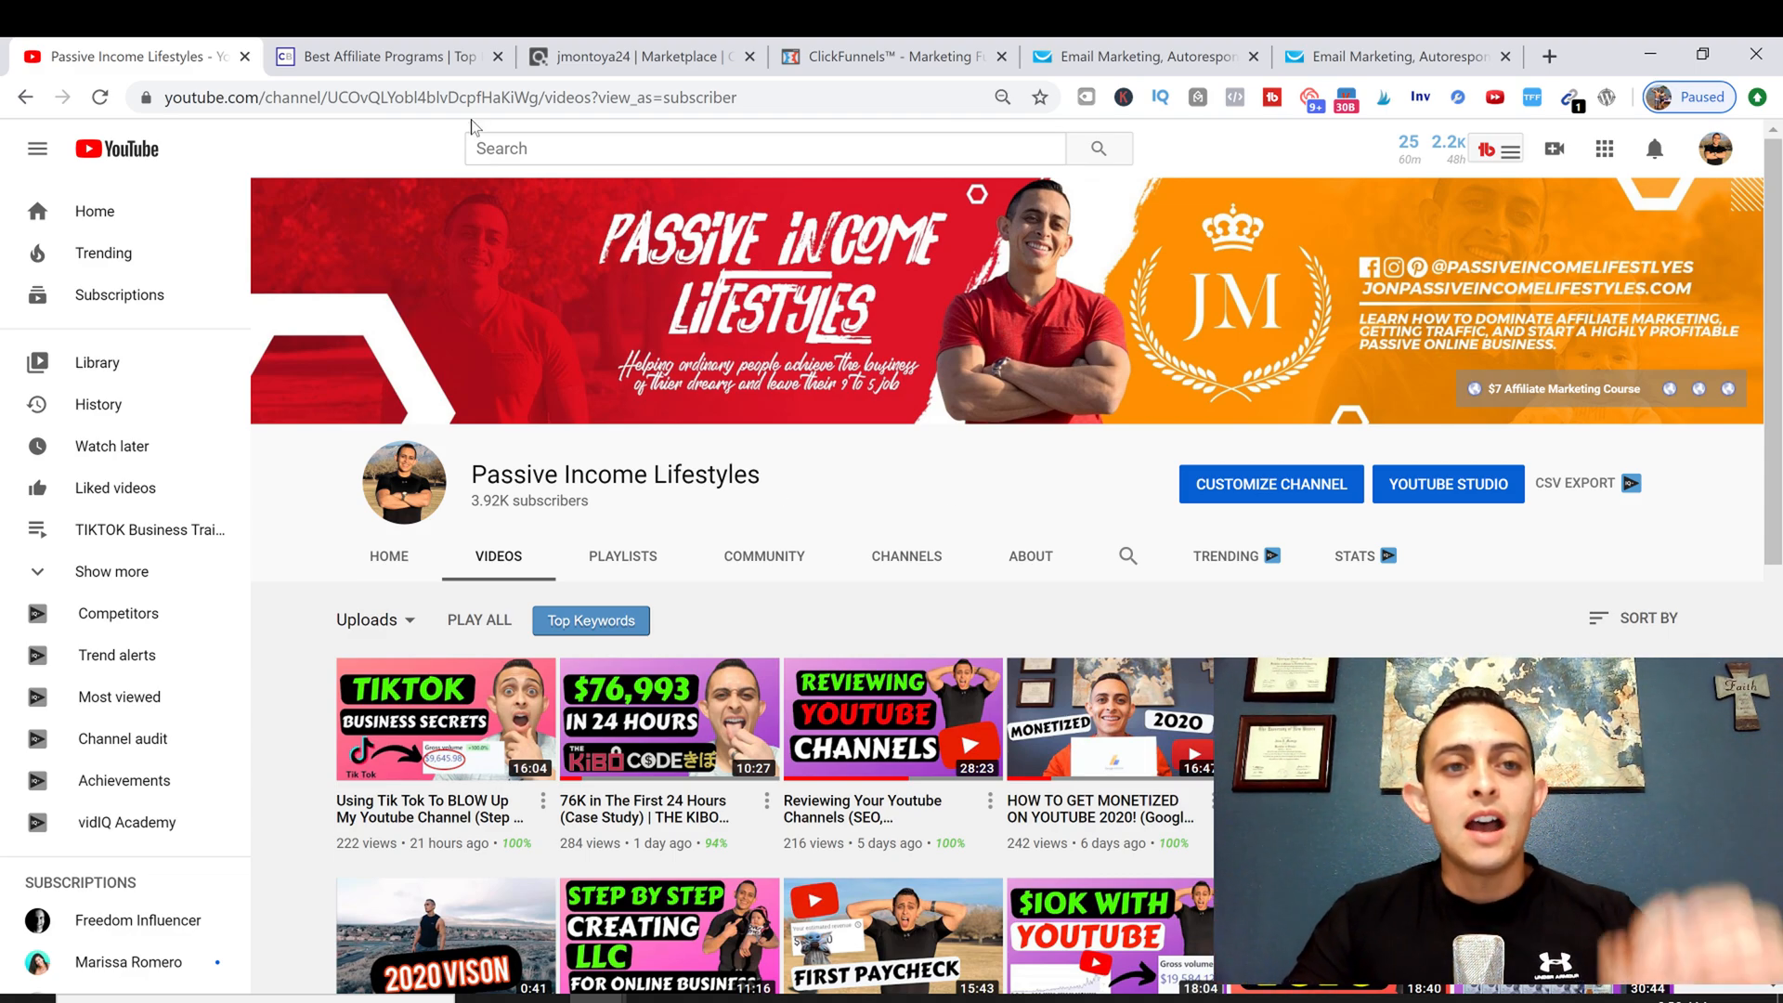
Step: Open ClickBank's account creation page, look over the sign-up form and close it
left_click(398, 61)
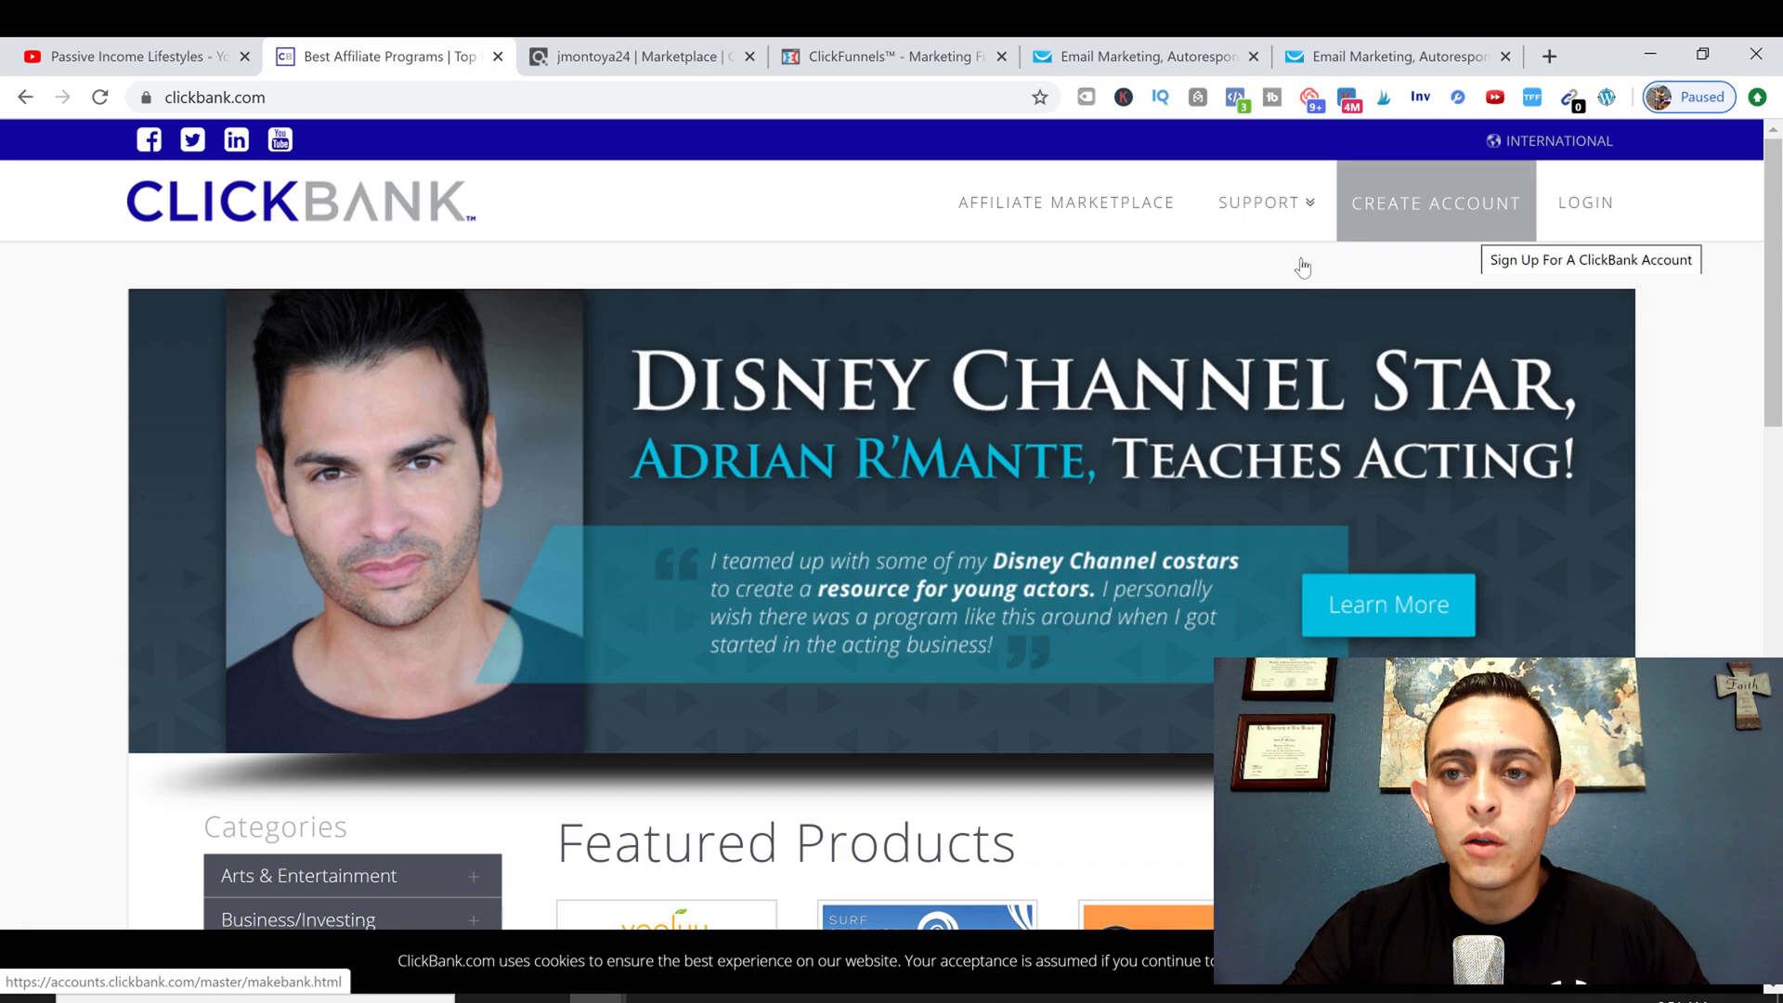
left_click(1448, 212)
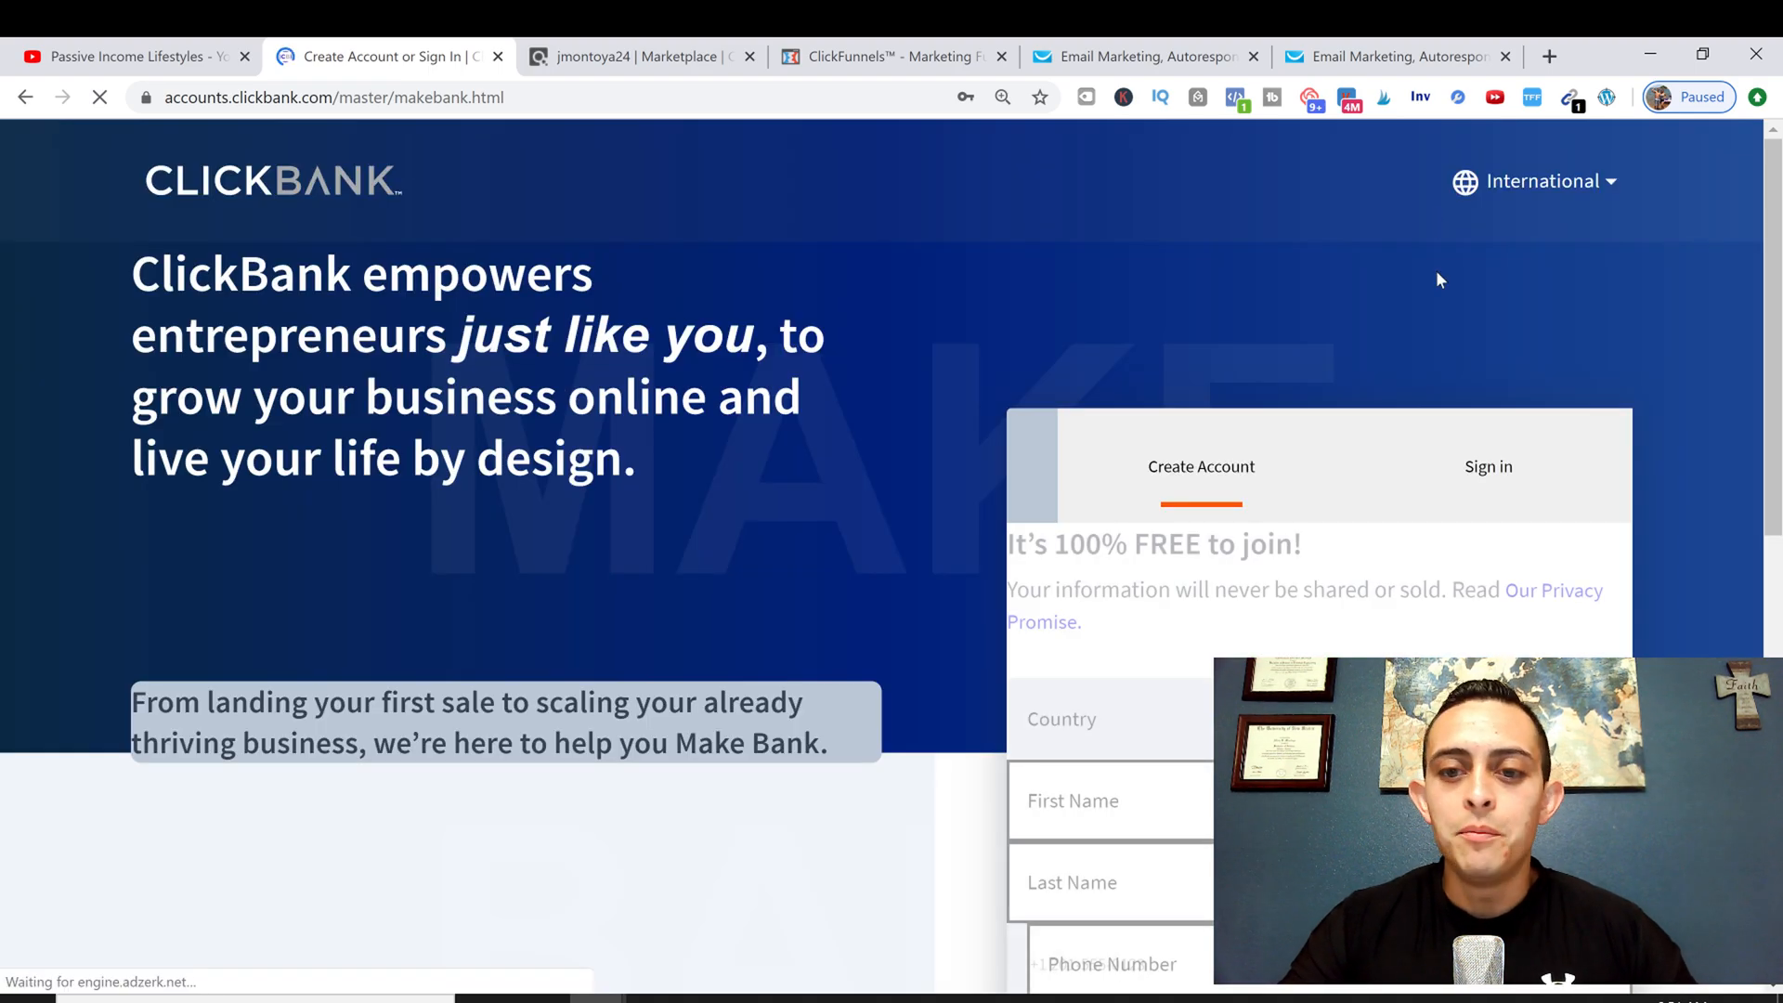
scroll(1430, 365, "down", 1)
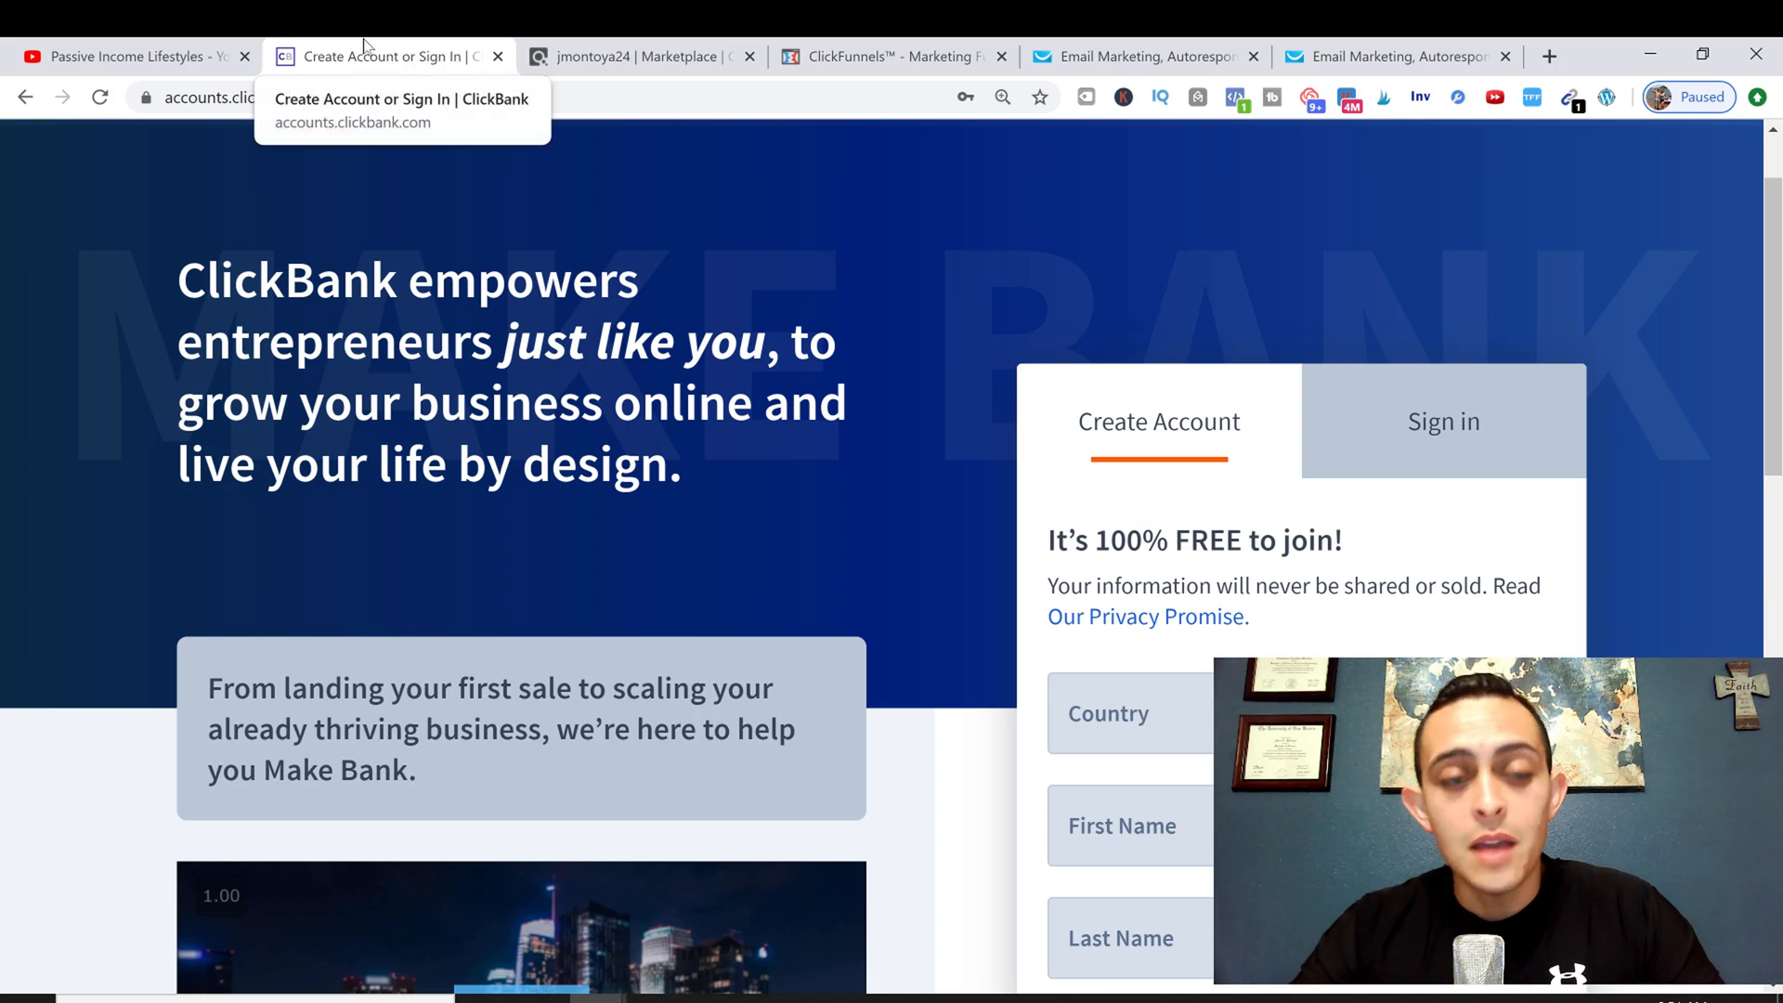
left_click(497, 56)
Step: Browse the E-Business & E-Marketing category in the ClickBank Marketplace
scroll(1356, 315, "up", 3)
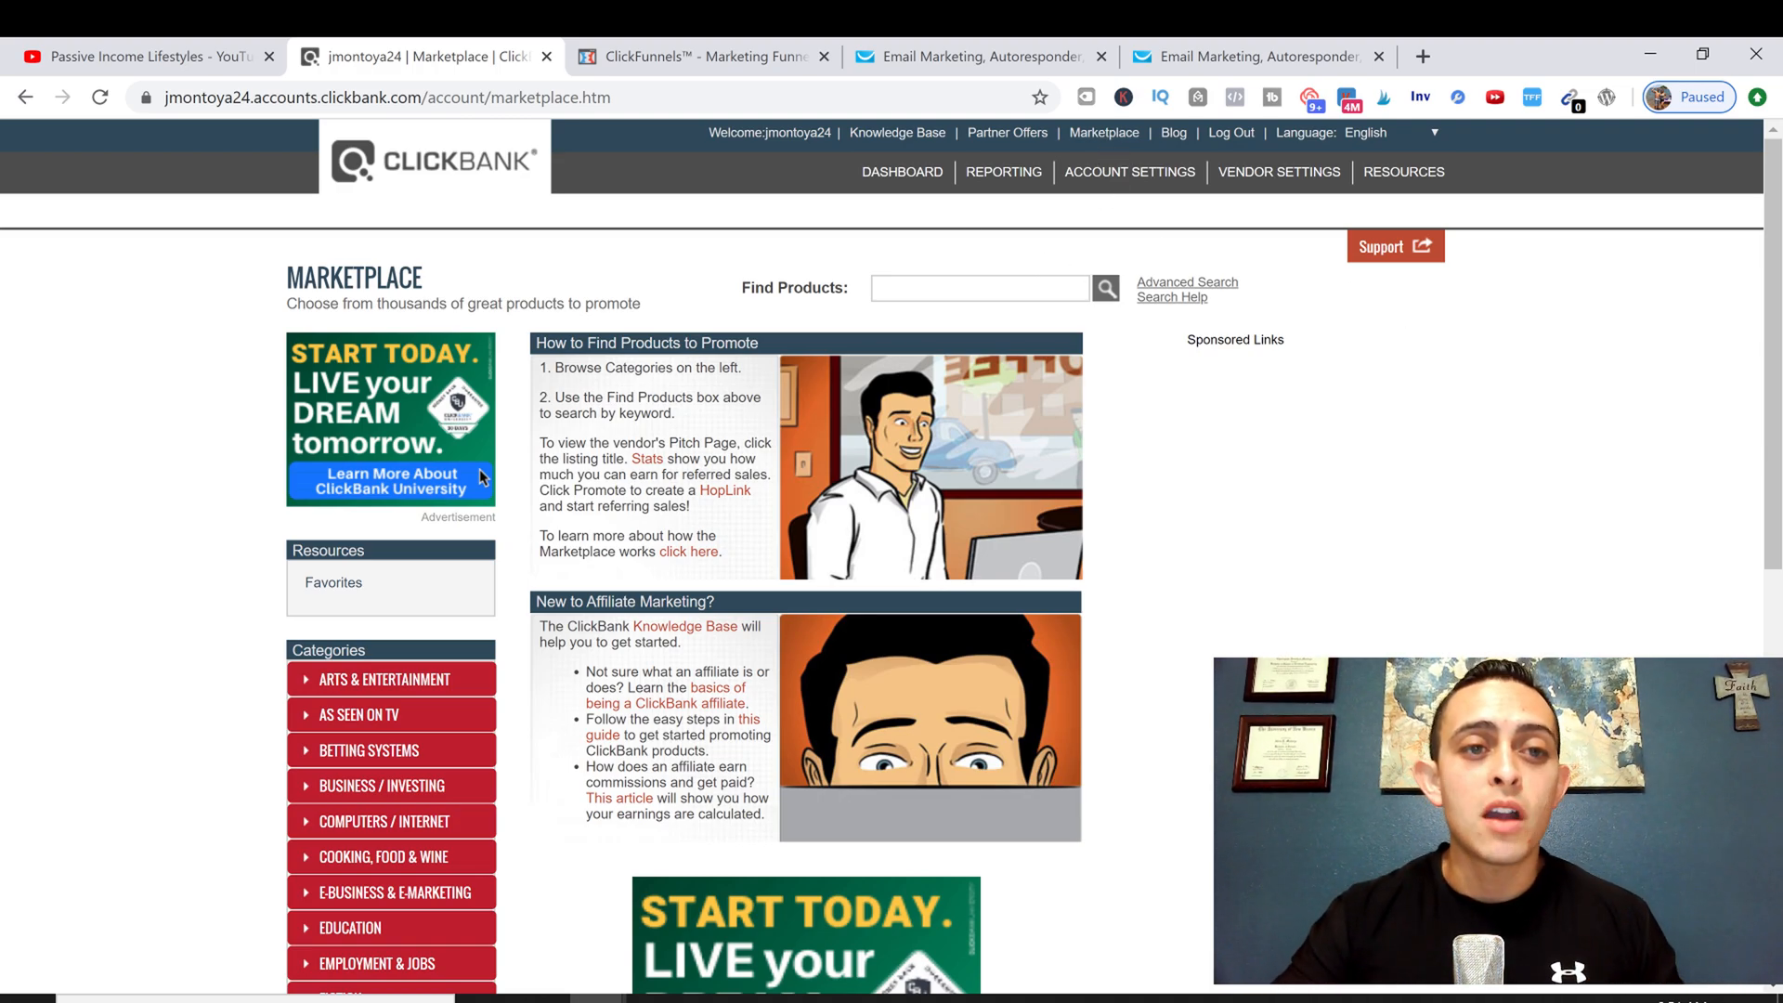
scroll(1222, 430, "down", 3)
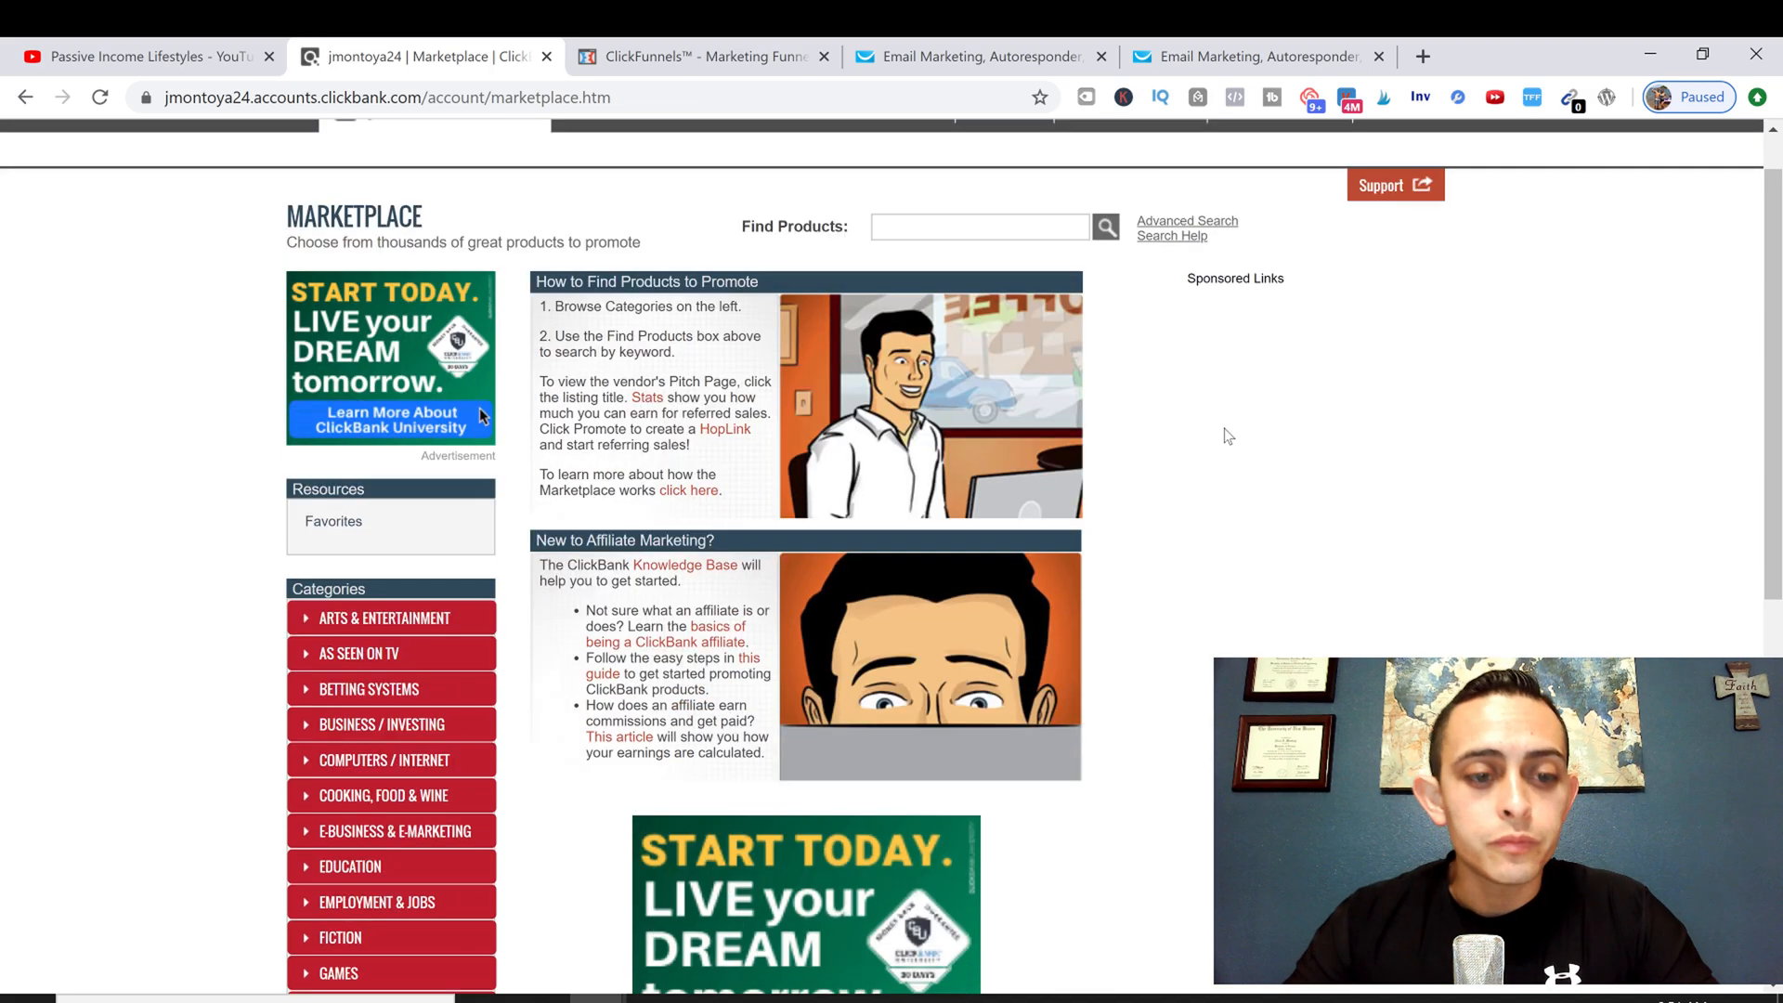
scroll(879, 607, "down", 1)
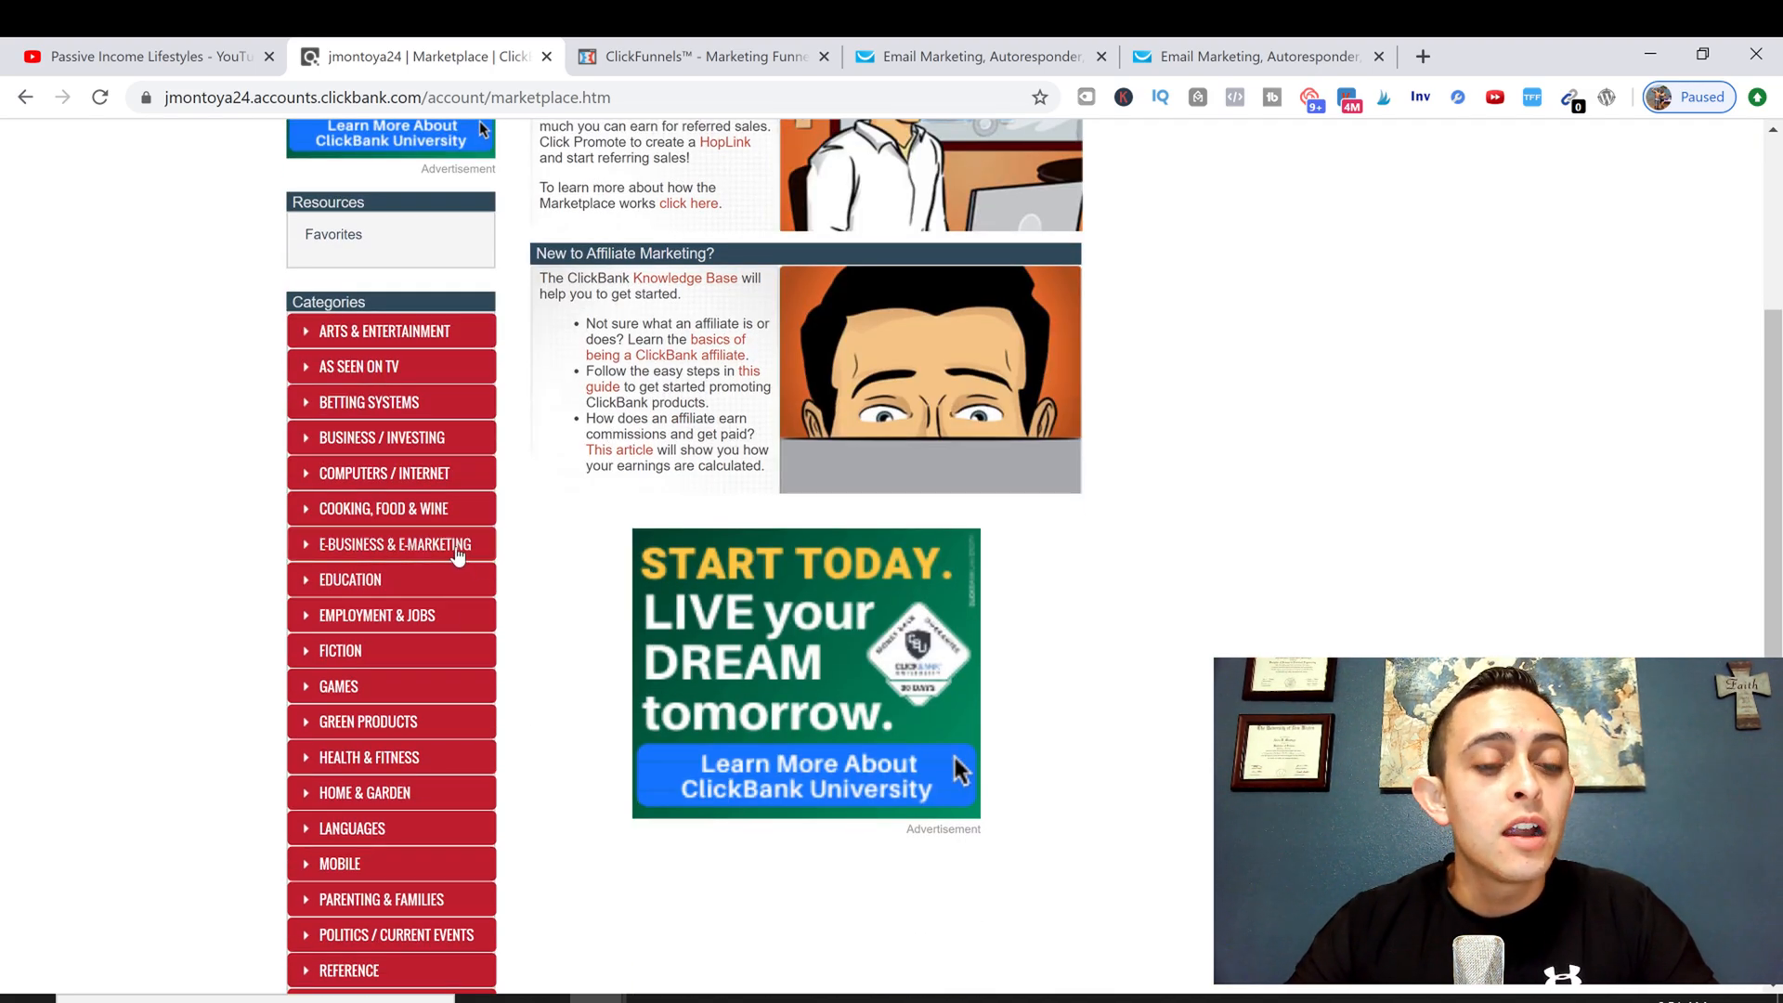
left_click(412, 545)
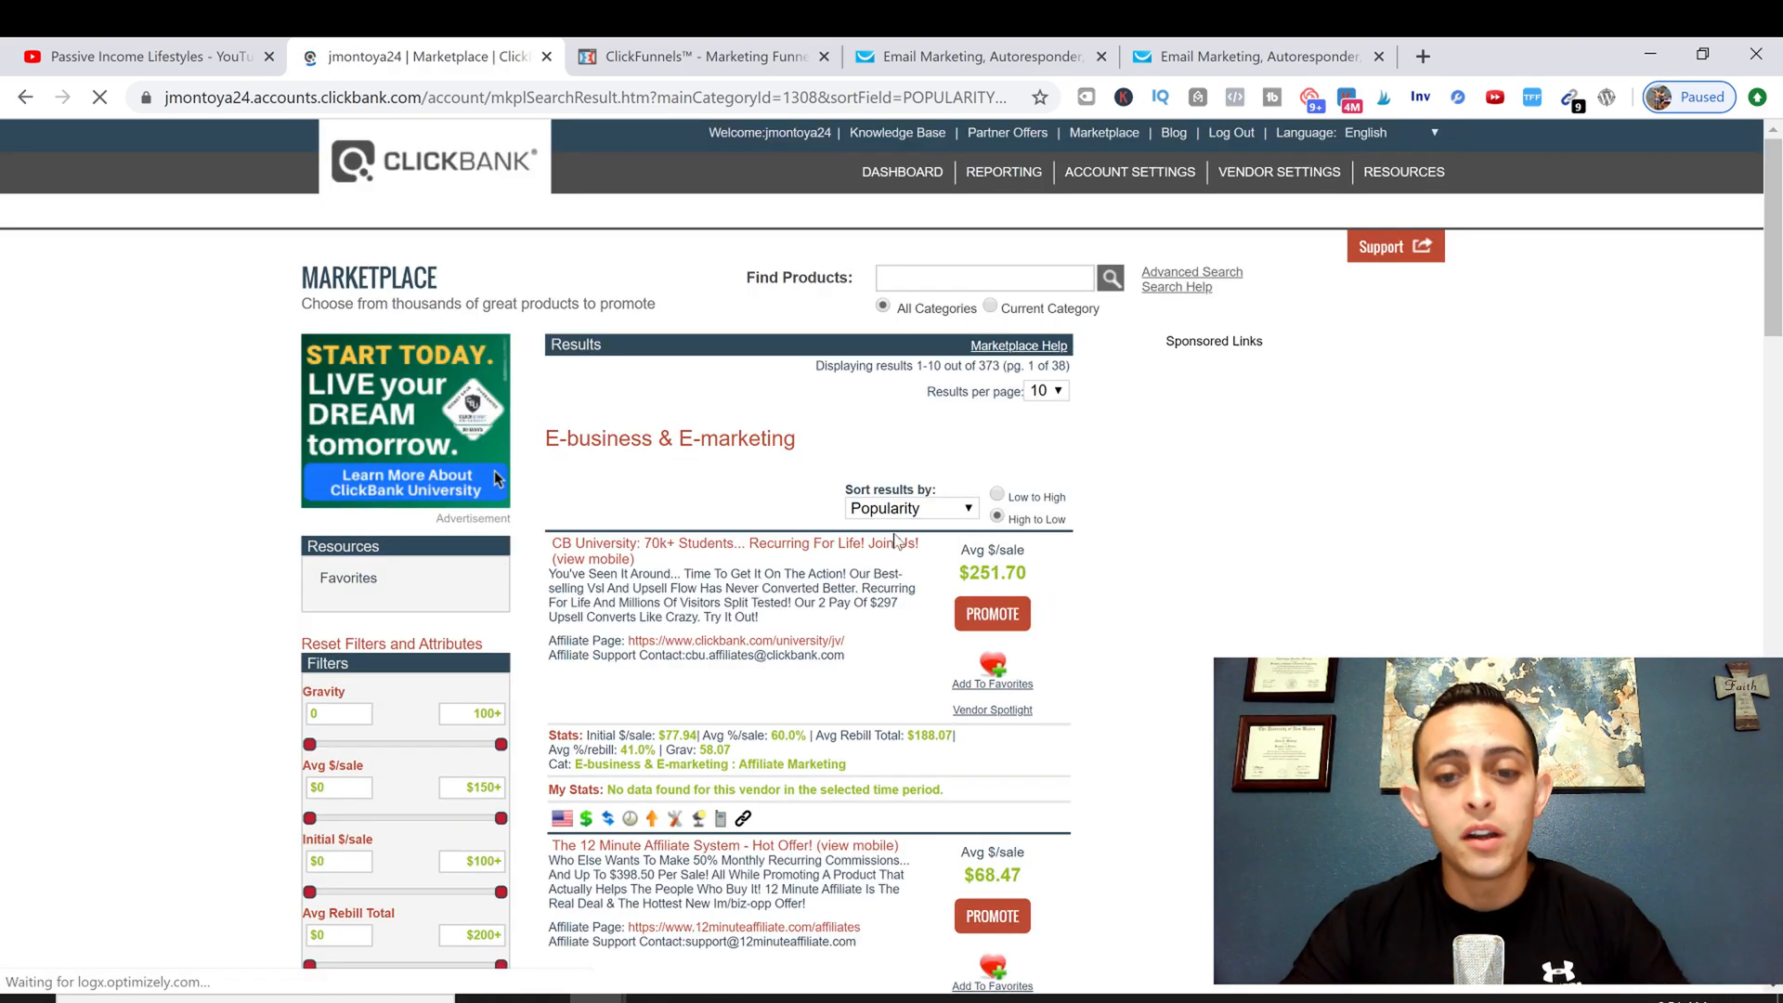
Step: Examine the average earnings per sale and the gravity score of the CB University offer
scroll(907, 524, "down", 2)
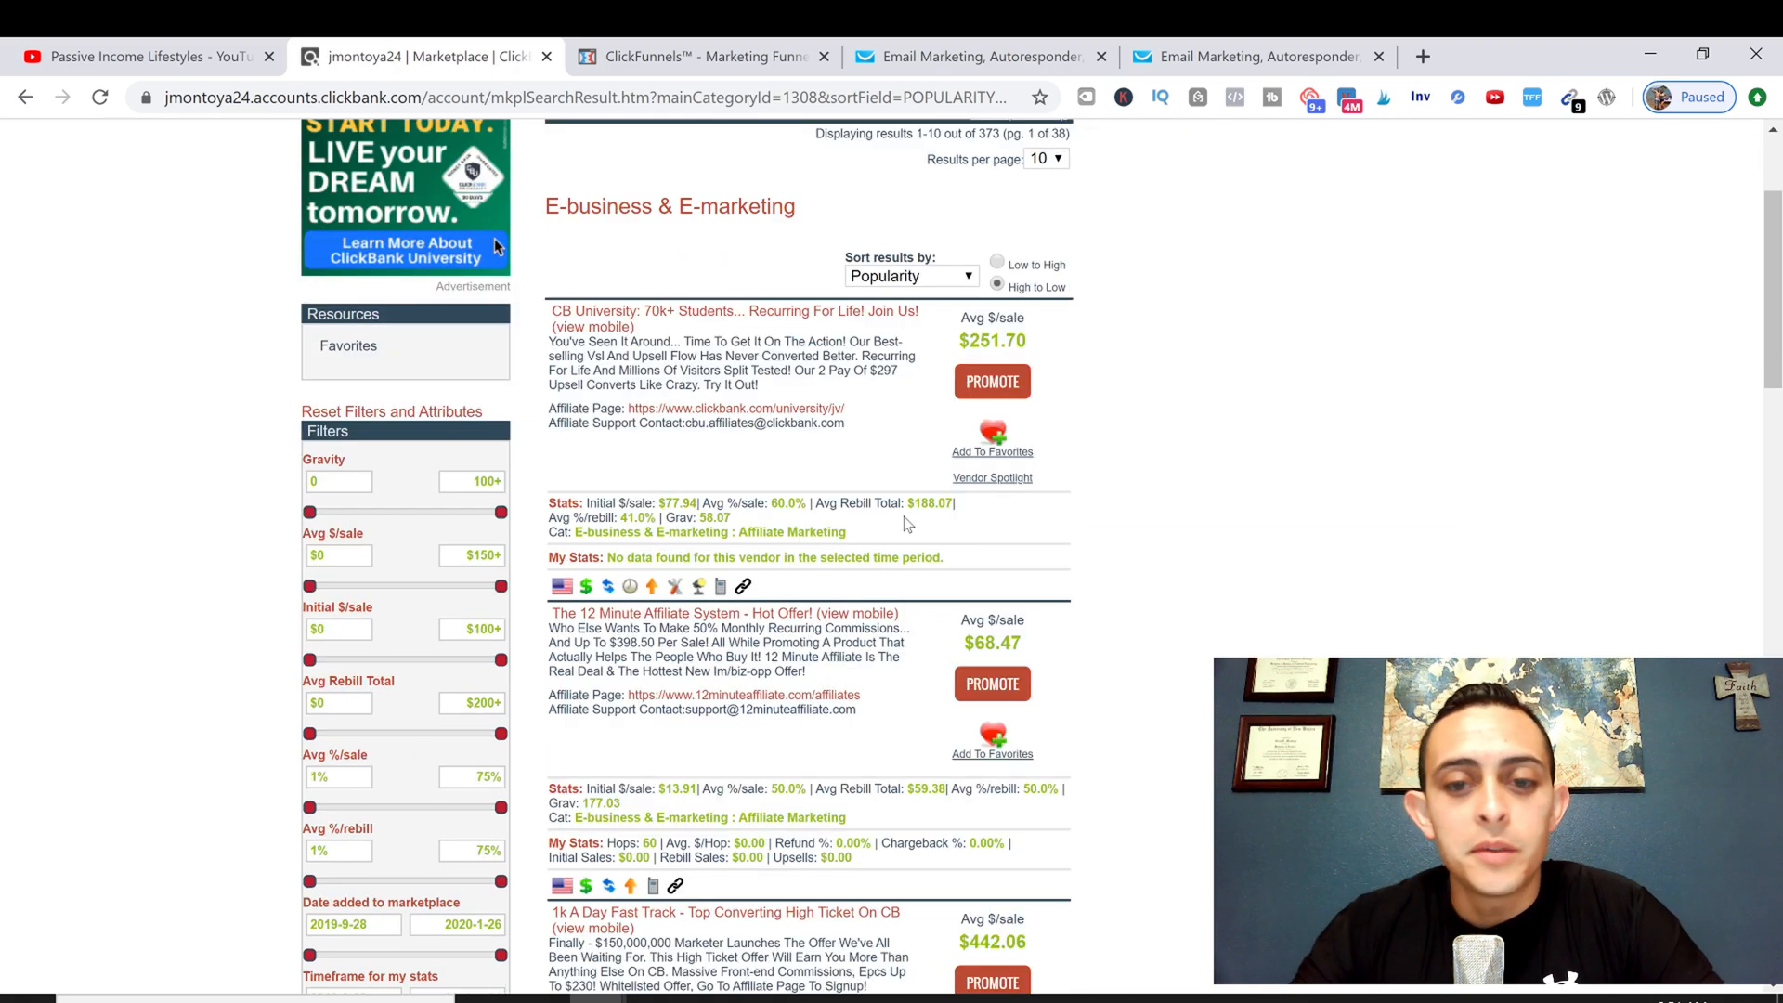
left_click_drag(957, 340, 1040, 337)
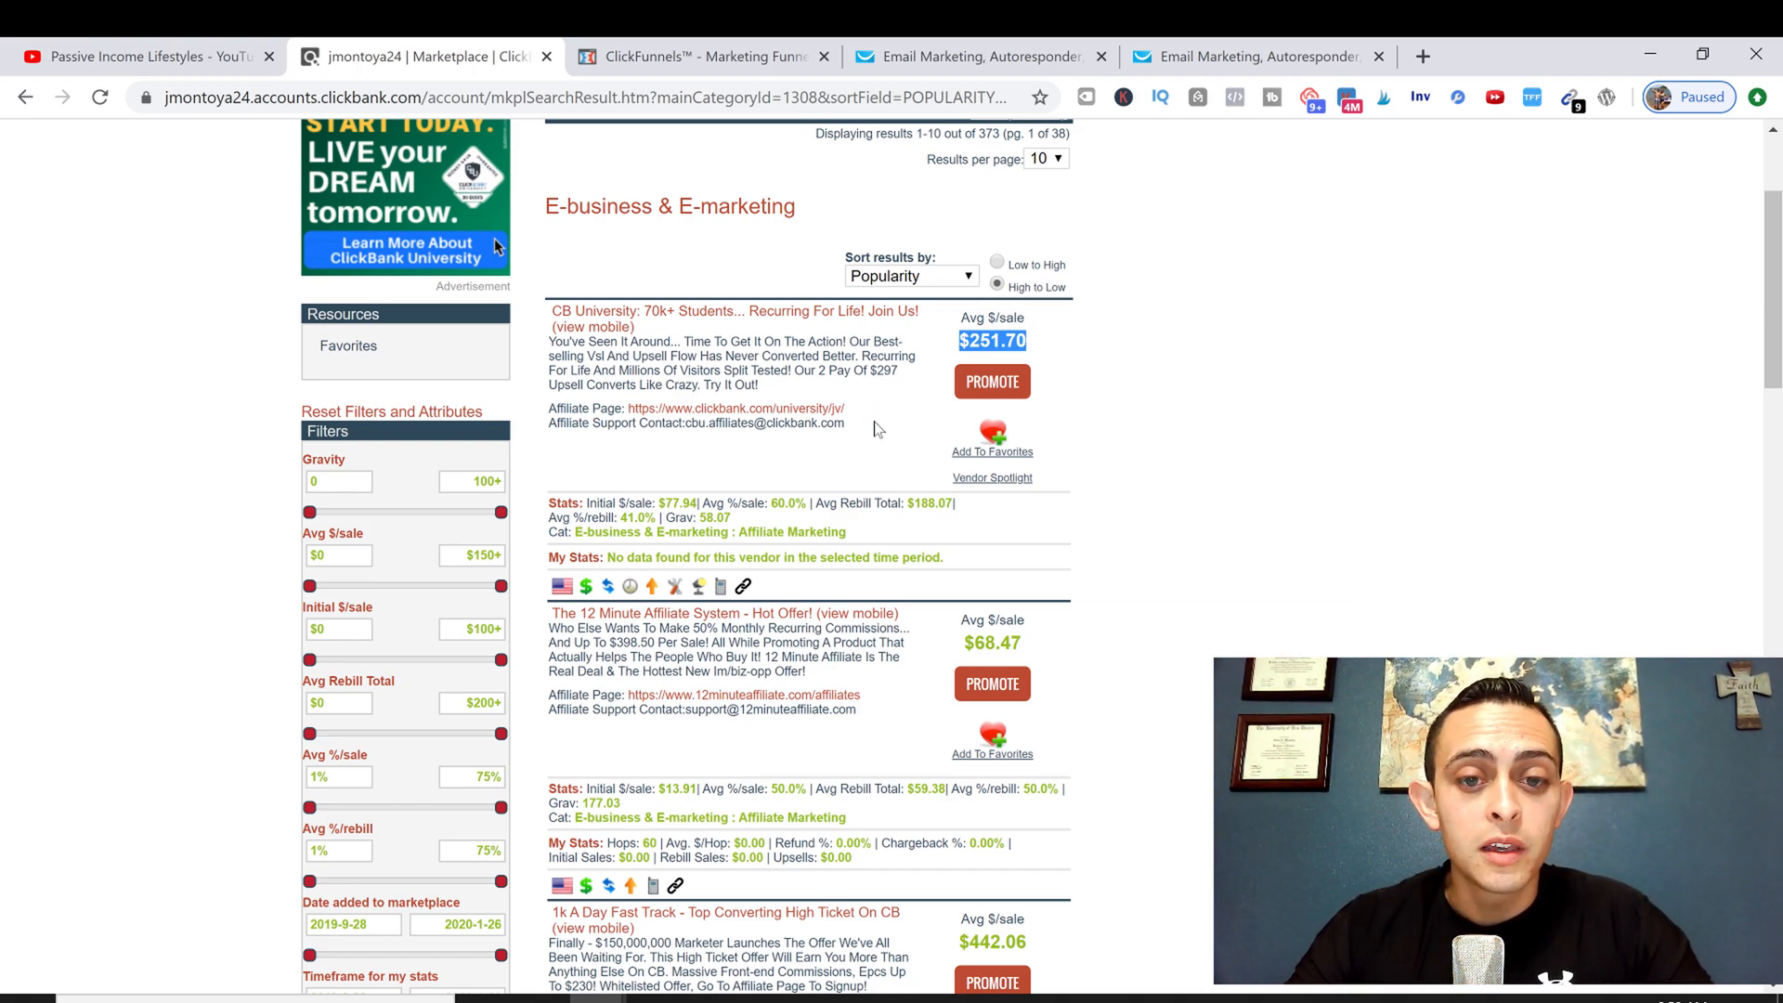
left_click_drag(733, 518, 696, 518)
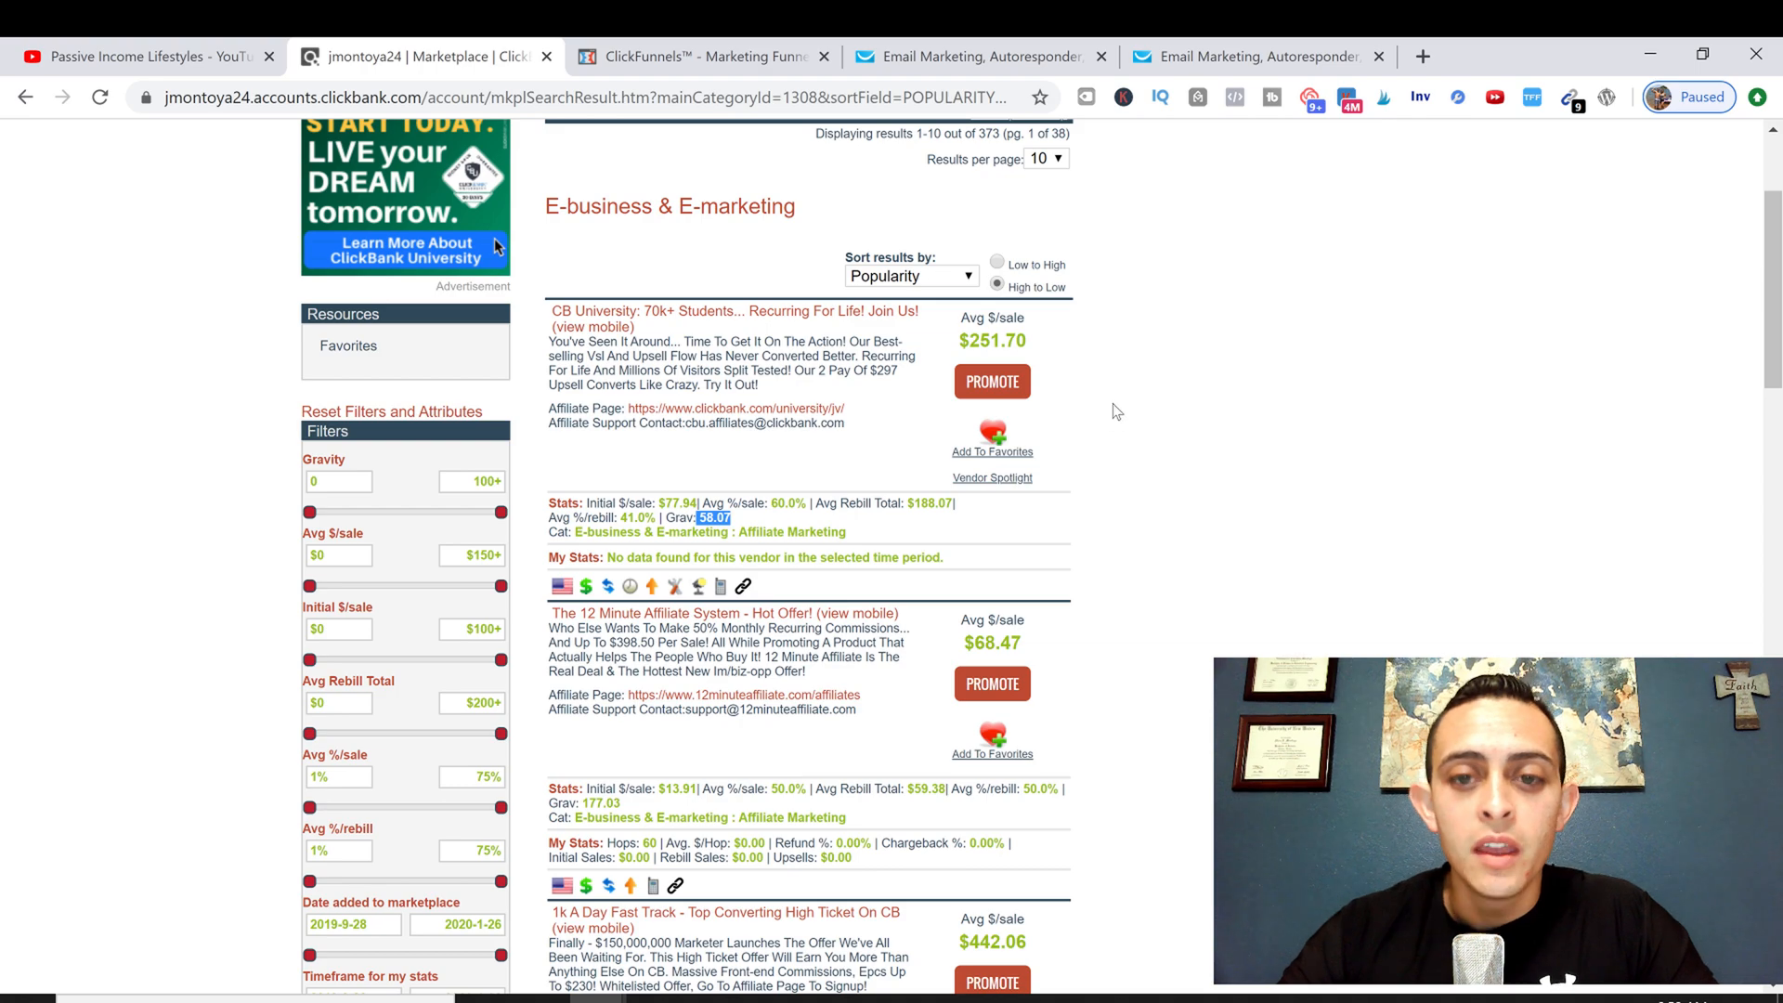
left_click_drag(1064, 347, 1126, 457)
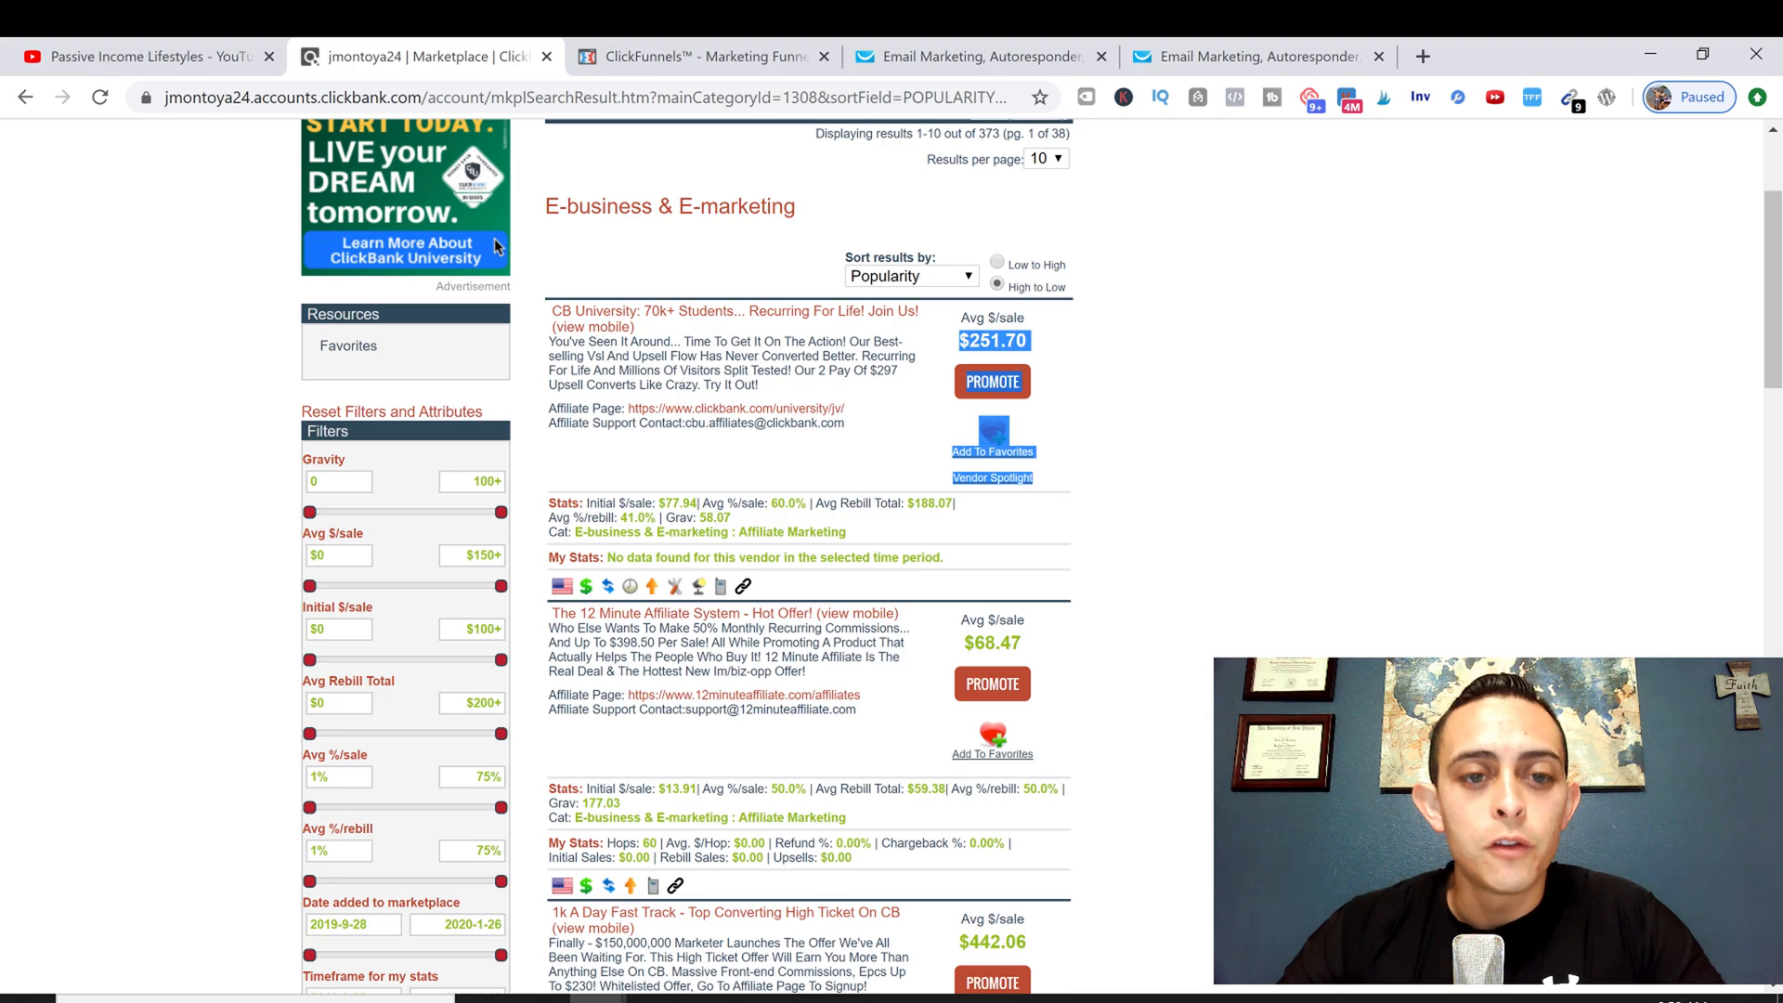
Step: Generate a HopLink for the CB University offer with the default landing page and select the generated link
left_click(994, 382)
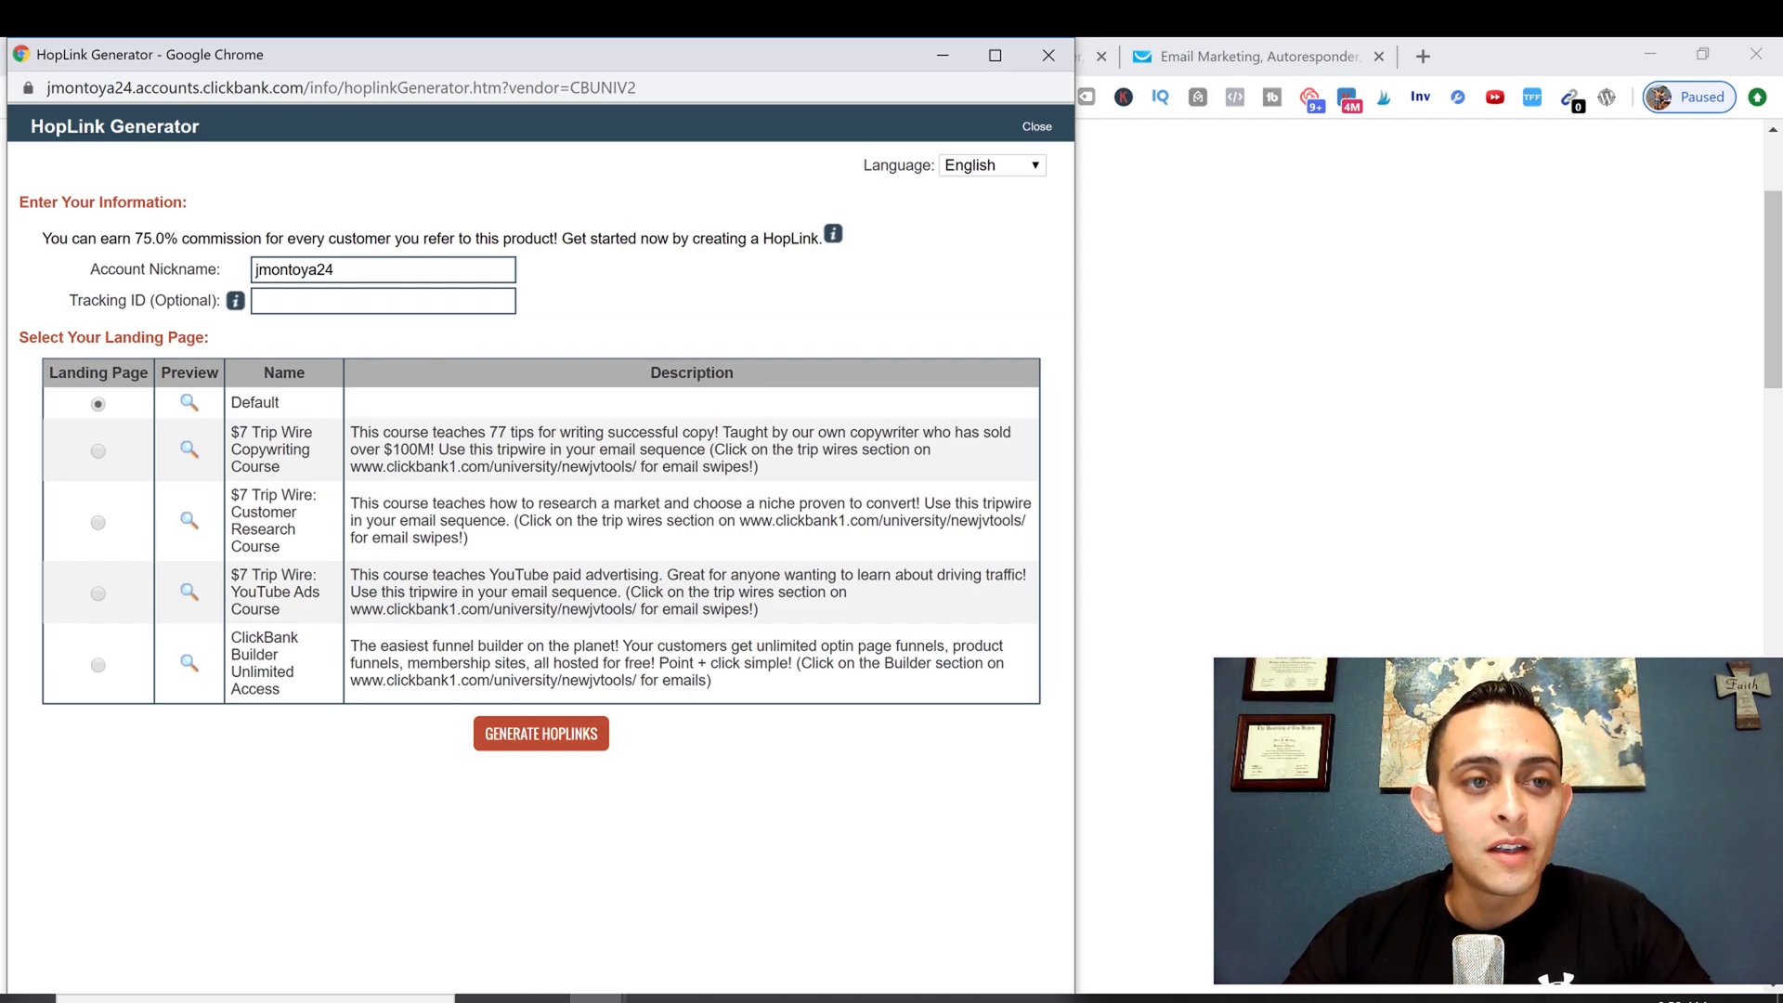
left_click_drag(69, 268, 226, 268)
left_click(280, 269)
double_click(281, 269)
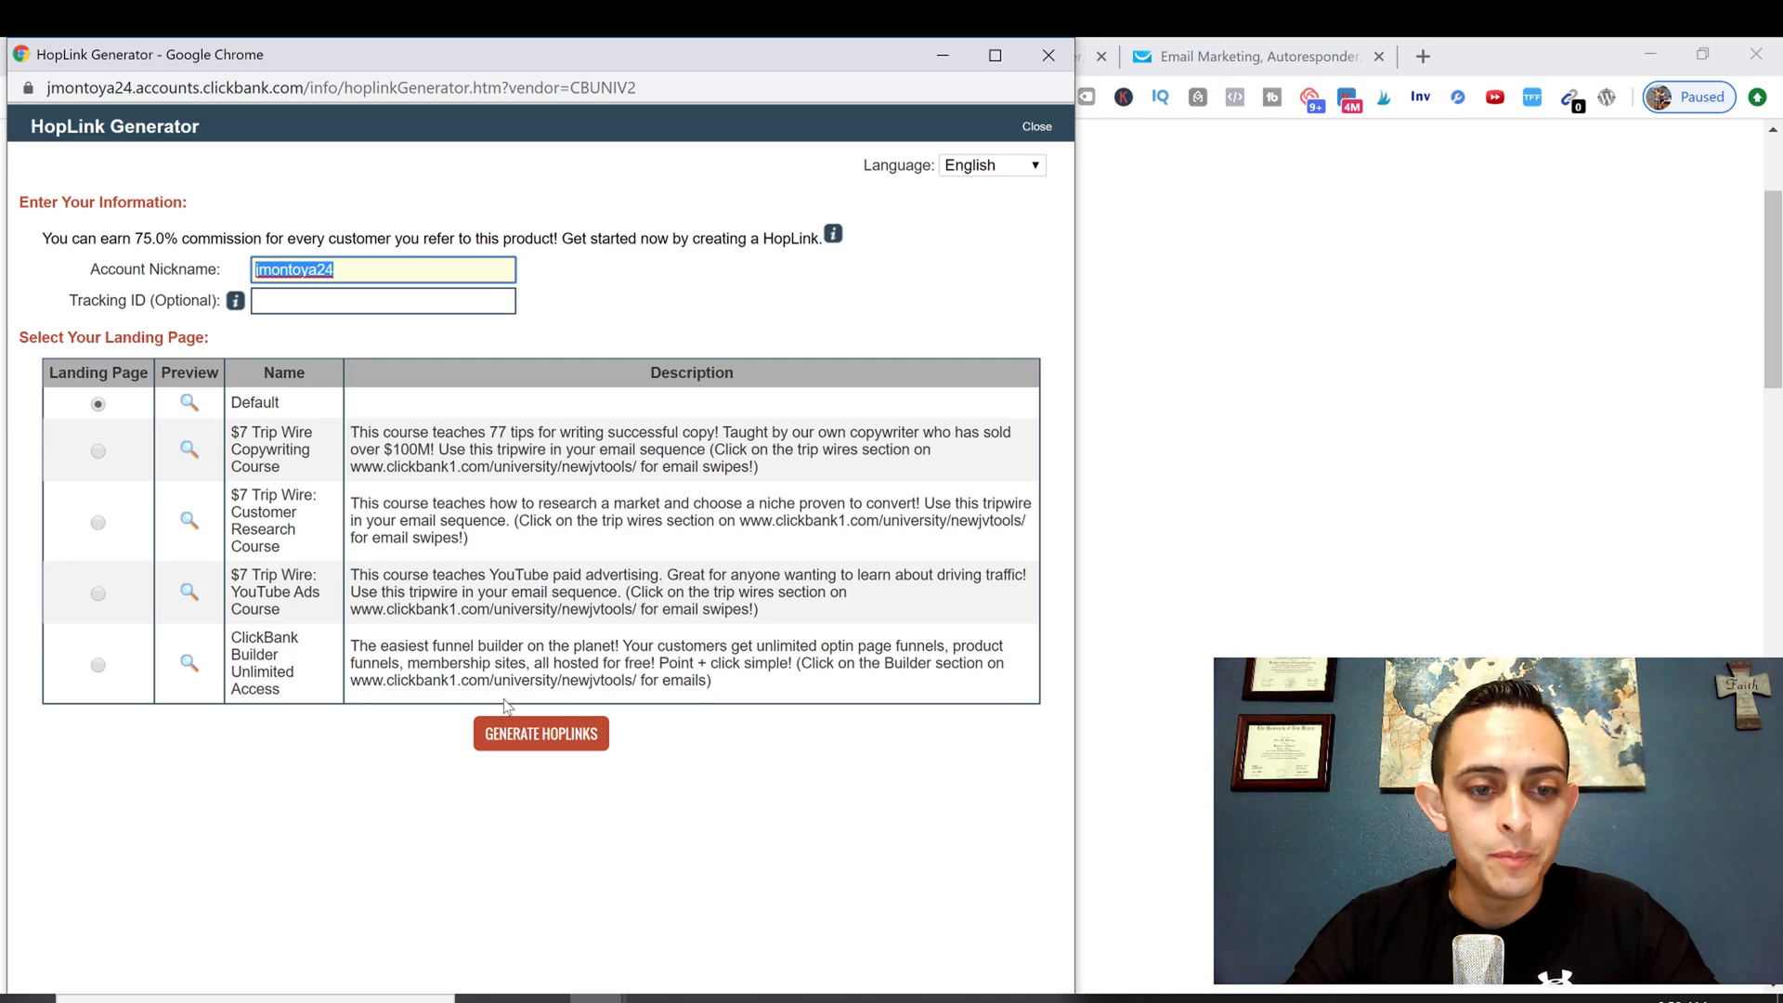
left_click(541, 740)
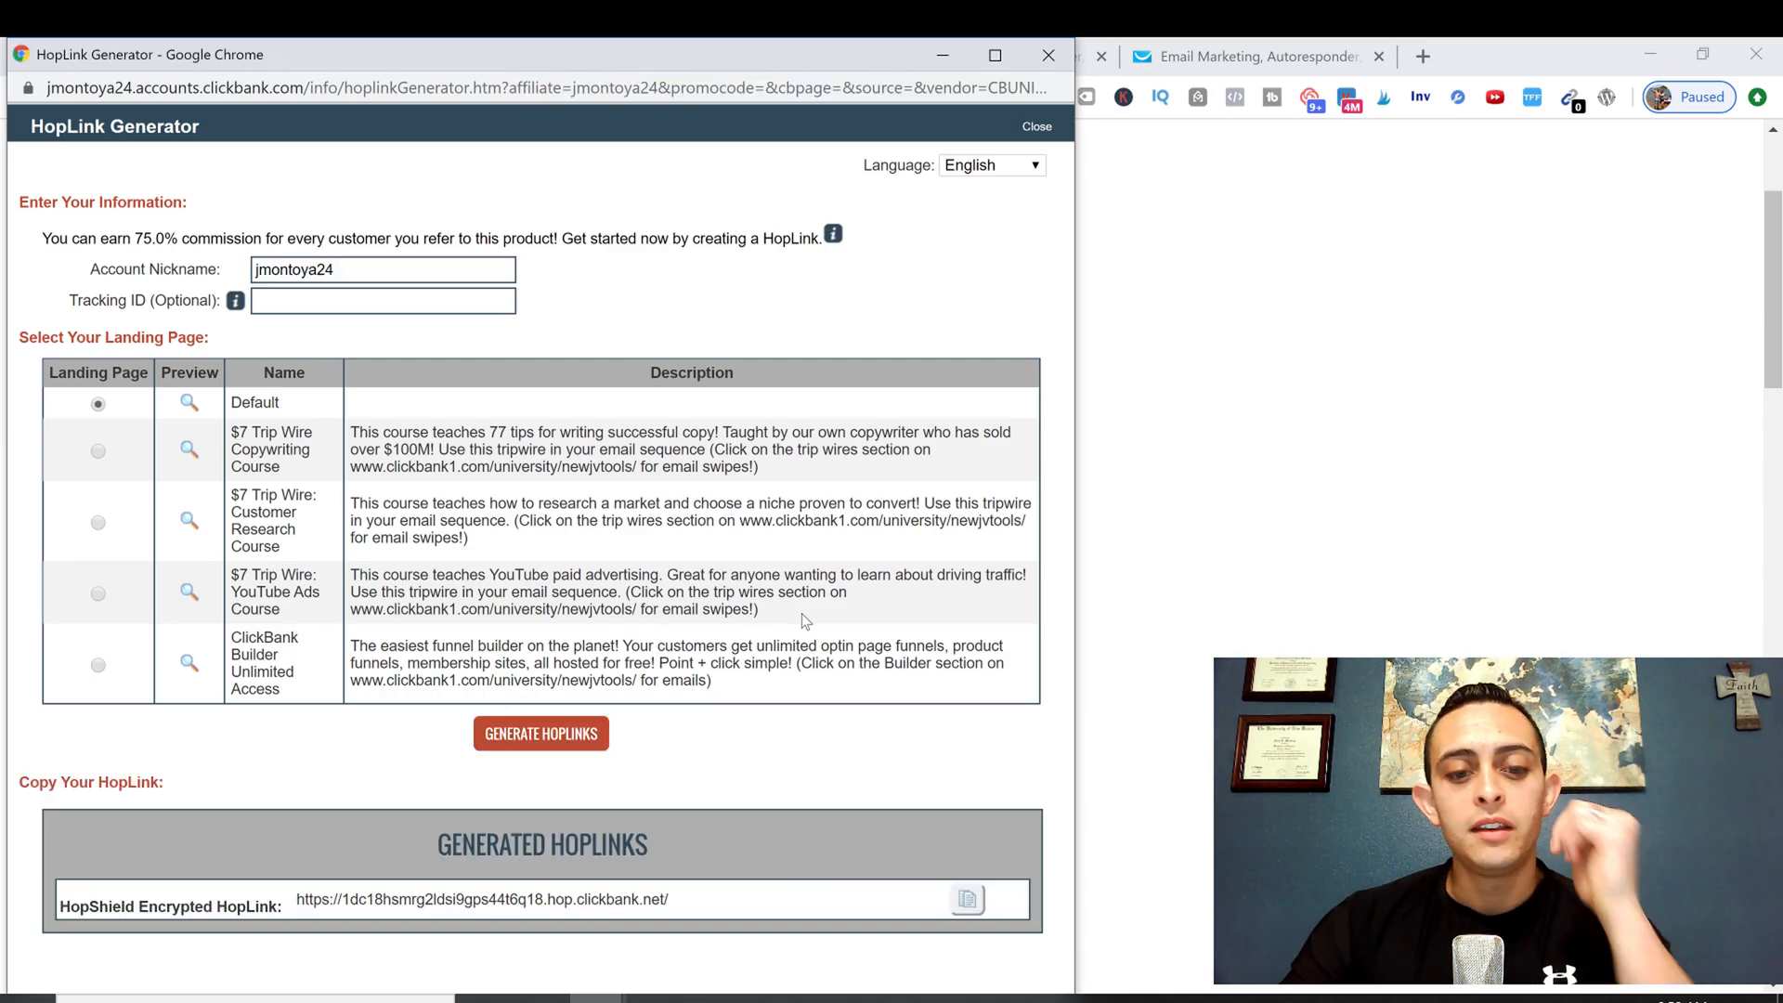
left_click(331, 900)
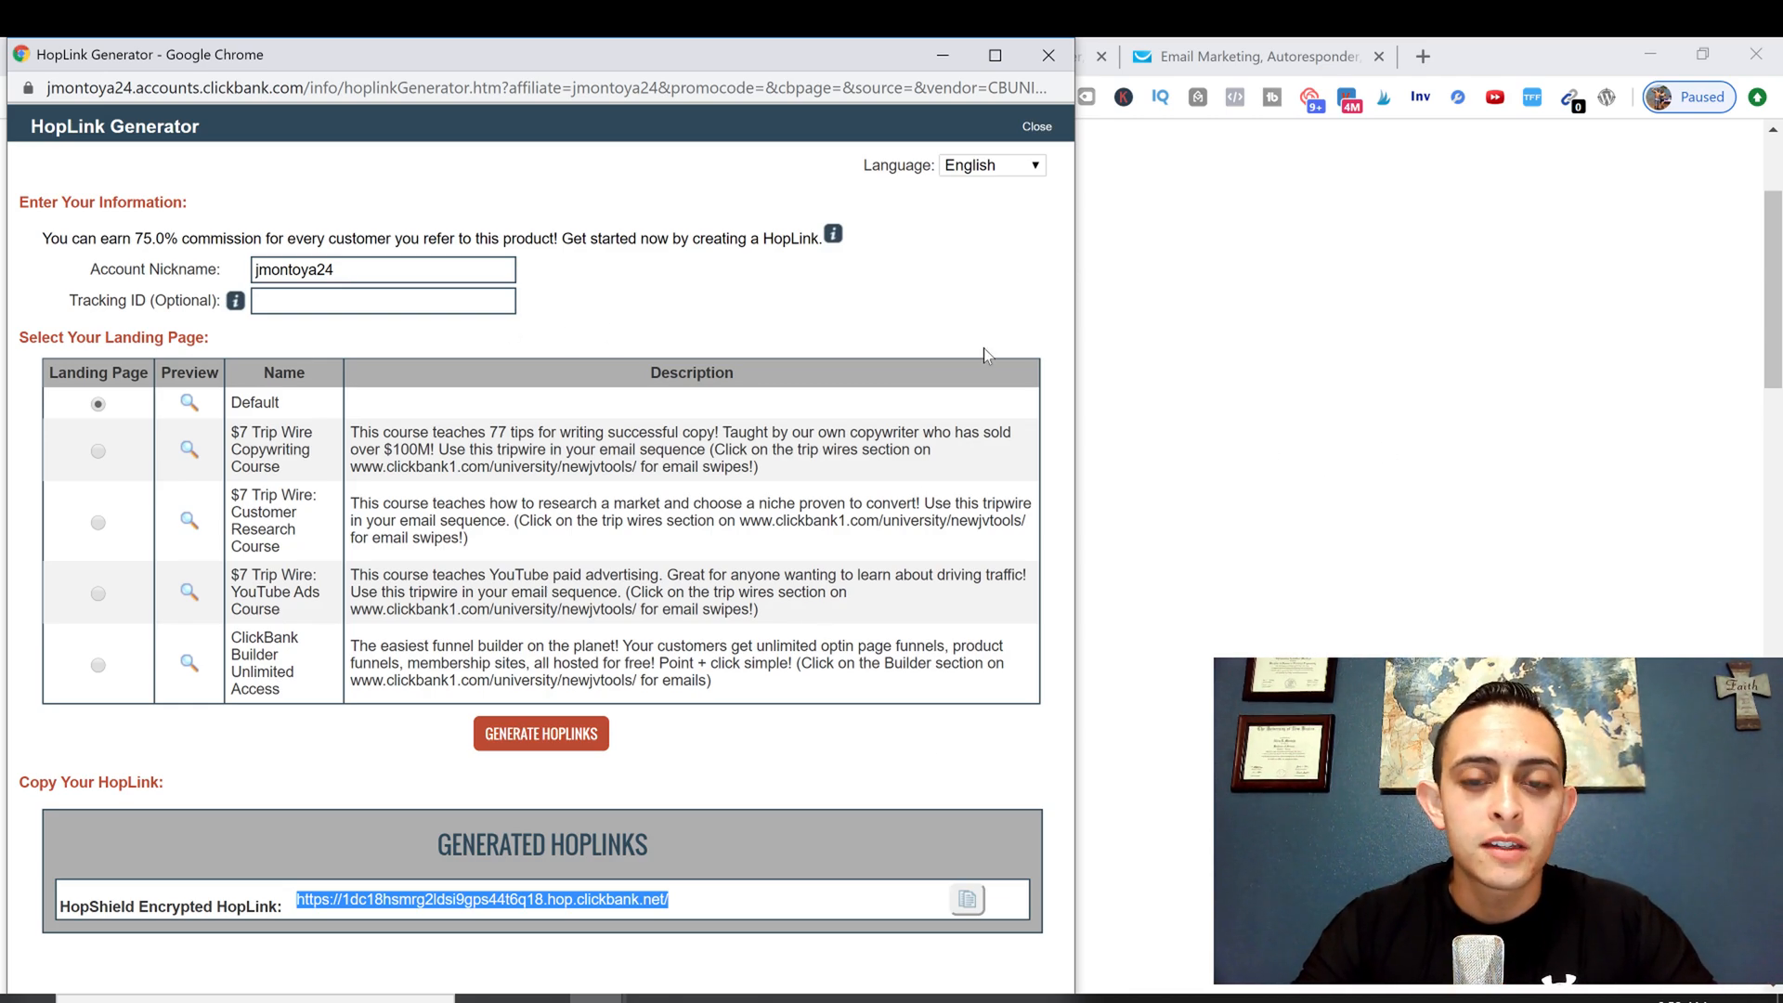
left_click(1335, 398)
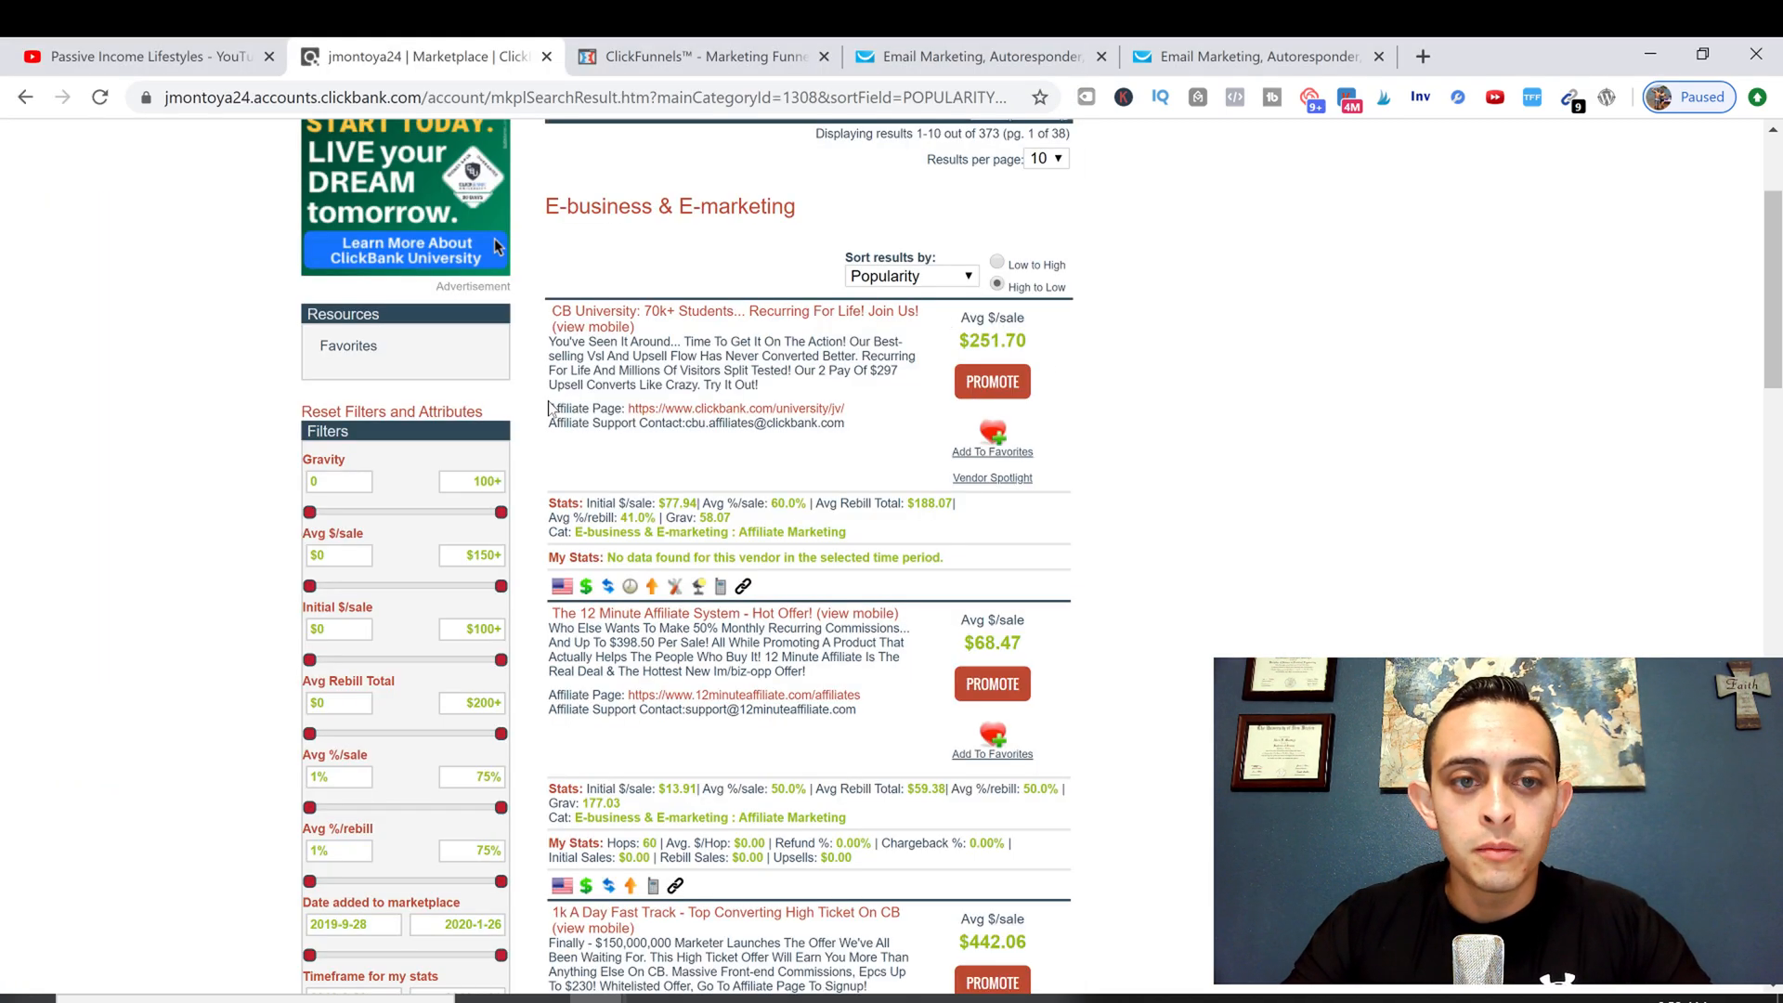
Step: Open the affiliate page linked in the CB University listing
left_click_drag(548, 306, 845, 413)
left_click(876, 386)
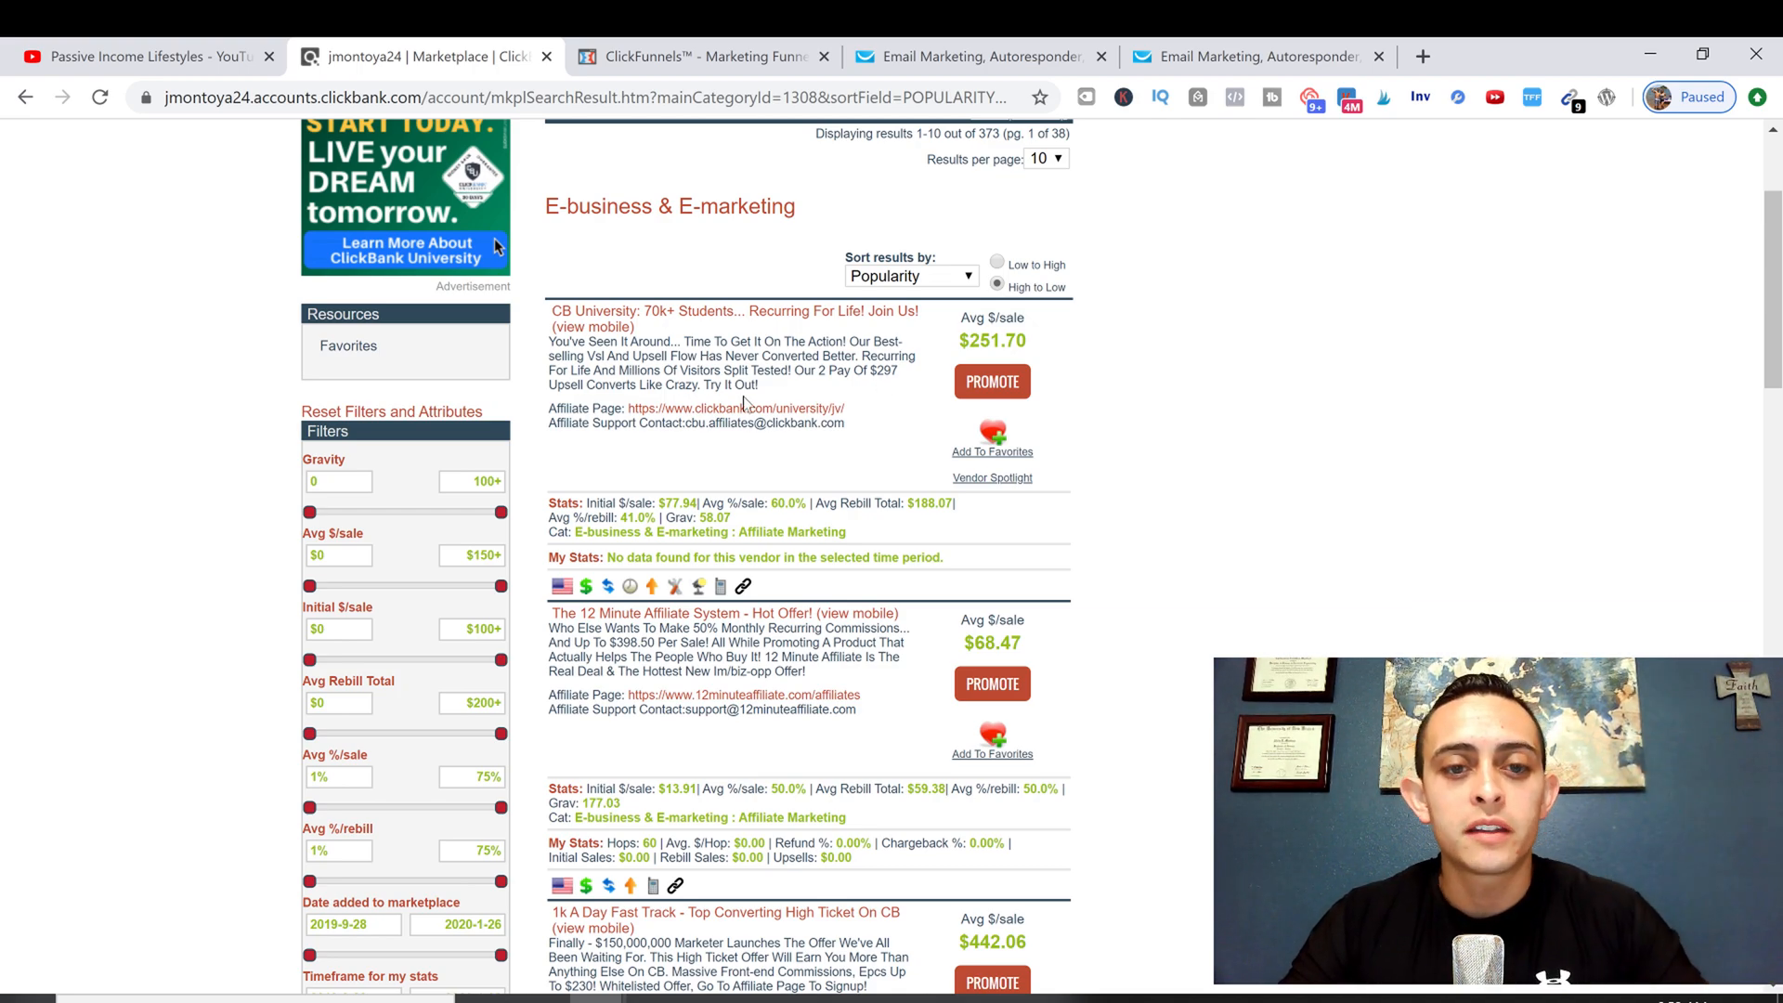
left_click(716, 409)
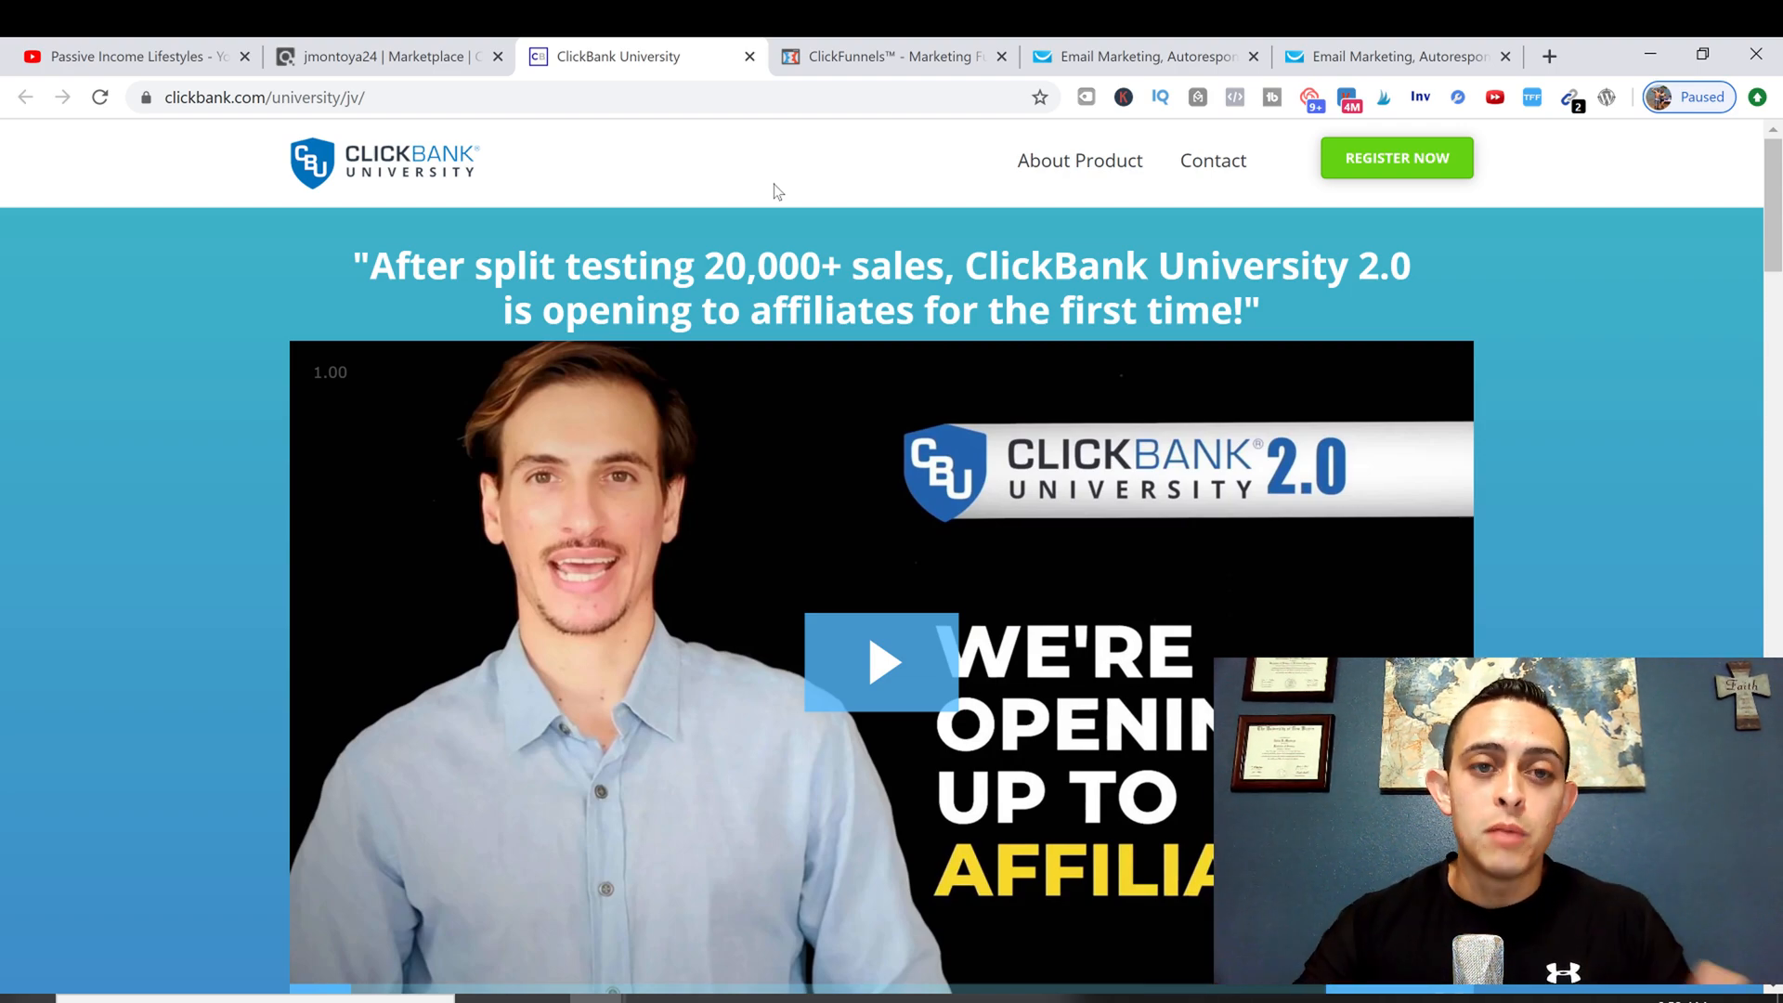
Step: Examine the front-end and upsell prices in The Funnel section of the ClickBank University affiliate page
scroll(1166, 233, "down", 15)
scroll(1123, 367, "up", 6)
scroll(1127, 369, "up", 7)
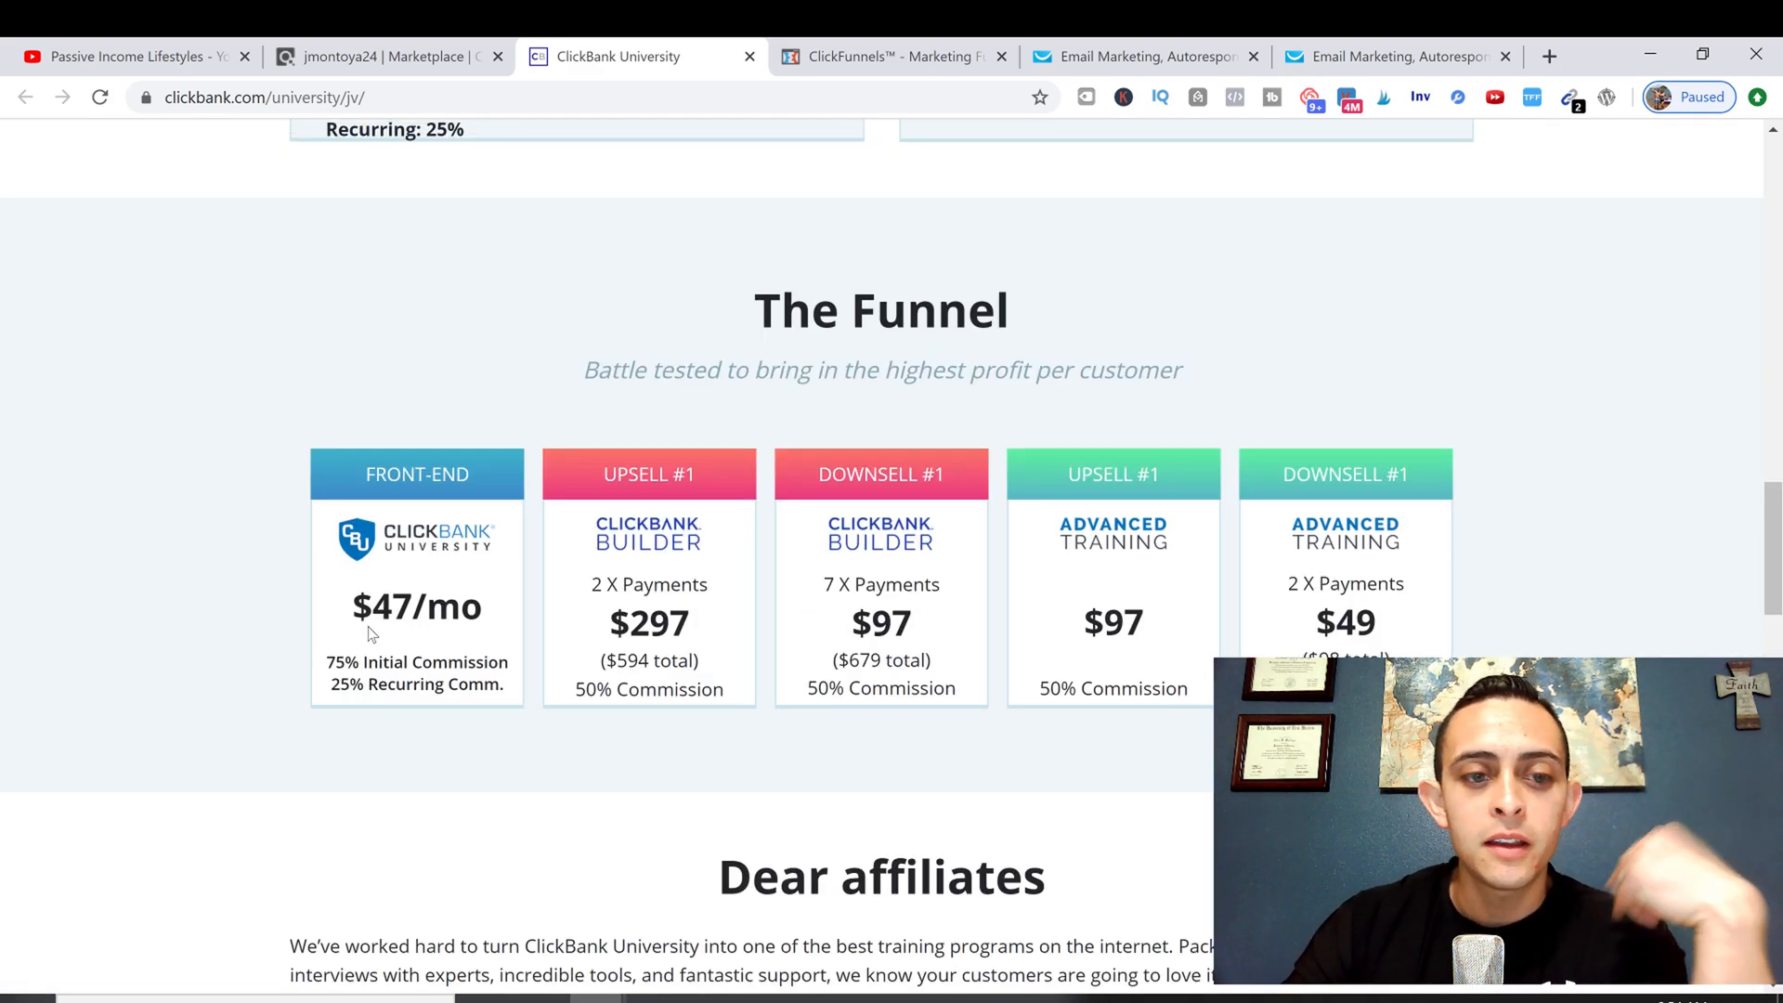
left_click_drag(348, 607, 756, 625)
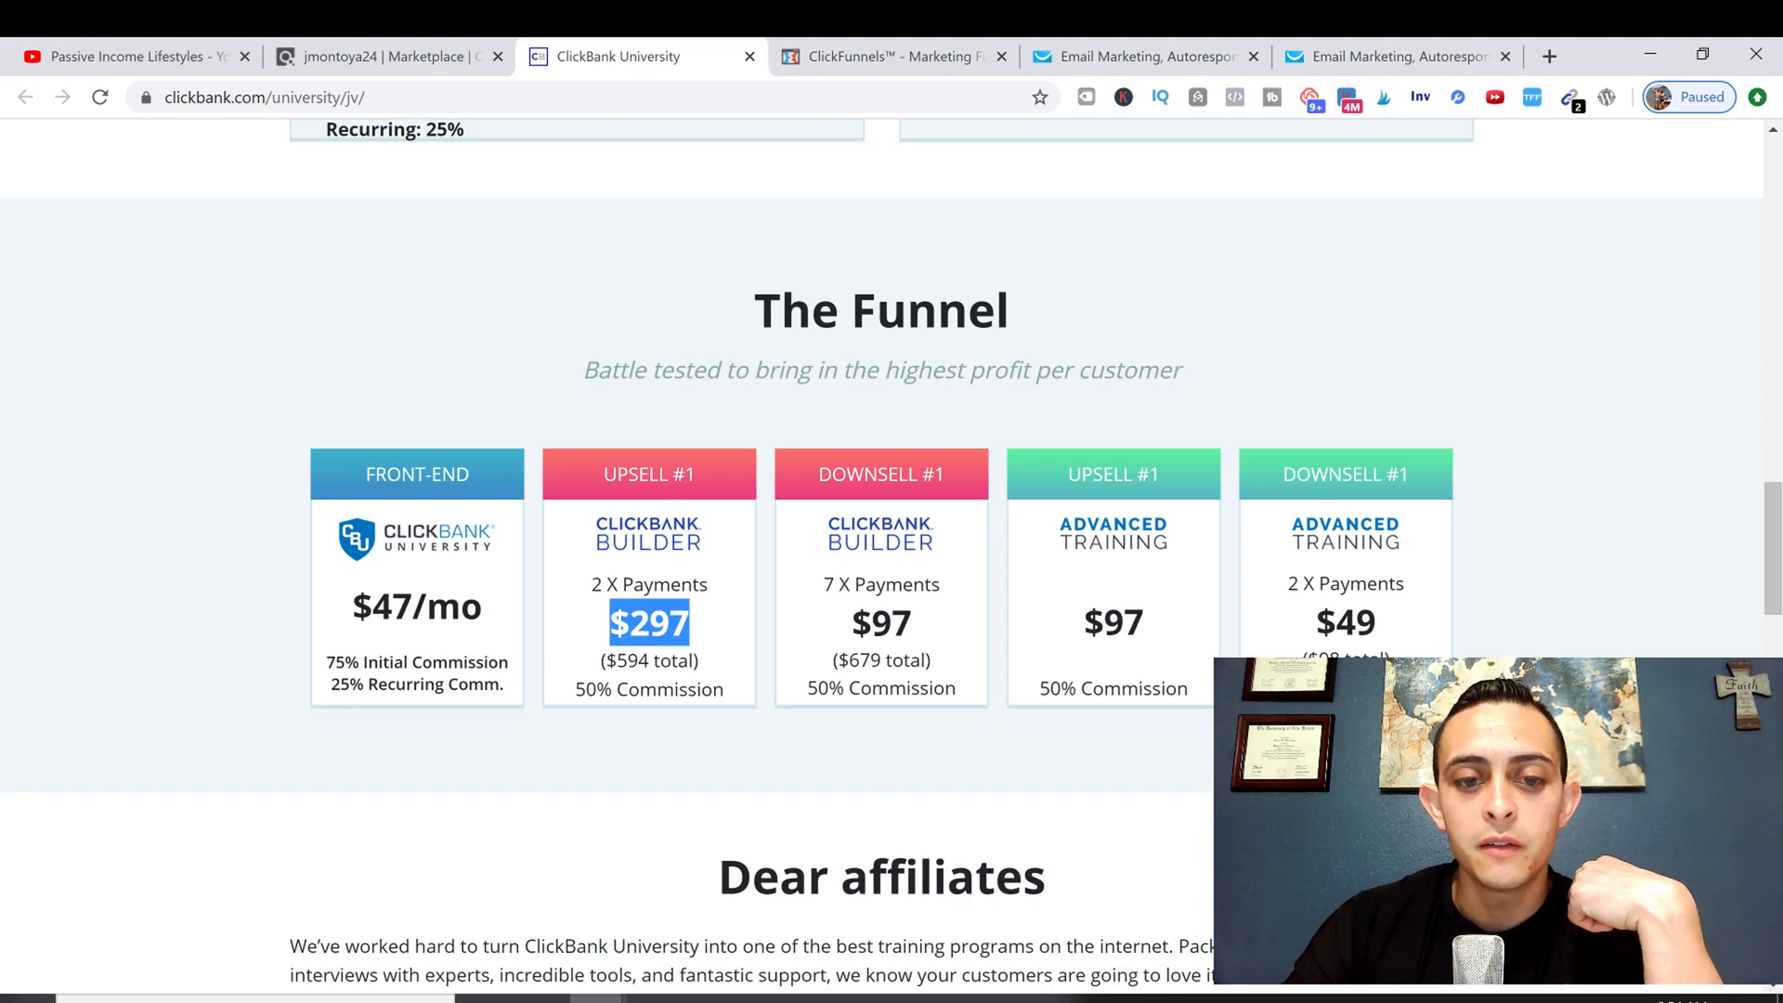
left_click_drag(605, 660, 678, 660)
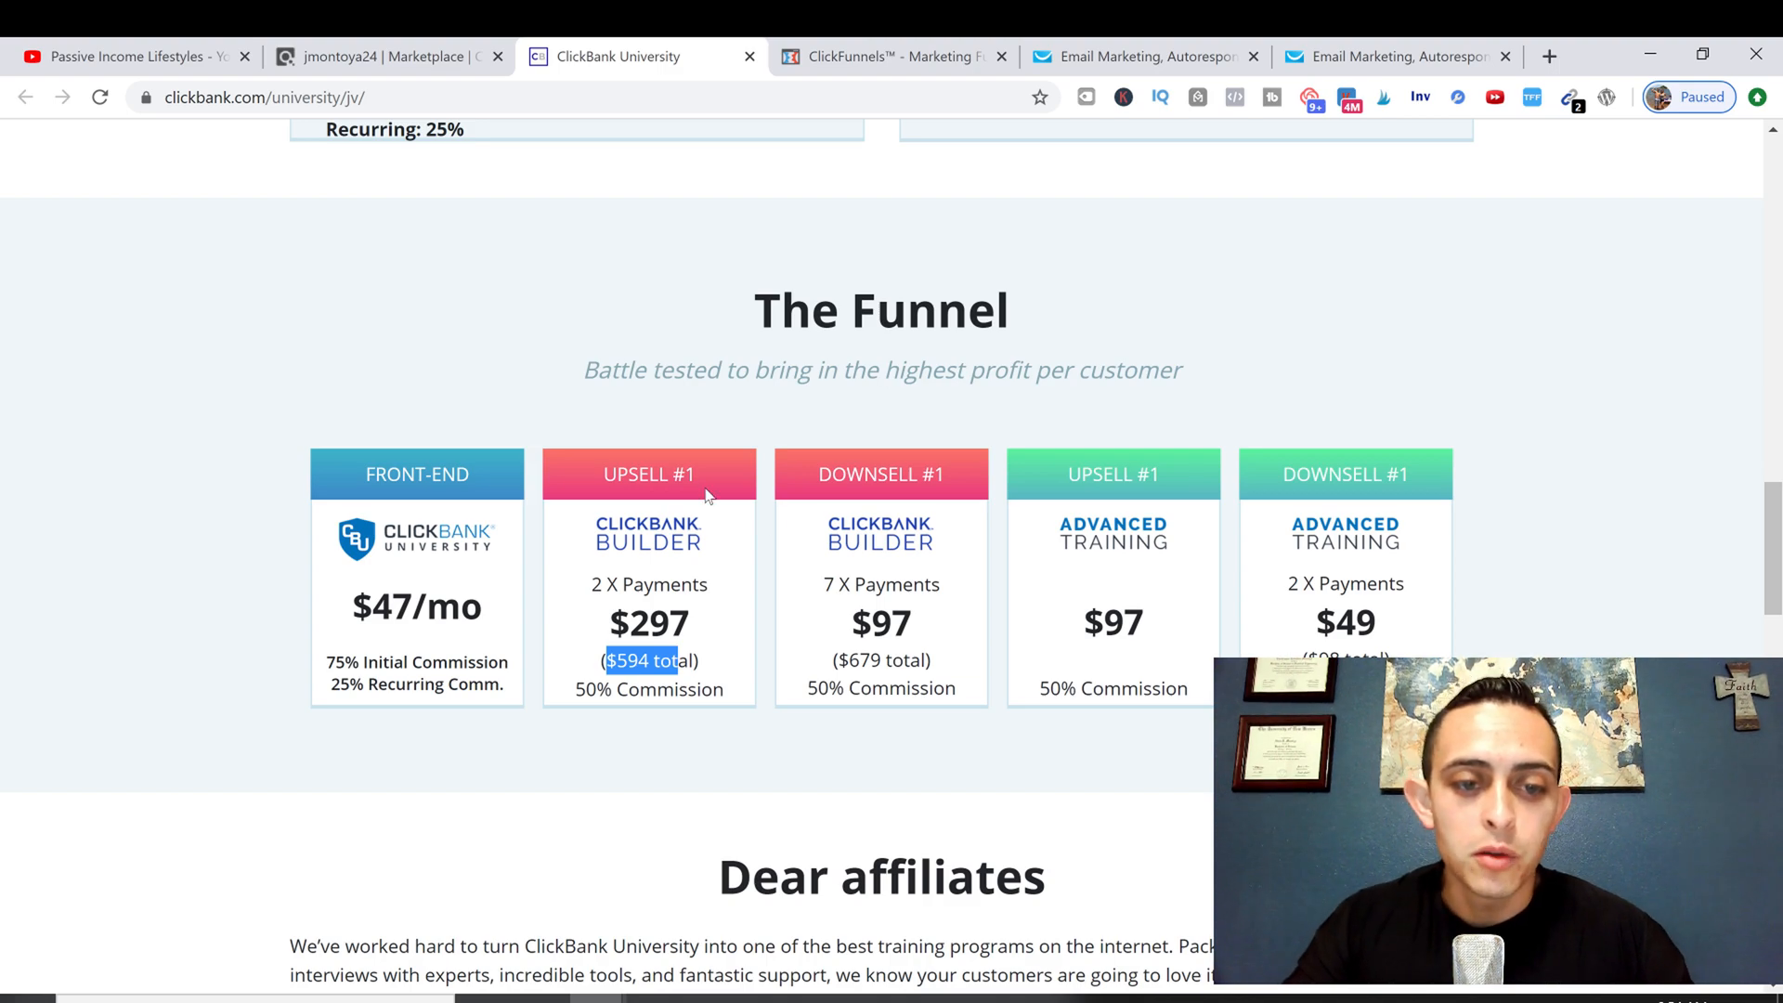
left_click_drag(350, 613, 518, 615)
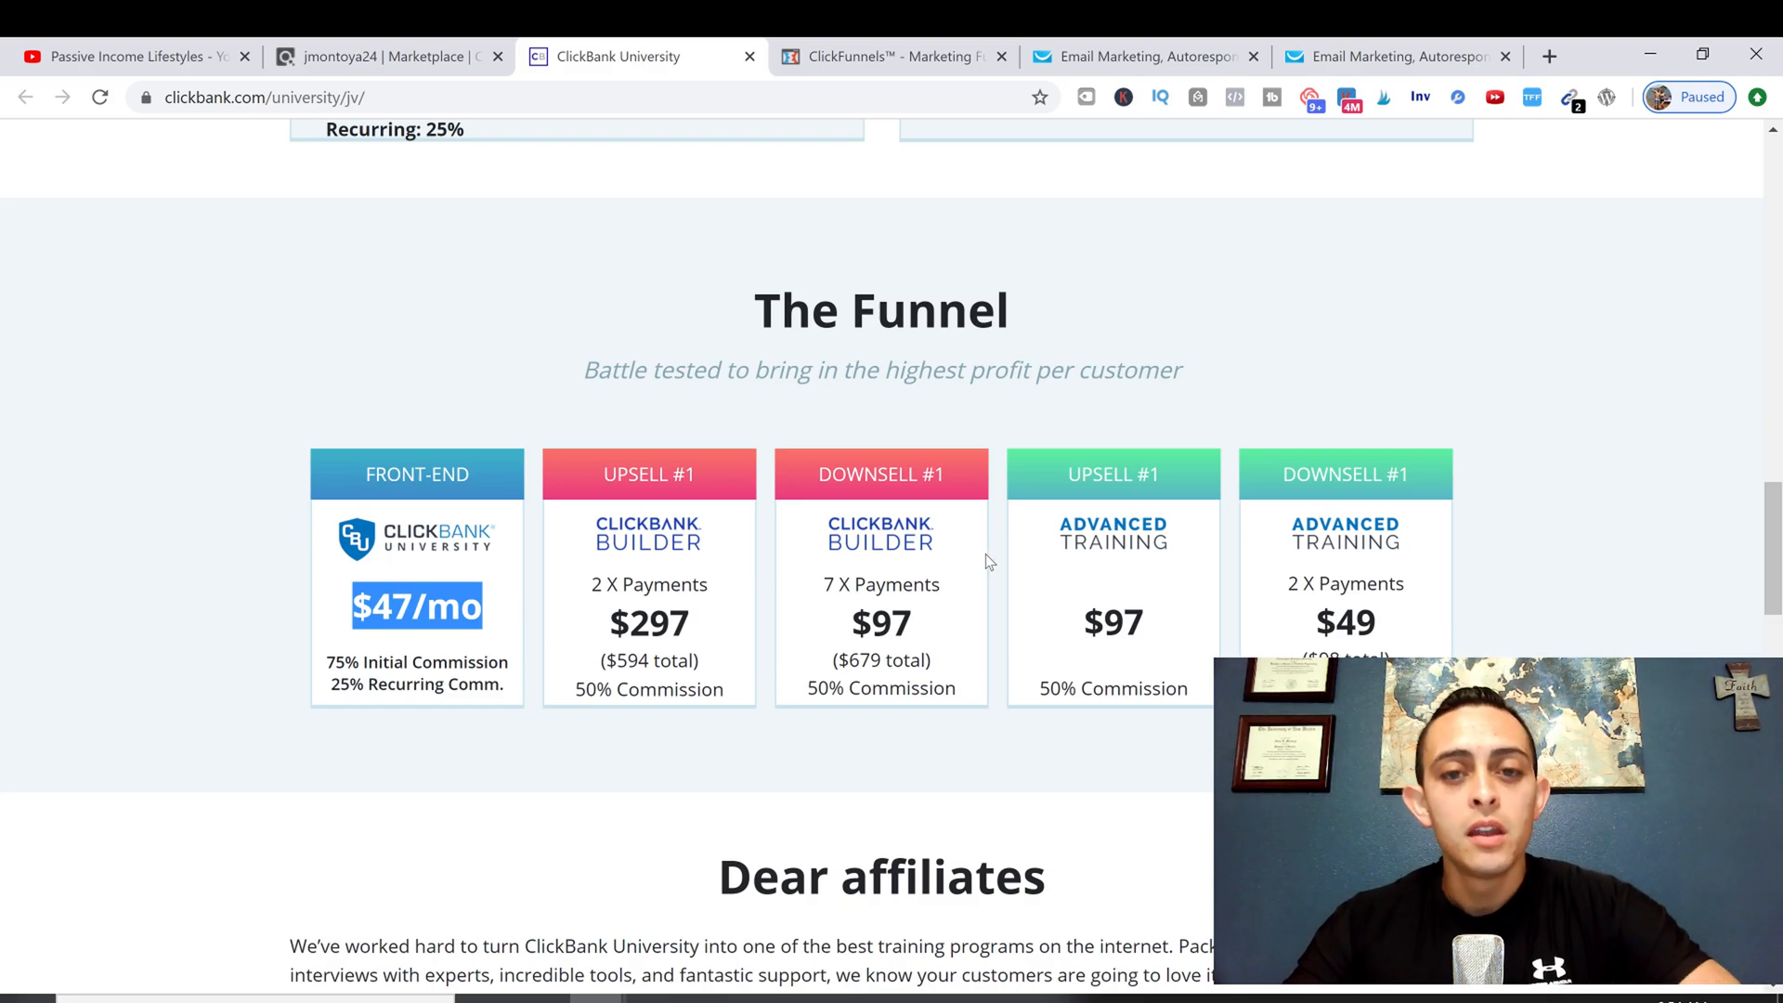
Step: Fill in the name and email fields of the "Become a CBU Affiliate Now!" form with a saved contact entry
scroll(984, 556, "down", 5)
scroll(1198, 312, "down", 15)
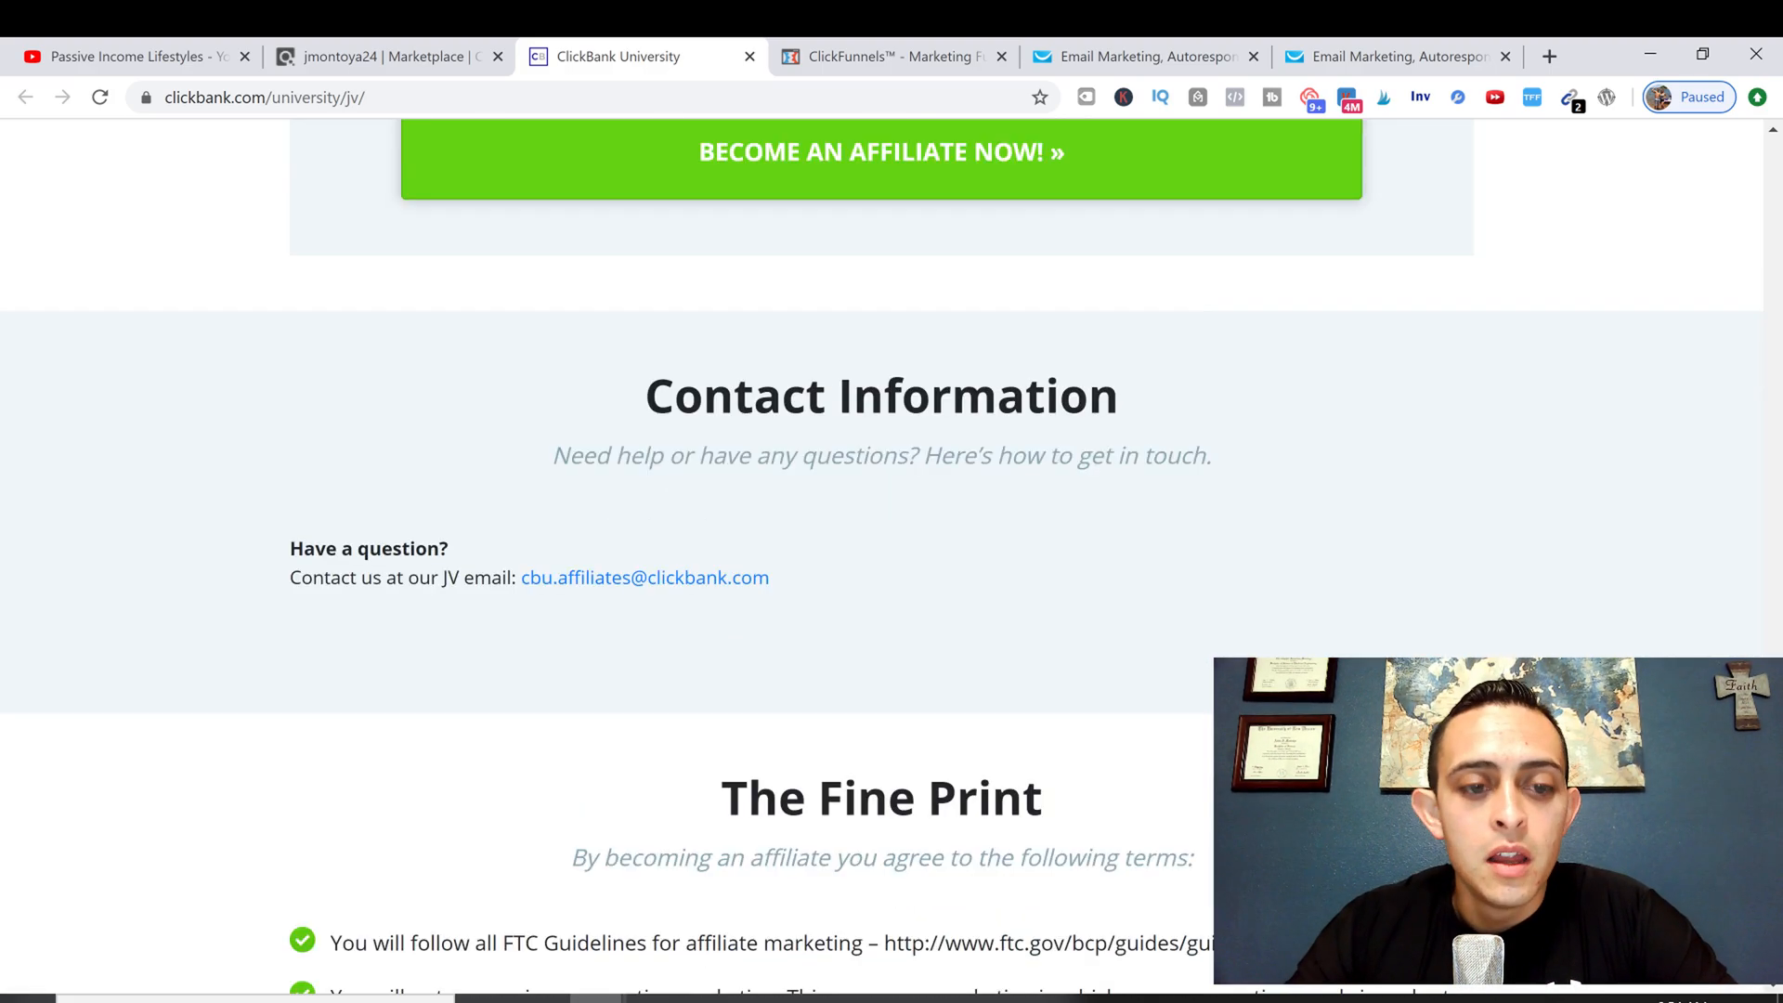
scroll(1224, 399, "up", 18)
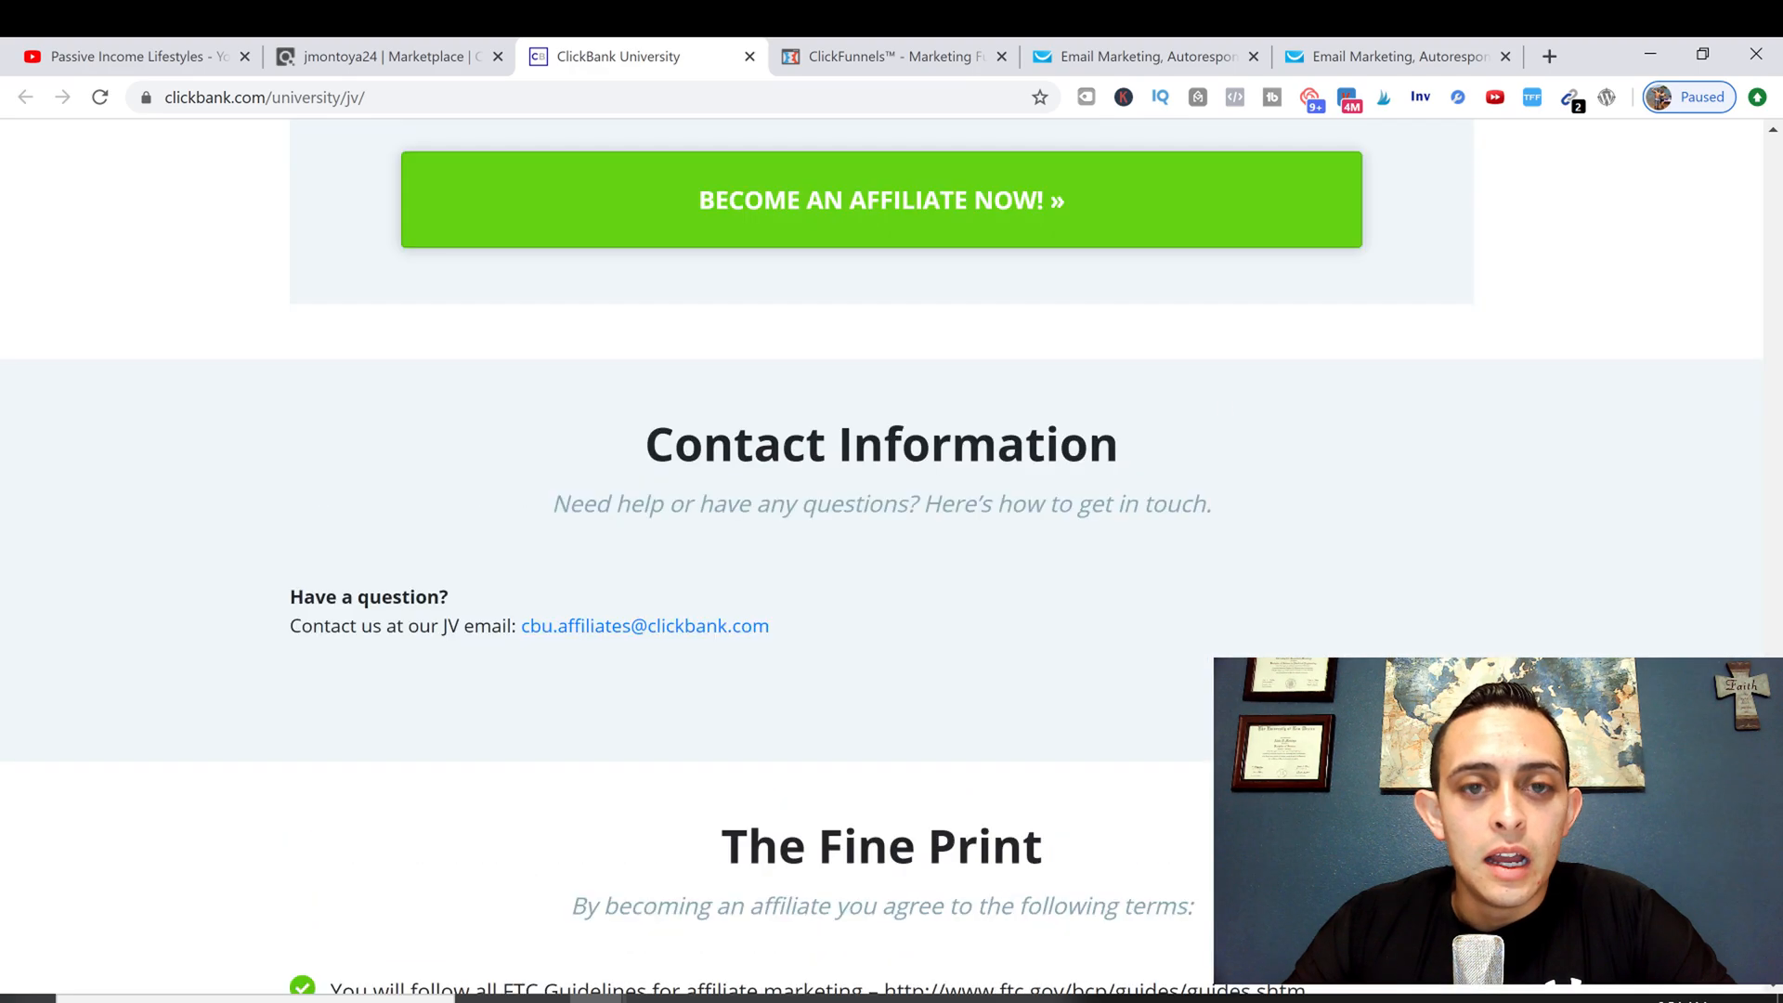
scroll(1222, 408, "down", 3)
scroll(1223, 409, "down", 2)
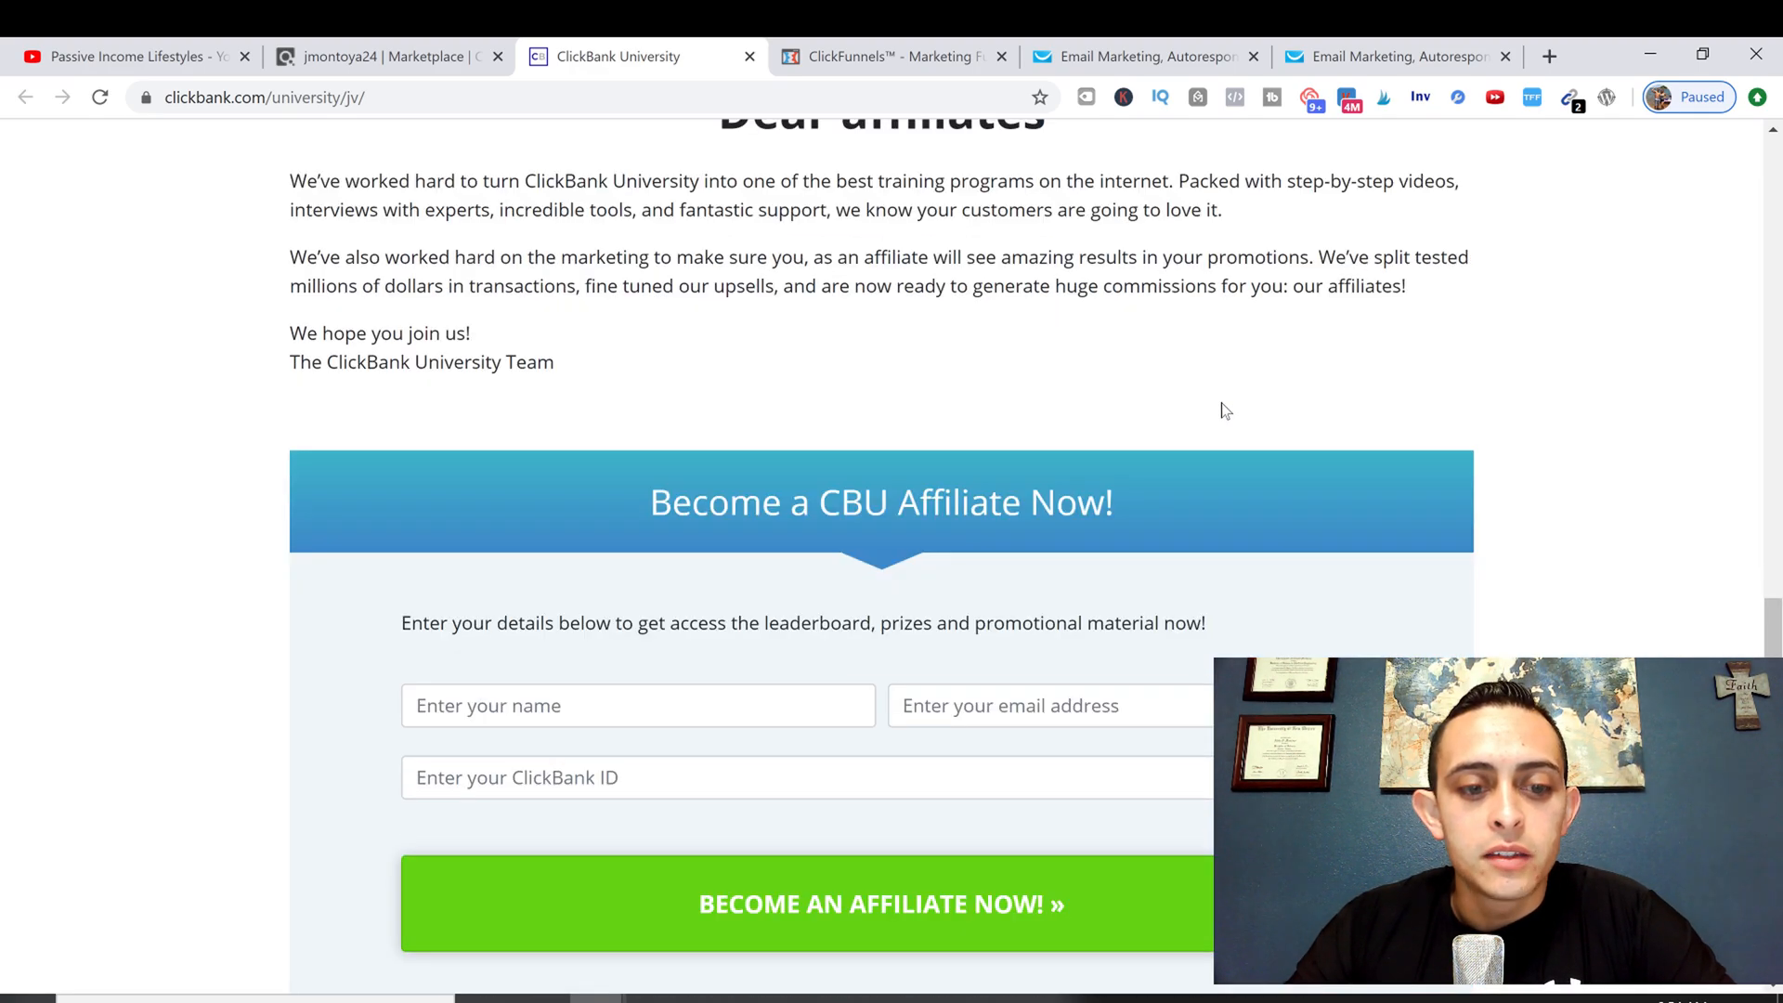
left_click_drag(1778, 620, 1779, 130)
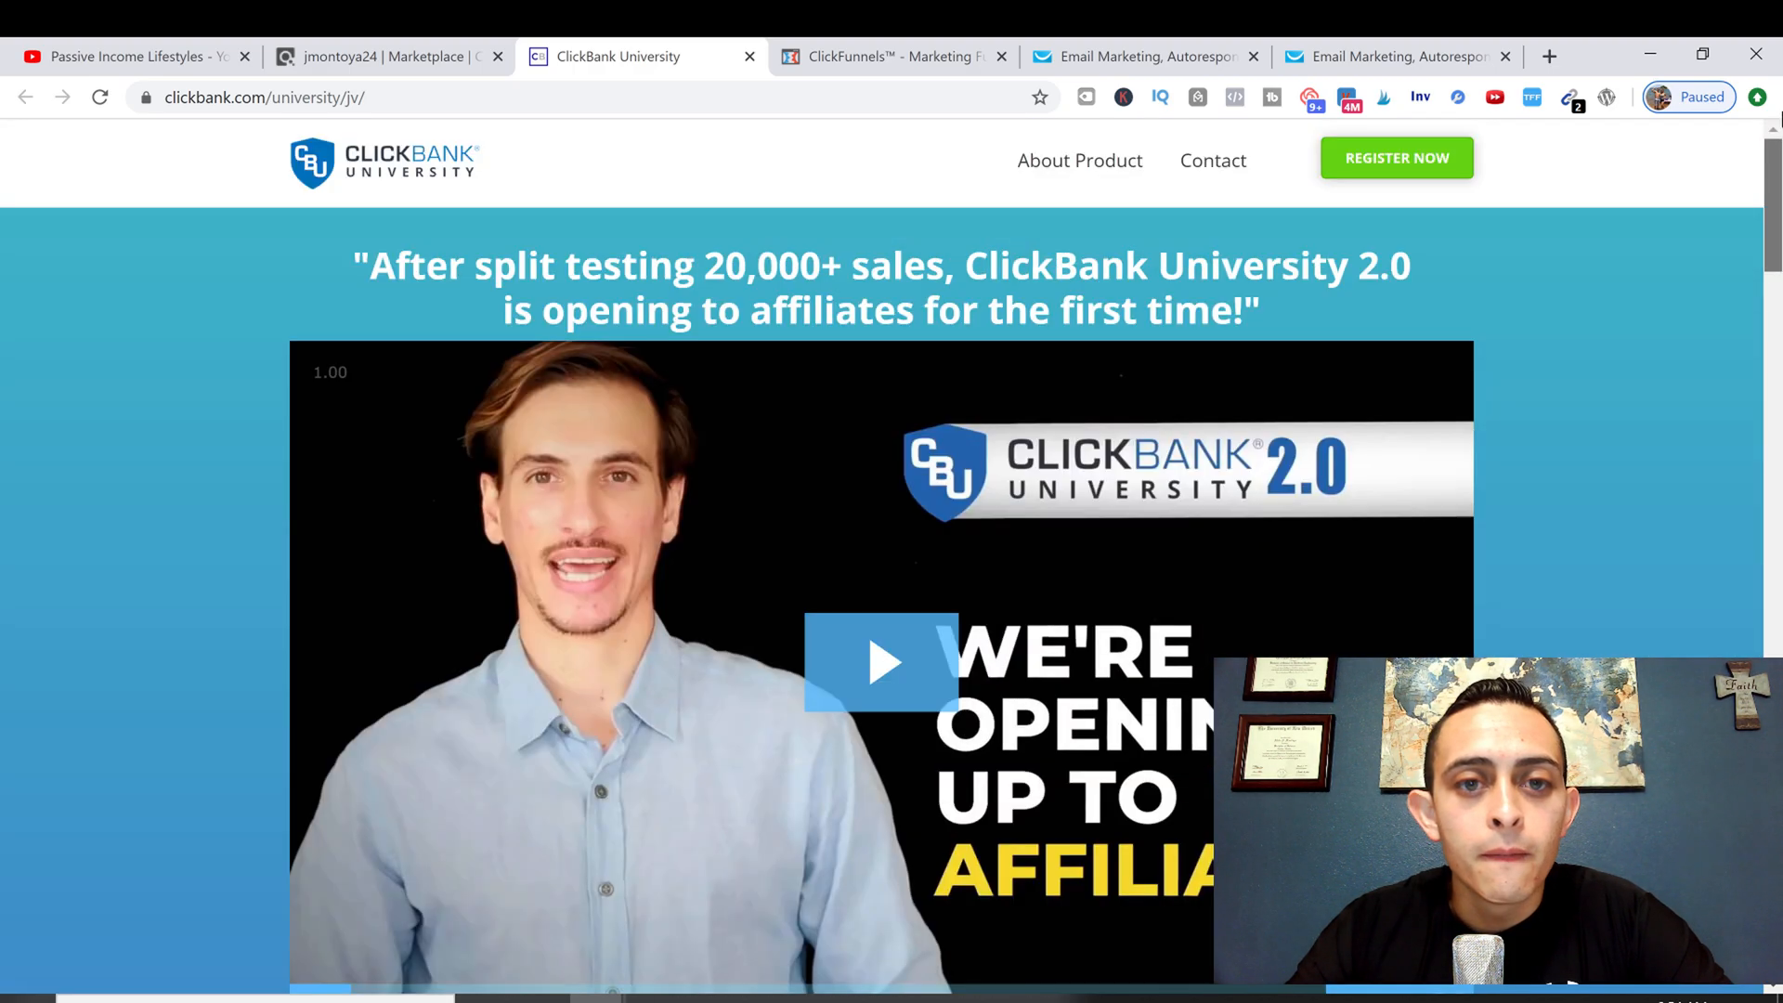
scroll(1661, 393, "down", 1)
scroll(1624, 398, "down", 10)
scroll(1625, 397, "up", 2)
left_click(520, 359)
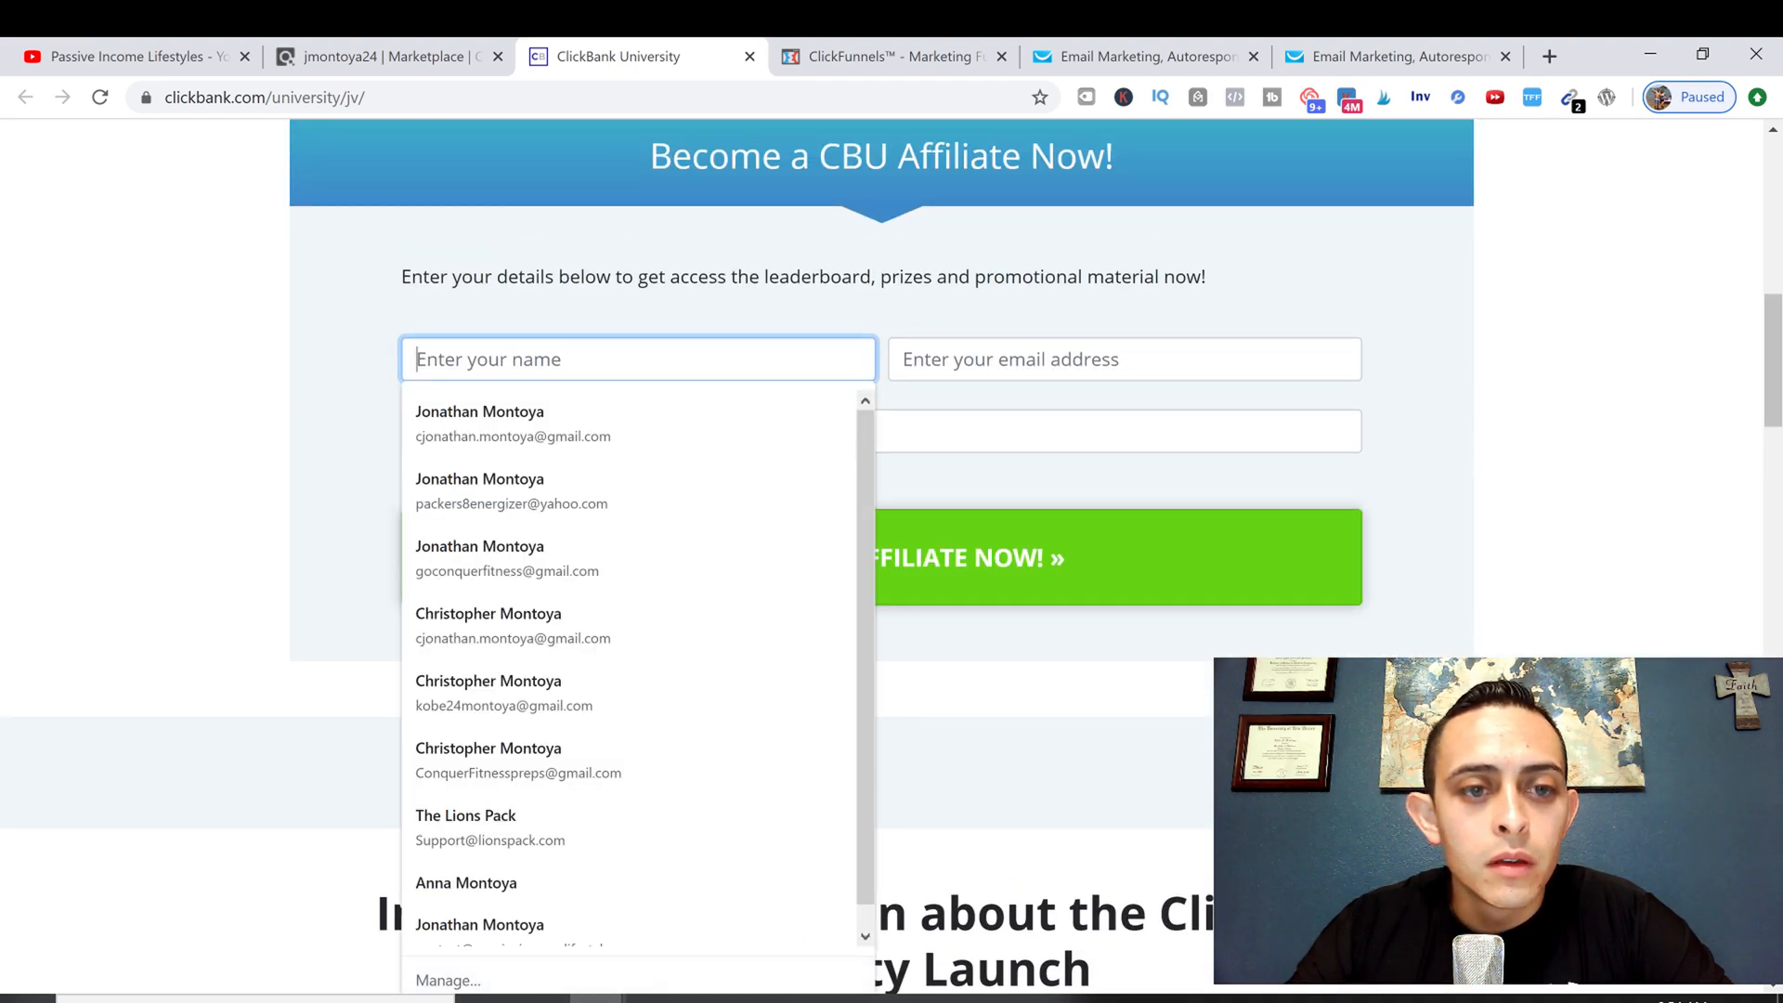
left_click(676, 468)
left_click(1296, 362)
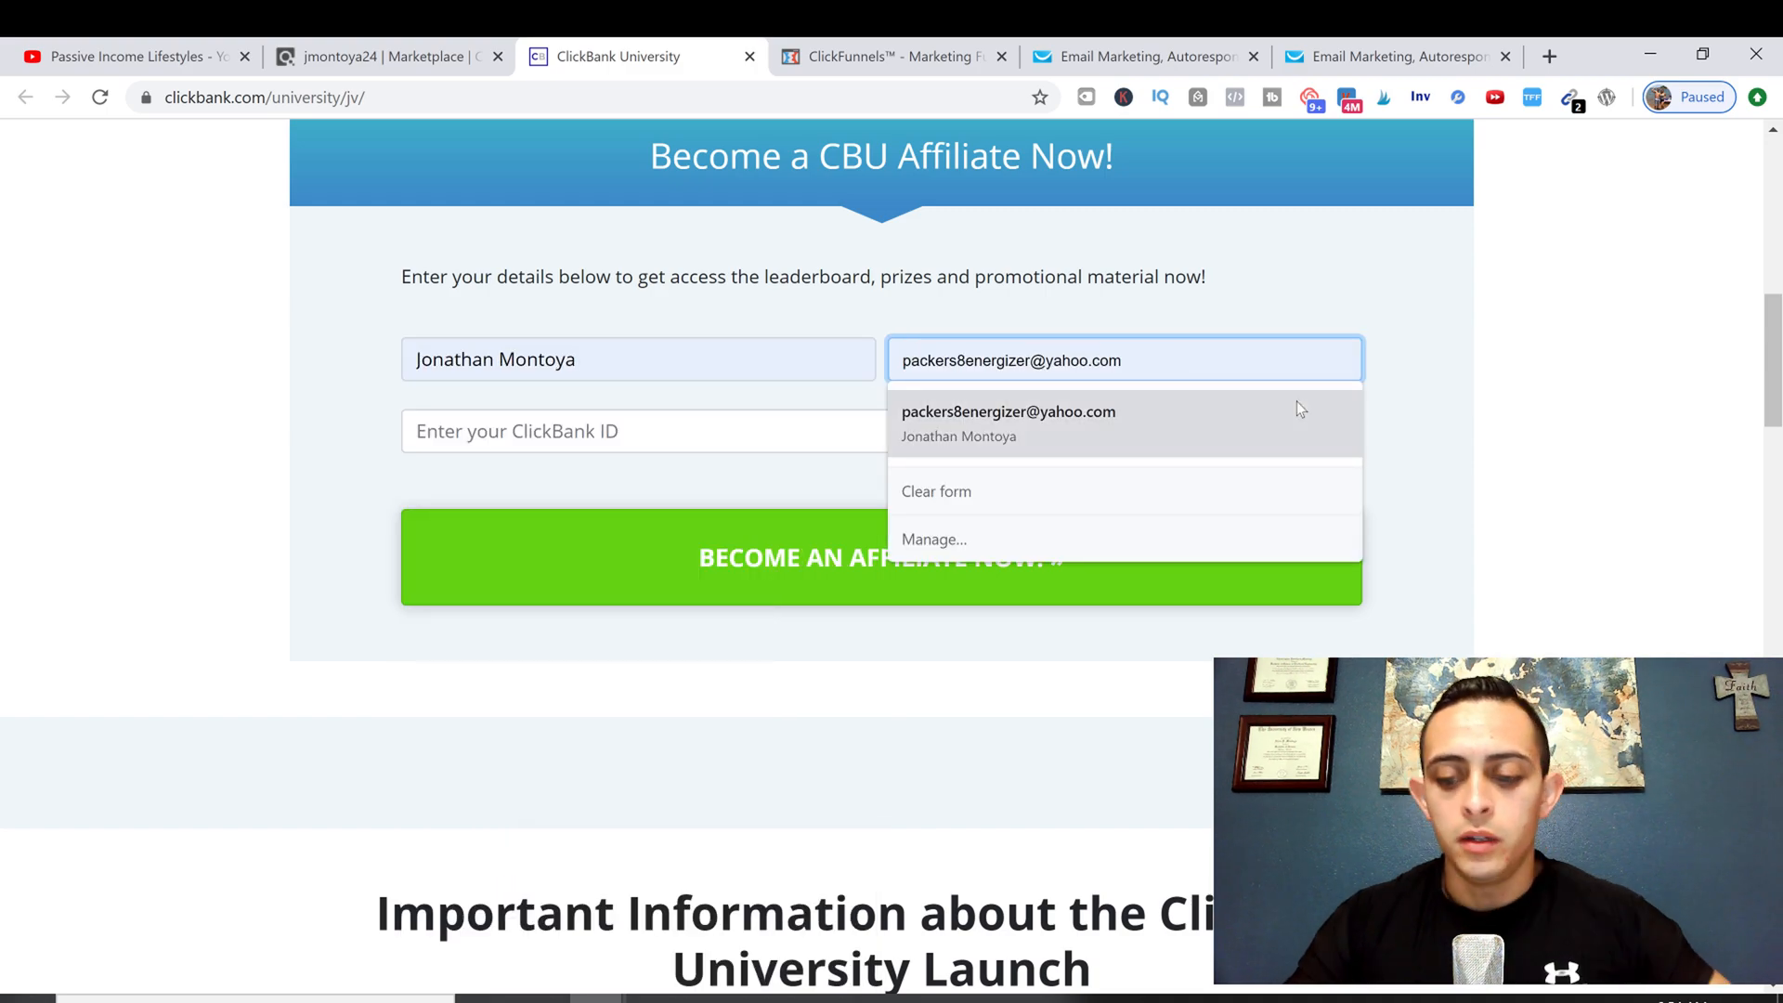
Step: Correct the email address in the affiliate form
key("BackSpace")
key("BackSpace")
type("om")
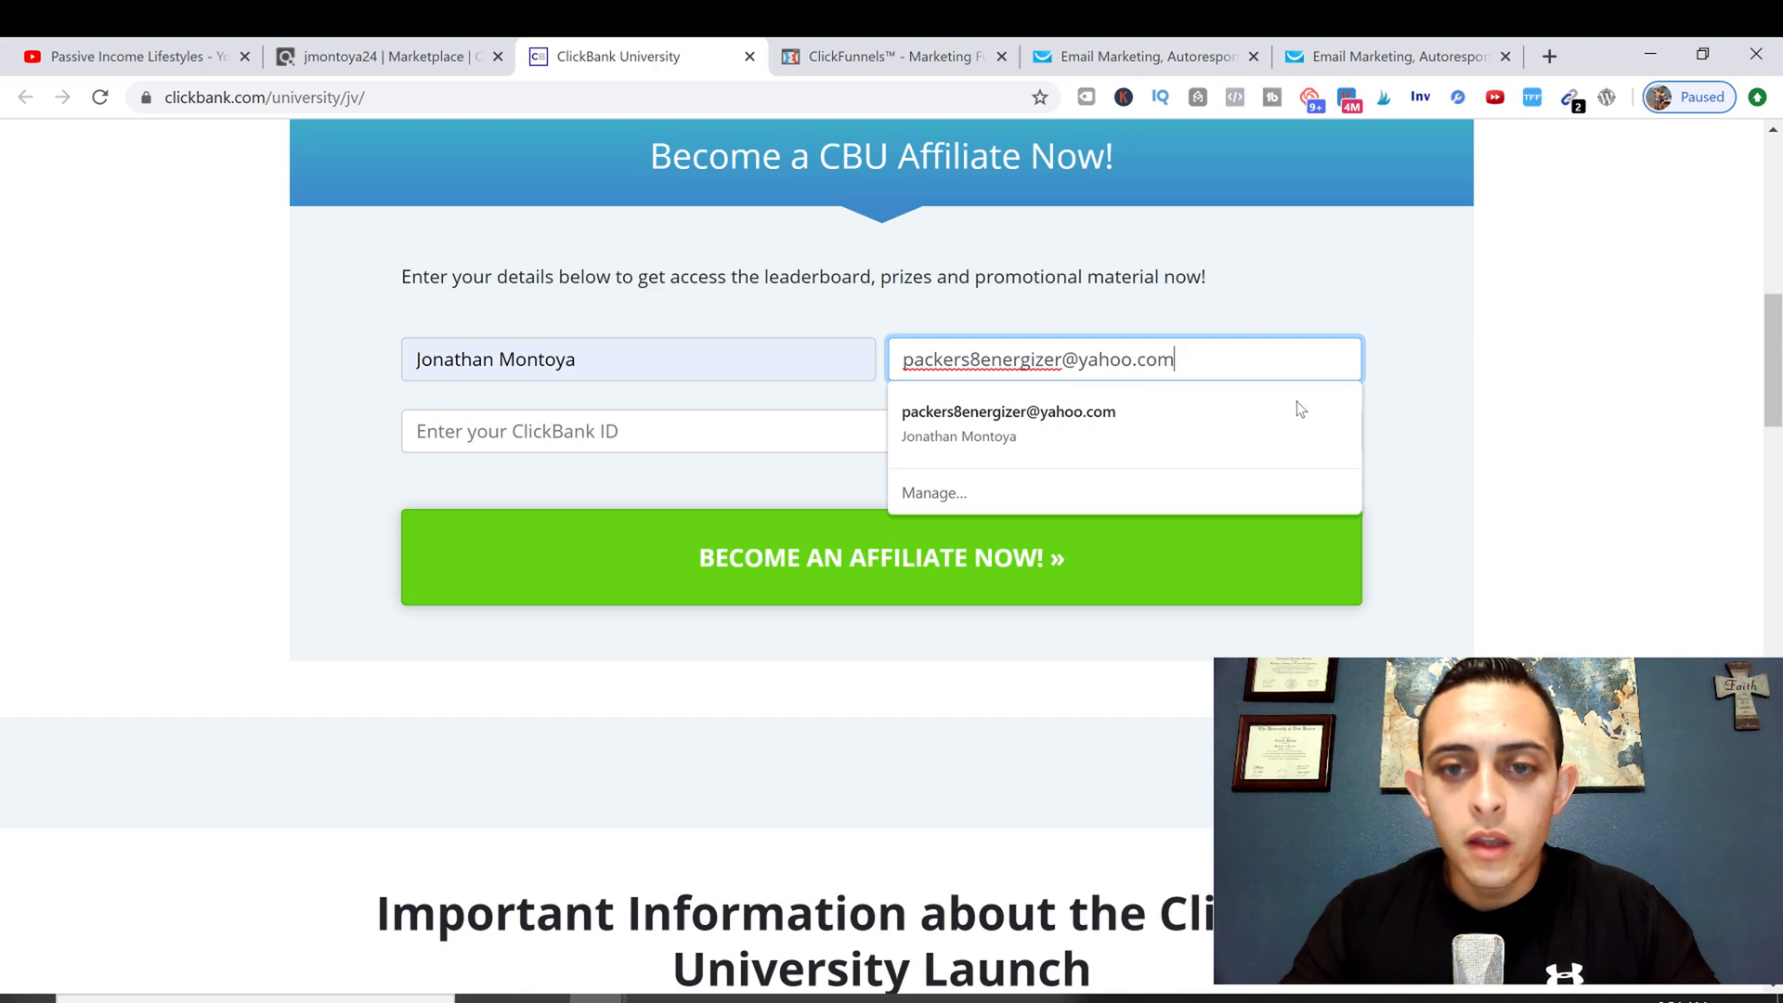
key("BackSpace")
type("24")
Step: Enter the ClickBank ID in the affiliate form and submit the registration
key("Tab")
type("jmontoy")
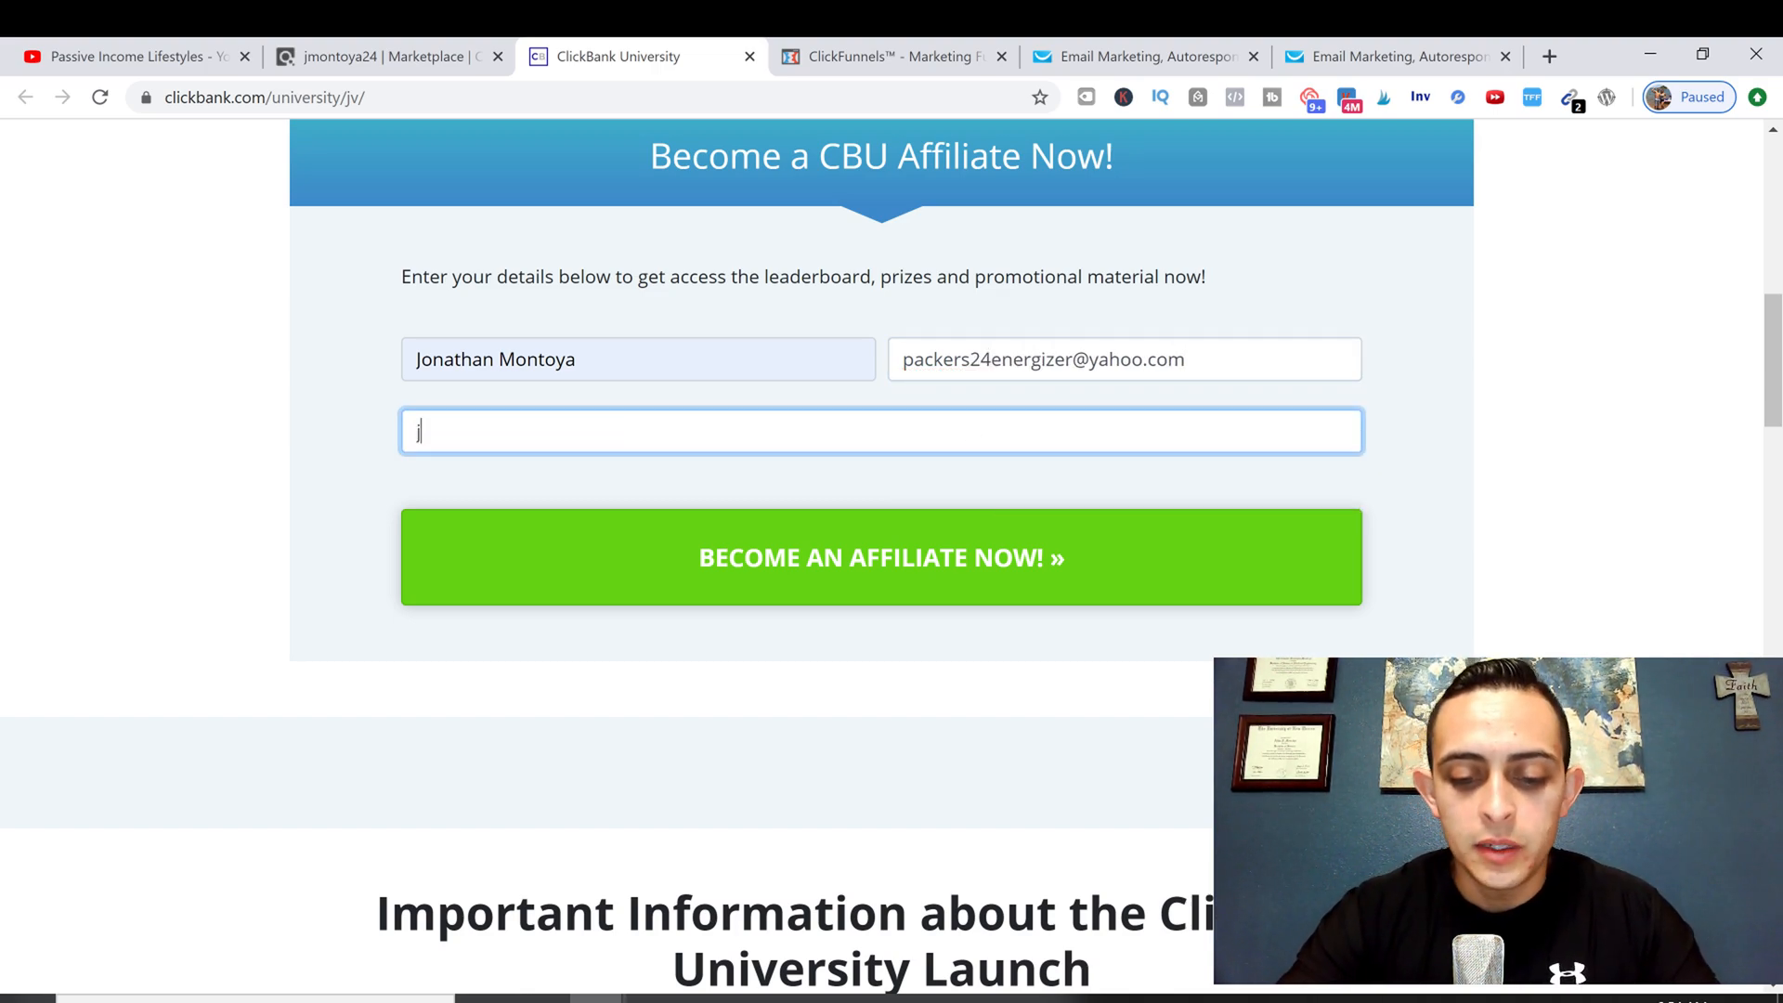
type("a24")
left_click(839, 557)
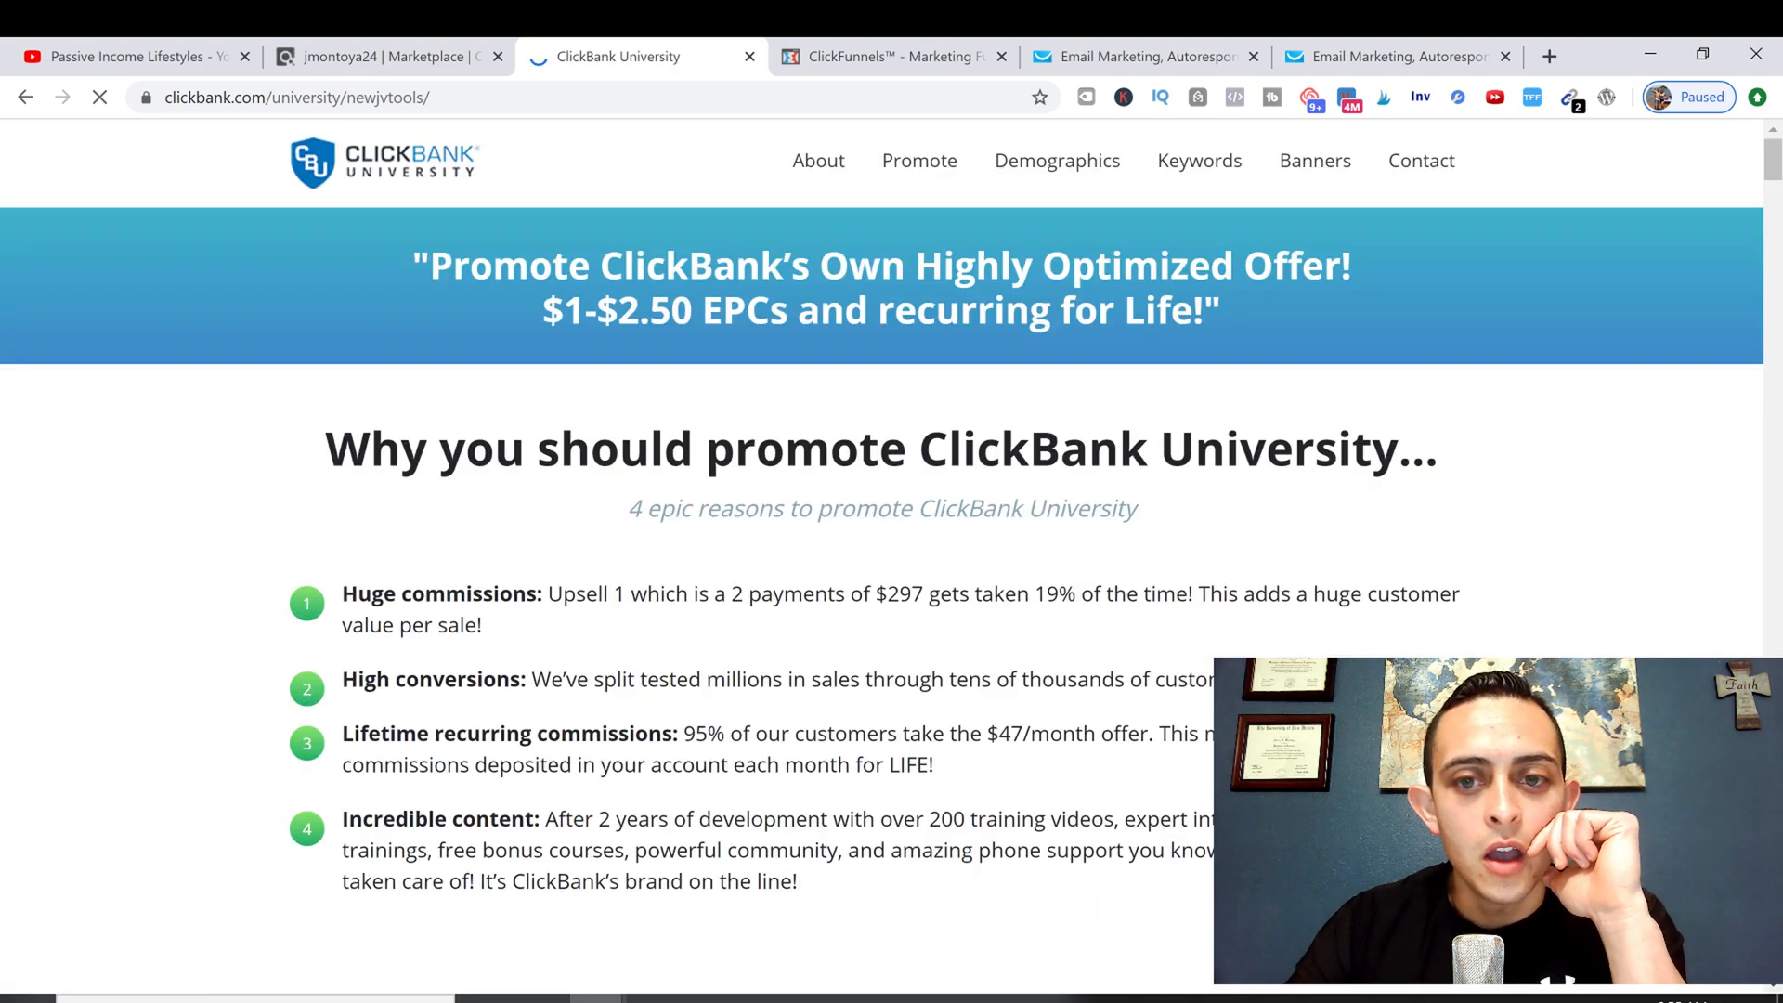
Step: Look through the ClickBank University promotional tools page down to the Email Swipes section
scroll(1114, 385, "down", 15)
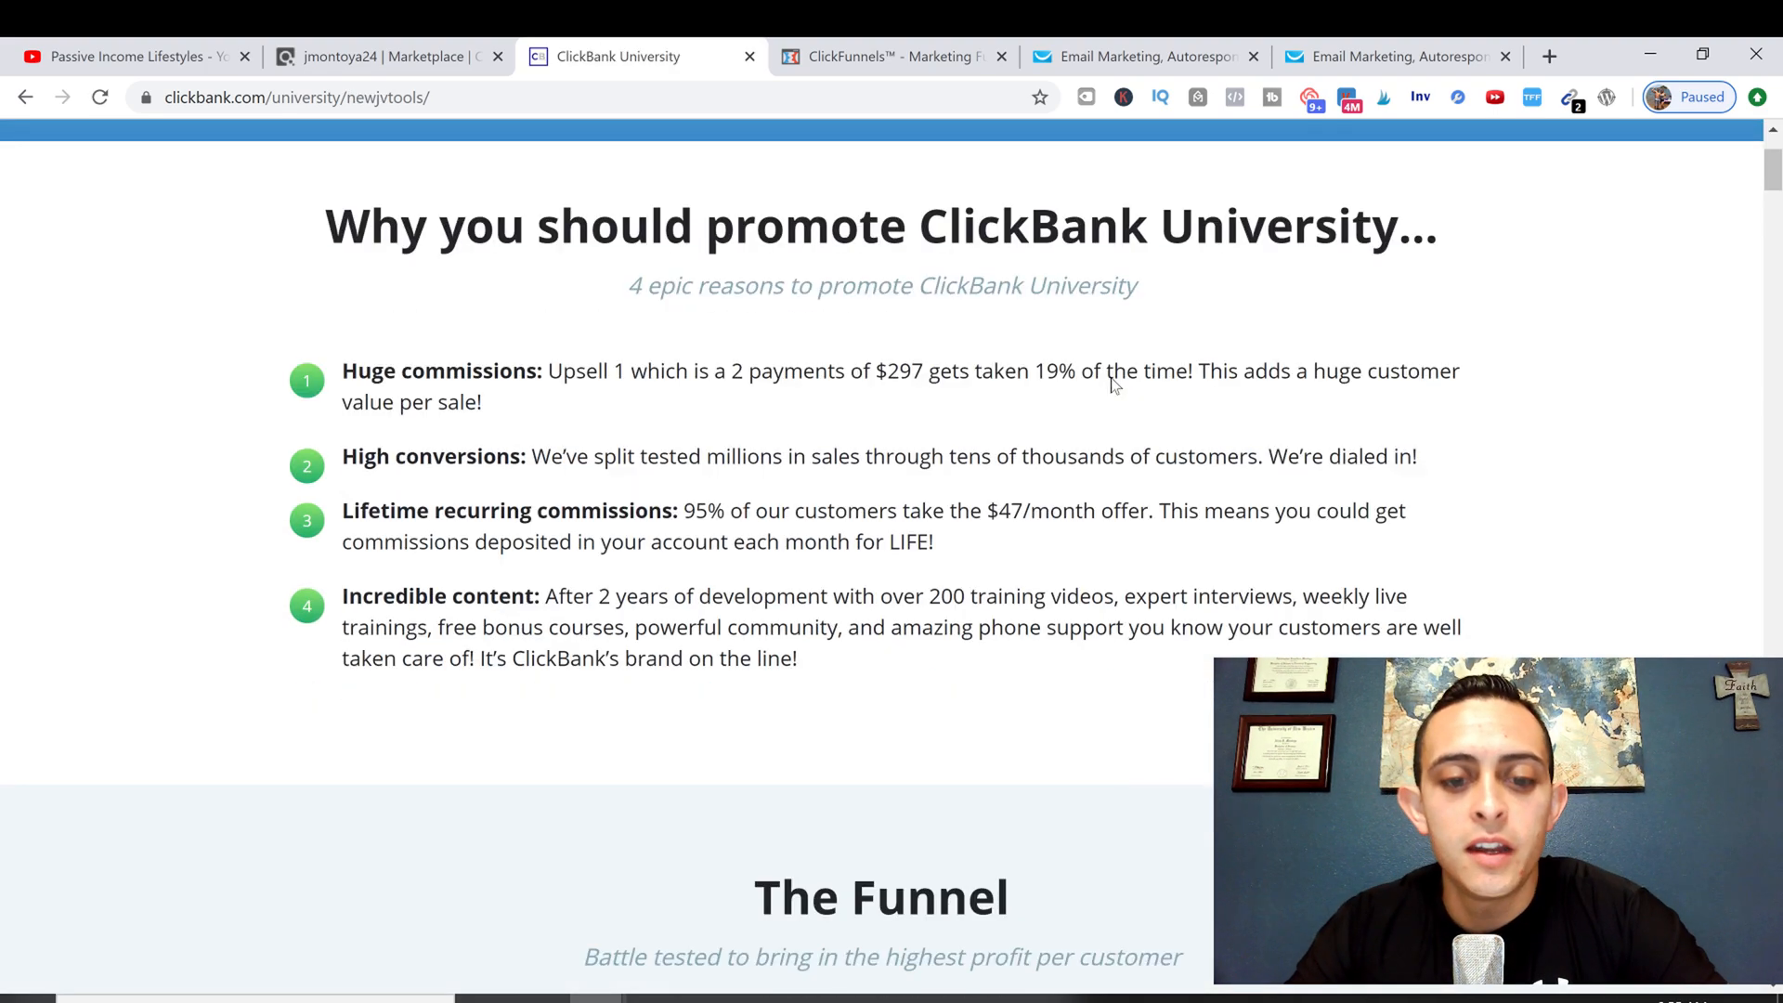
scroll(1114, 395, "down", 4)
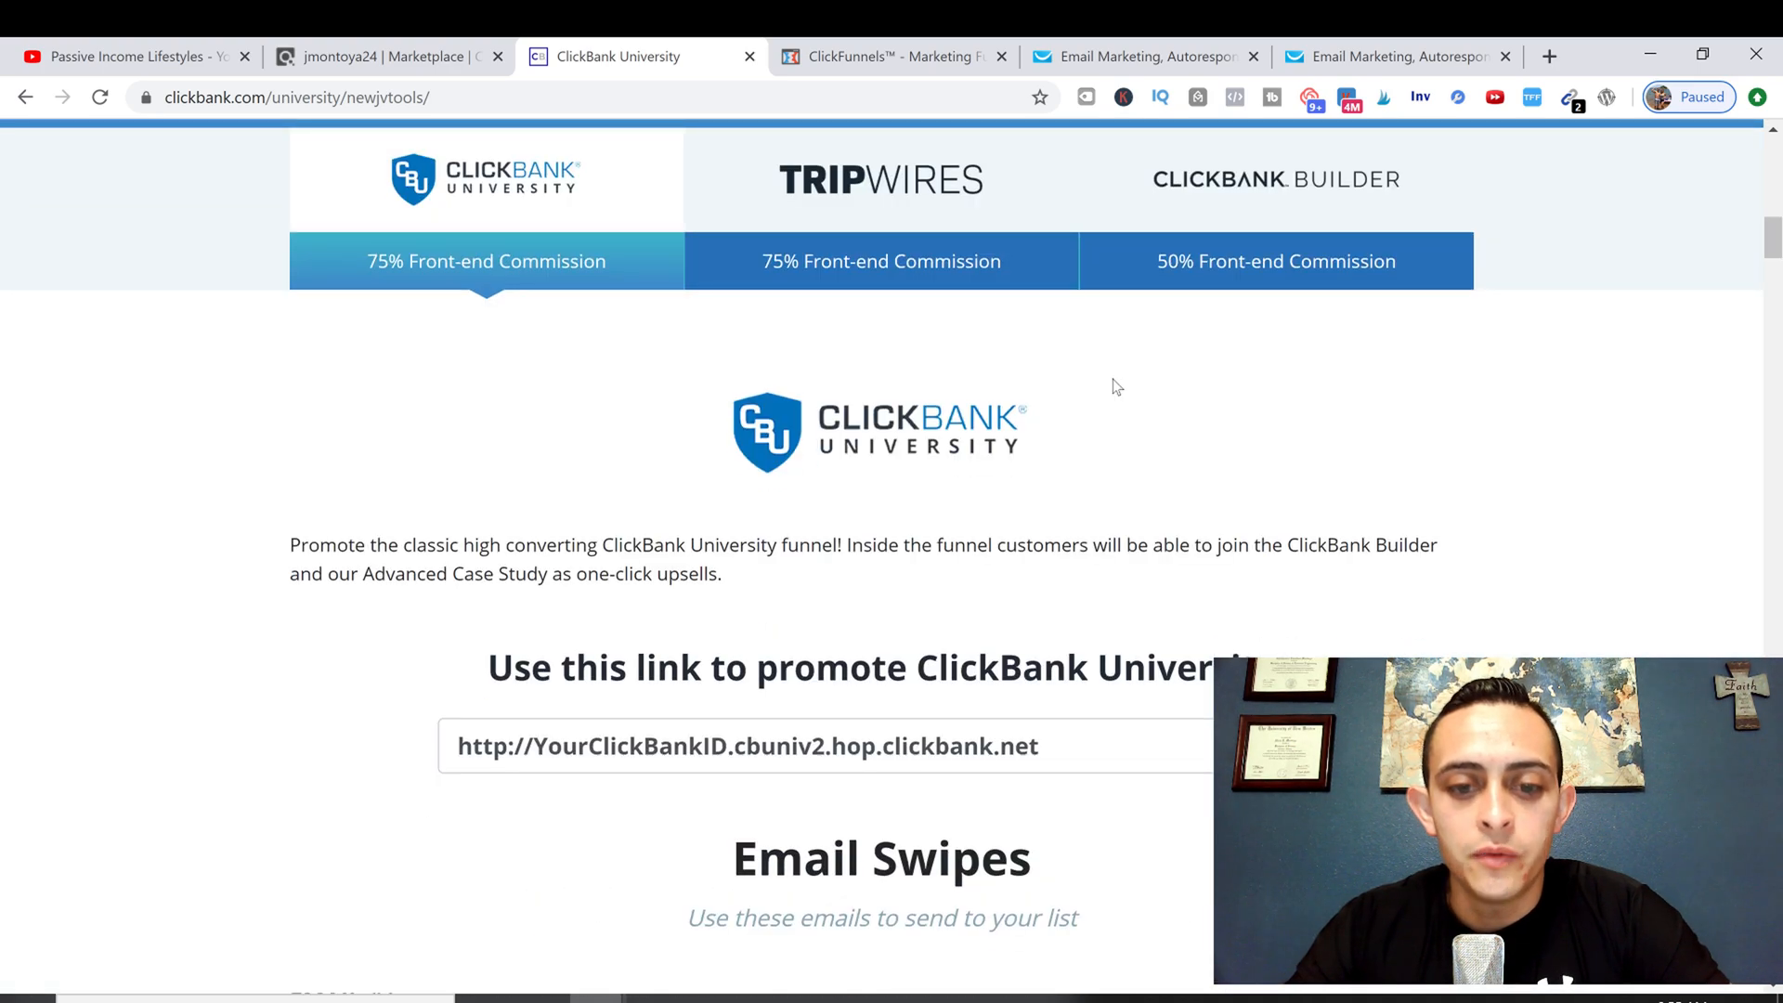
scroll(1112, 392, "down", 4)
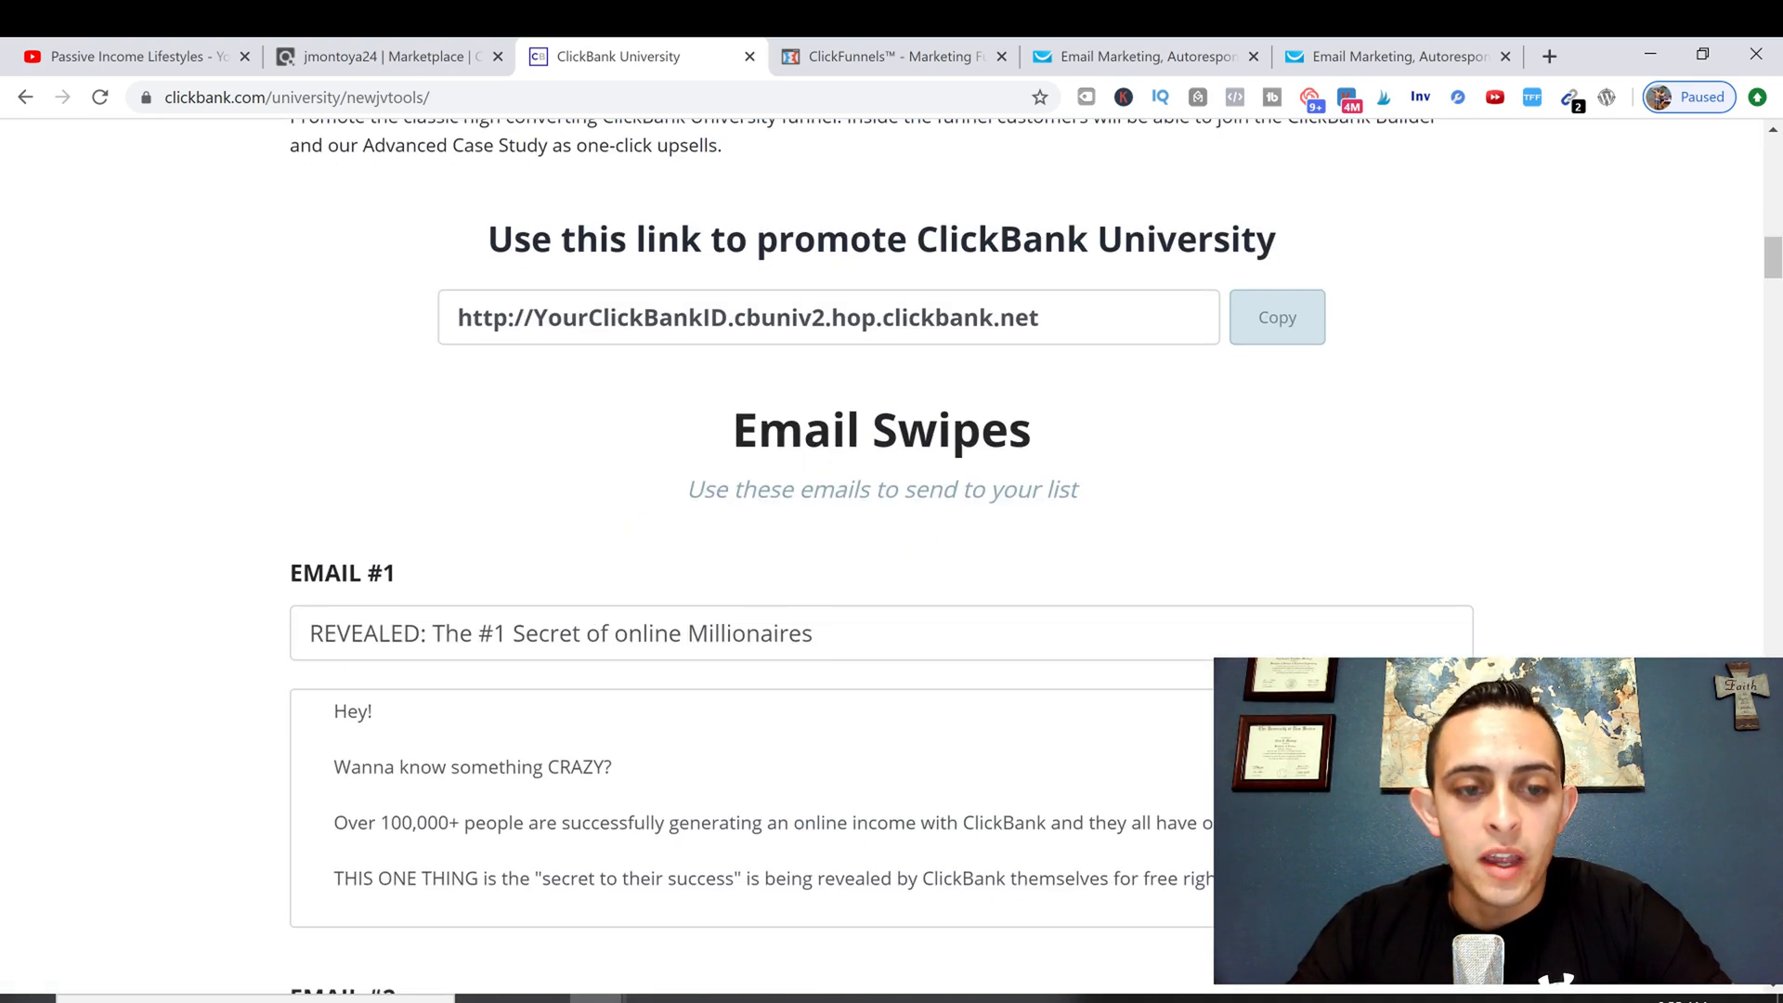
left_click_drag(705, 418, 1161, 420)
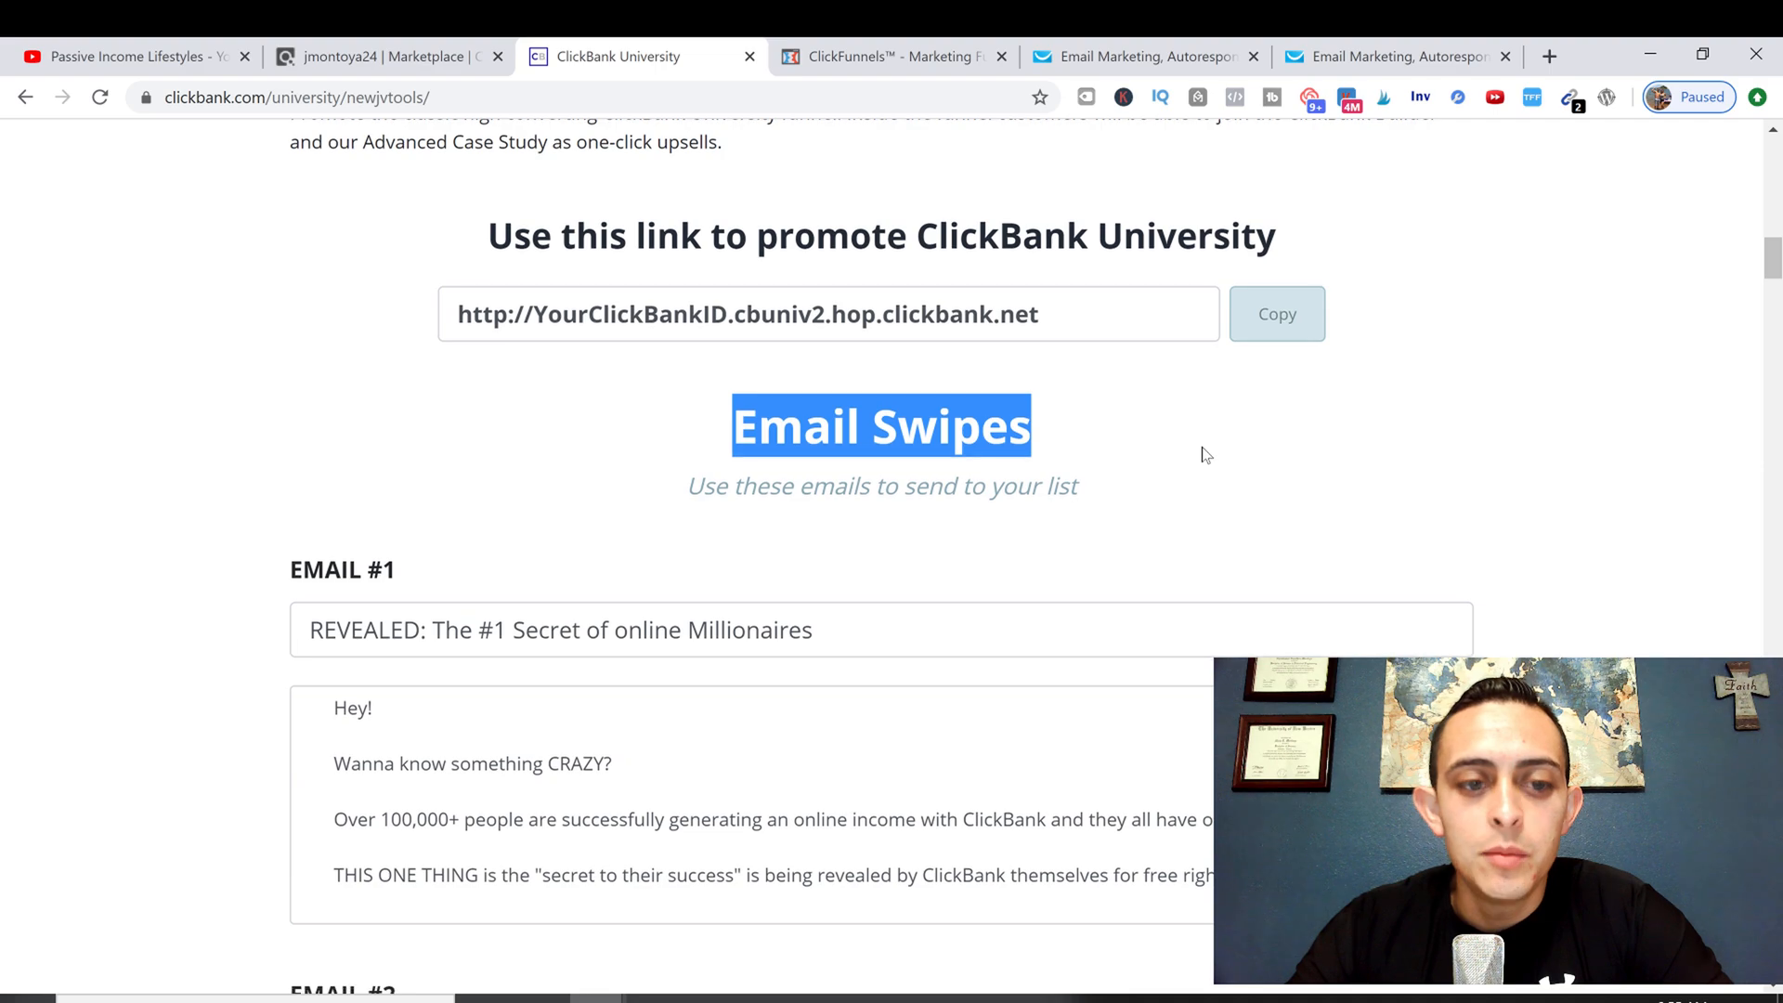
Step: Look through the remaining email swipes, the banner ads and the keyword list on the ClickBank University promotional tools page
scroll(1202, 454, "down", 3)
scroll(873, 557, "down", 8)
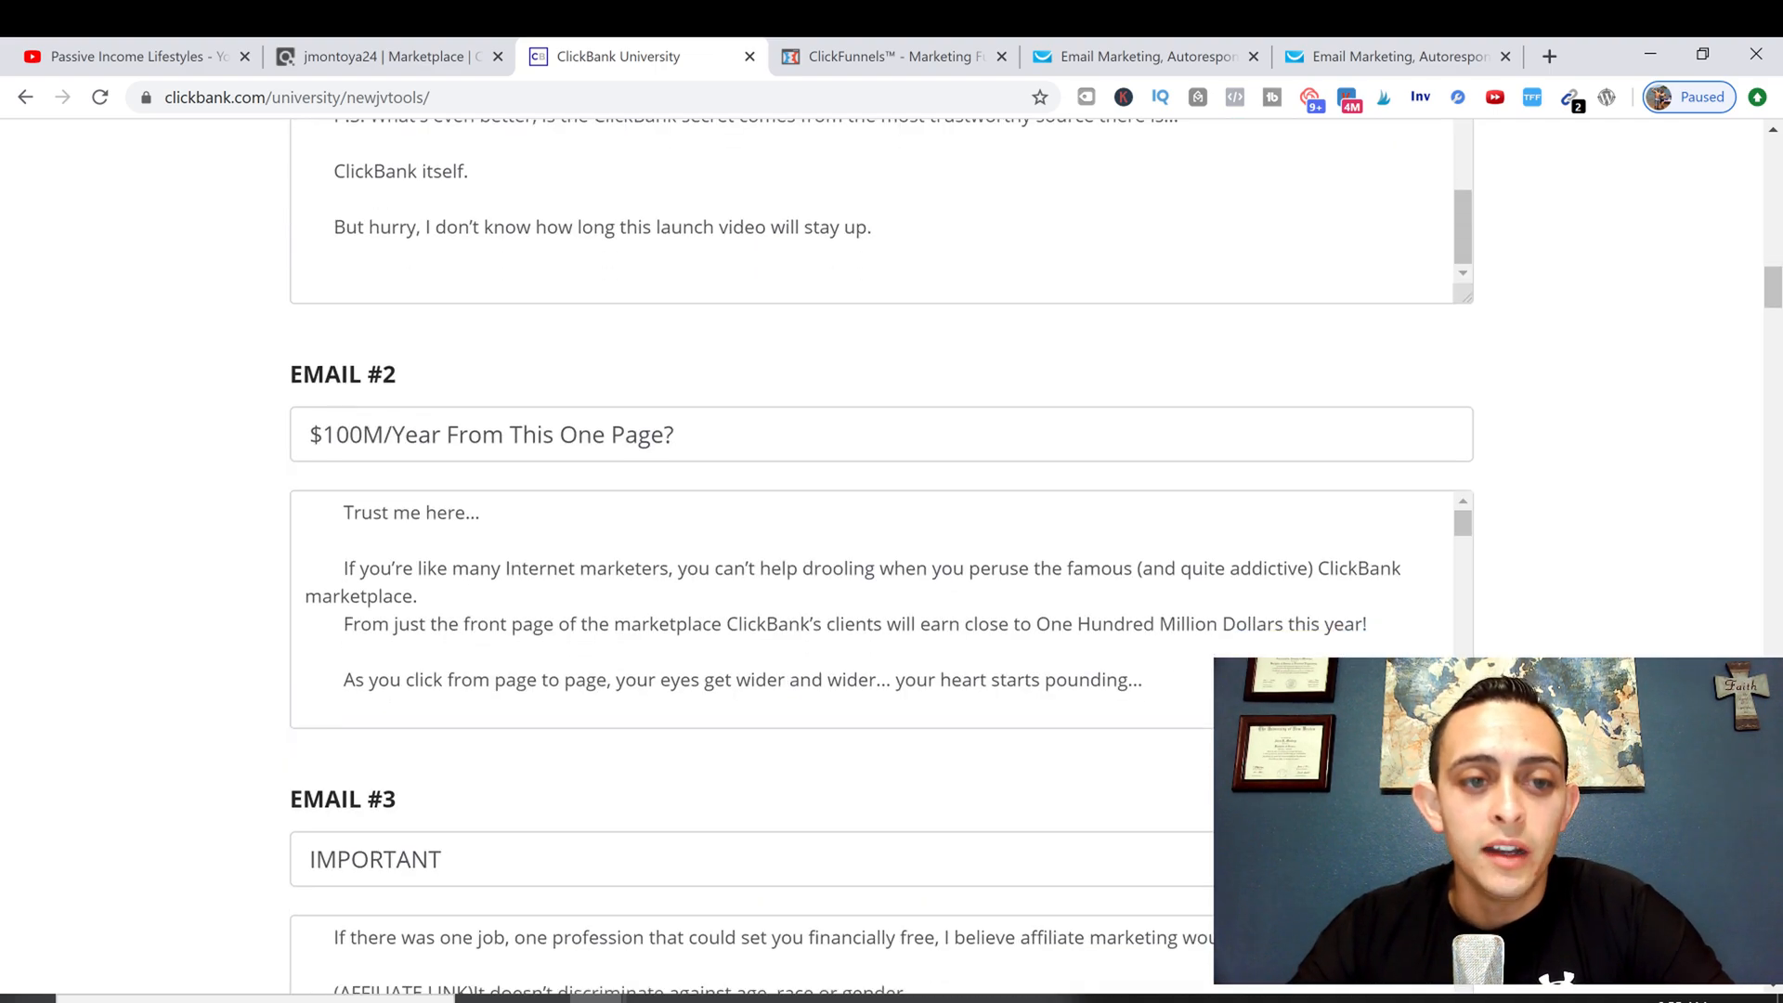
scroll(1257, 480, "down", 20)
scroll(1536, 474, "down", 20)
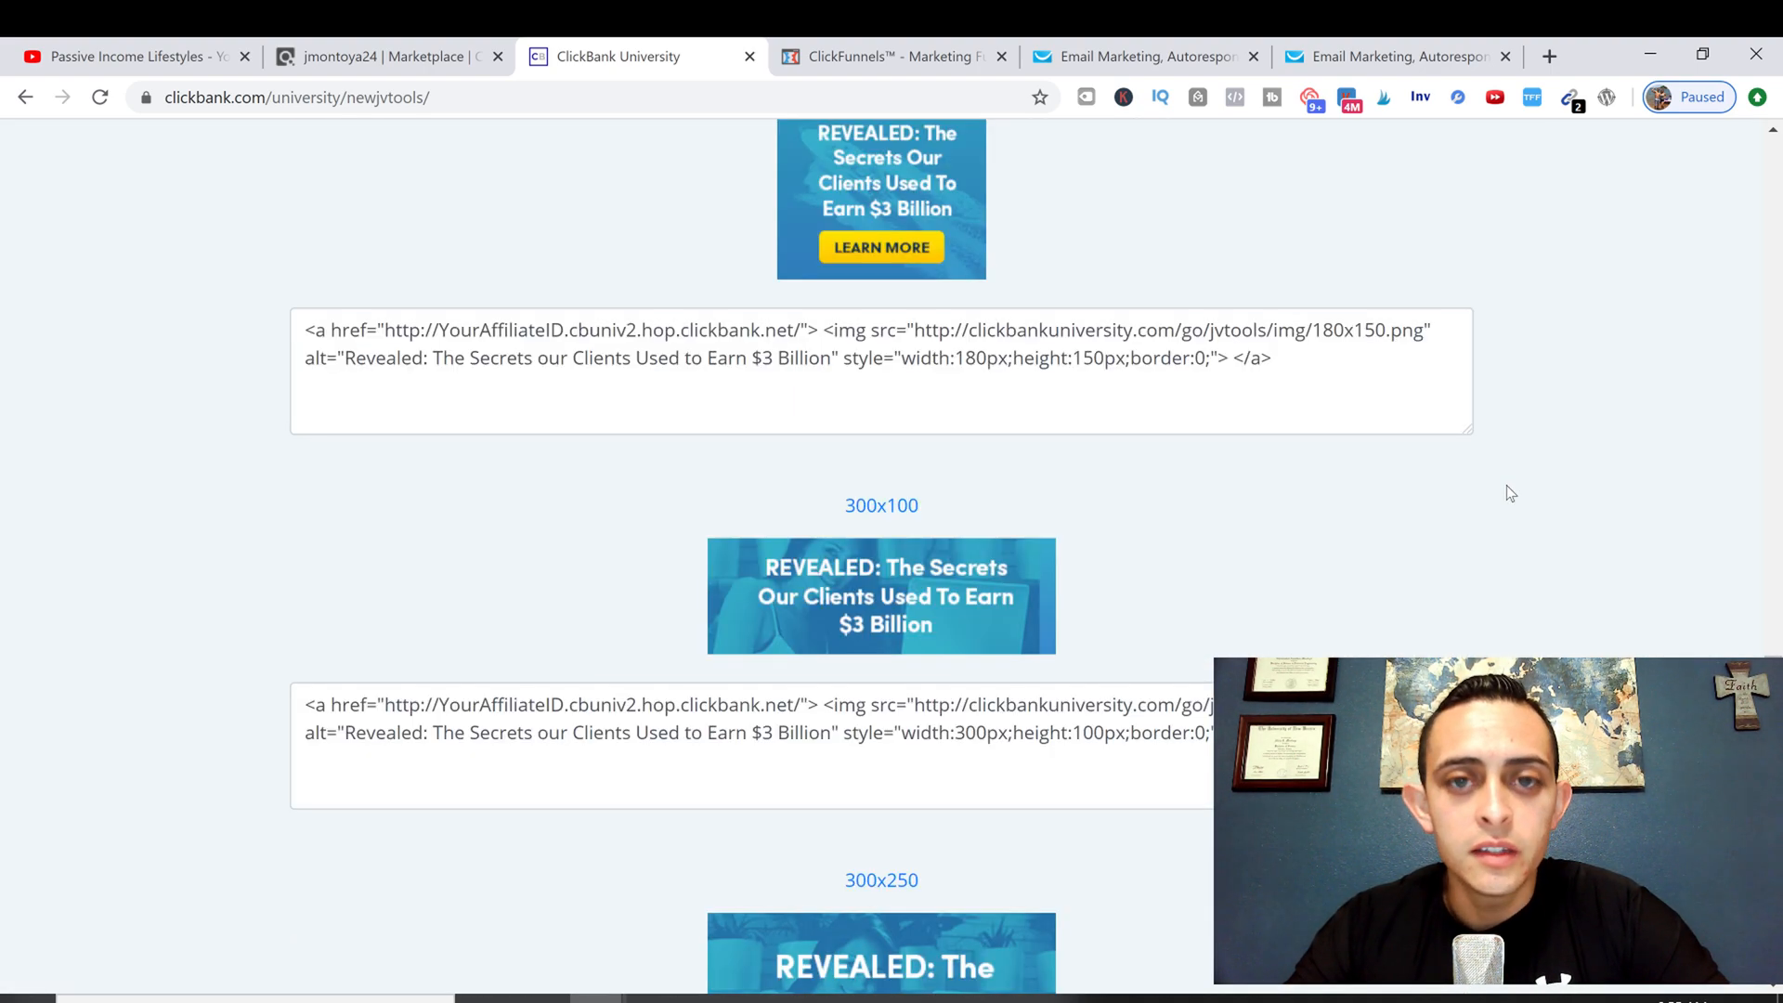
scroll(1506, 493, "up", 20)
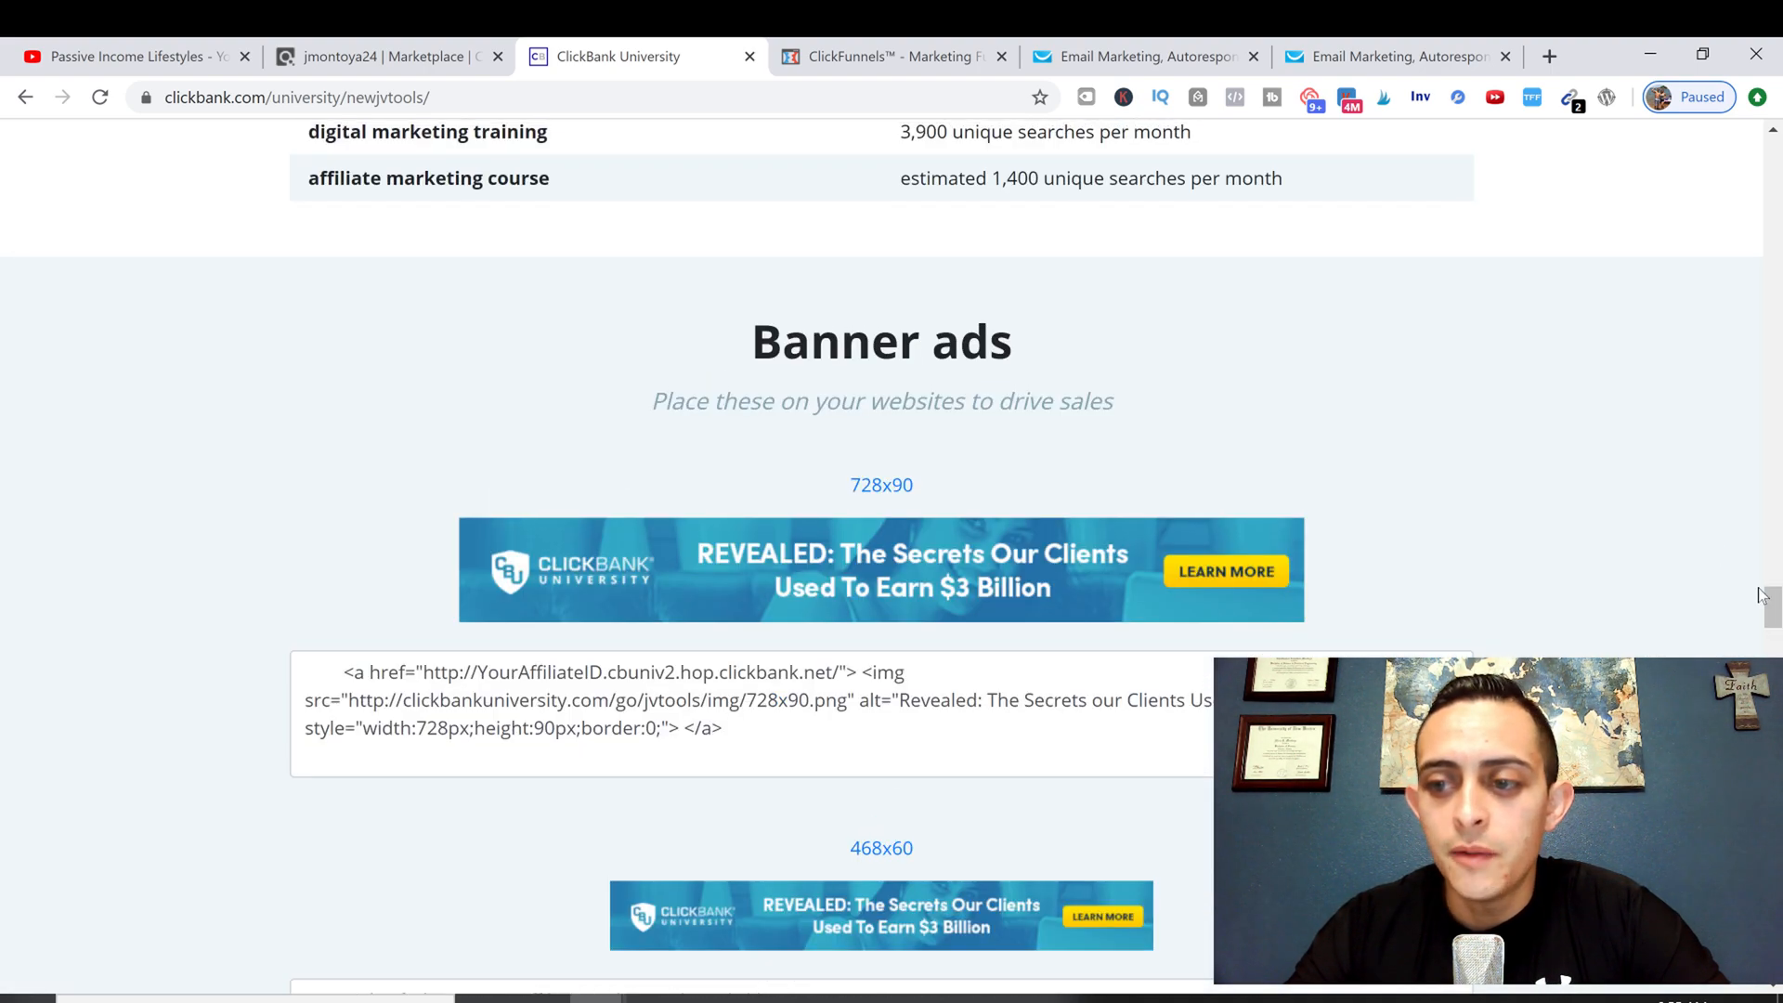
scroll(835, 590, "up", 10)
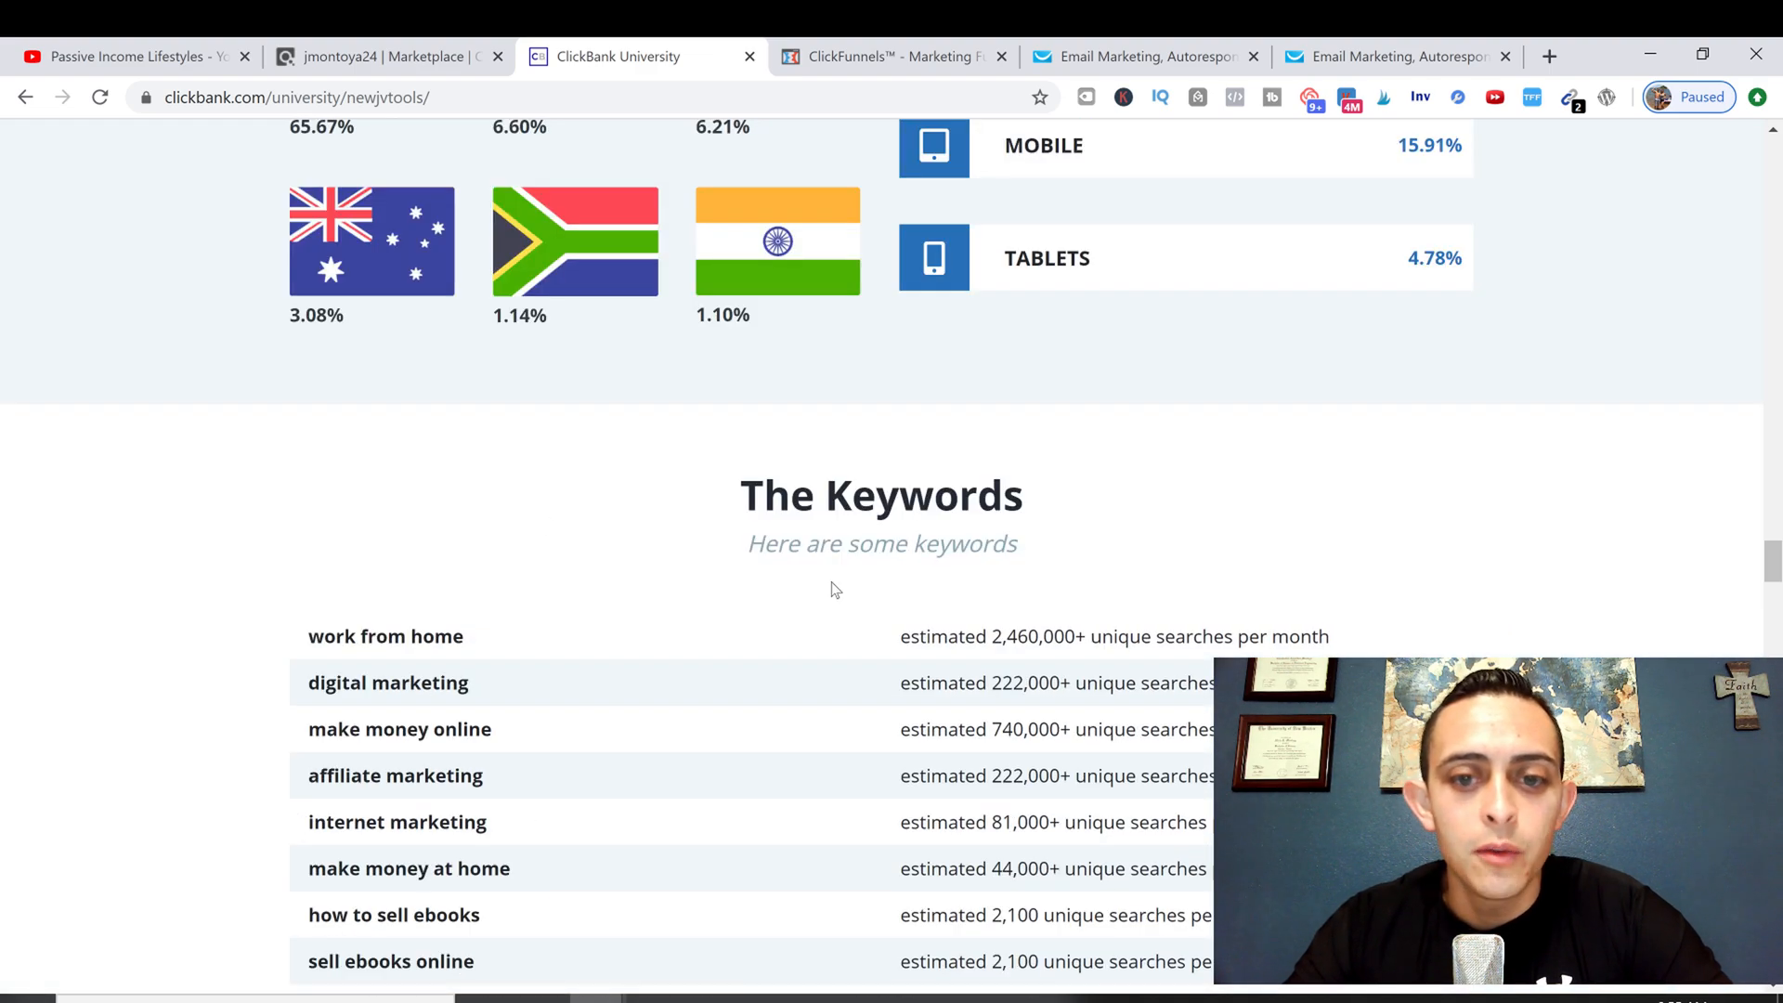
scroll(835, 589, "down", 3)
left_click_drag(303, 365, 1022, 836)
Step: Examine the section offering the "7 Steps to Turn Your Passion into an Online Business" report as a lead magnet
left_click_drag(1764, 571, 1764, 873)
scroll(1295, 483, "up", 2)
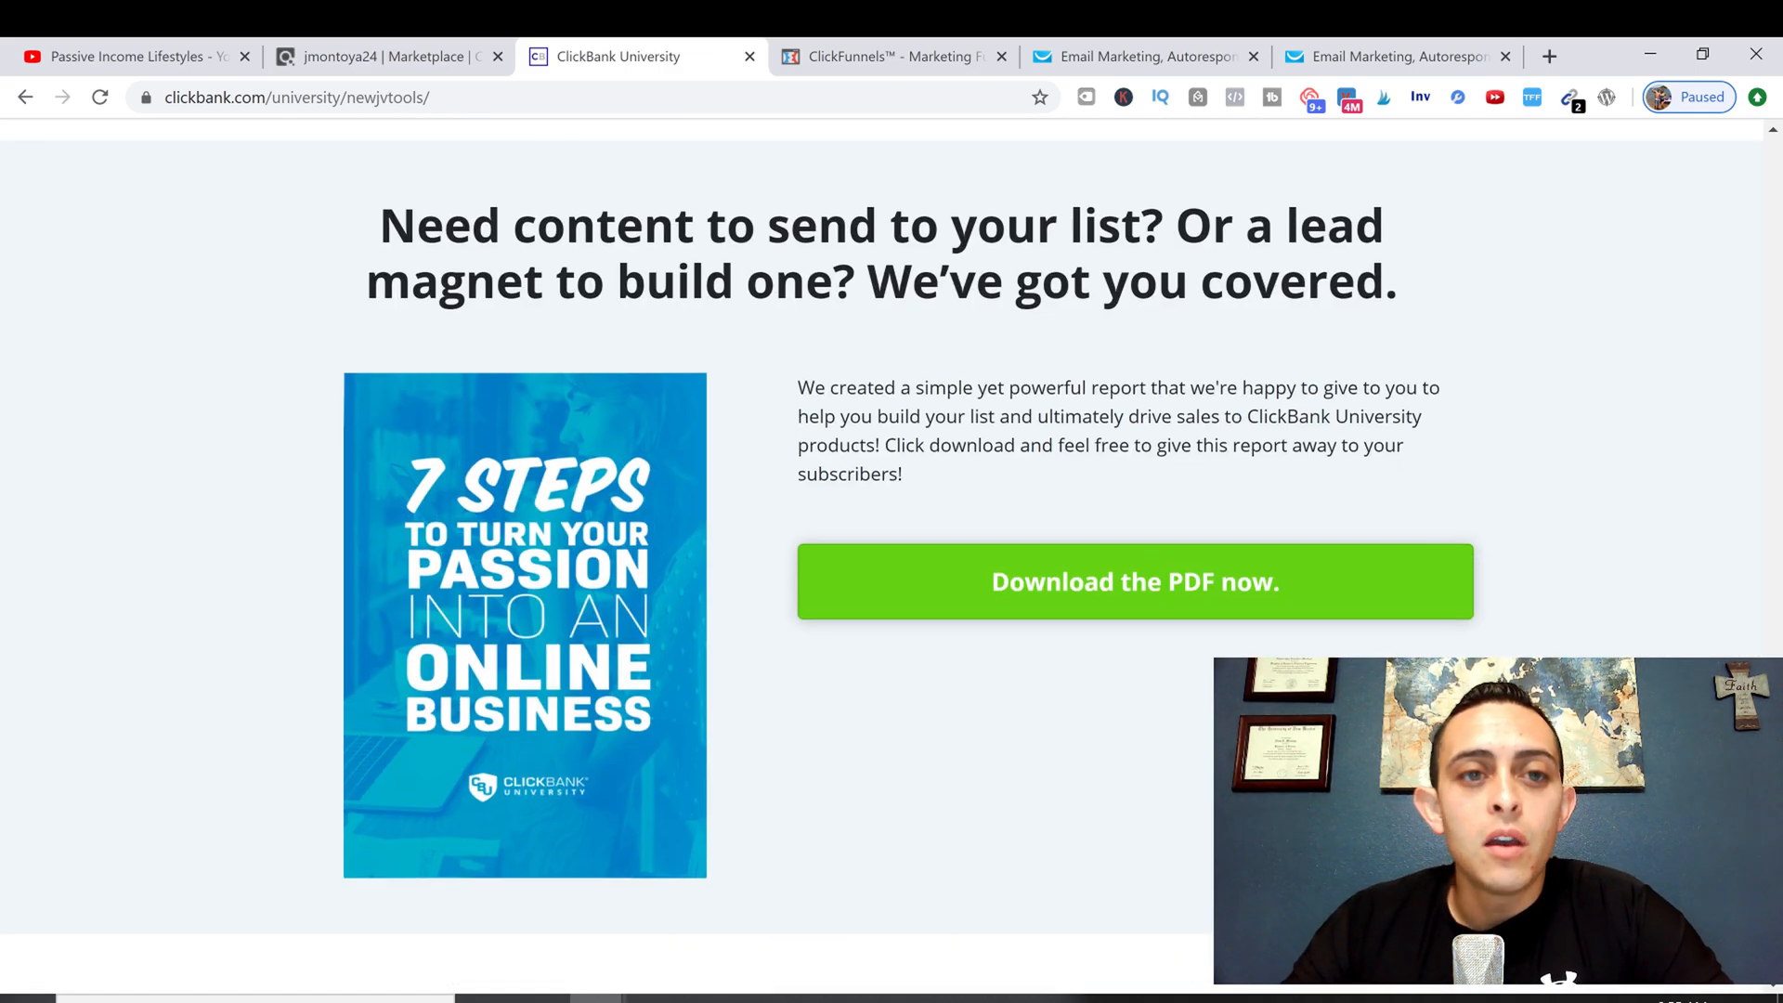
scroll(1030, 428, "up", 1)
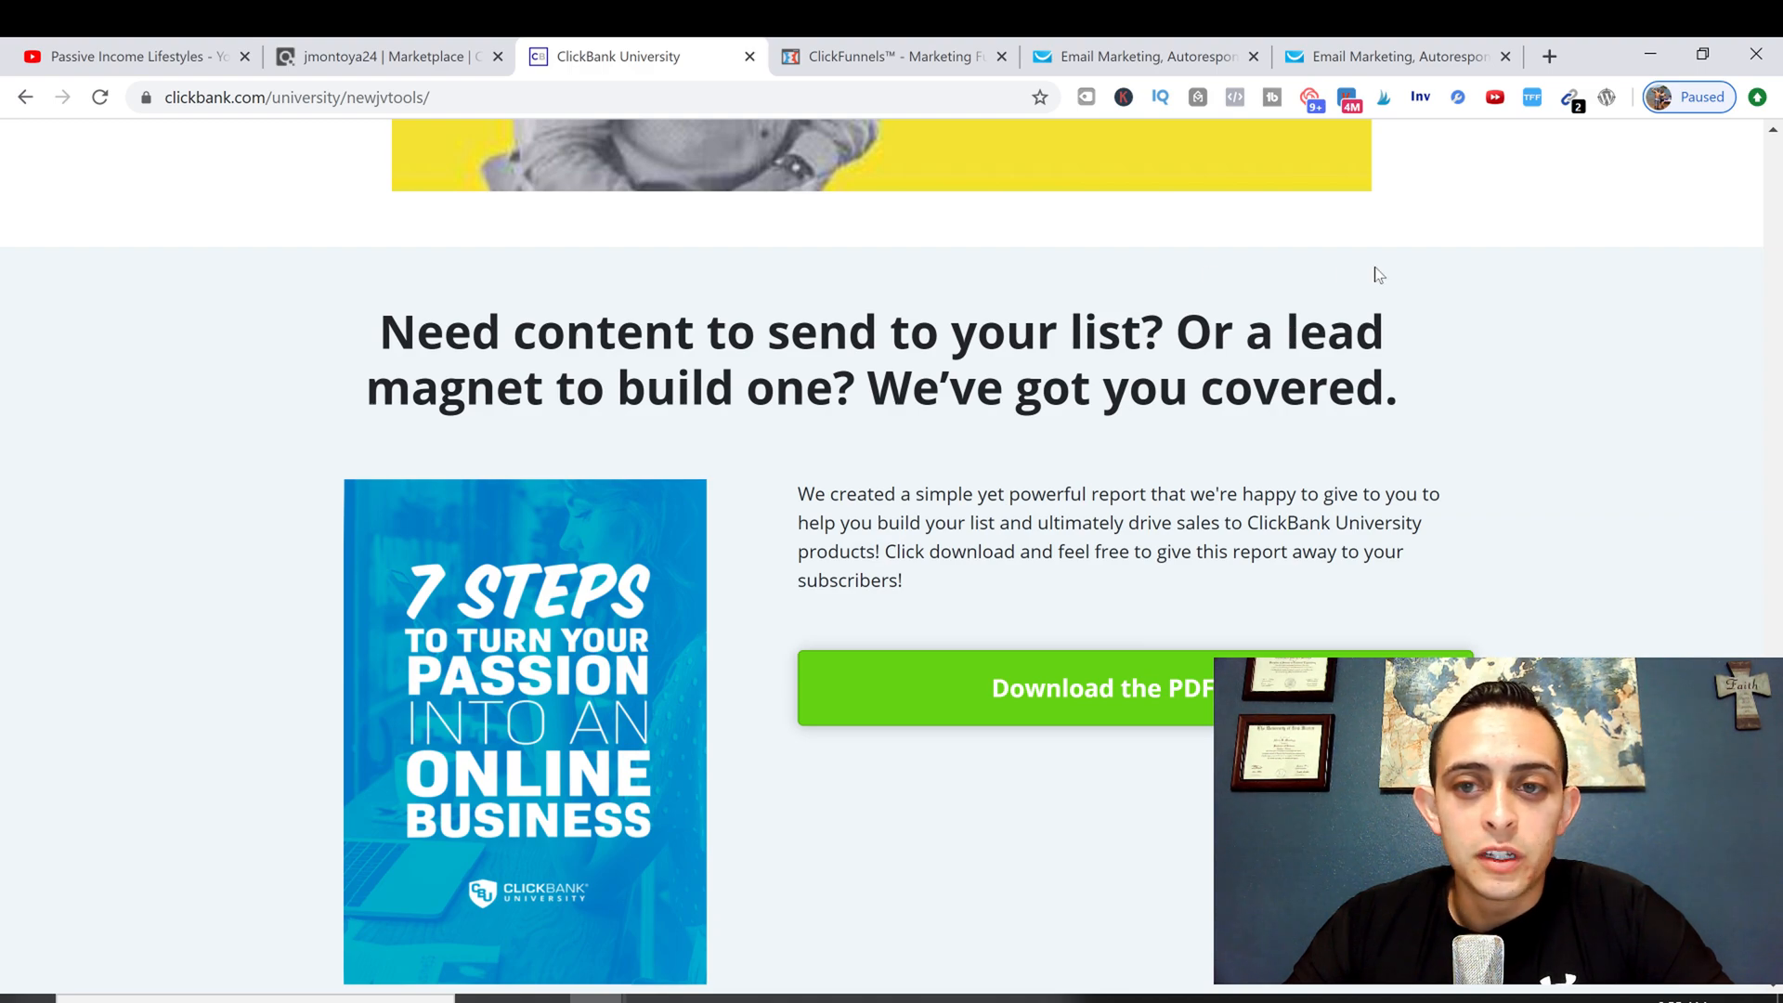
left_click_drag(1176, 331, 774, 387)
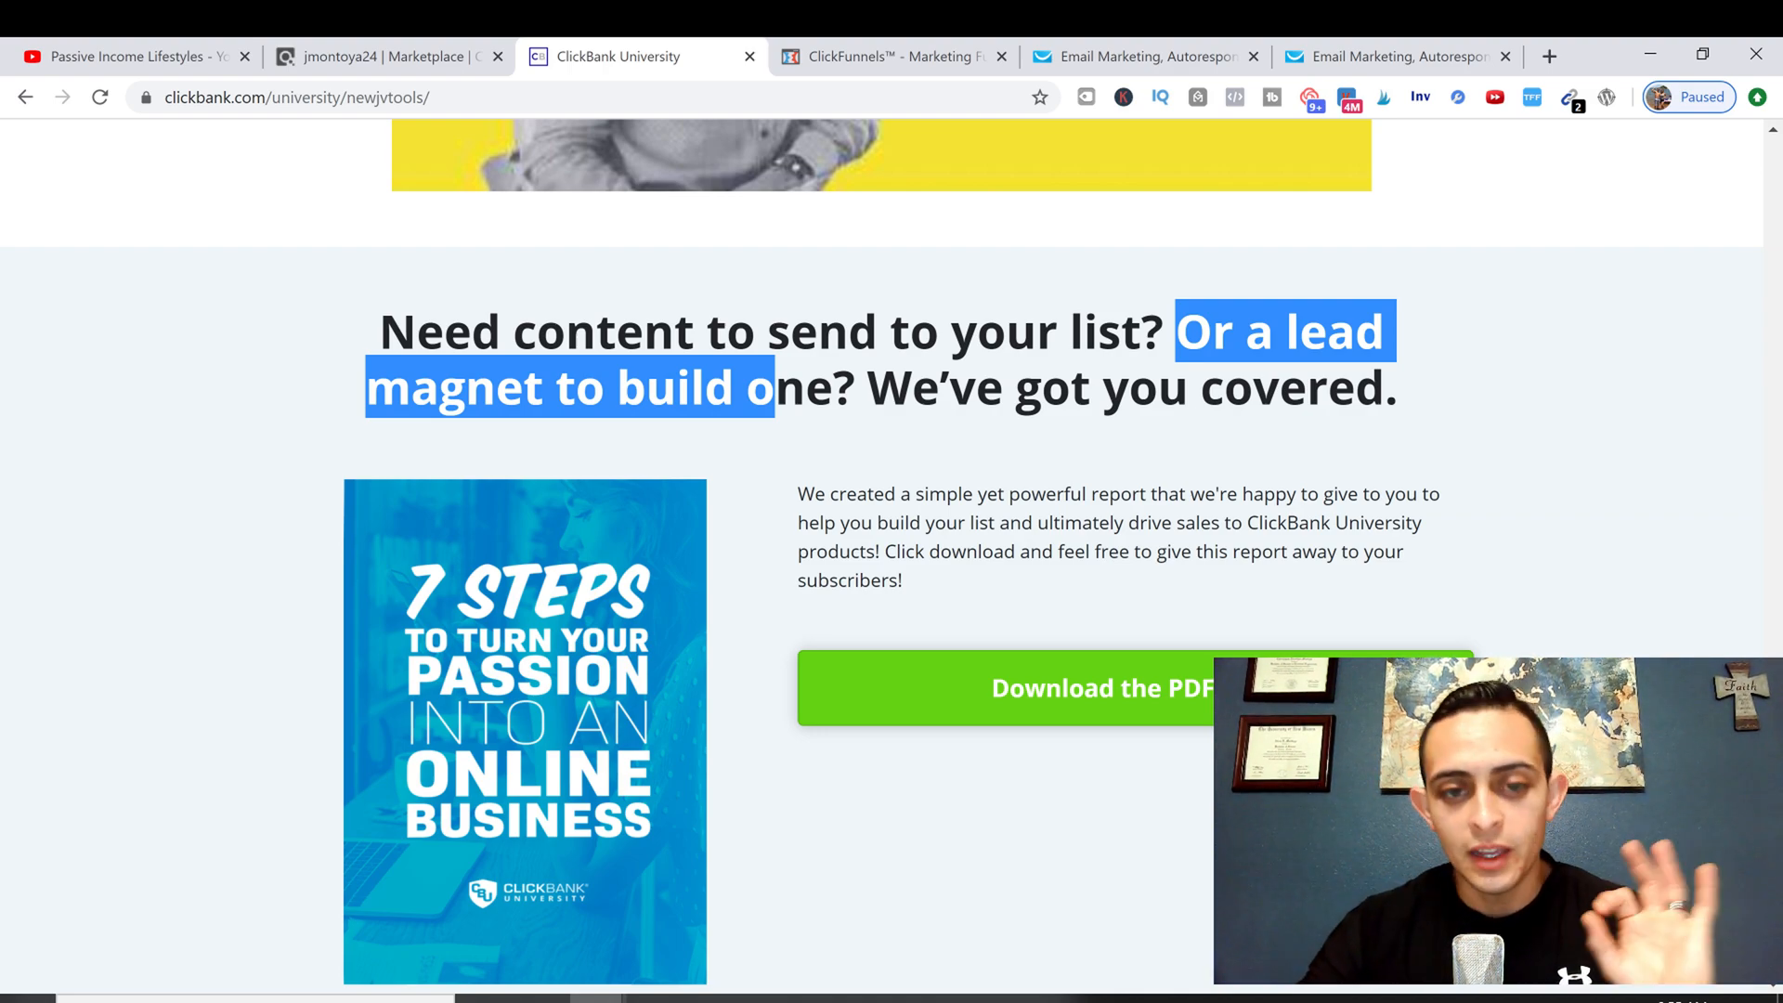
Step: Check the generated encrypted HopLink in the HopLink Generator window and return to the promotional tools page
mouse_move(596, 998)
left_click(817, 928)
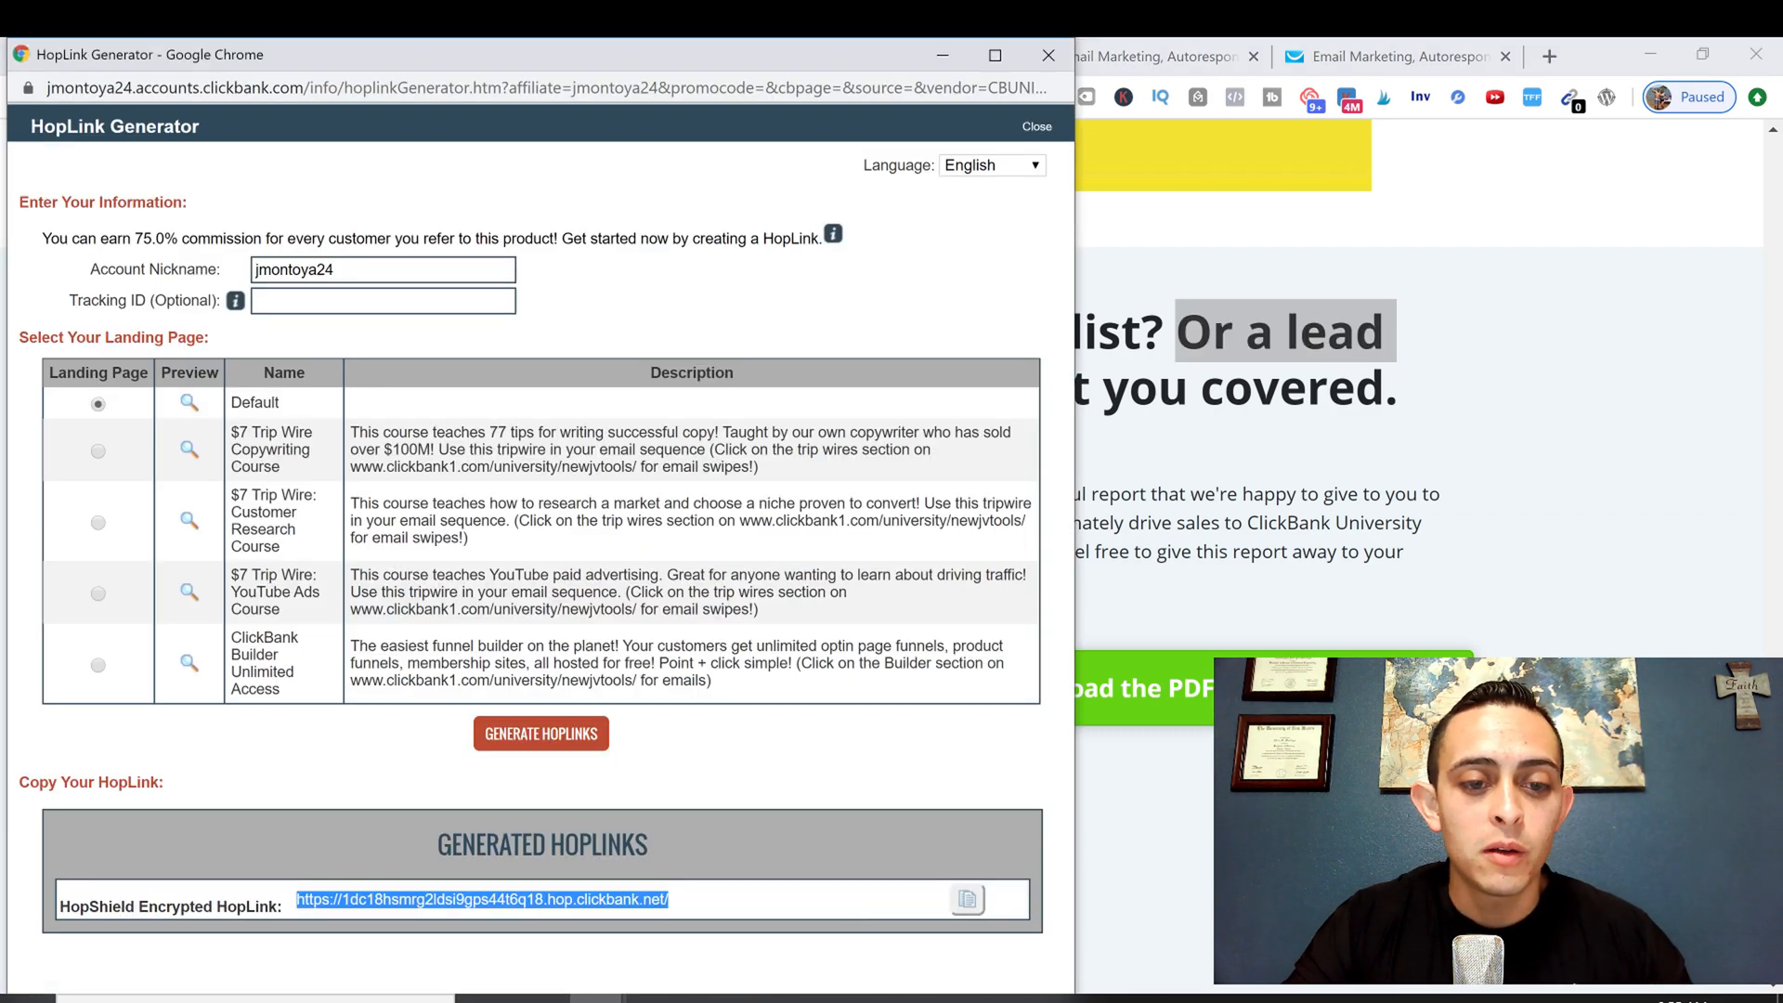
left_click_drag(724, 901, 297, 910)
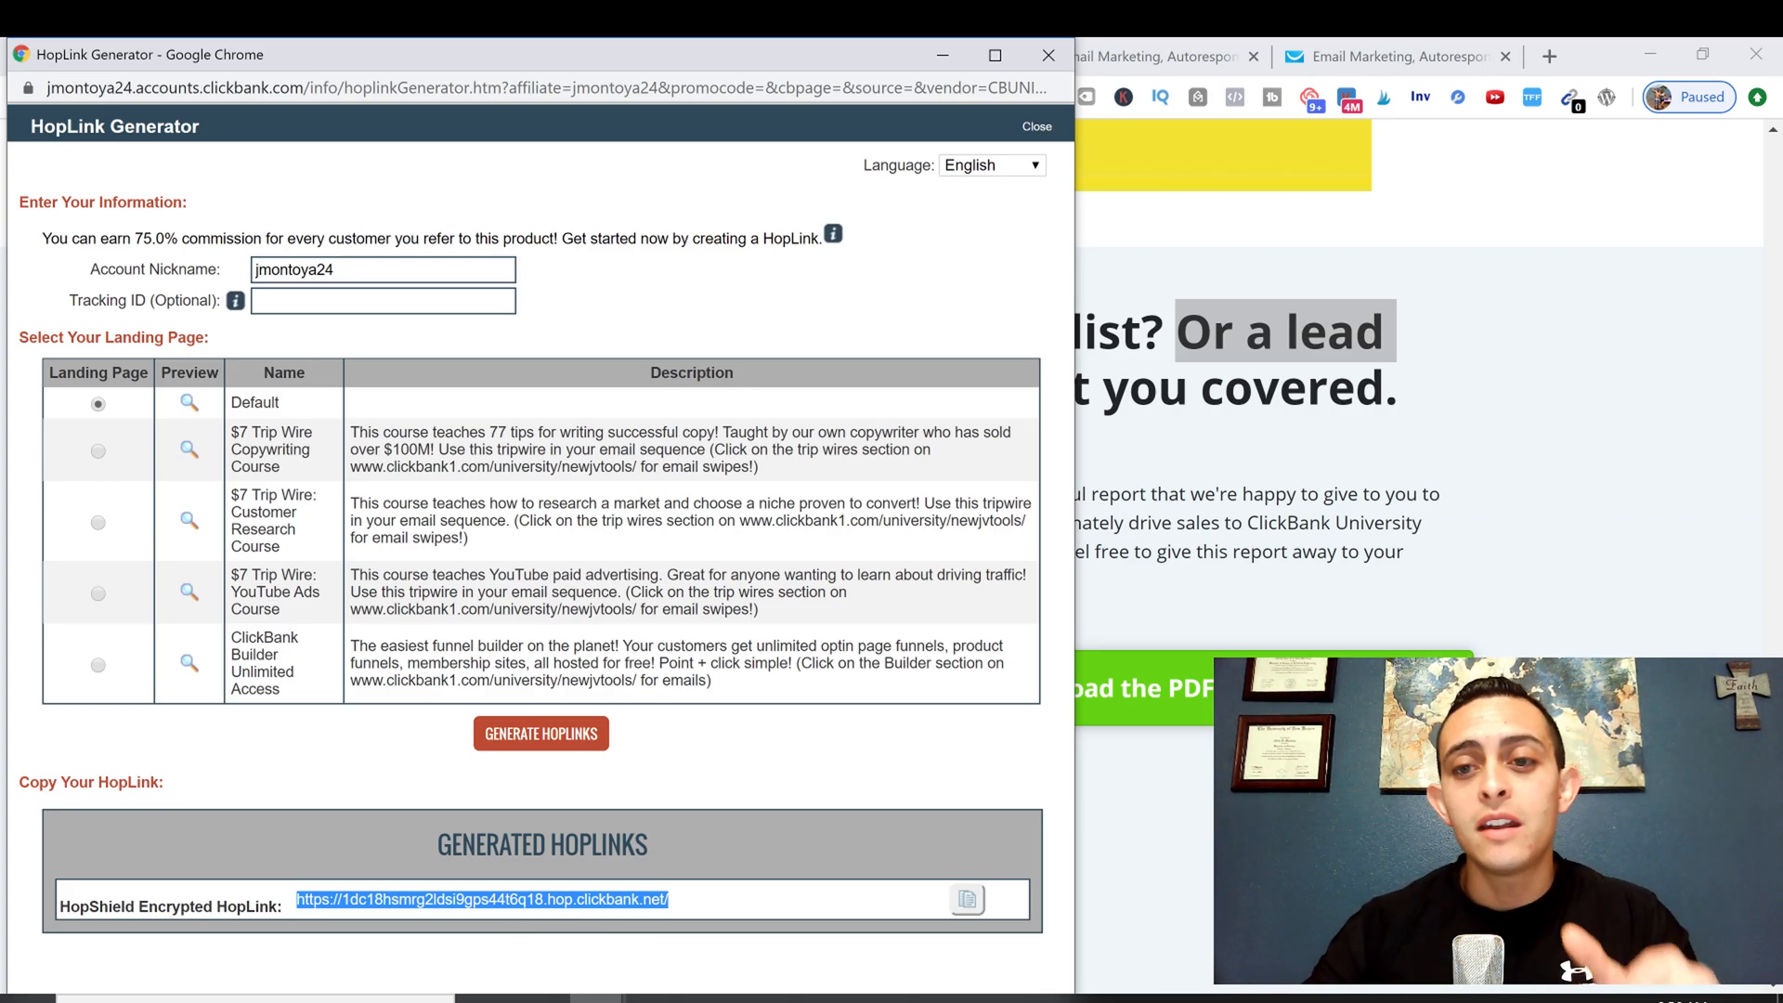
left_click(1300, 789)
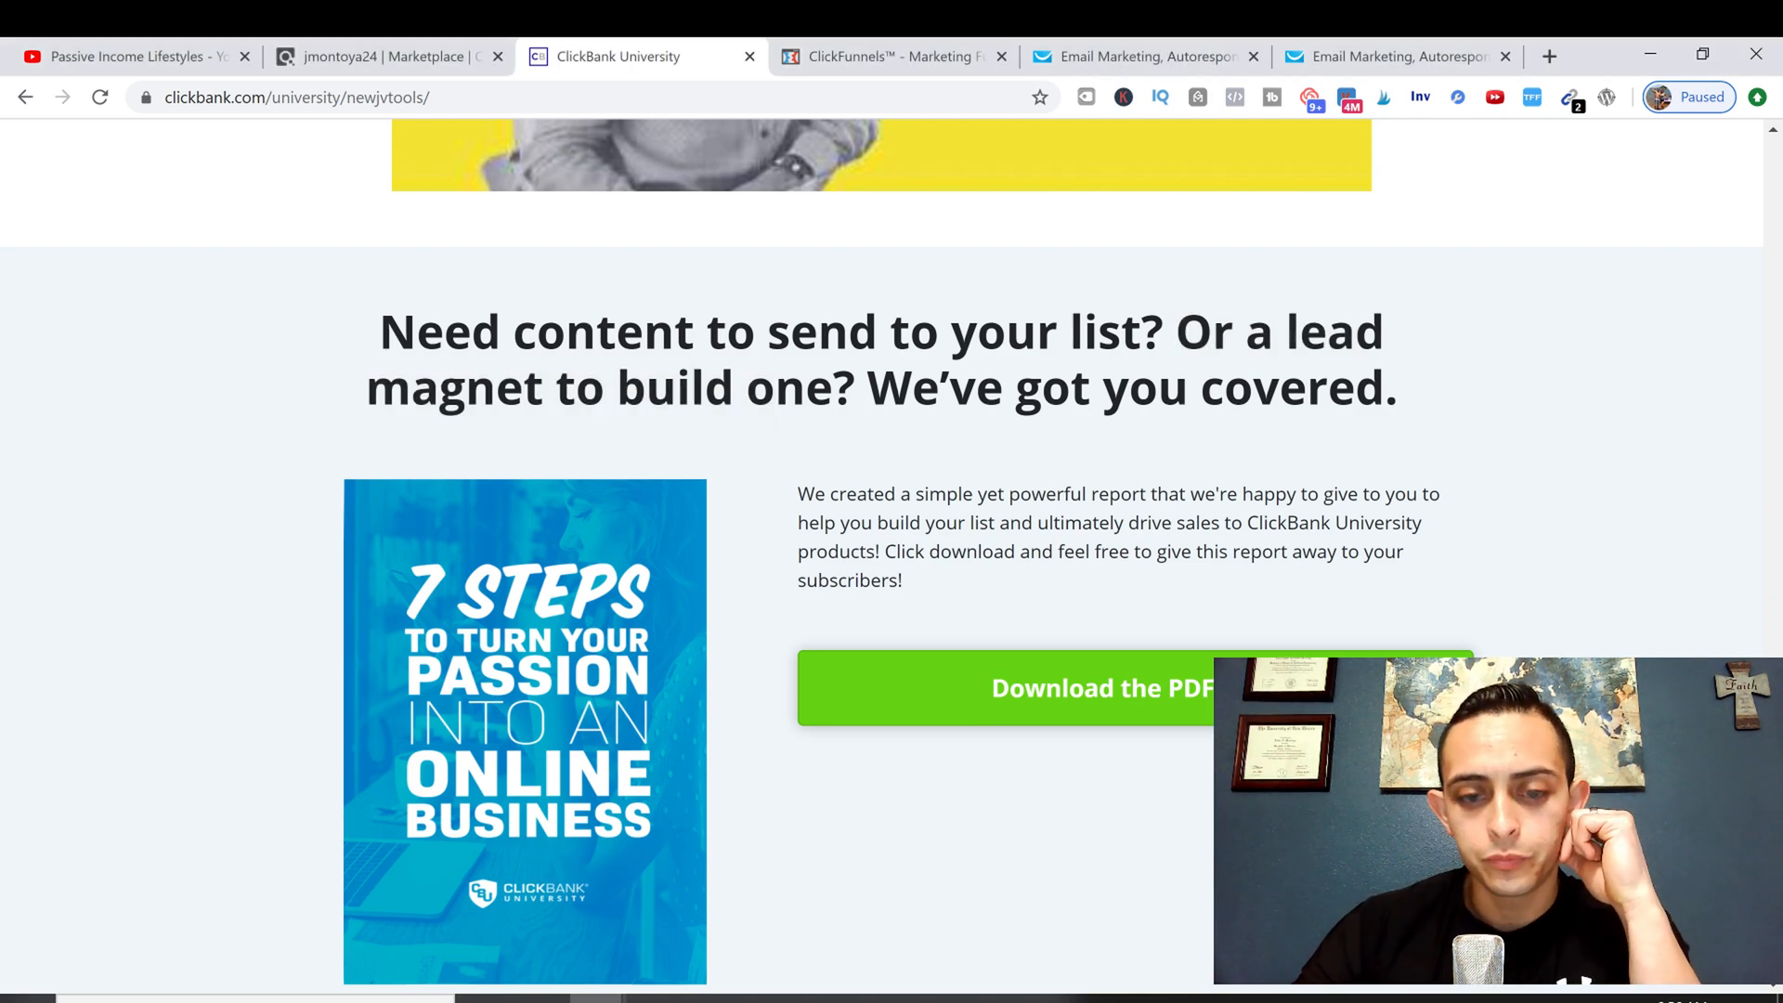
triple_click(1568, 395)
left_click(1569, 402)
mouse_move(611, 590)
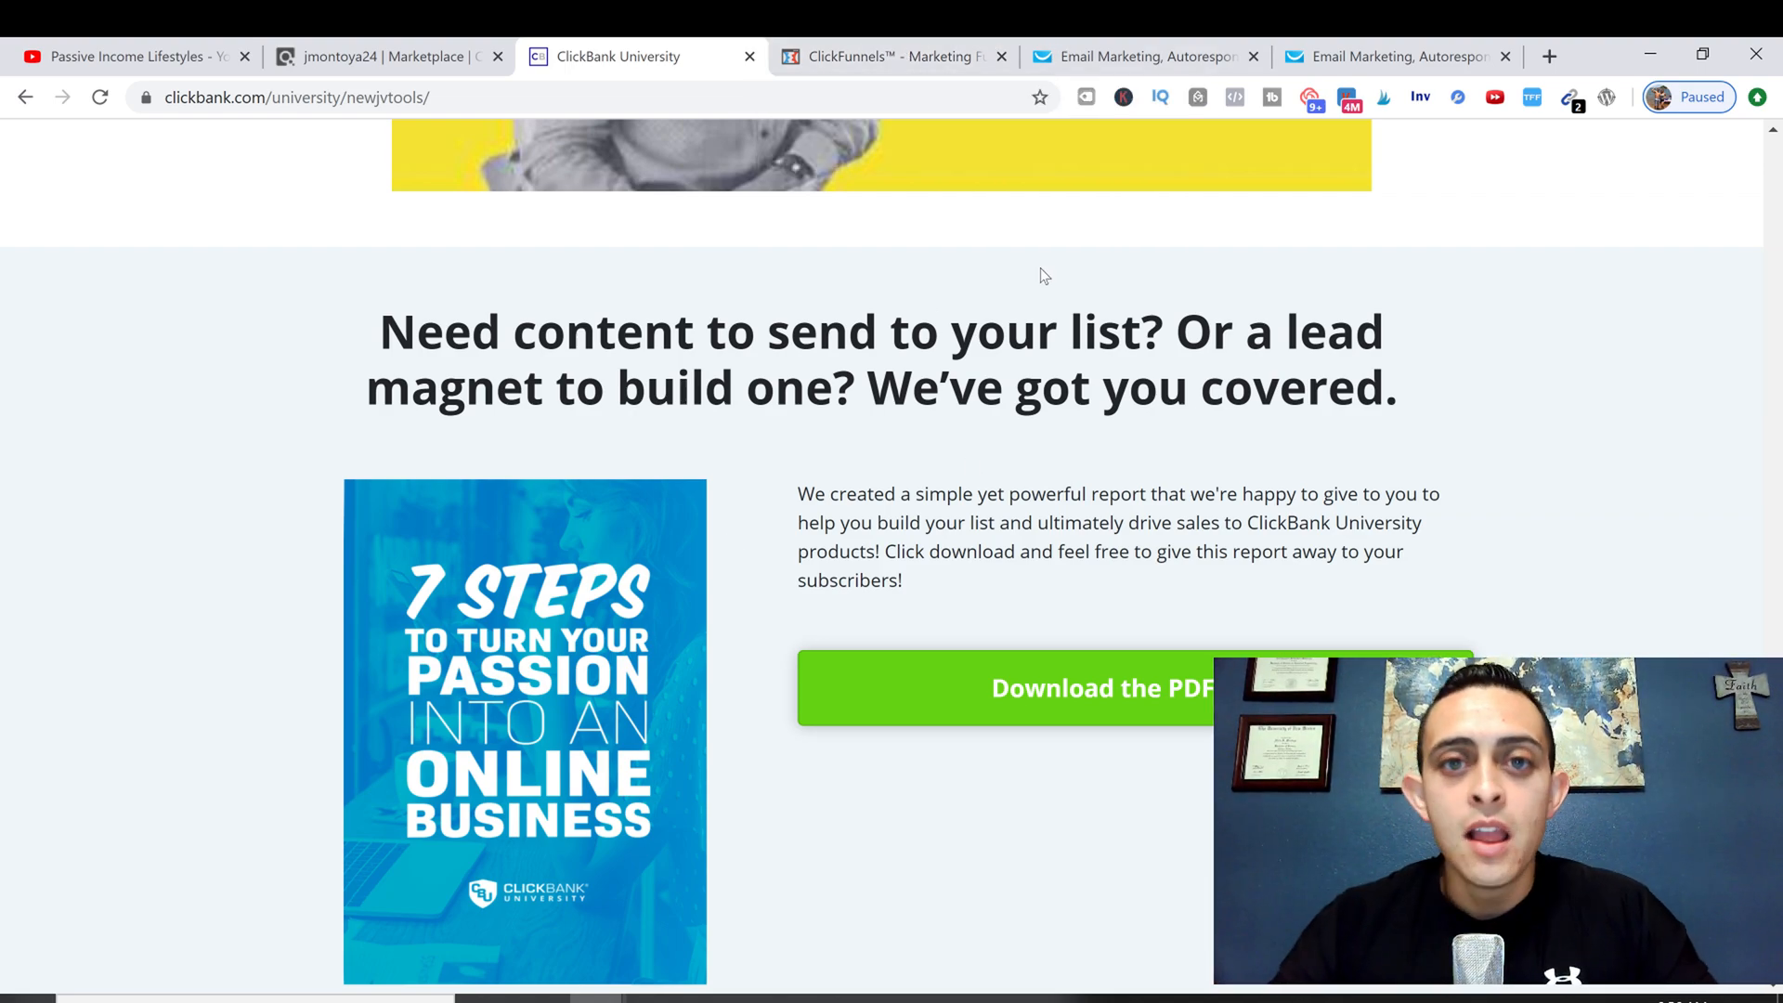
Step: Switch to ClickFunnels and open the Optin page of the Simple Opt In Form funnel in the page editor
left_click(910, 60)
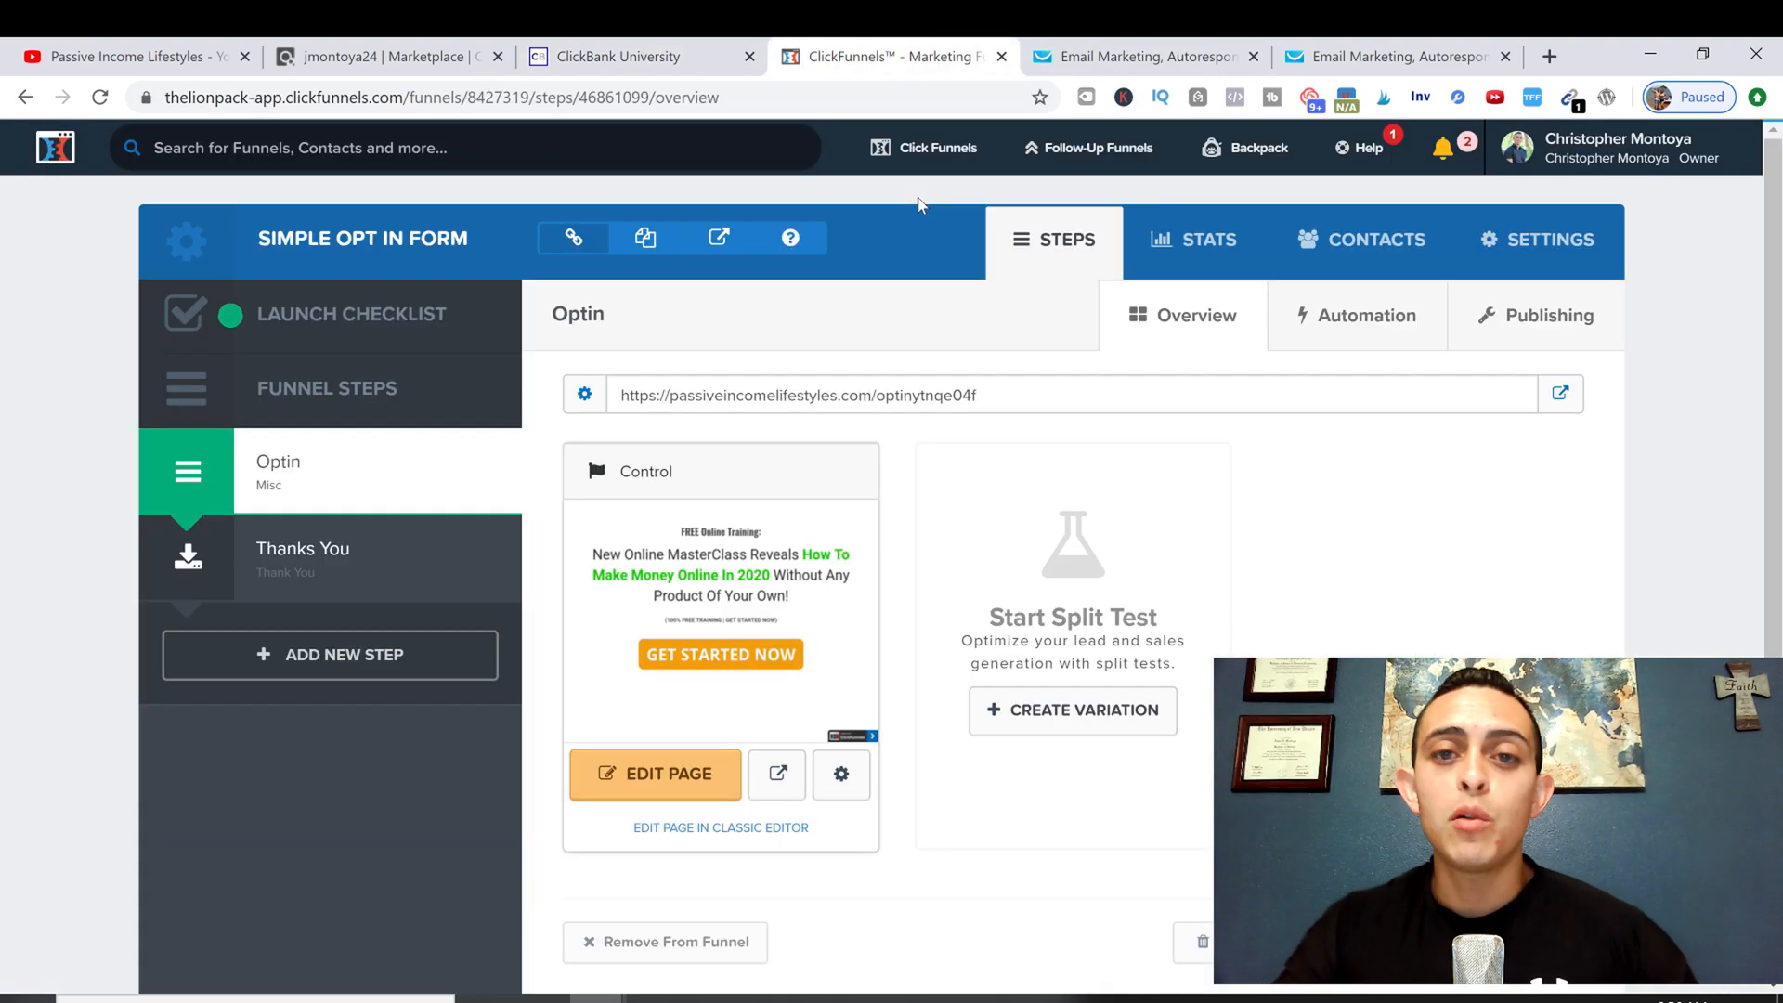
scroll(1226, 474, "down", 2)
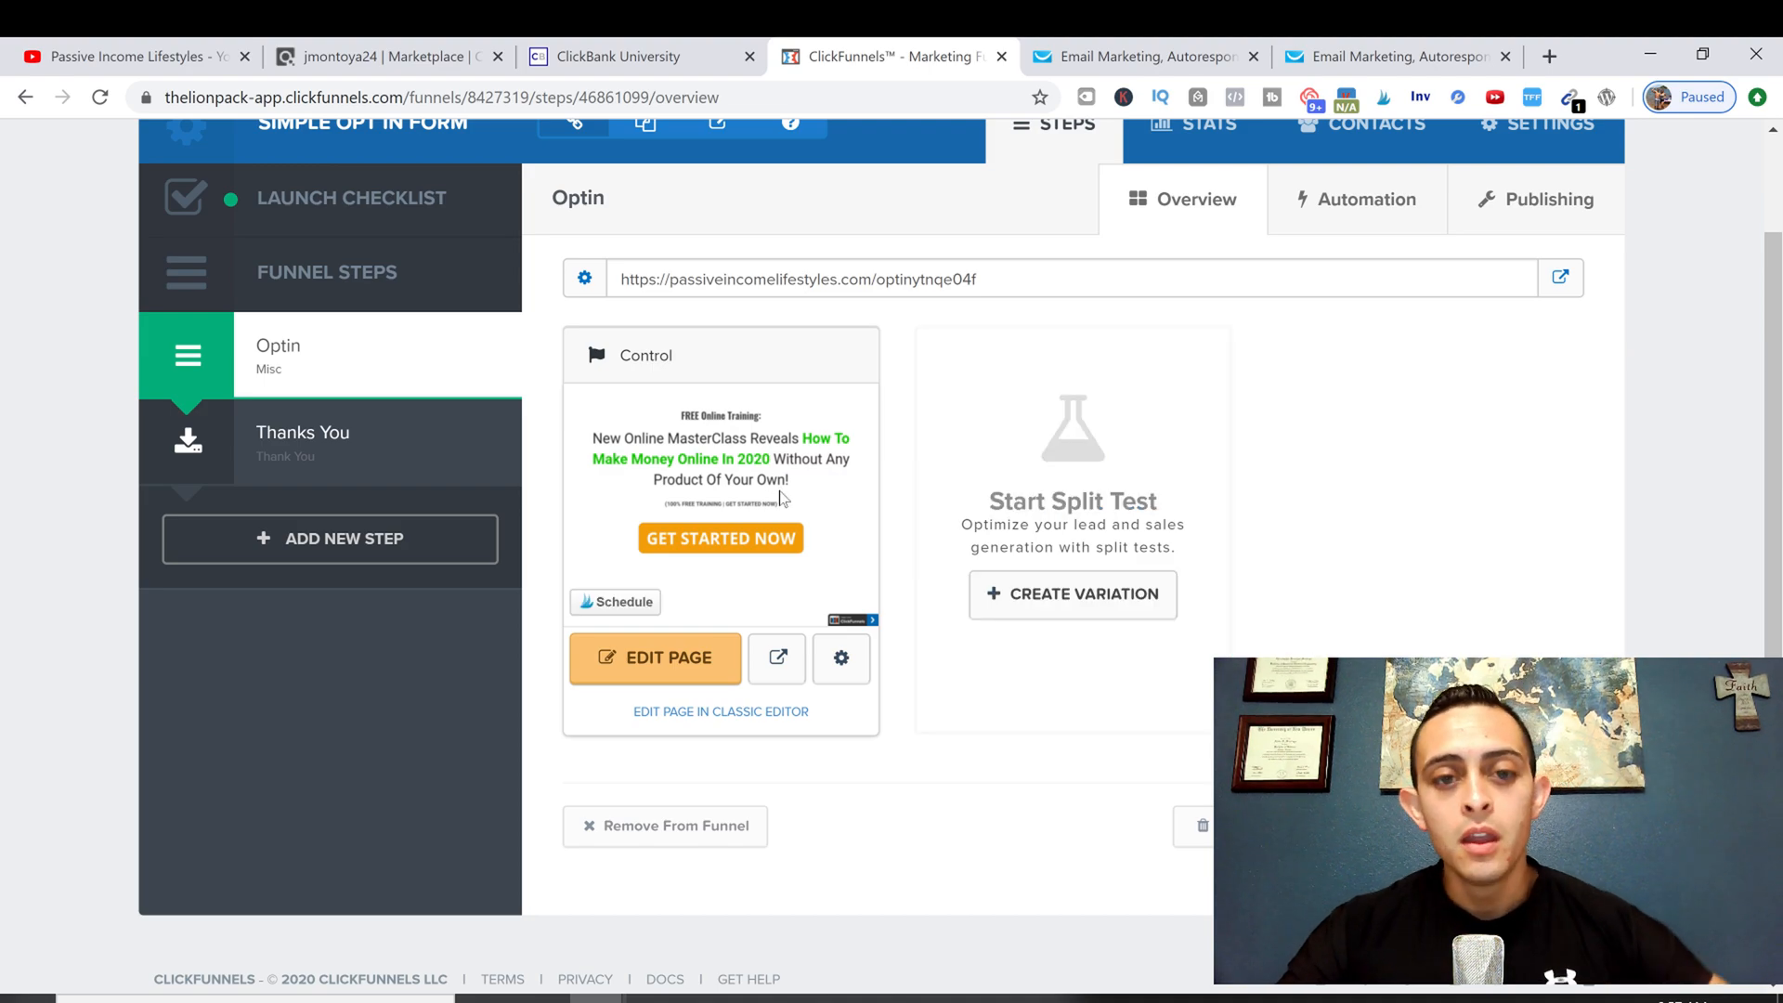
scroll(847, 659, "up", 2)
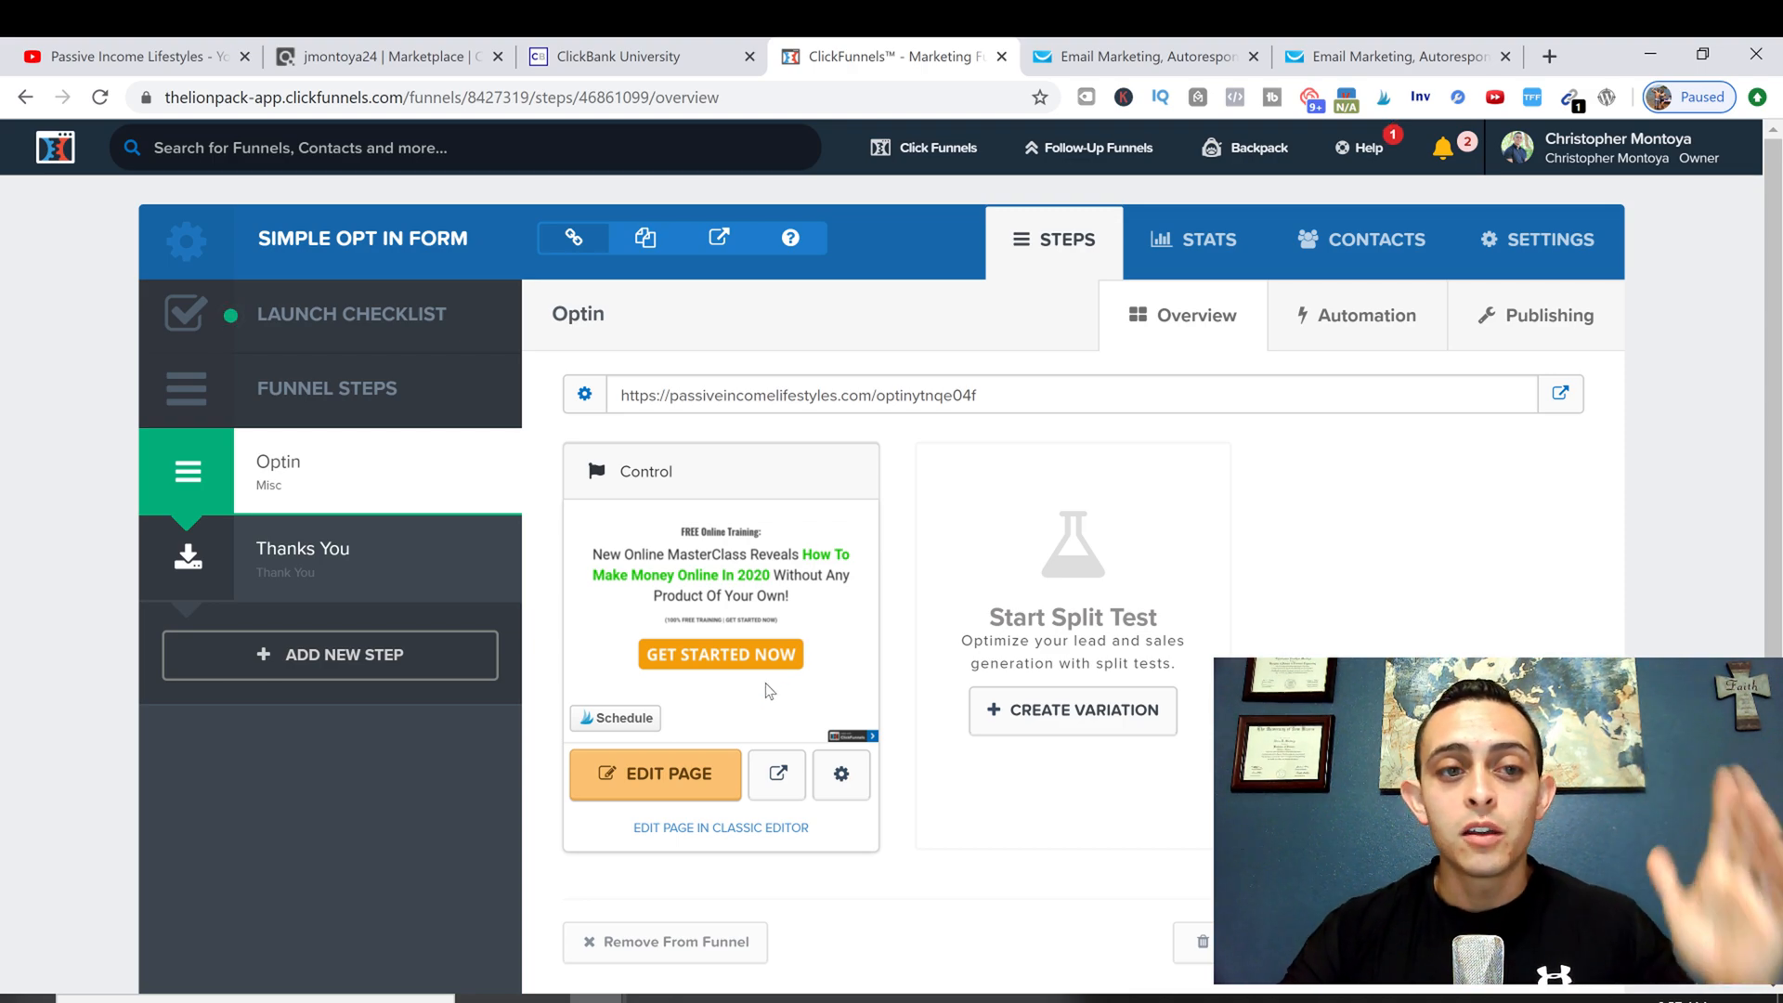
left_click(650, 773)
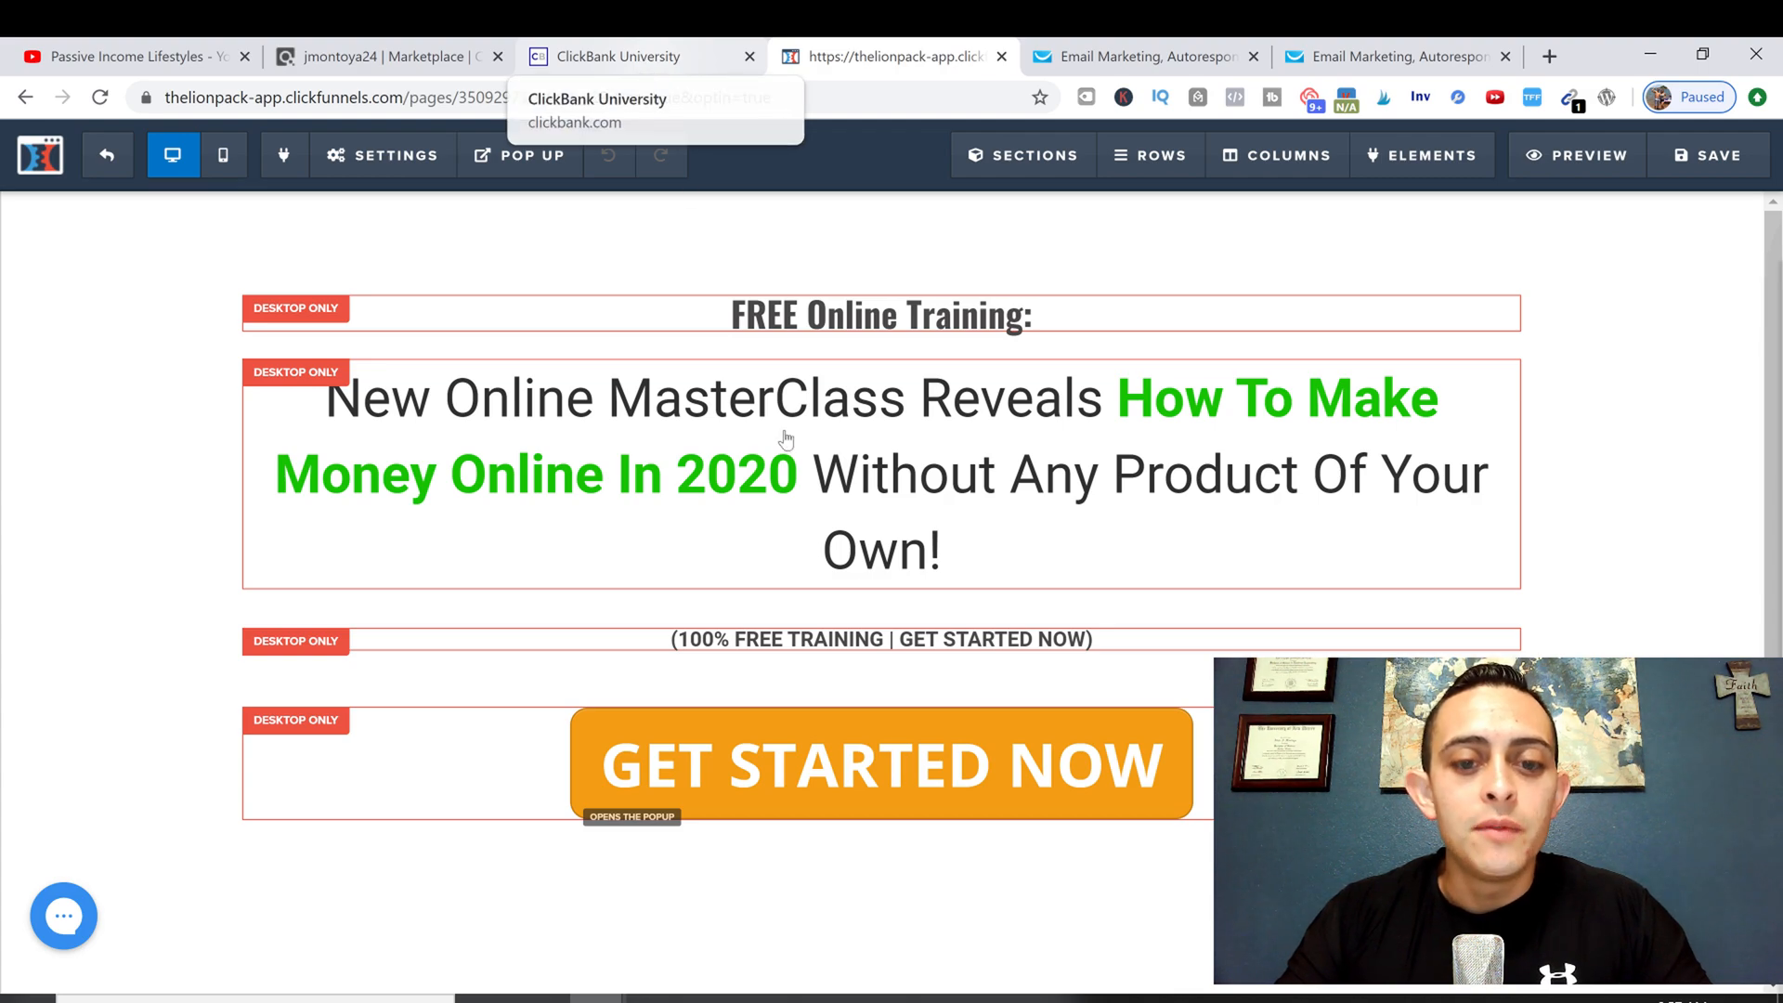
Step: Review the free PDF report on the ClickBank University page and the generated HopLink once more
left_click(641, 56)
scroll(833, 631, "down", 3)
scroll(833, 632, "up", 2)
scroll(833, 634, "up", 1)
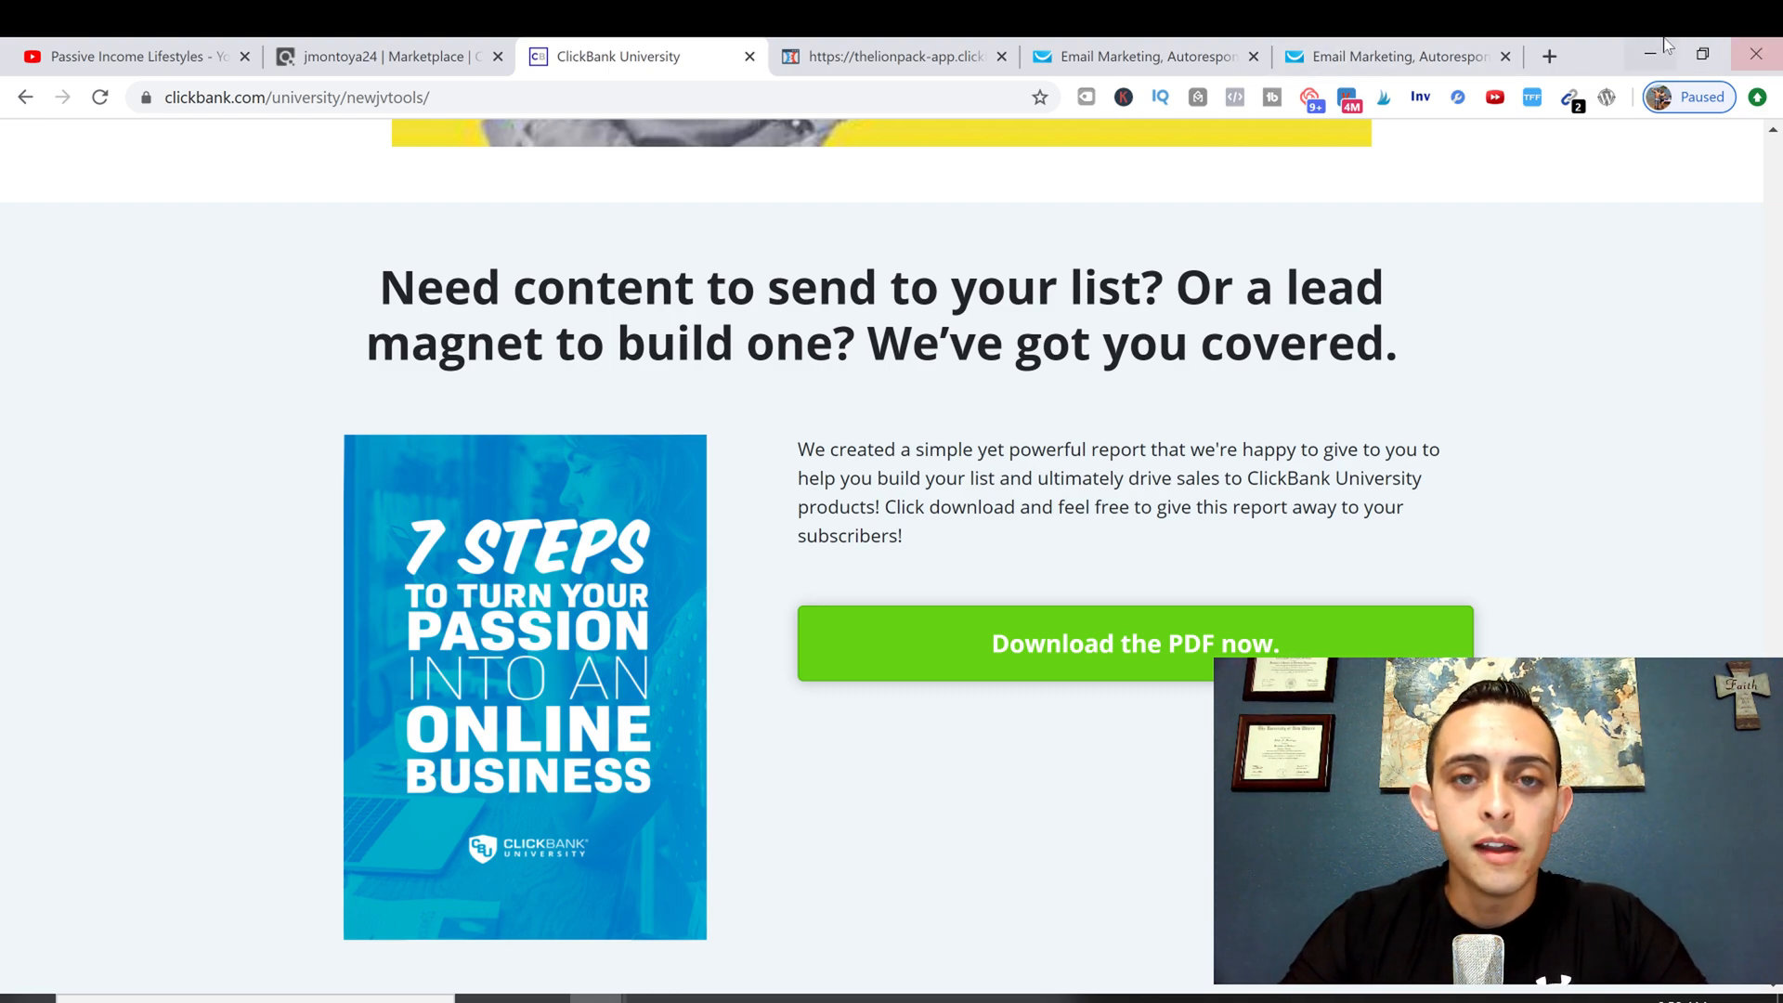
mouse_move(597, 998)
left_click(864, 932)
left_click(864, 901)
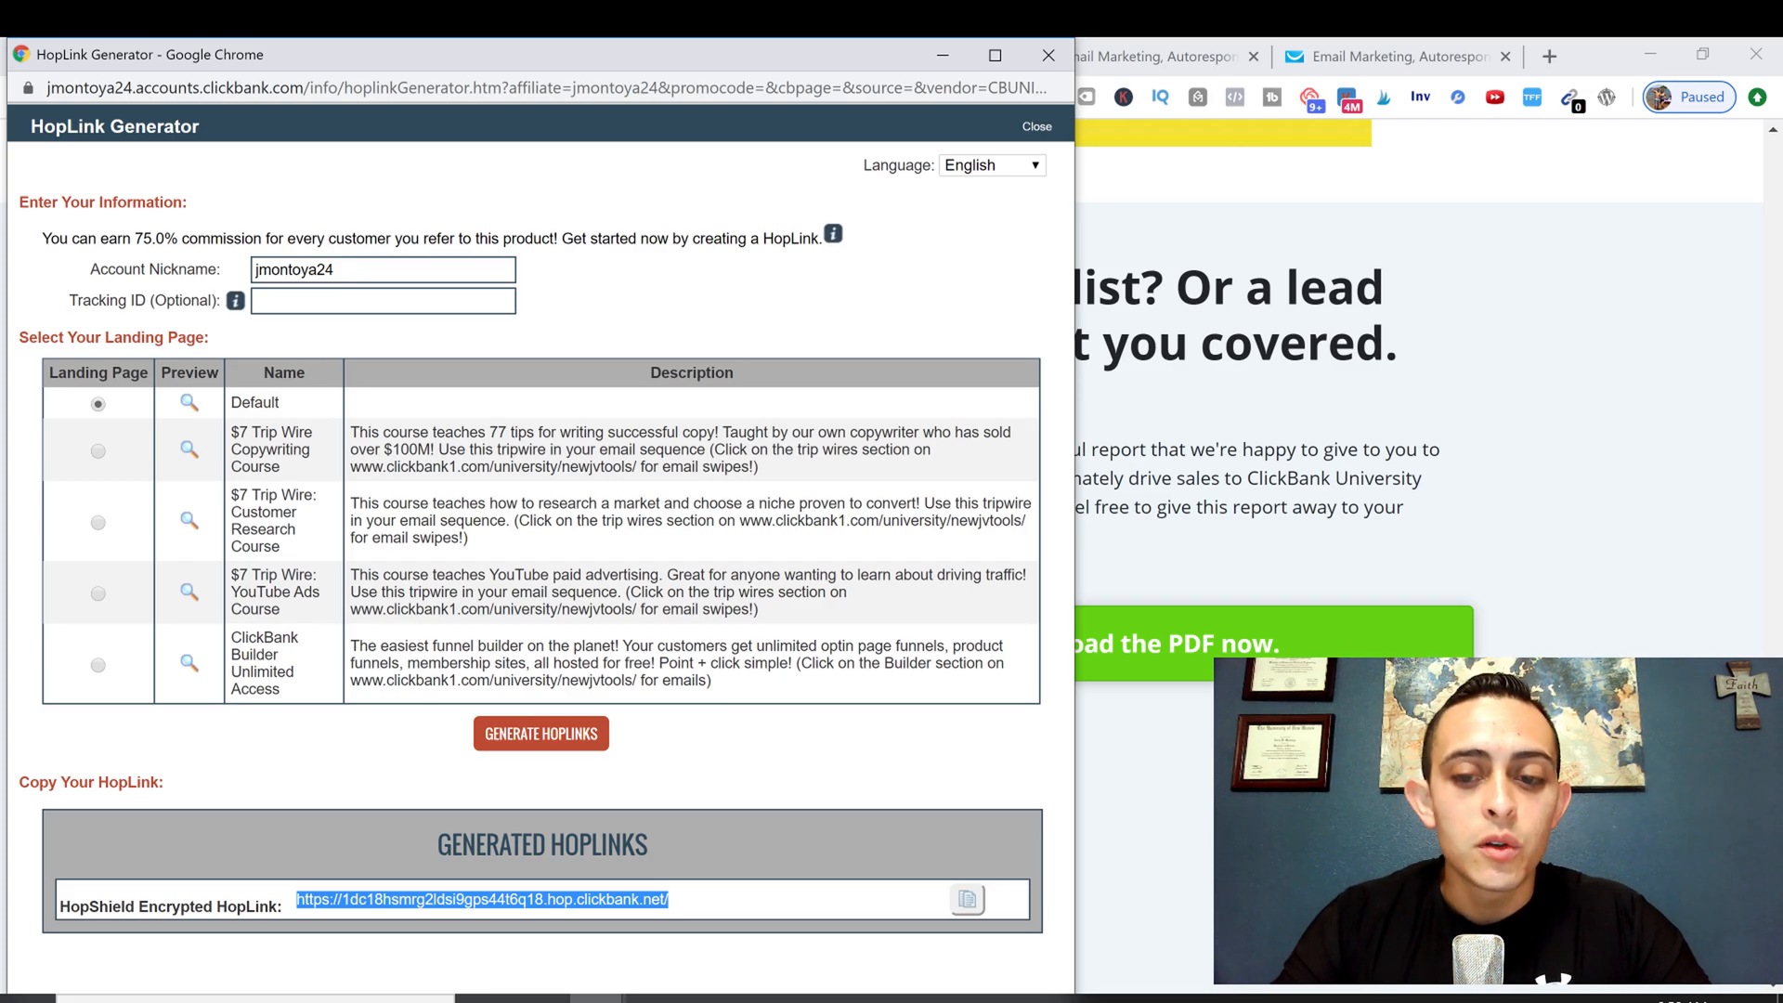
key("alt+Tab")
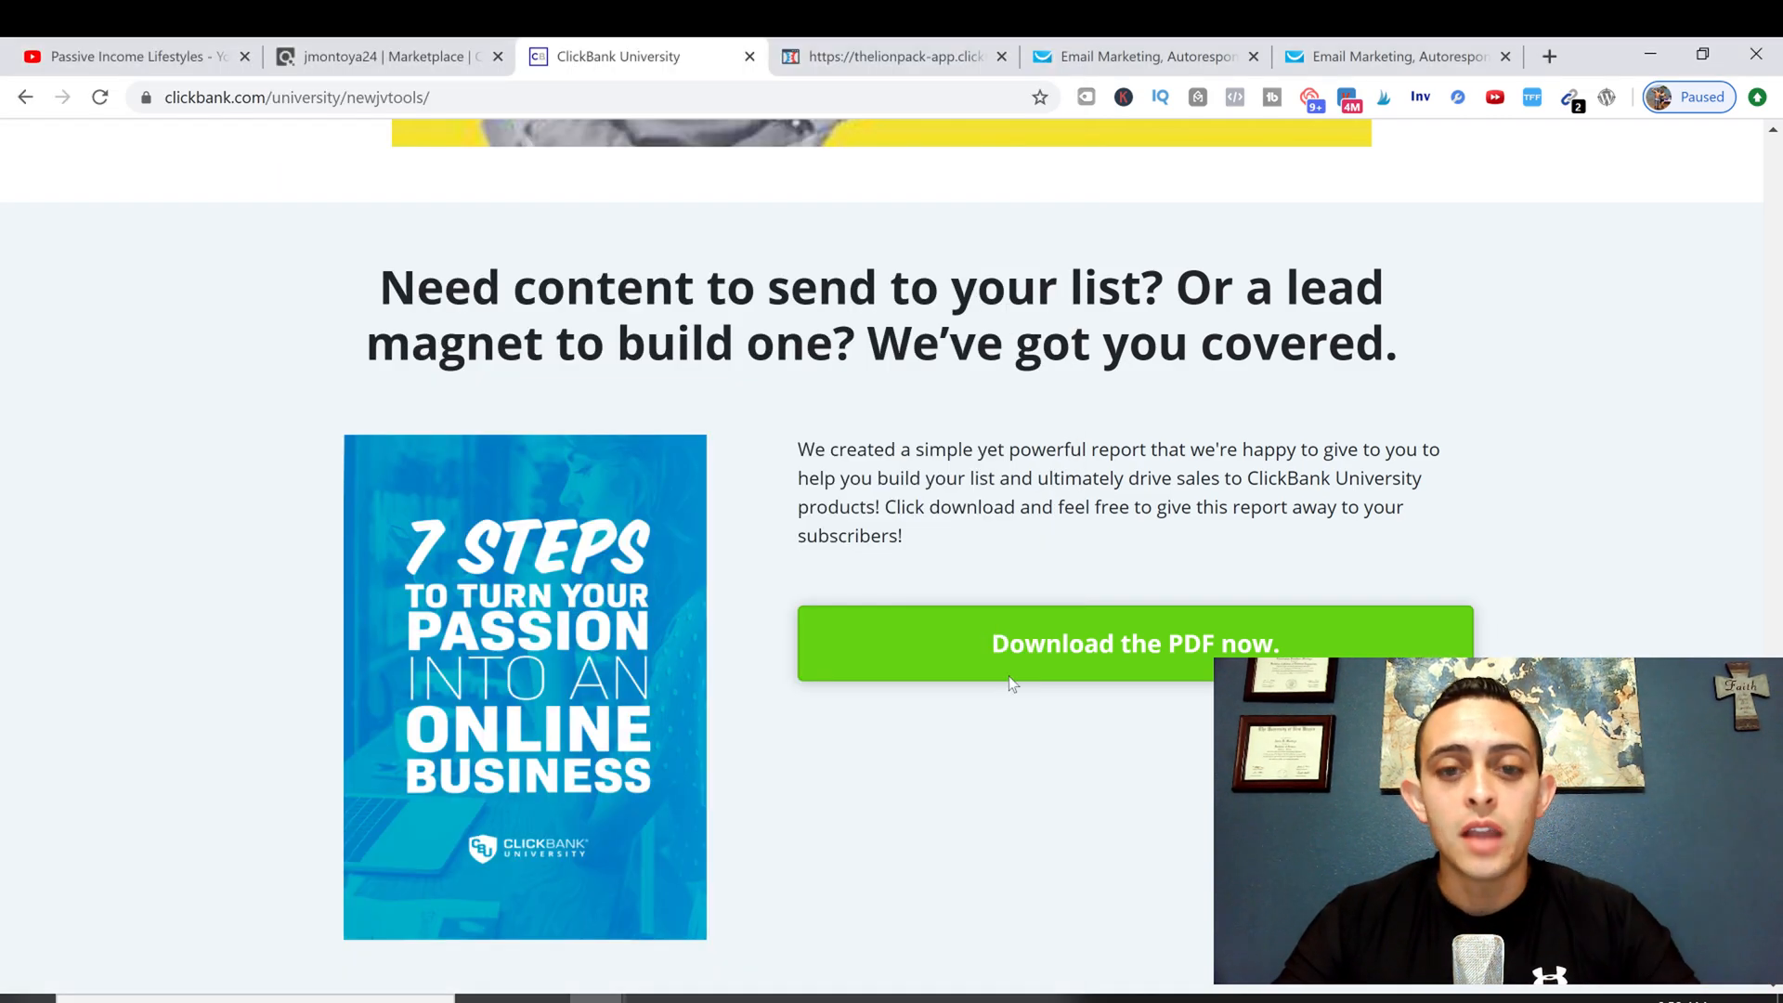
Step: Change the small top headline of the ClickFunnels opt-in page to "FREE EBOOK DOWNLOAD"
left_click(898, 58)
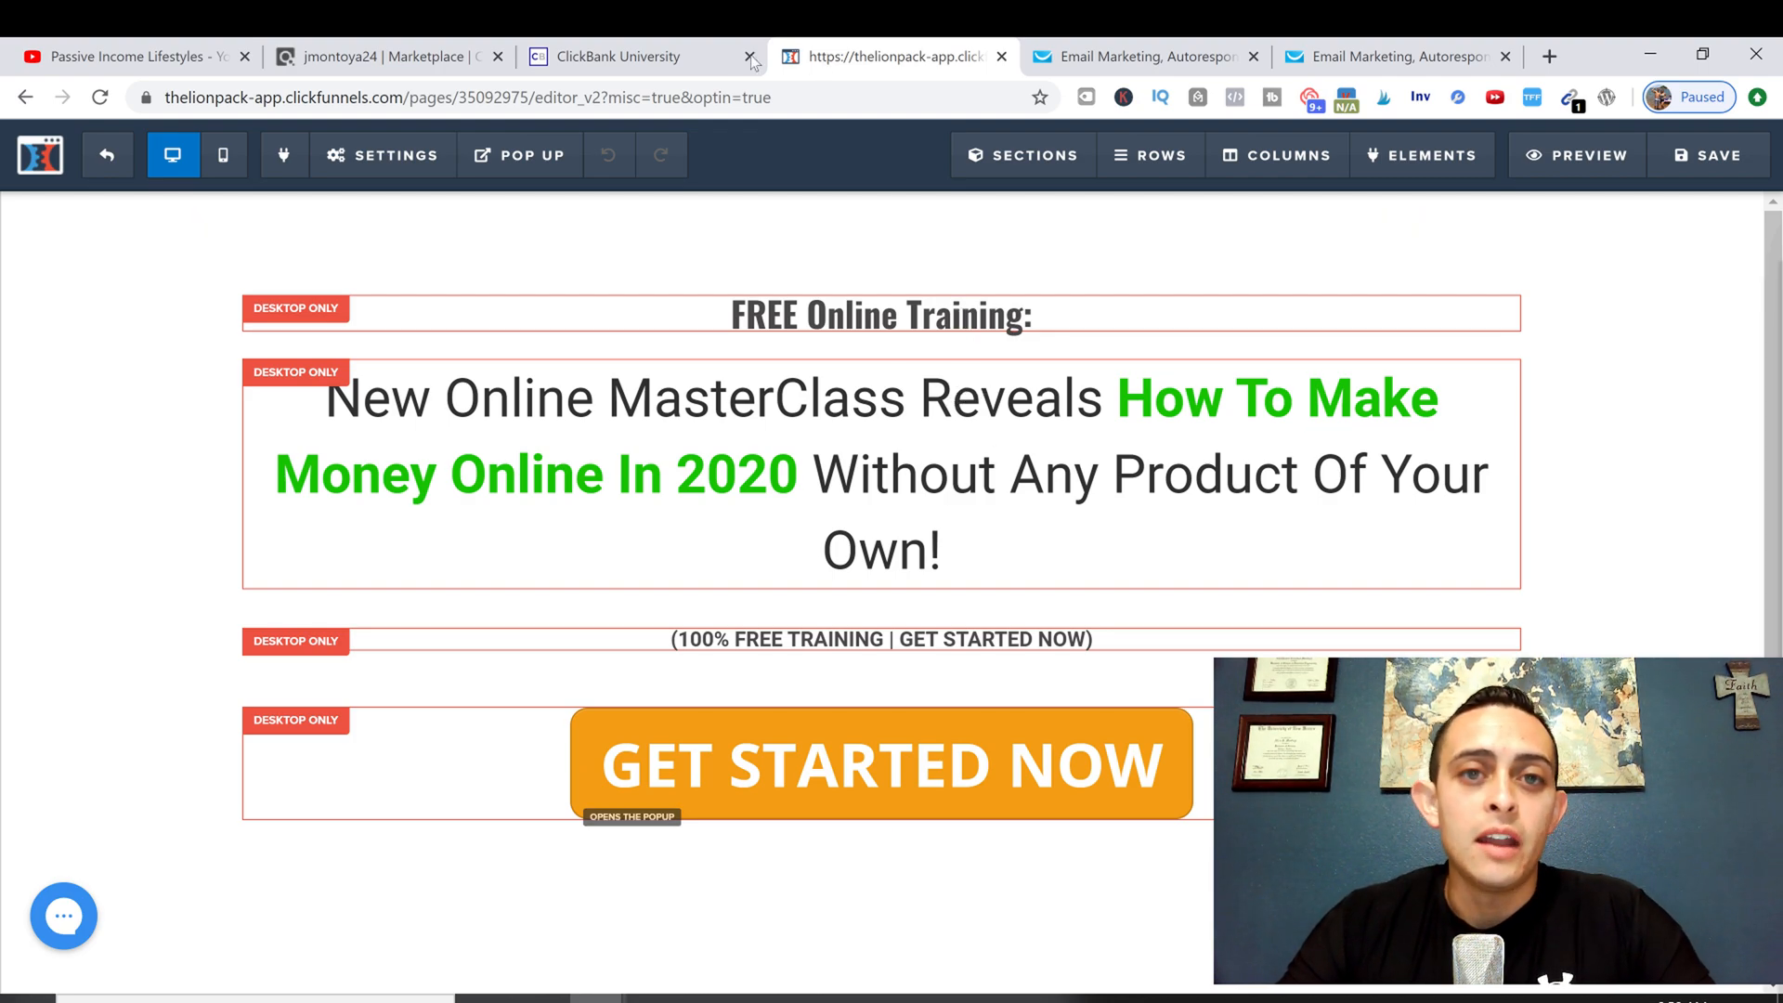
left_click(1032, 318)
left_click_drag(1033, 318, 806, 319)
type("Ebook")
key("BackSpace")
key("BackSpace")
key("BackSpace")
key("BackSpace")
type("E")
key("BackSpace")
type("Bo")
key("BackSpace")
type("OOK FO")
key("BackSpace")
type("DOEN")
key("BackSpace")
key("BackSpace")
type("WNLOAD")
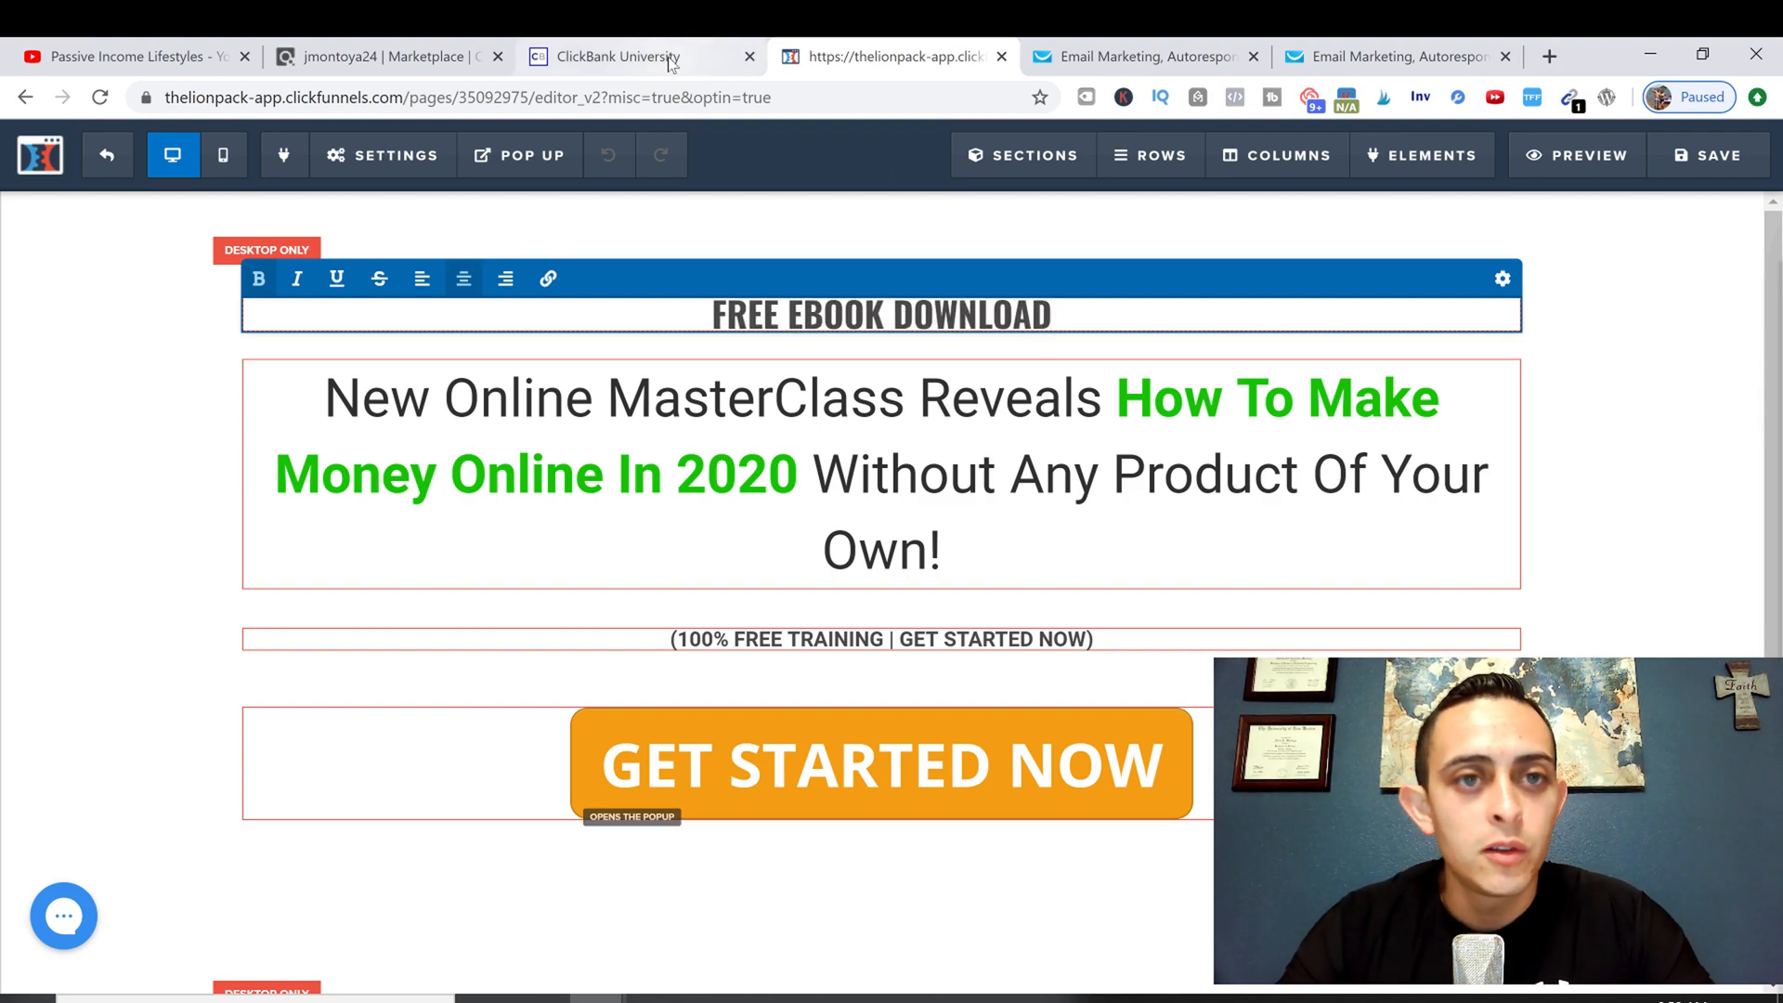
Step: Replace the main headline of the opt-in page with the report's title, "7 Steps To Turn Your Passion Into An Online Business"
left_click(710, 55)
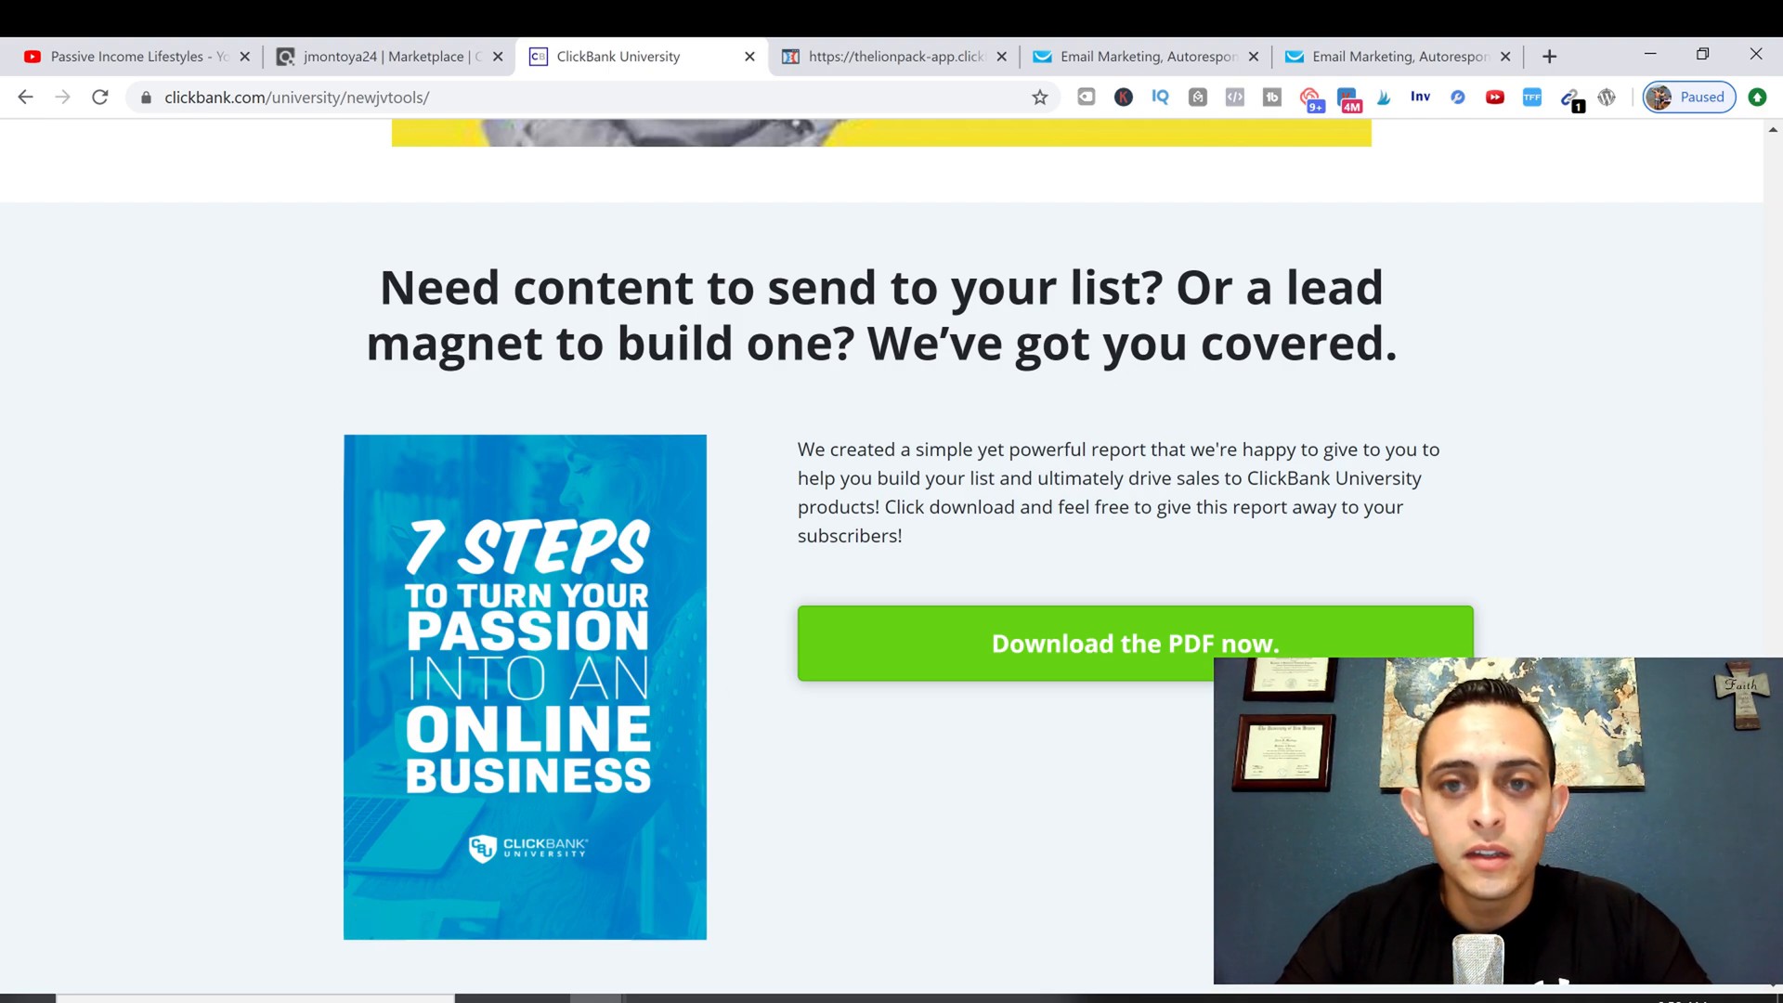
key("ctrl+Tab")
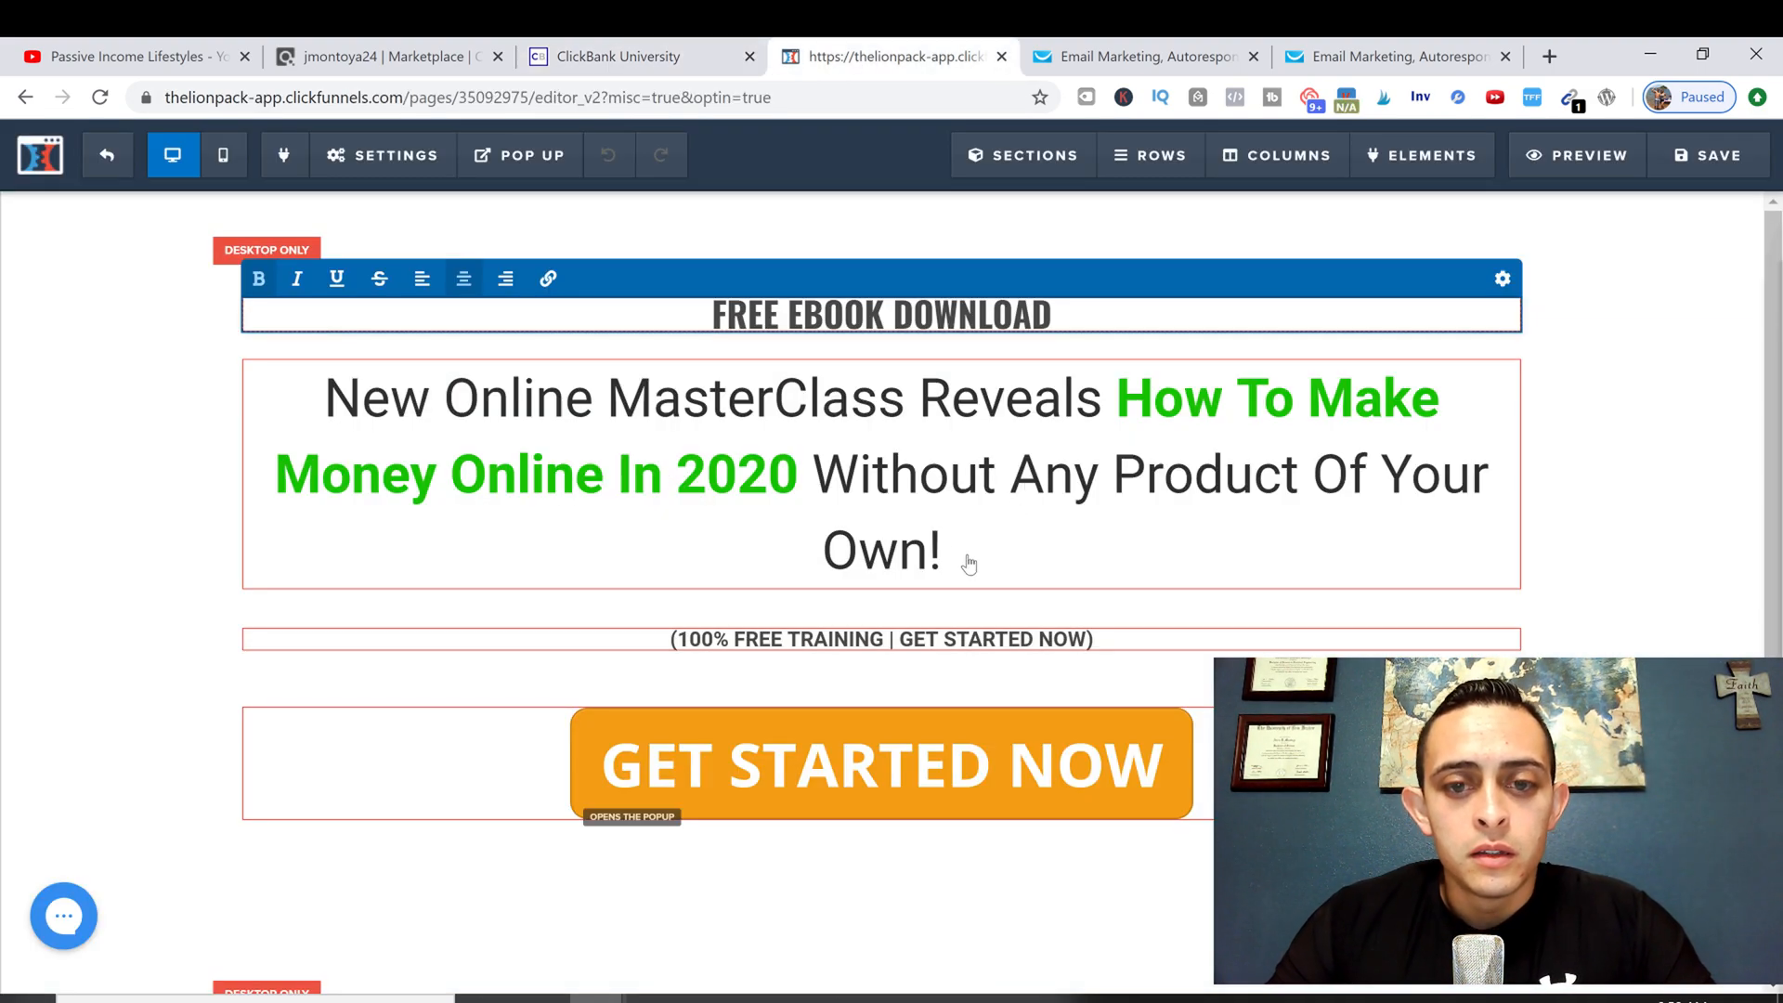
left_click(436, 398)
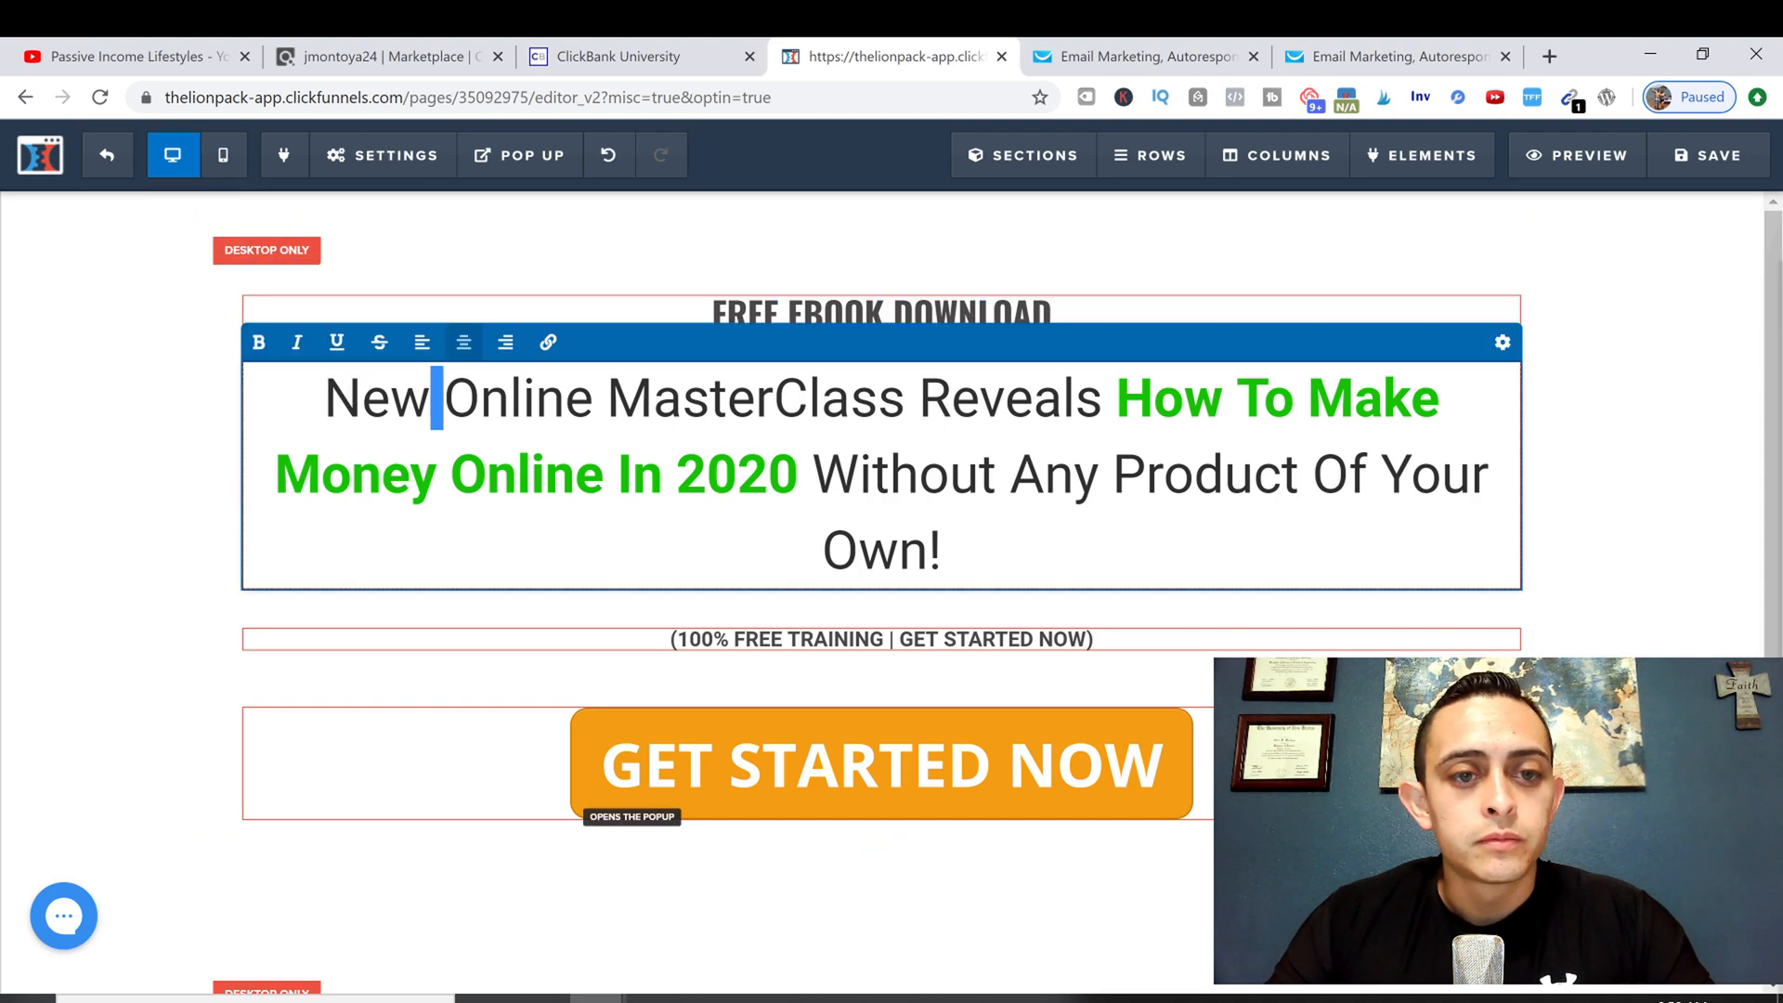
key("ctrl+a")
type("7 Ste")
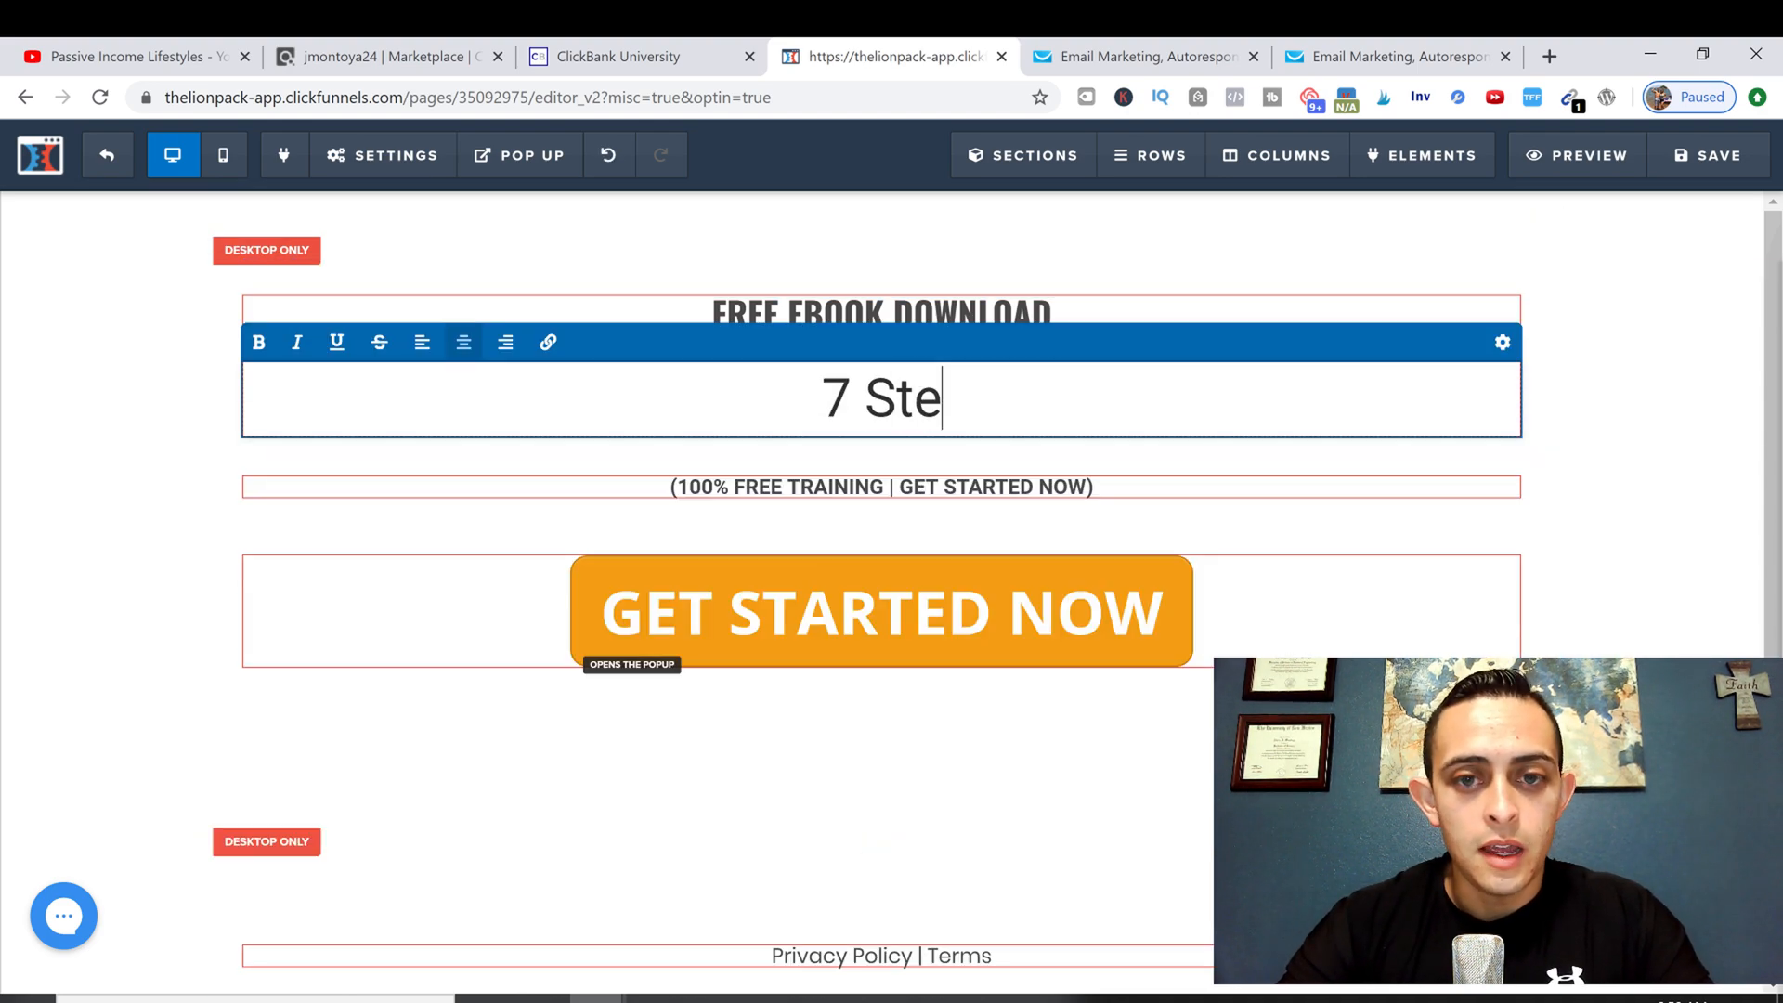
type("ps Into")
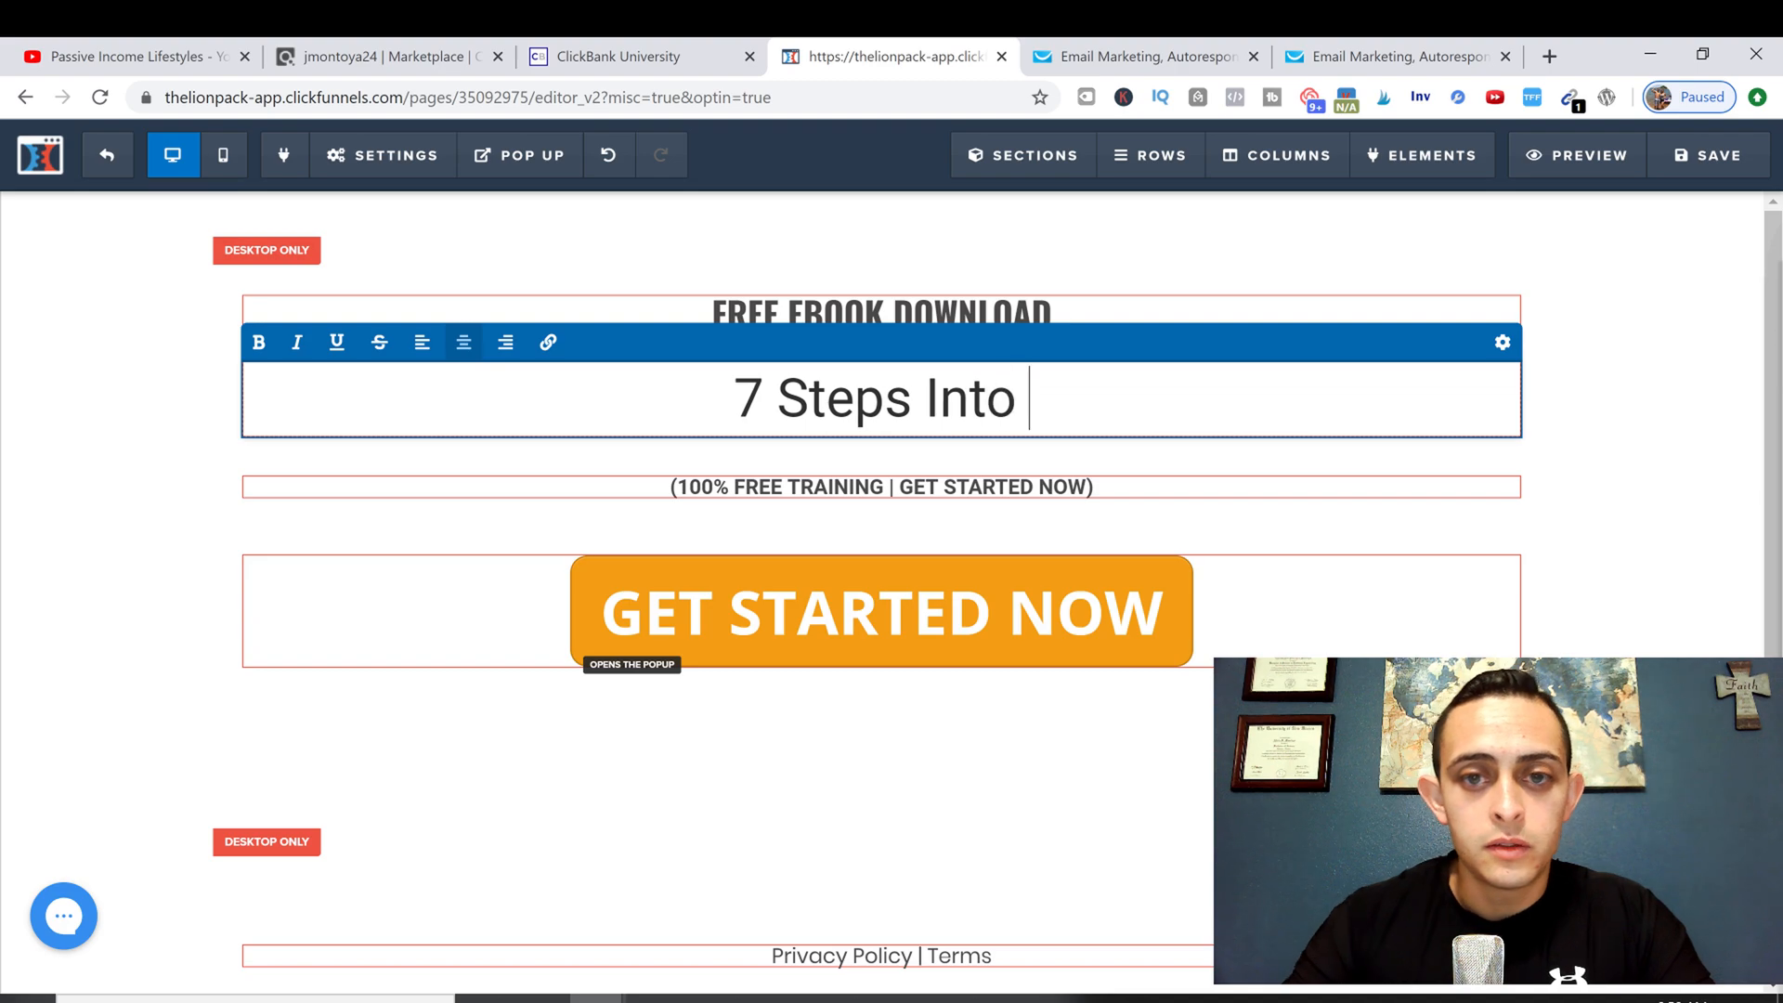
left_click(635, 56)
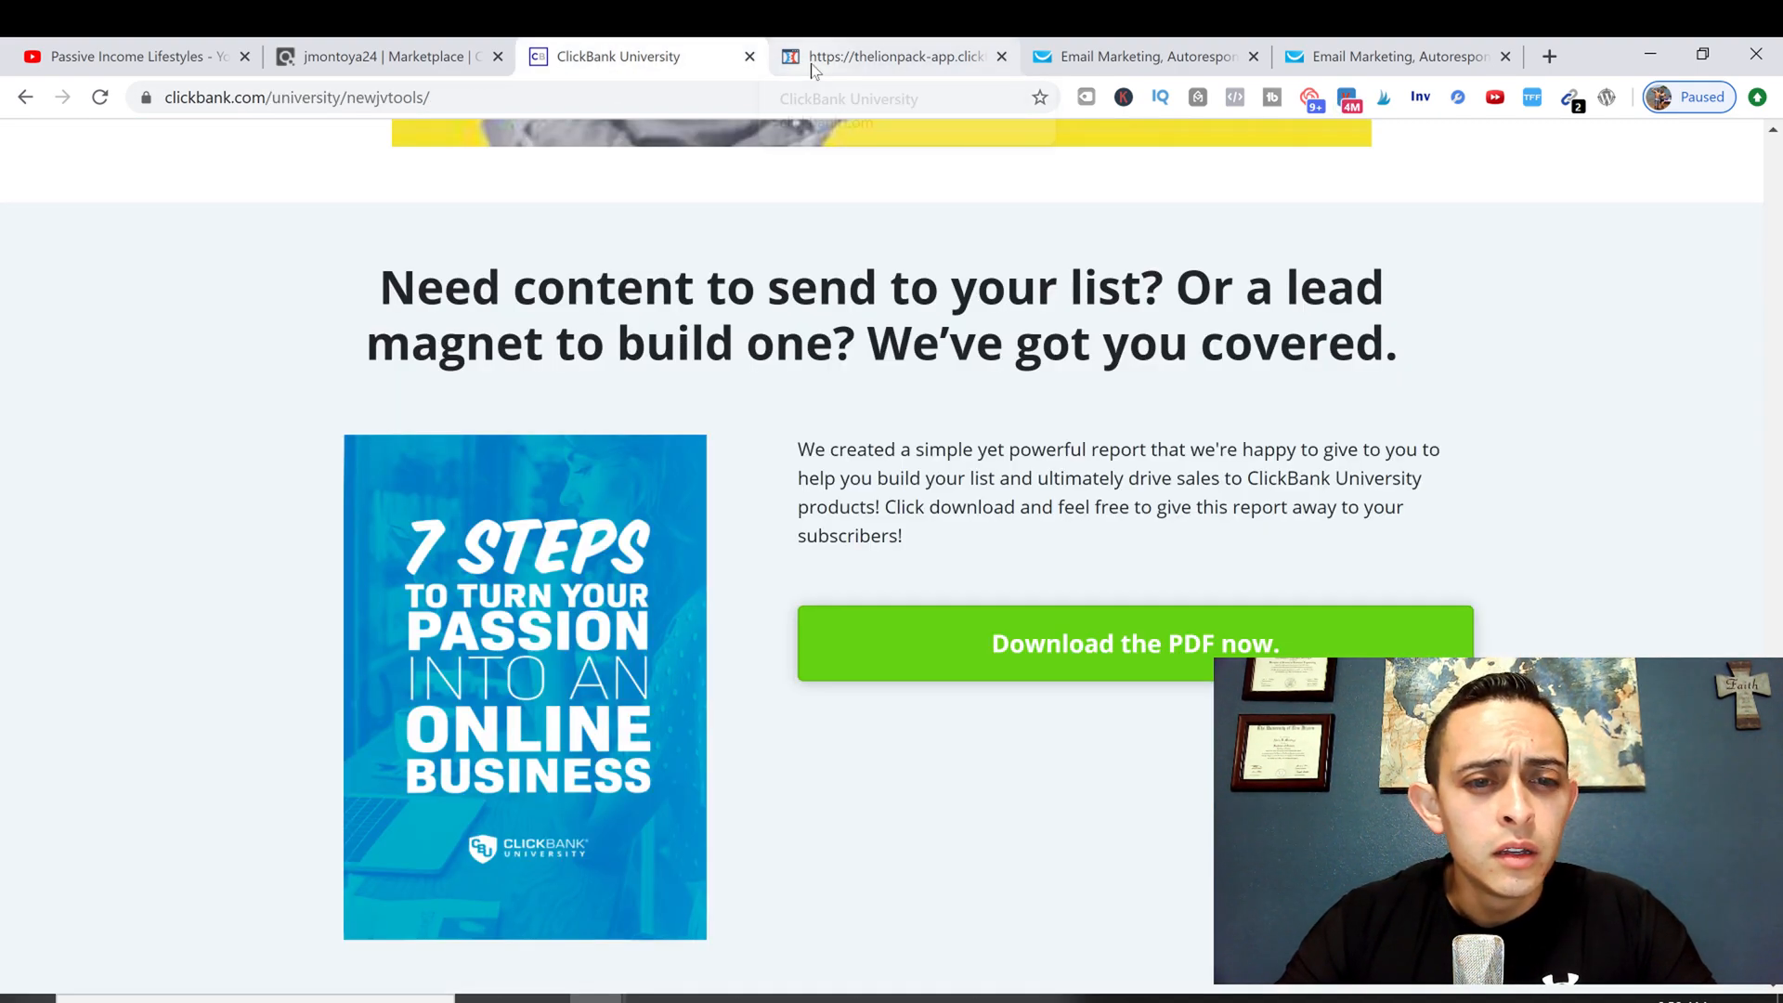
left_click(812, 67)
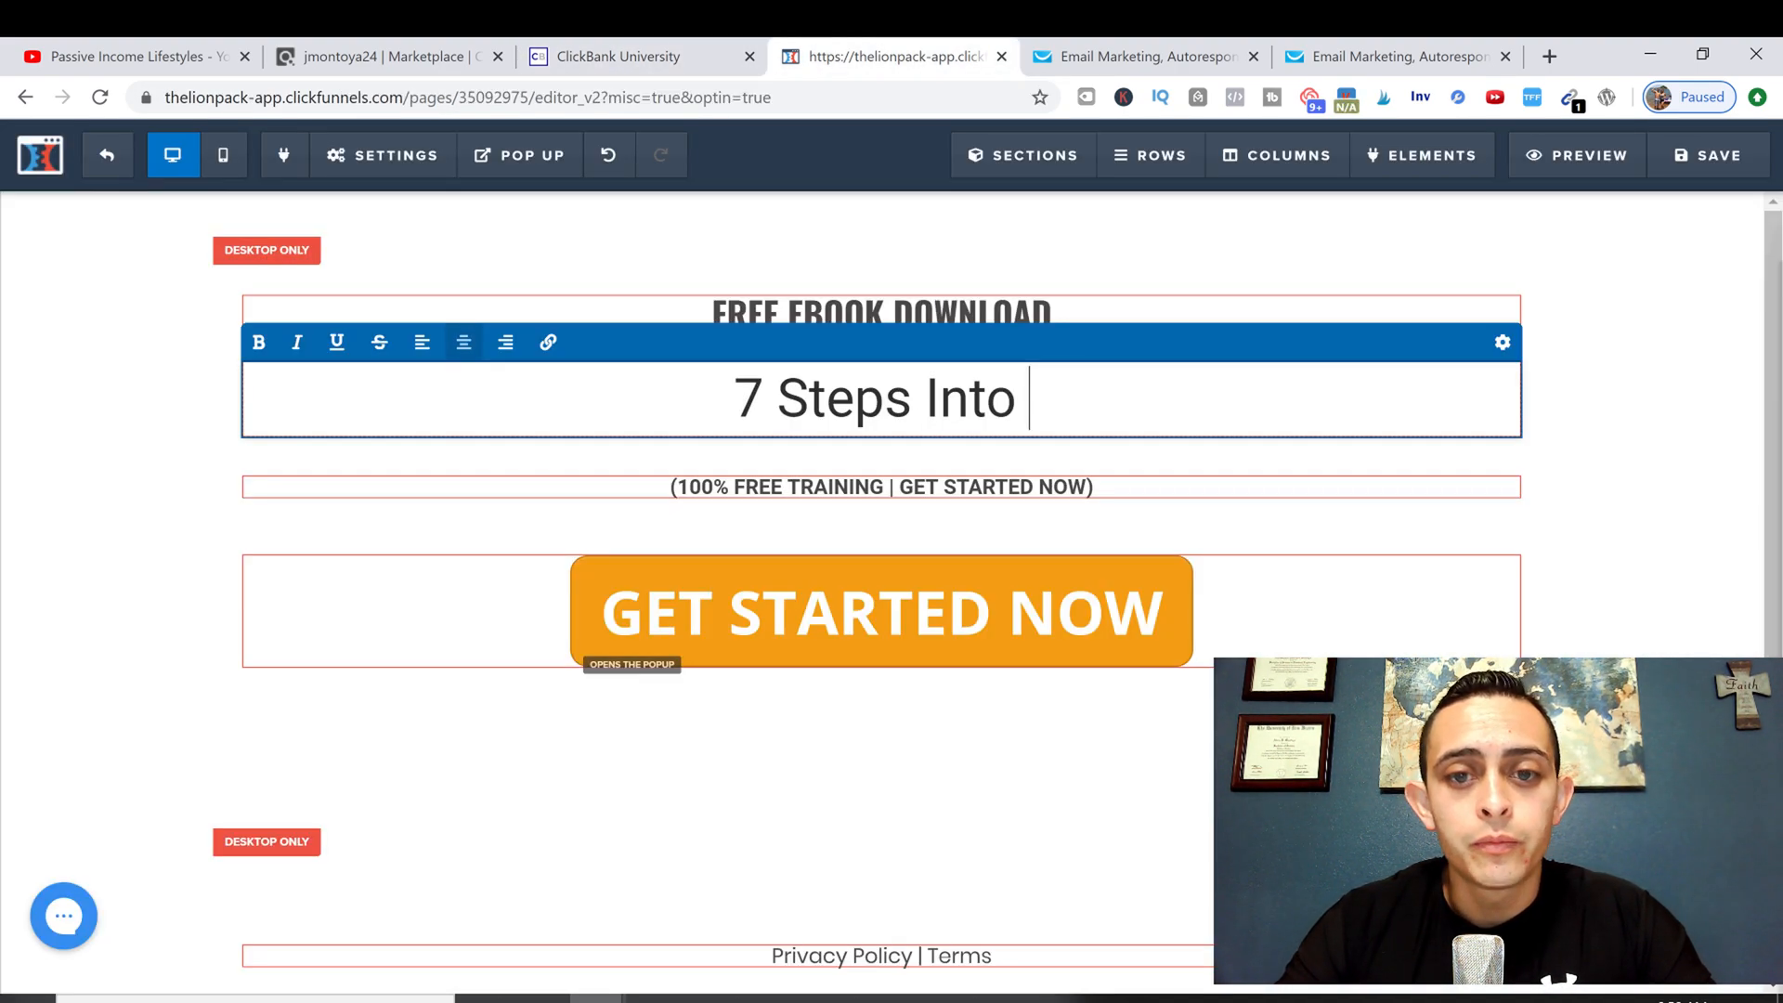
key("BackSpace")
key("BackSpace")
key("BackSpace")
key("BackSpace")
key("BackSpace")
type("To Yu")
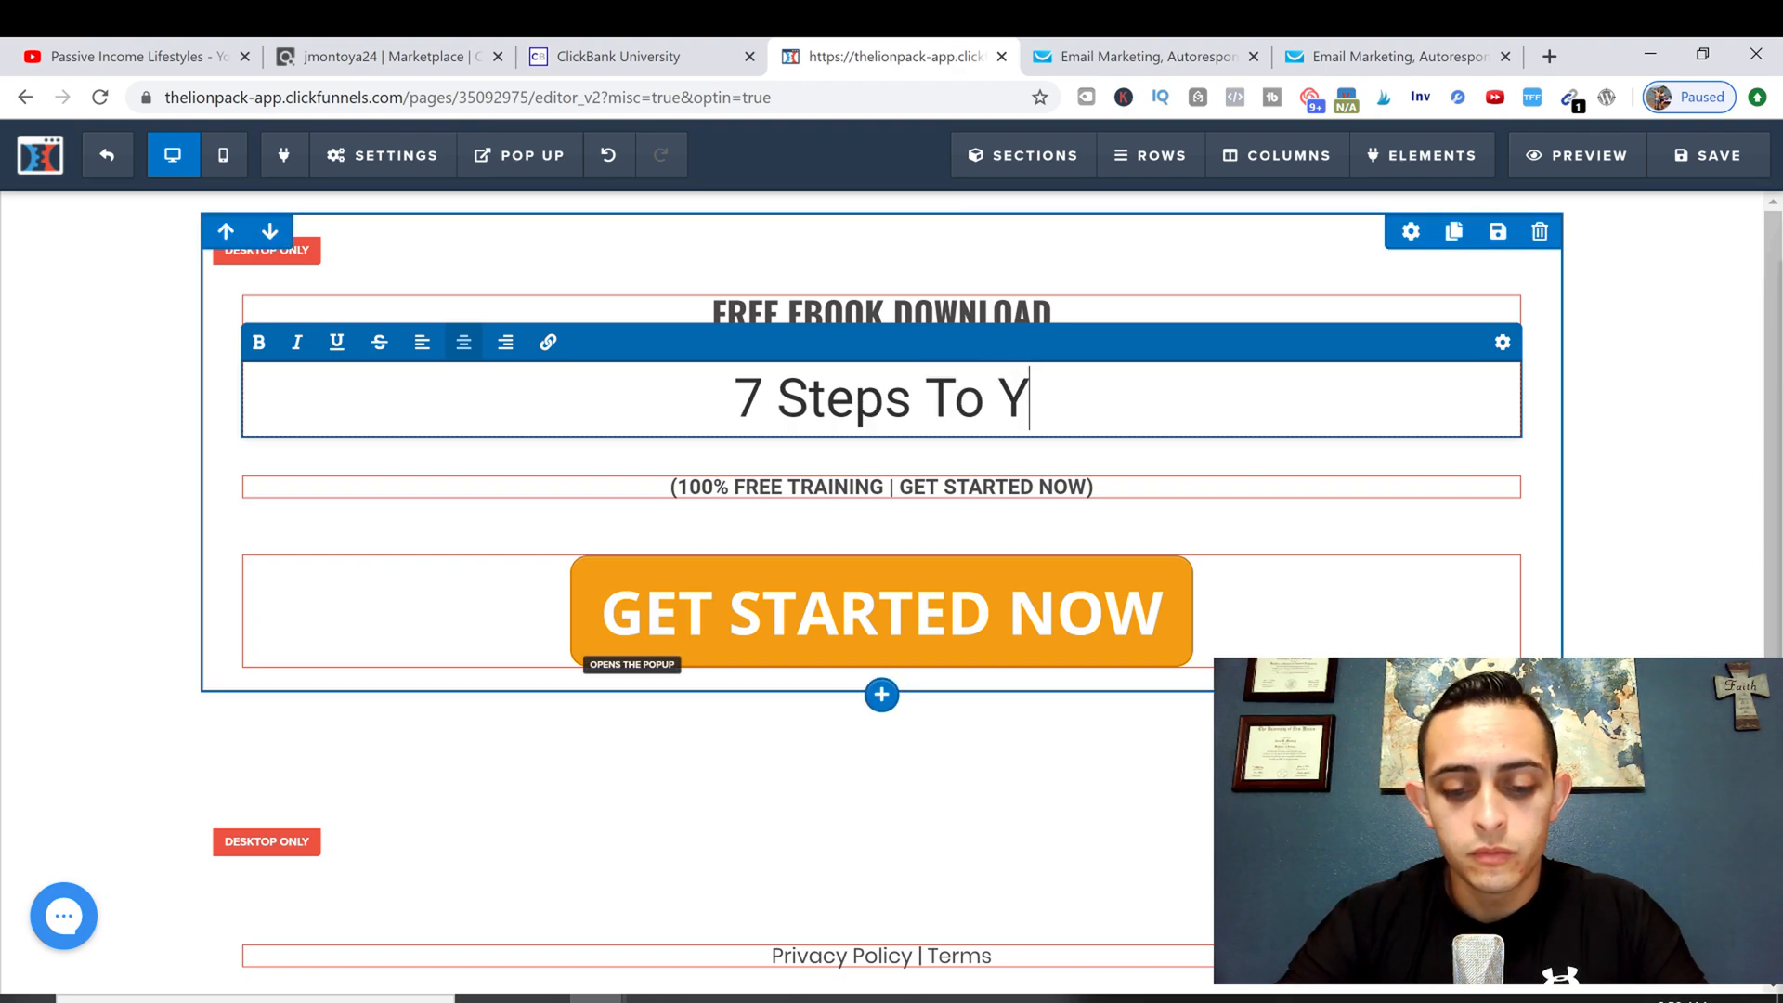
key("BackSpace")
key("BackSpace")
type("Turn ")
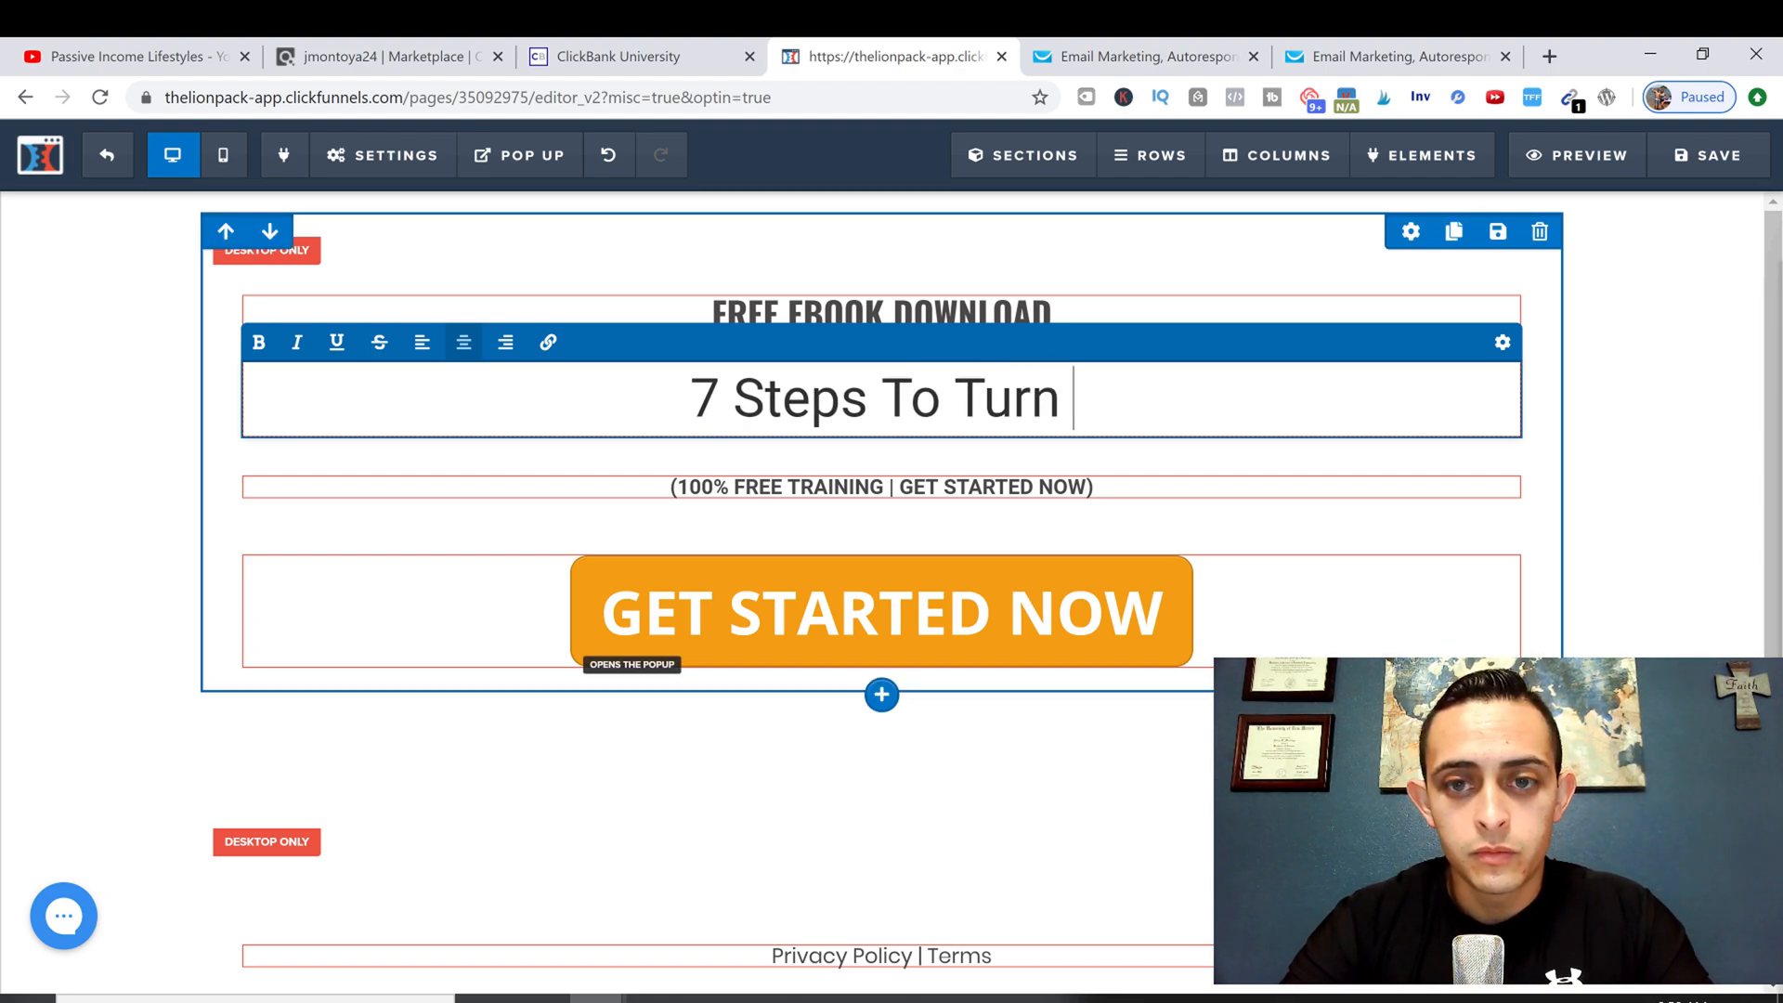
type("Your Pzss")
key("BackSpace")
key("BackSpace")
key("BackSpace")
type("a")
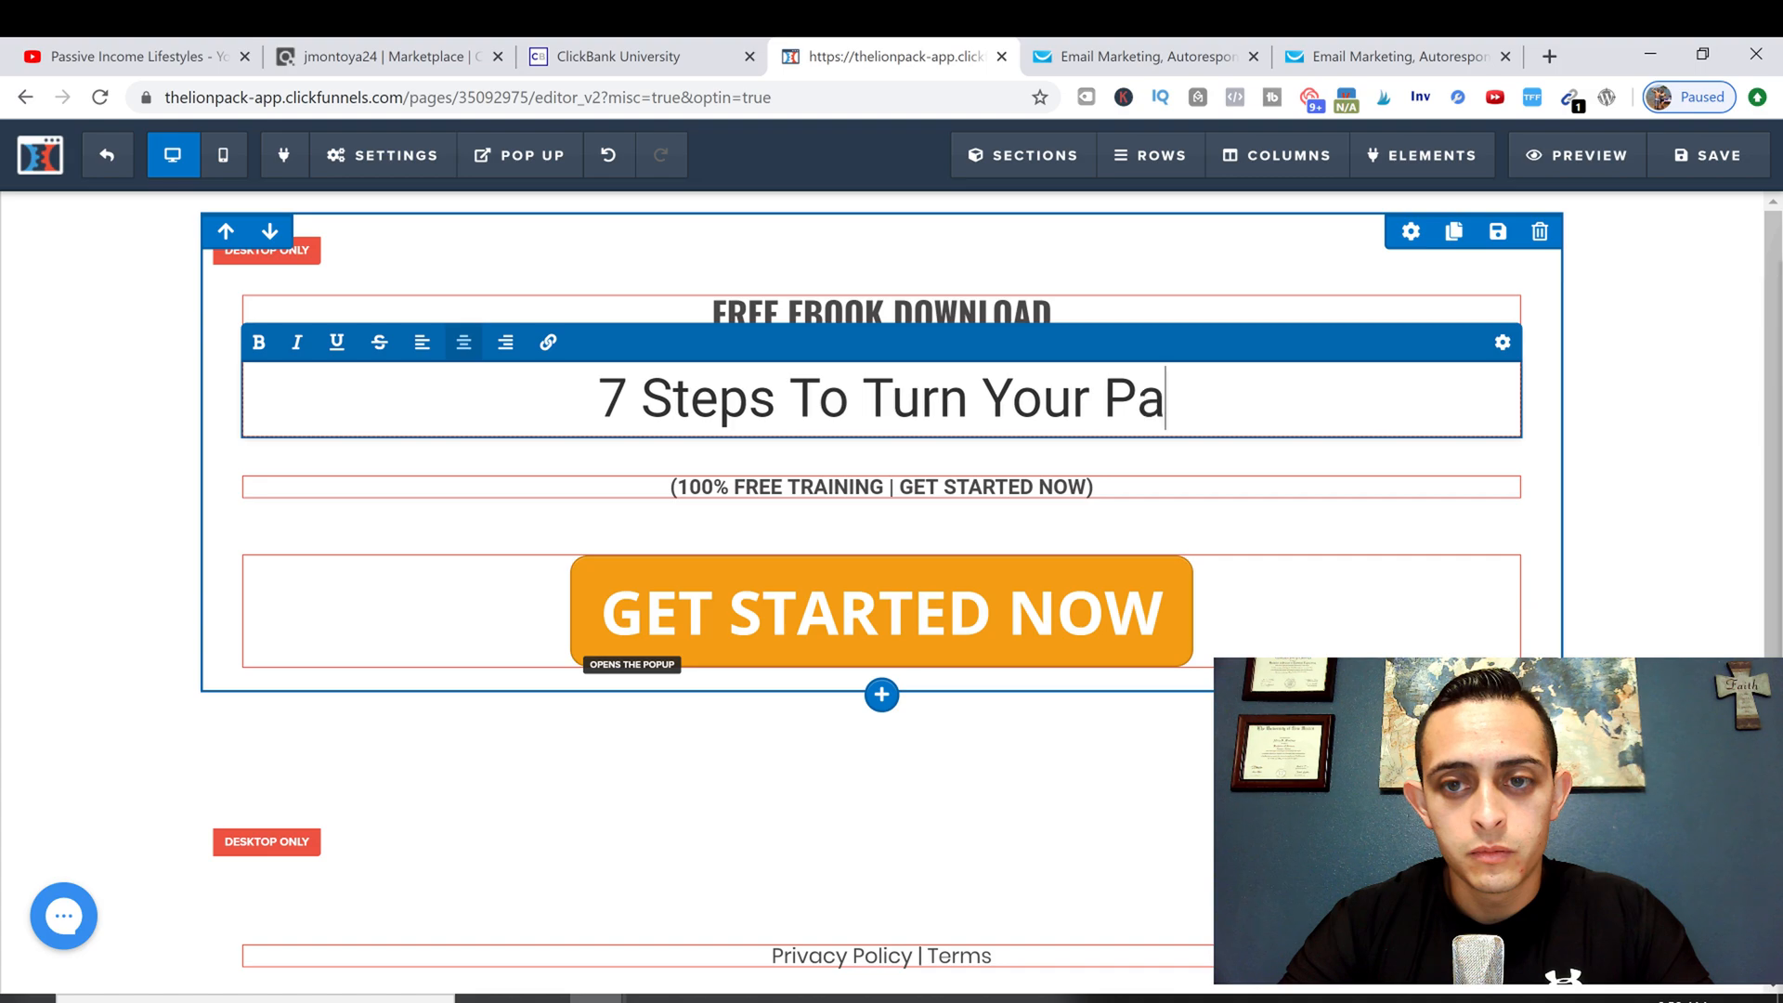
type("ssion")
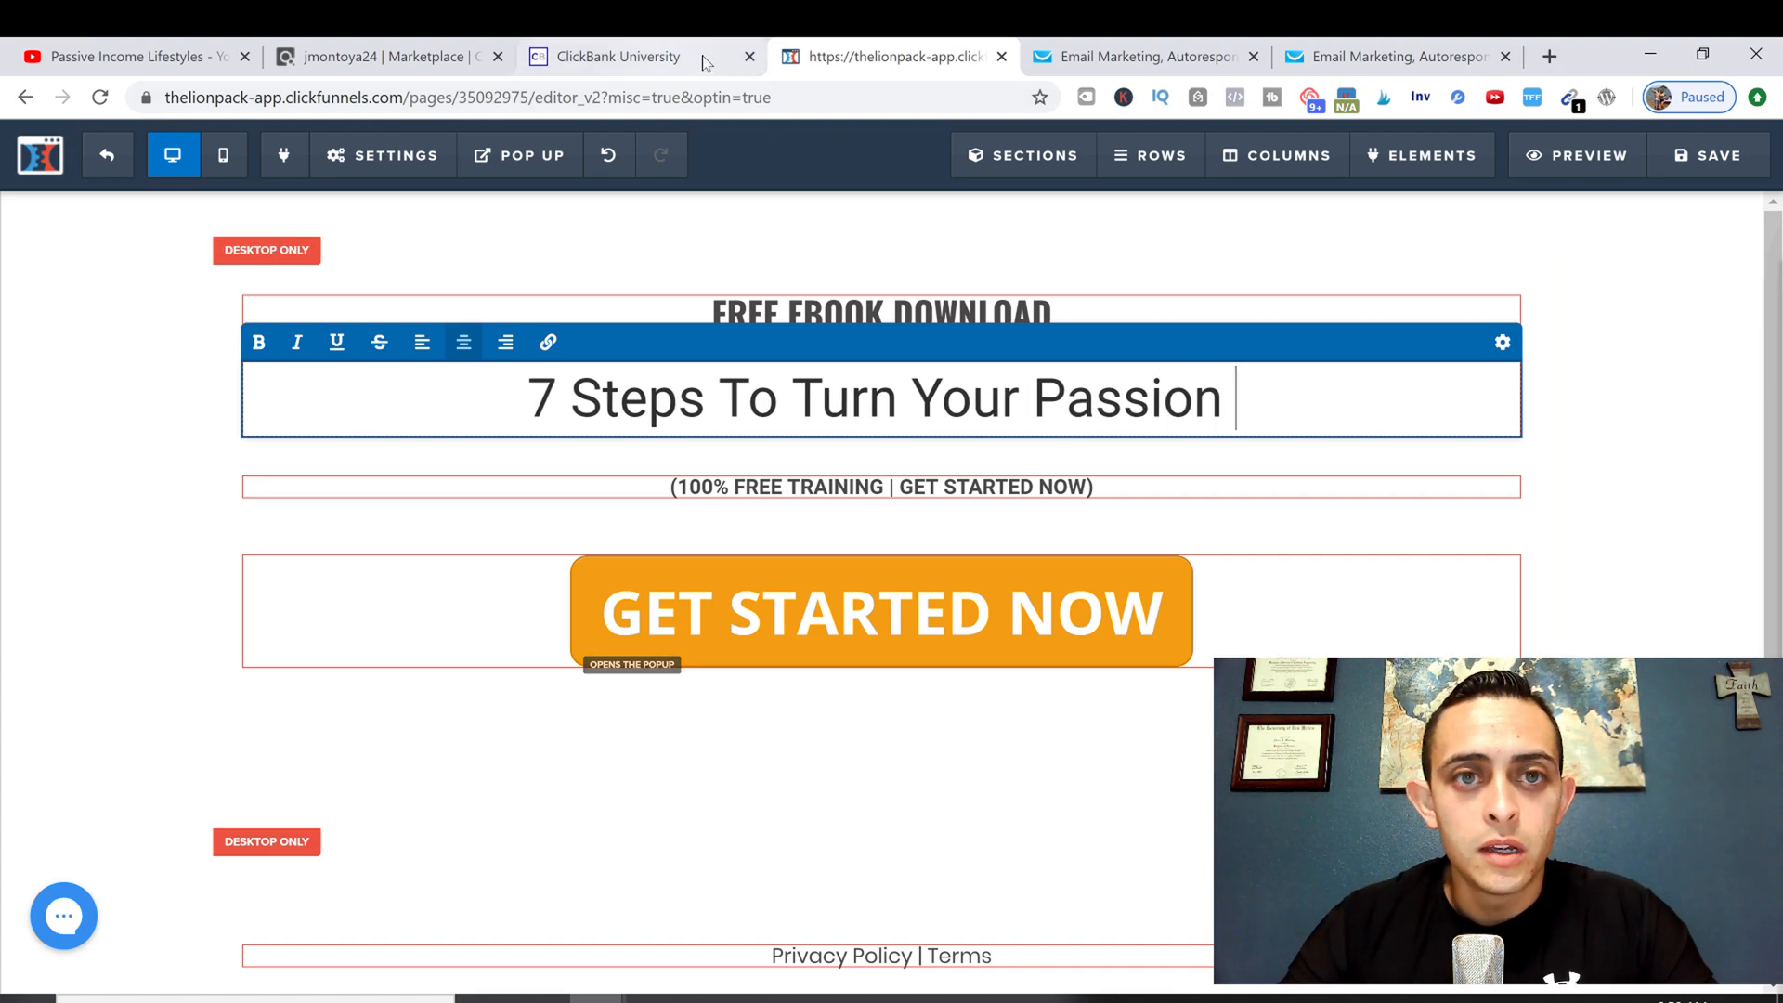
left_click(700, 56)
left_click(869, 57)
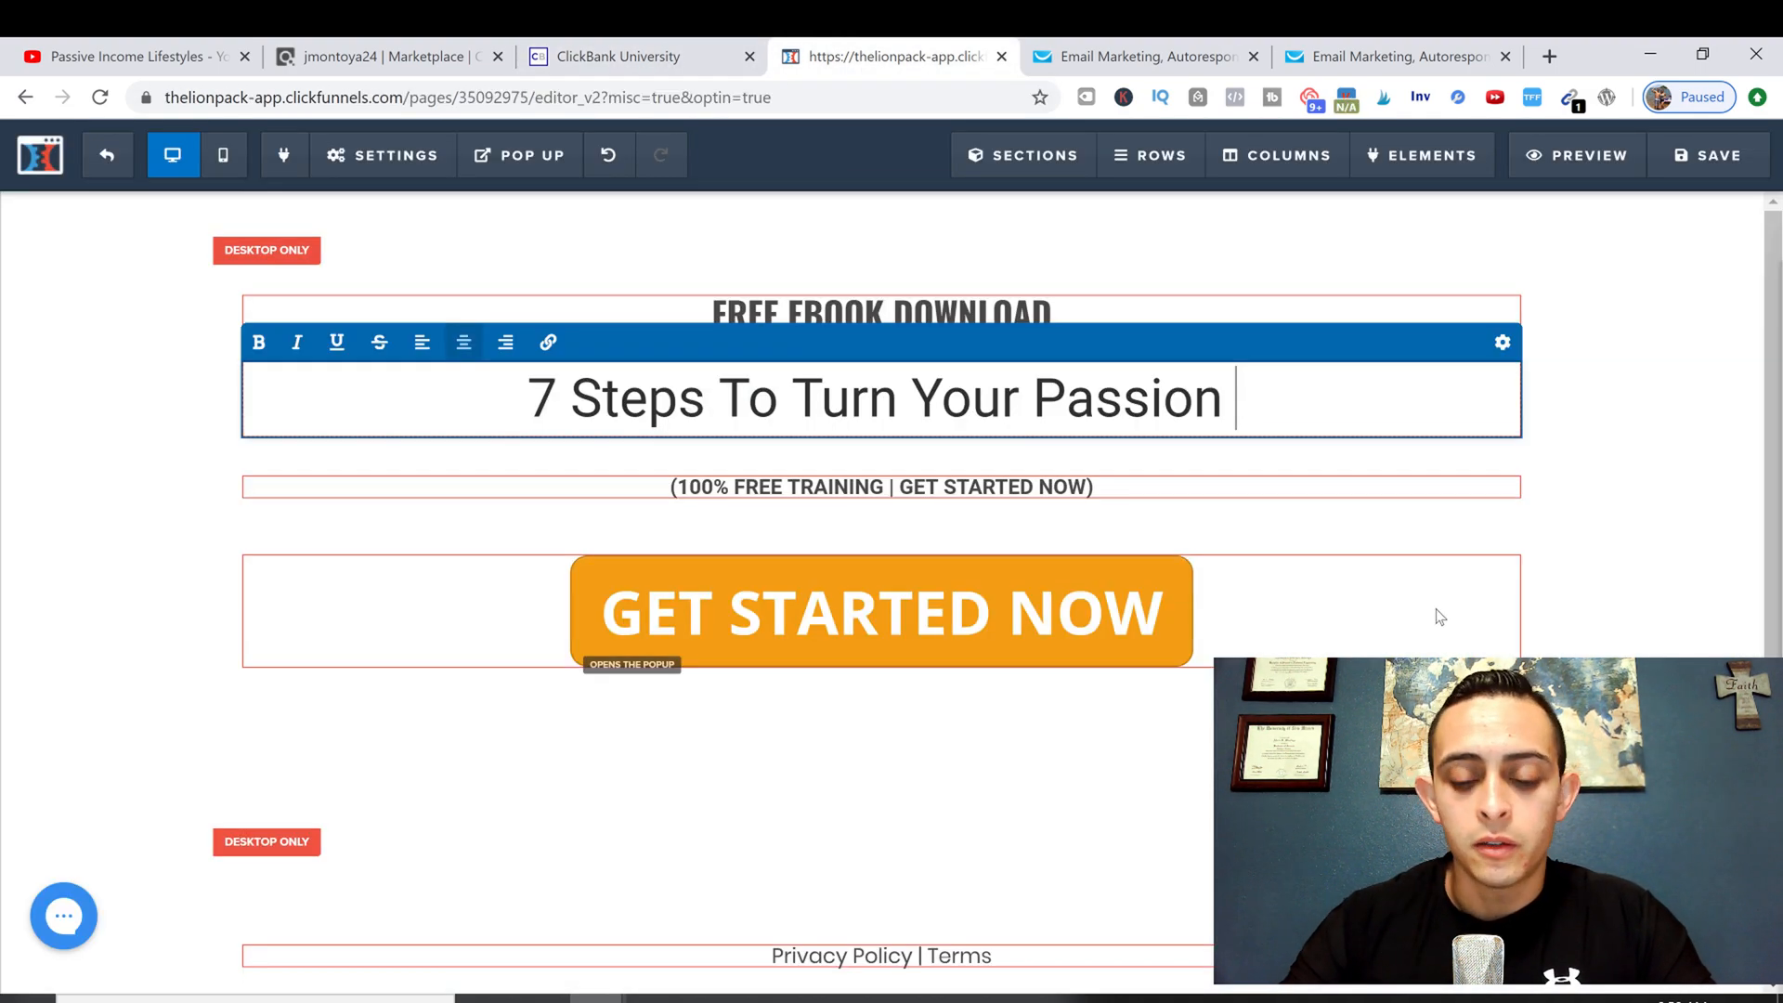
type("Into An ")
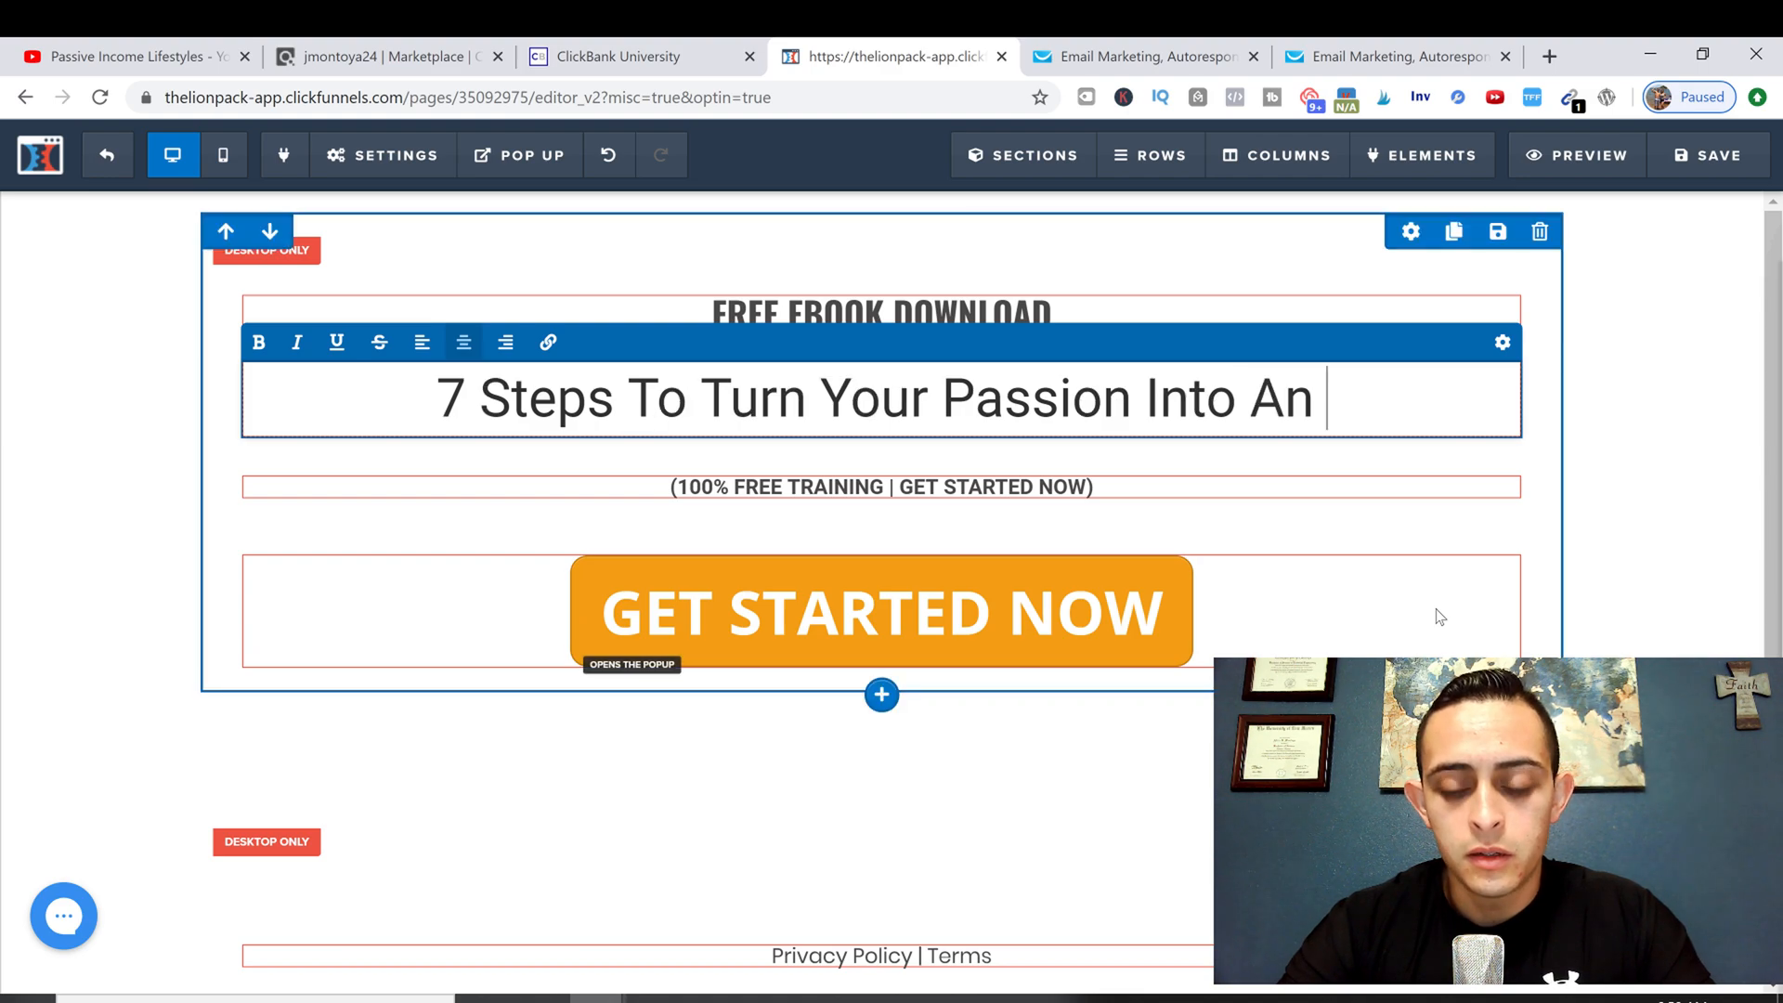
type("Online Business")
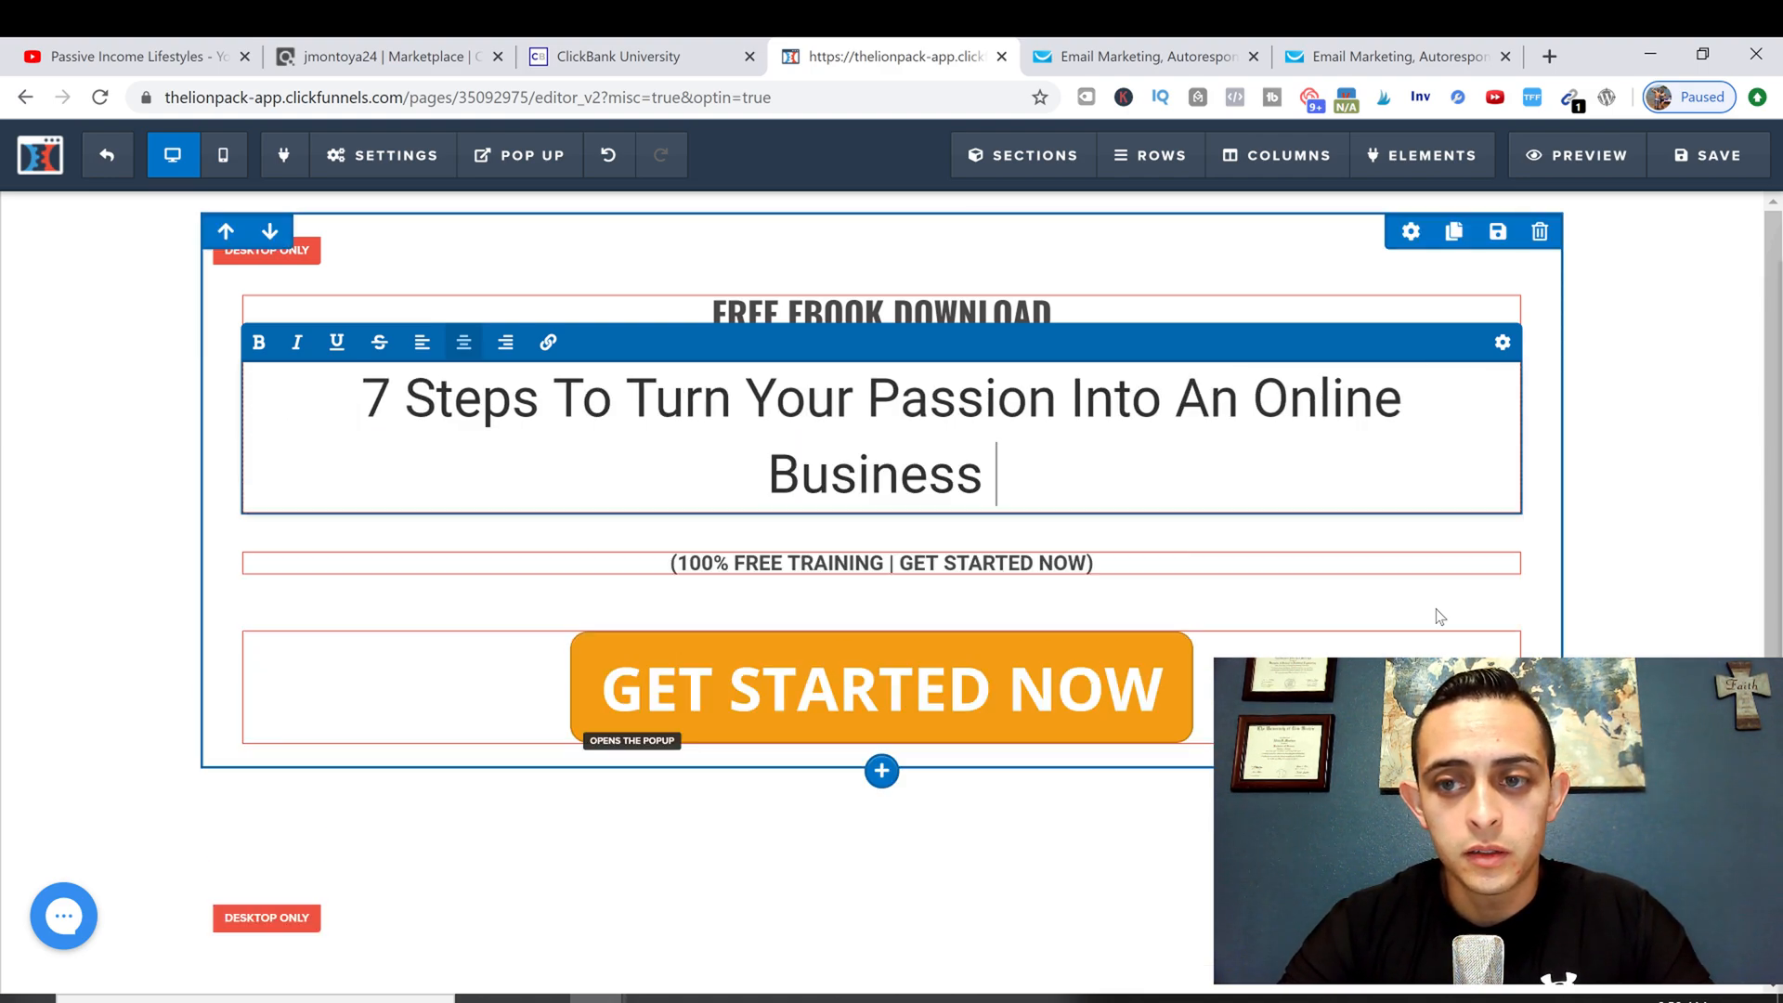
key("BackSpace")
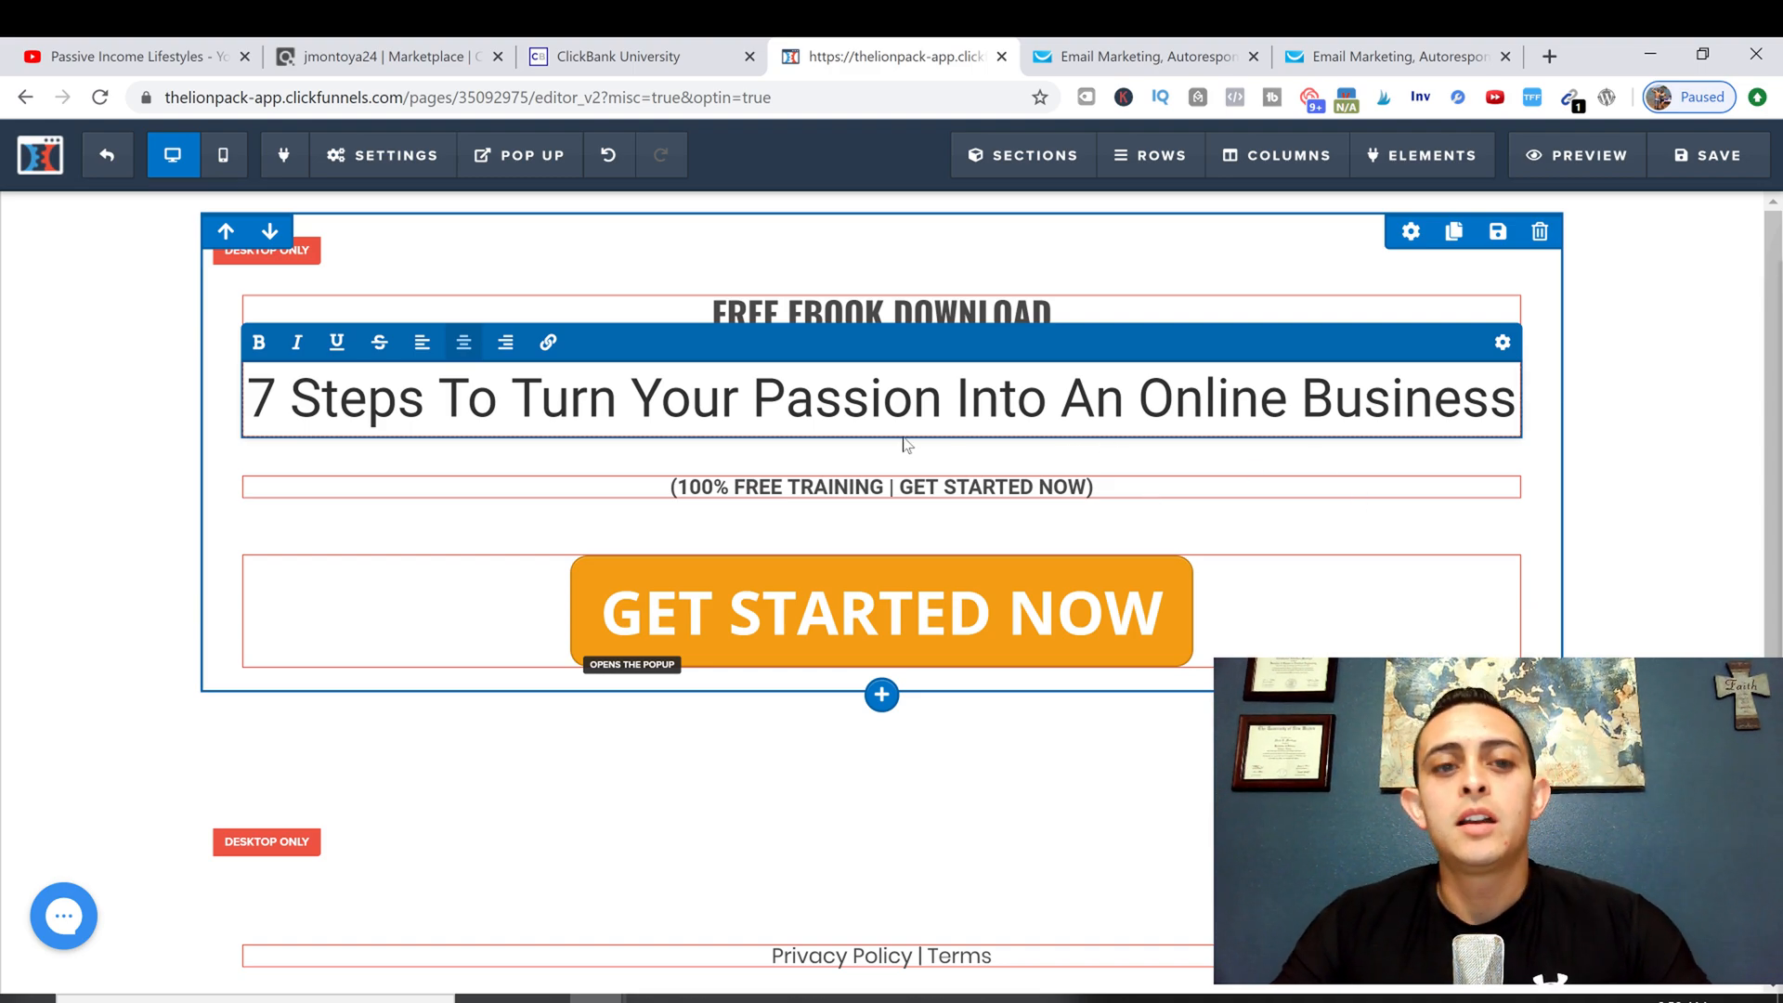
Step: Bold the words "Online Business" in the main headline of the opt-in page
left_click_drag(1138, 399, 1516, 400)
key("ctrl+b")
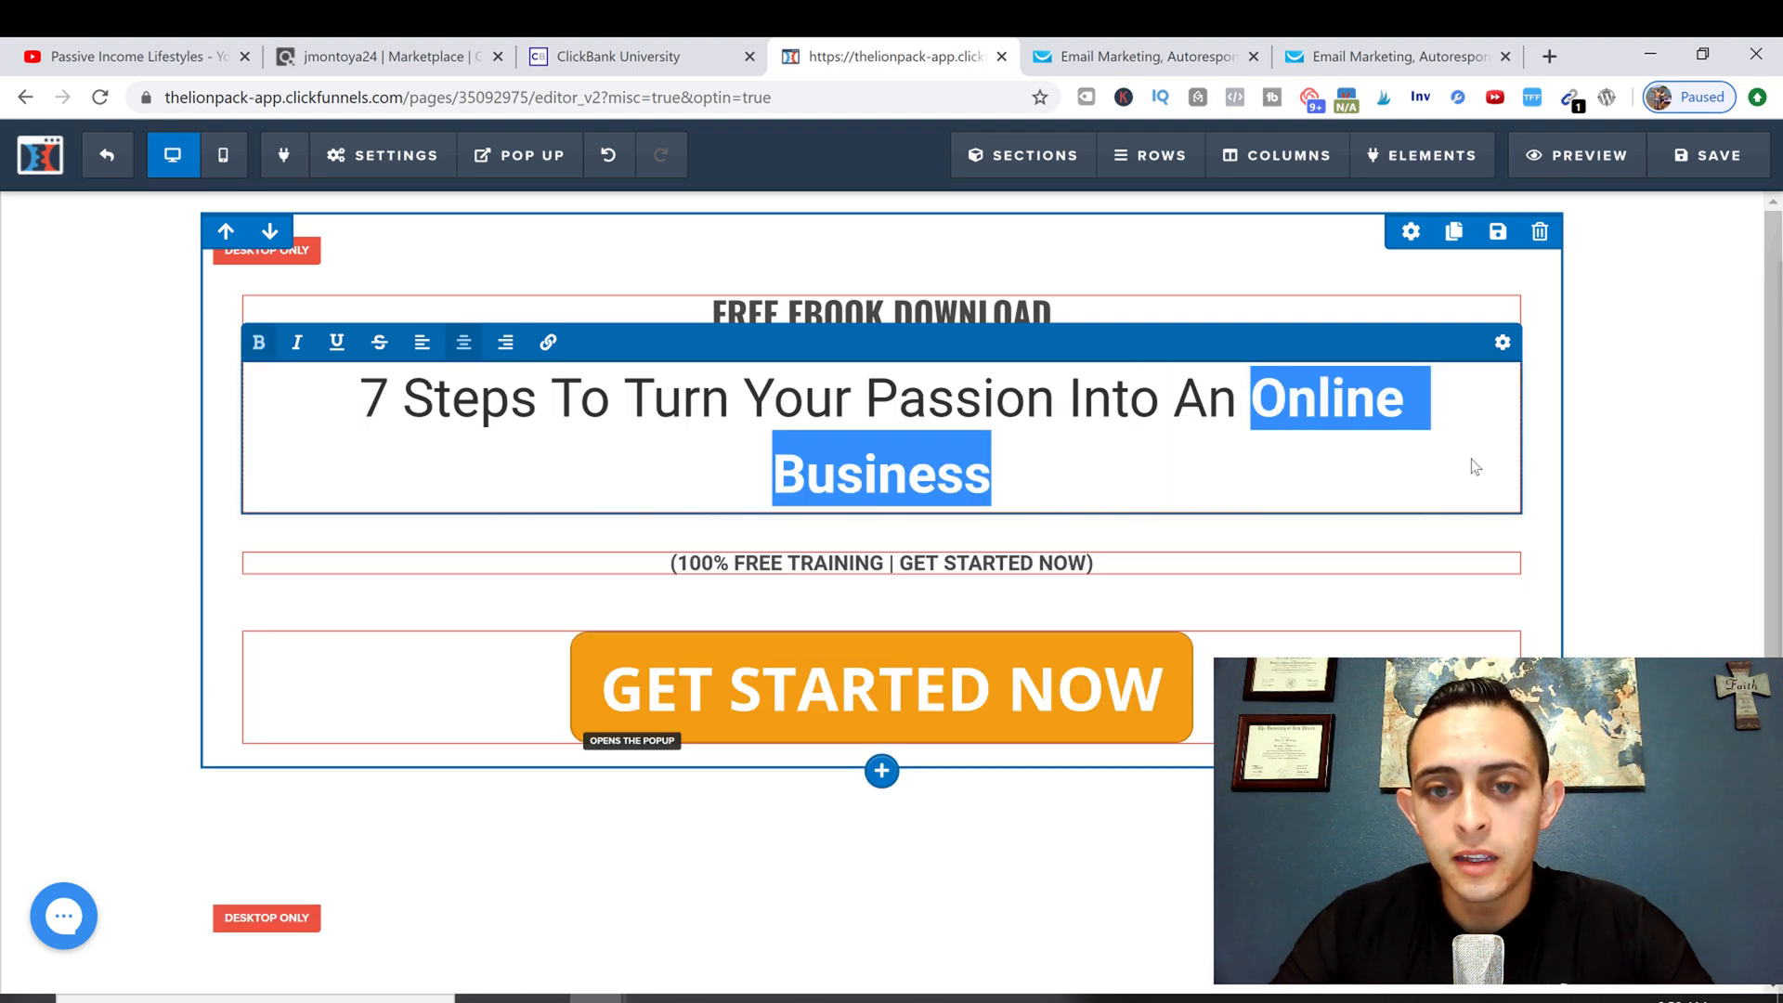
left_click(1331, 497)
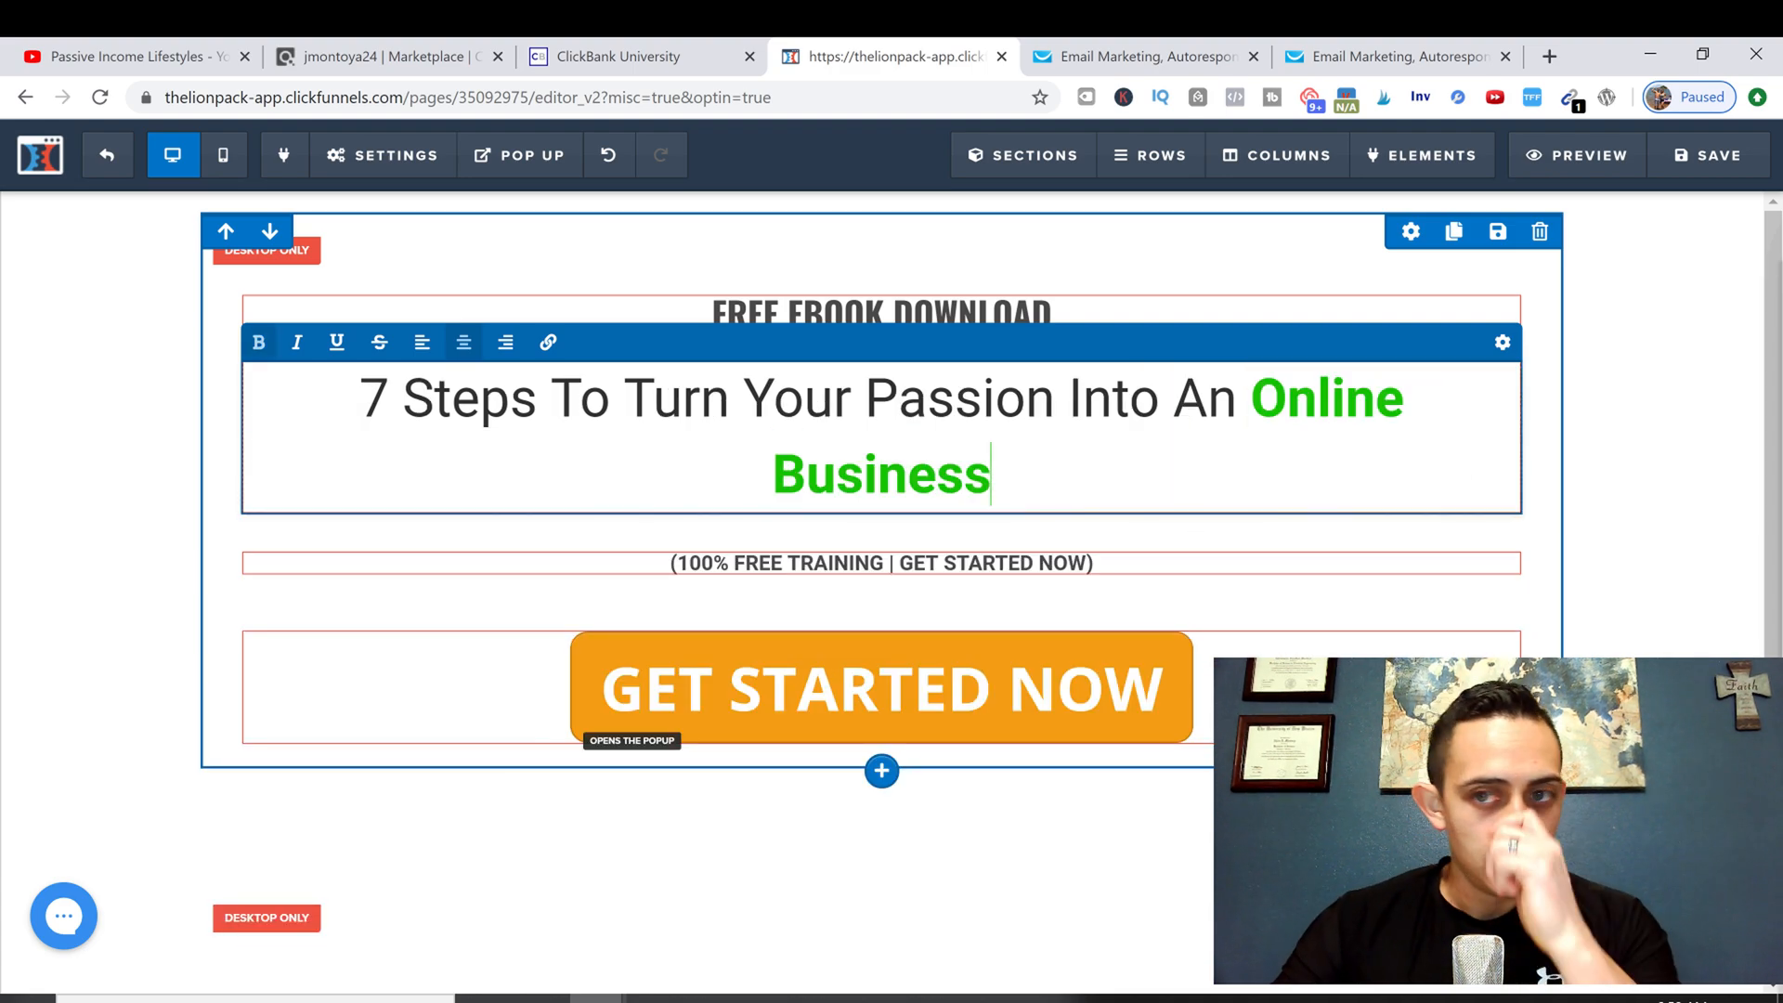
left_click(1565, 462)
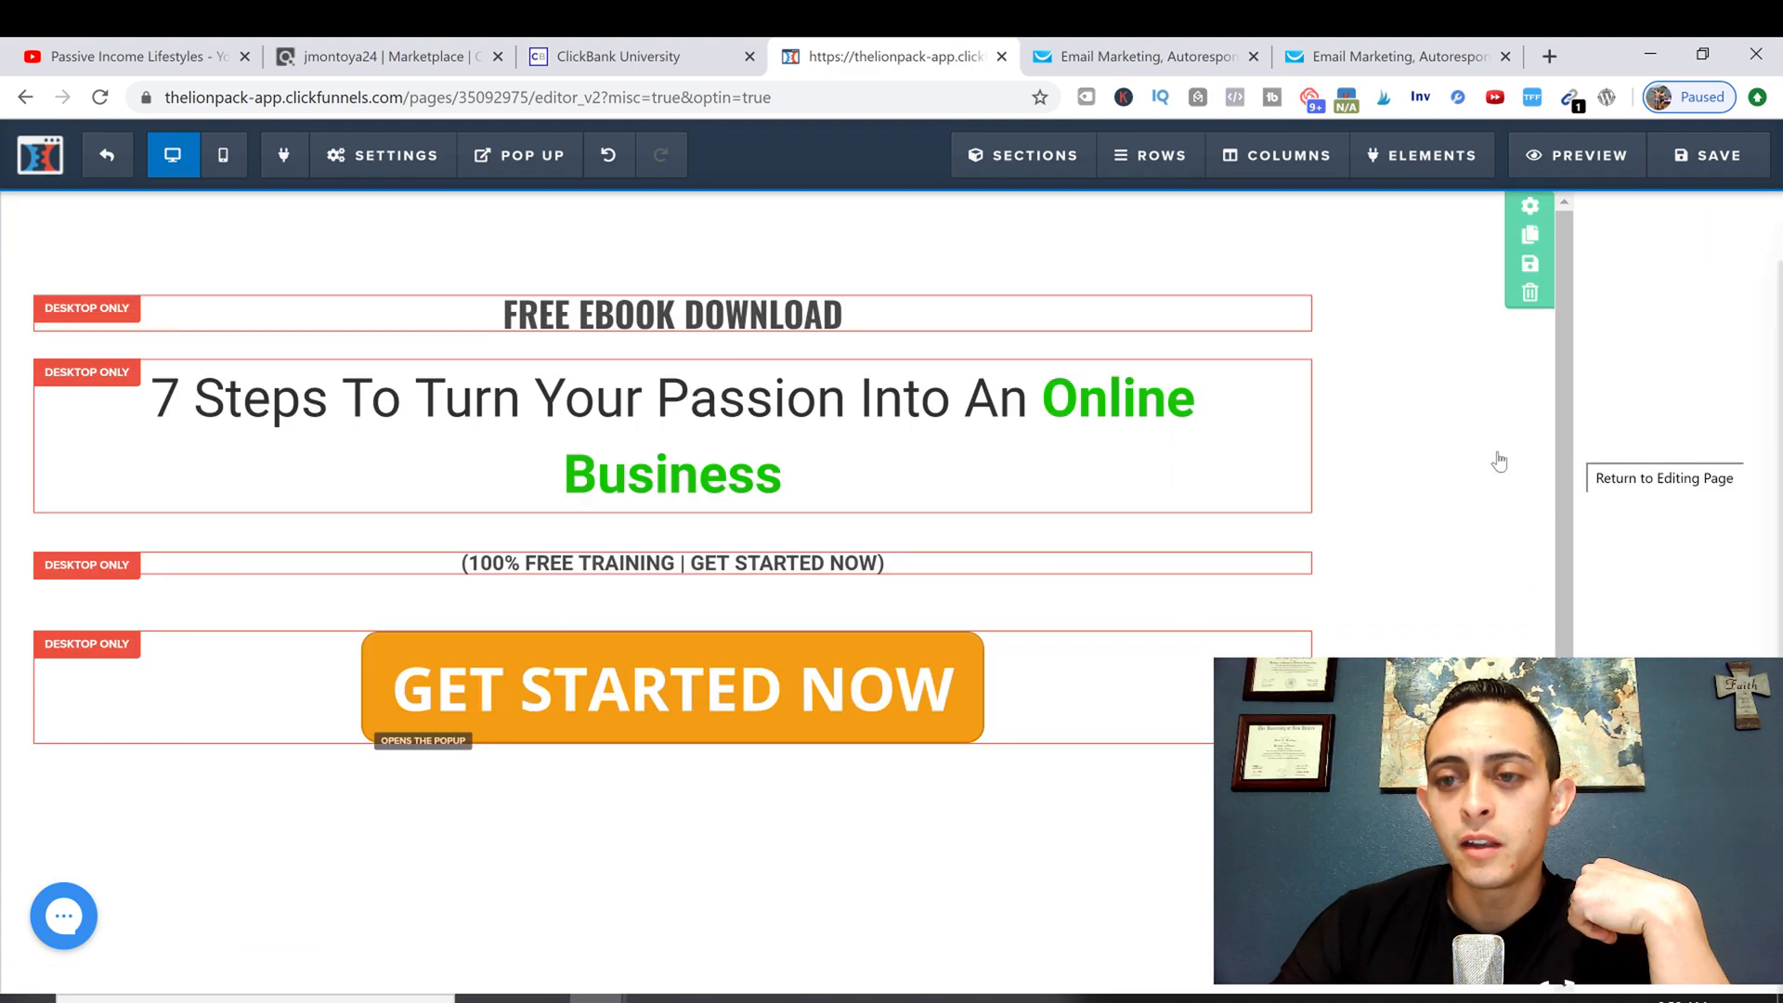
left_click(999, 467)
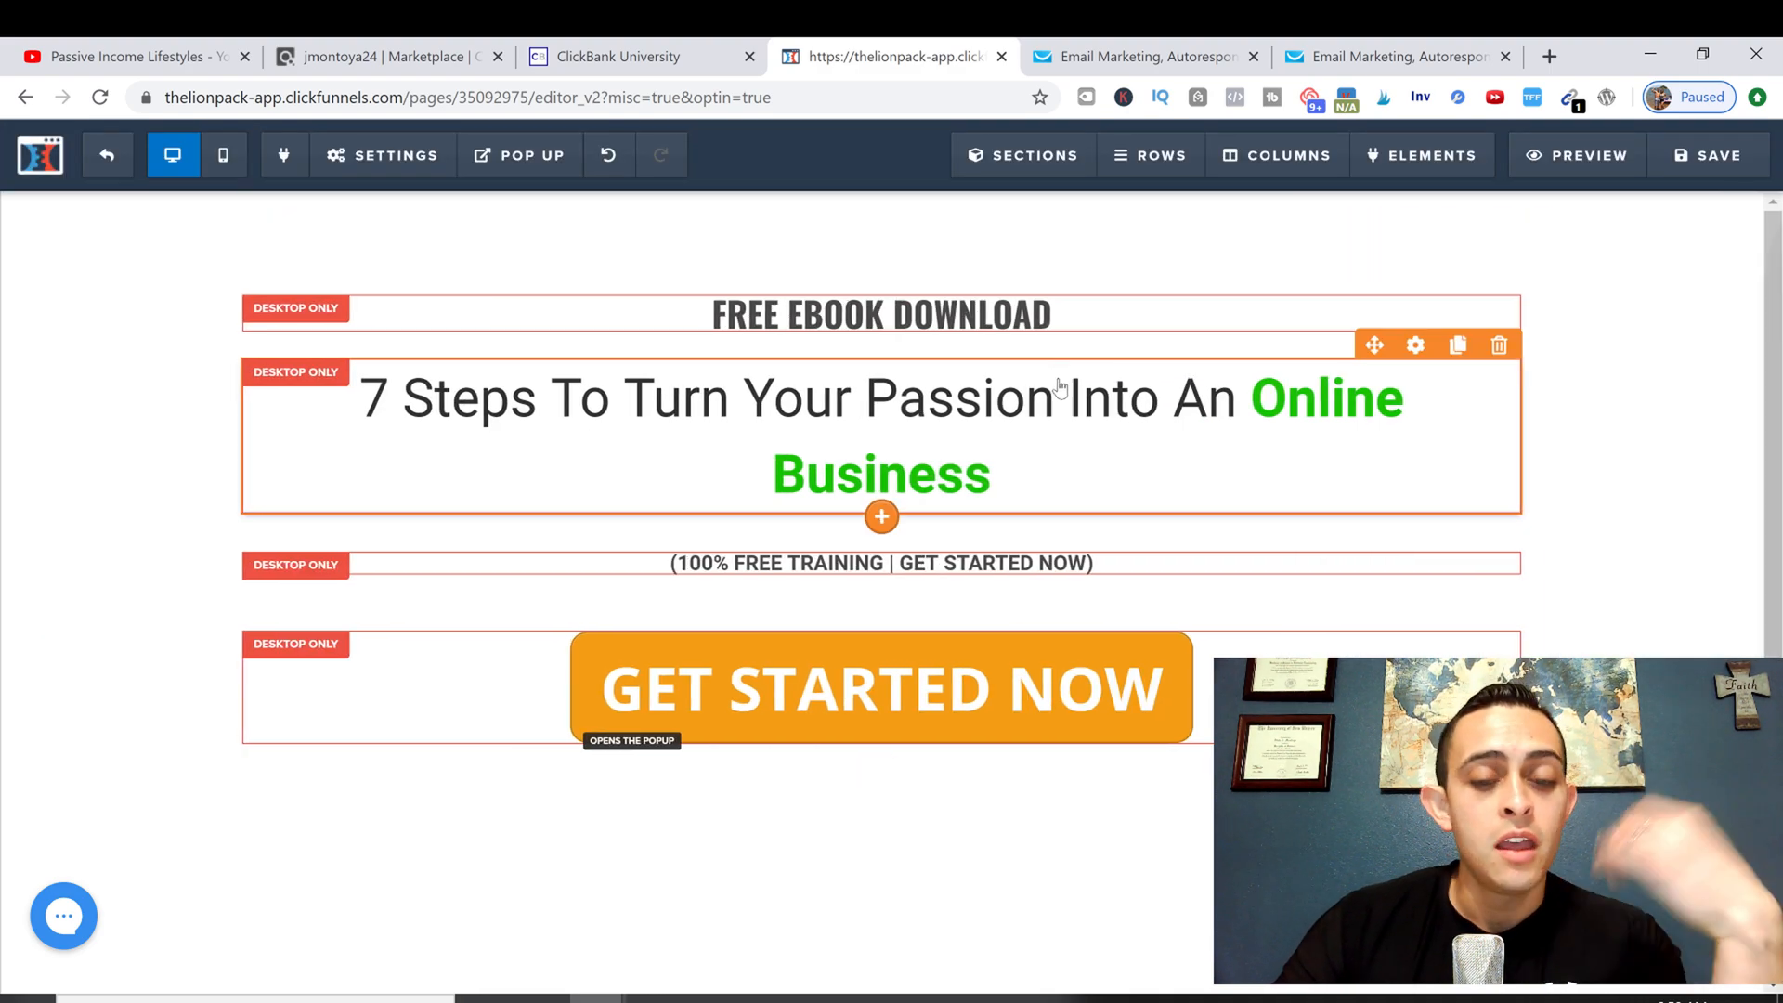
Step: Open the opt-in page's pop-up to review its email form, and close it again
left_click(905, 678)
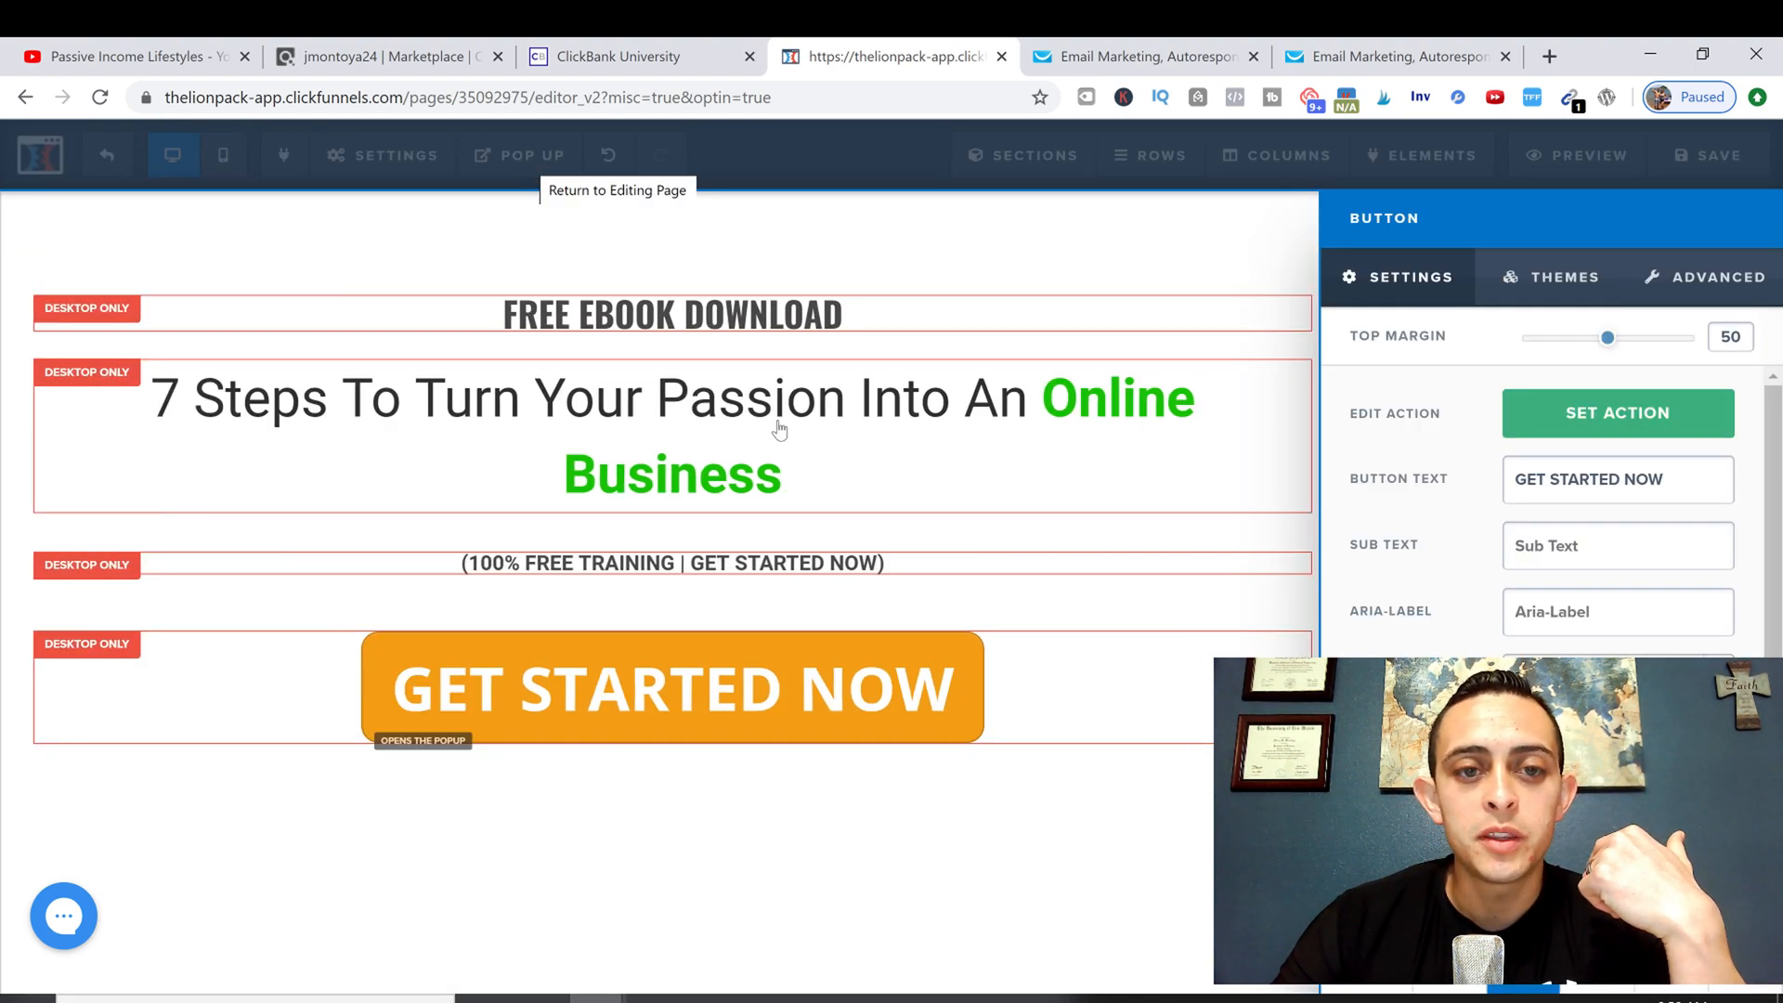
left_click(520, 155)
left_click(539, 204)
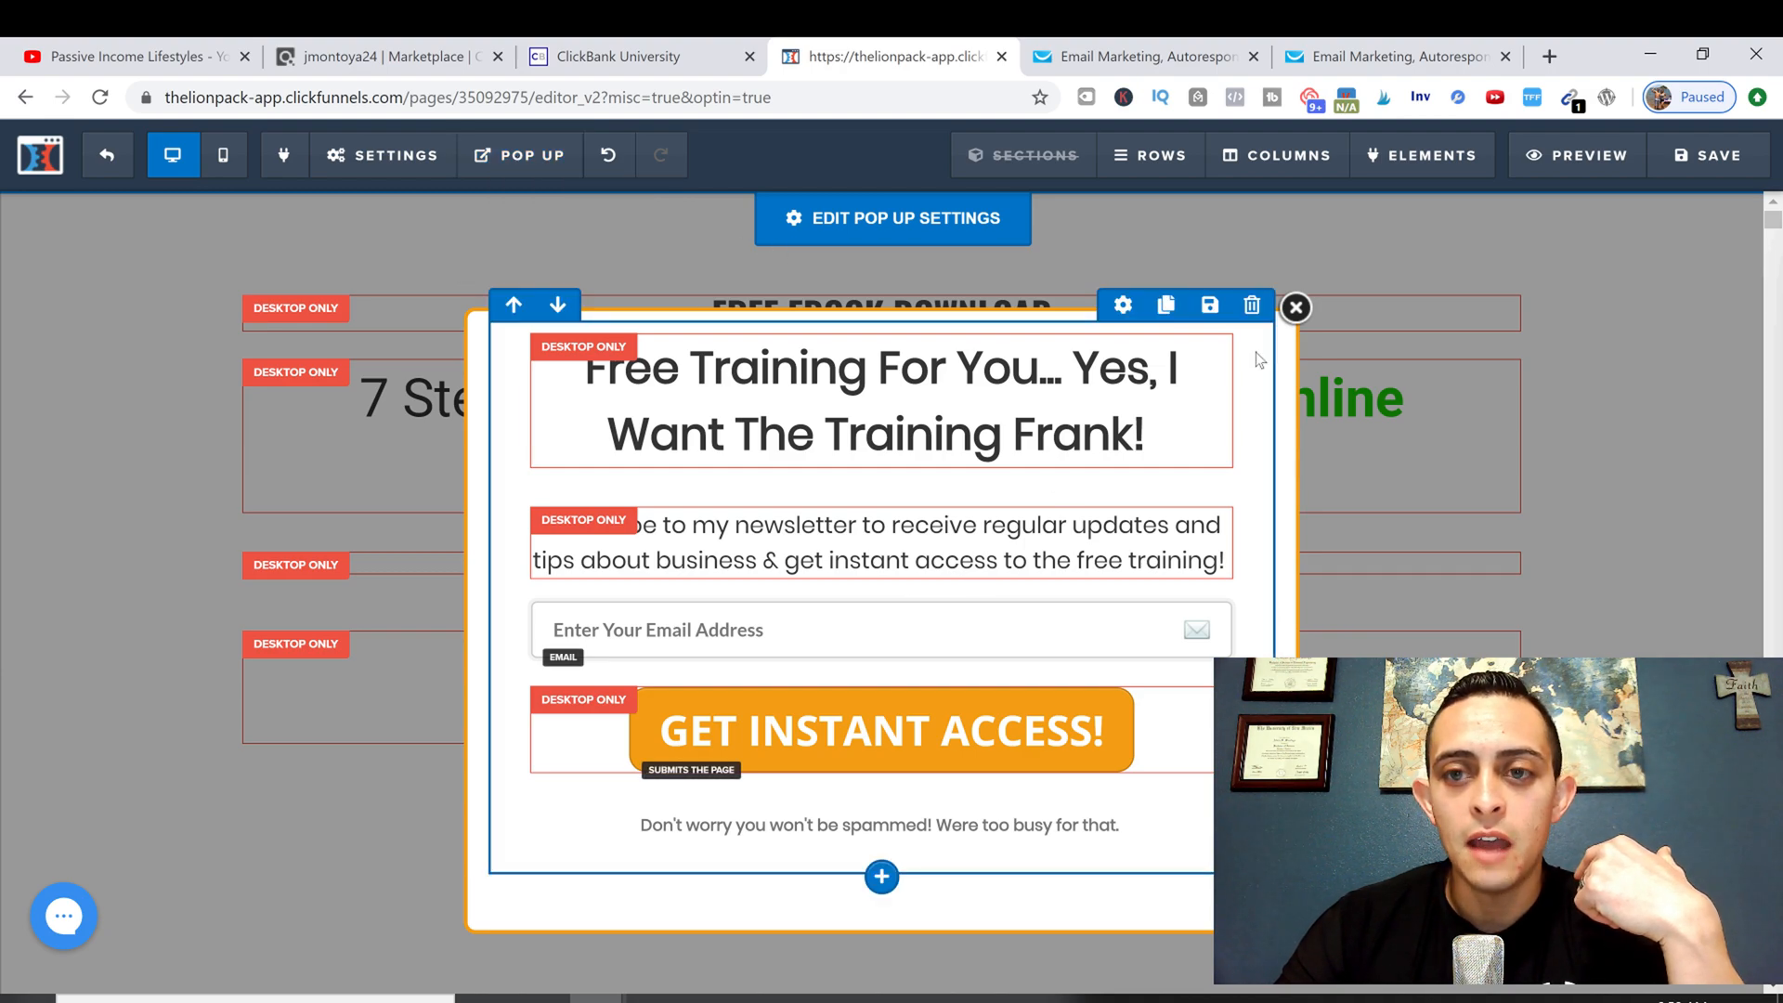
left_click(1295, 307)
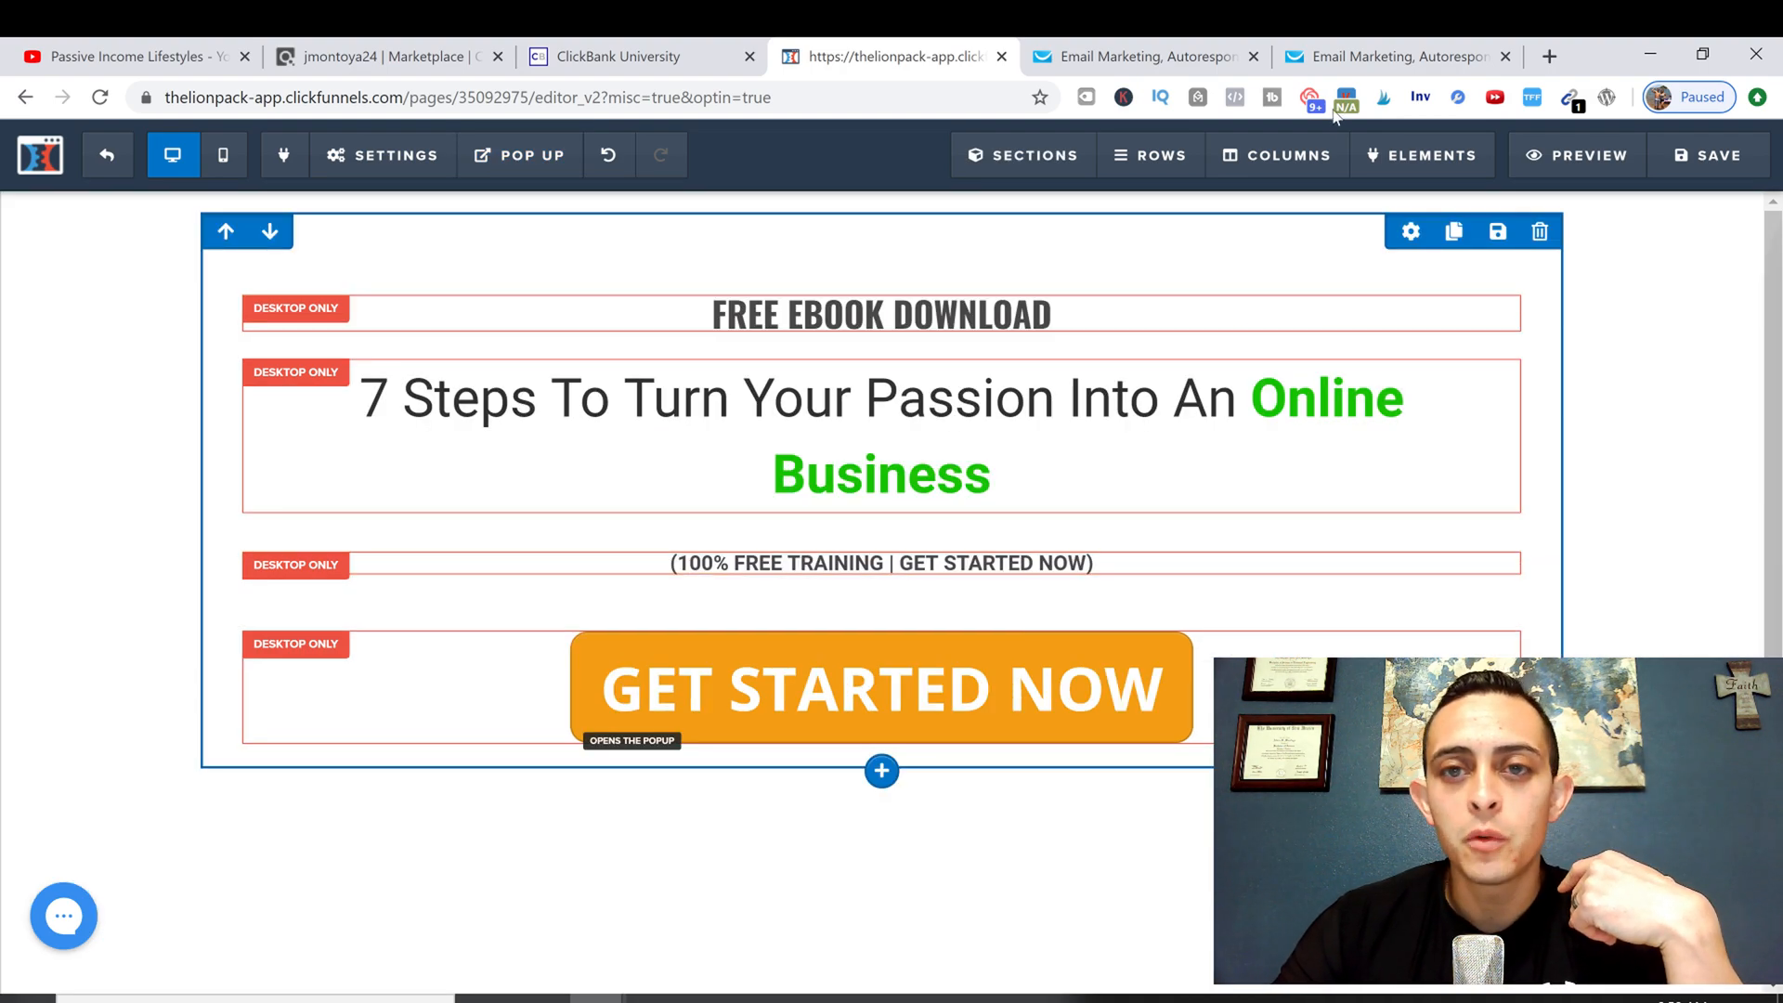
Step: Try out an email input field above the "GET STARTED NOW" button and delete it again
left_click(1420, 156)
left_click(1415, 203)
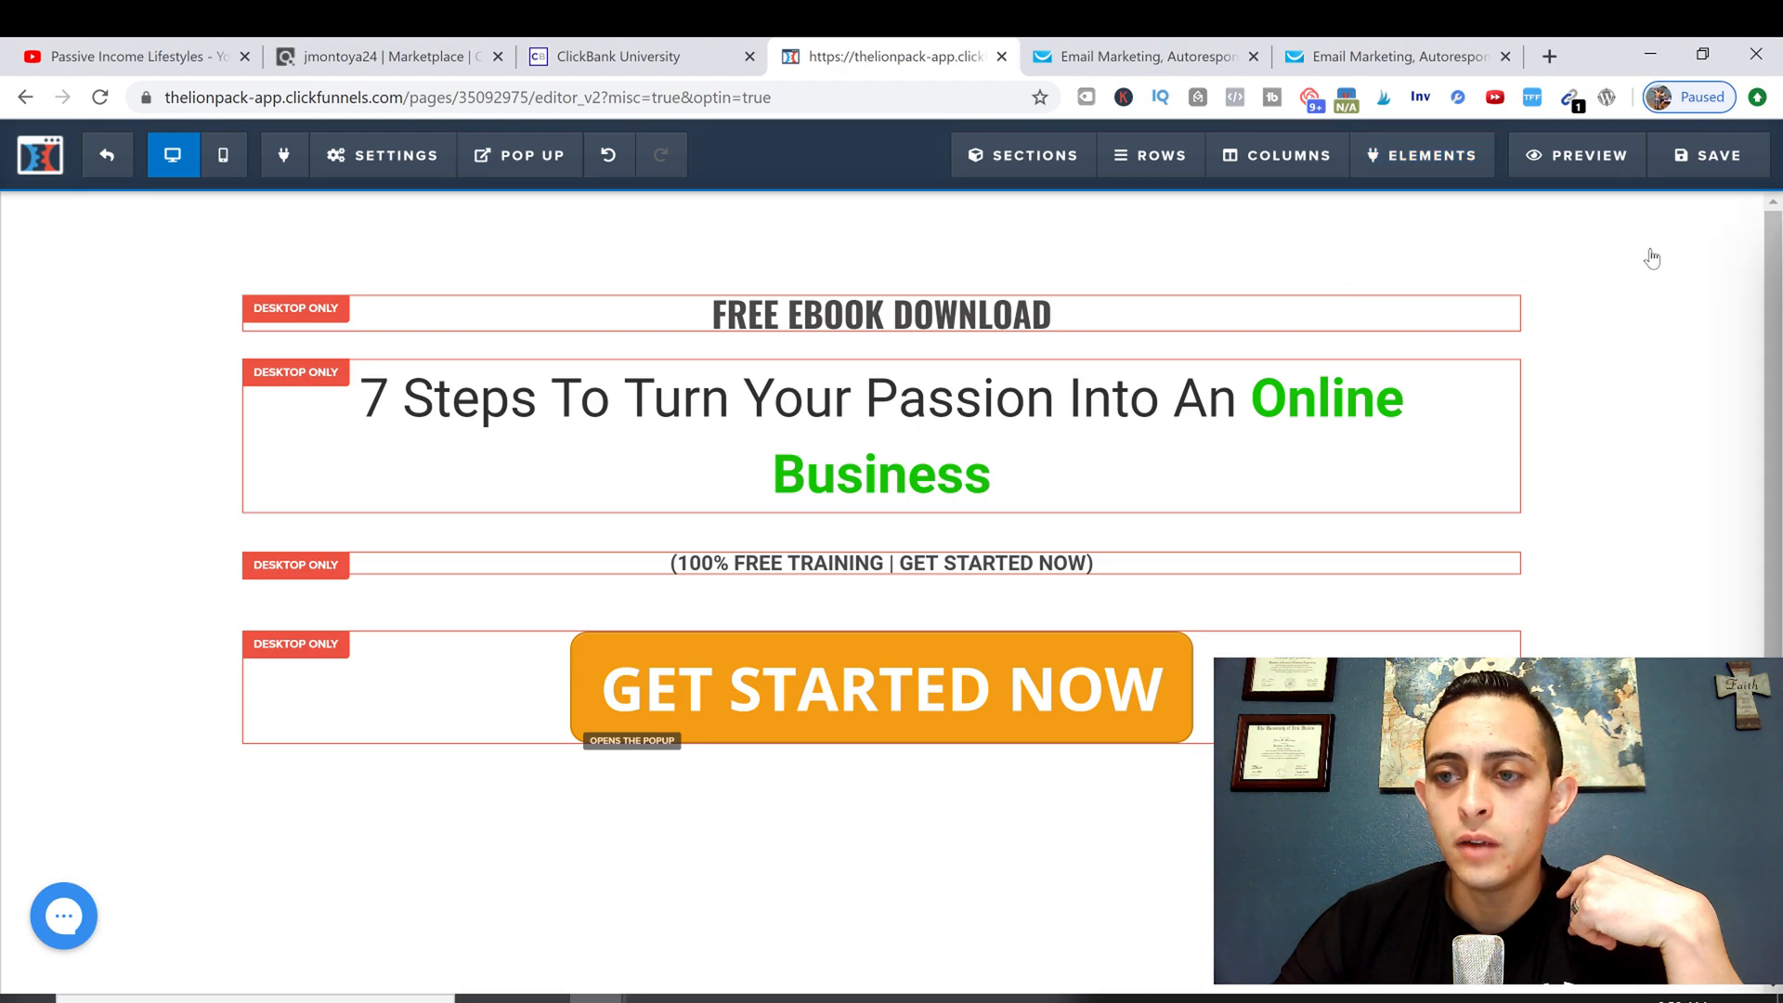
scroll(1434, 612, "down", 3)
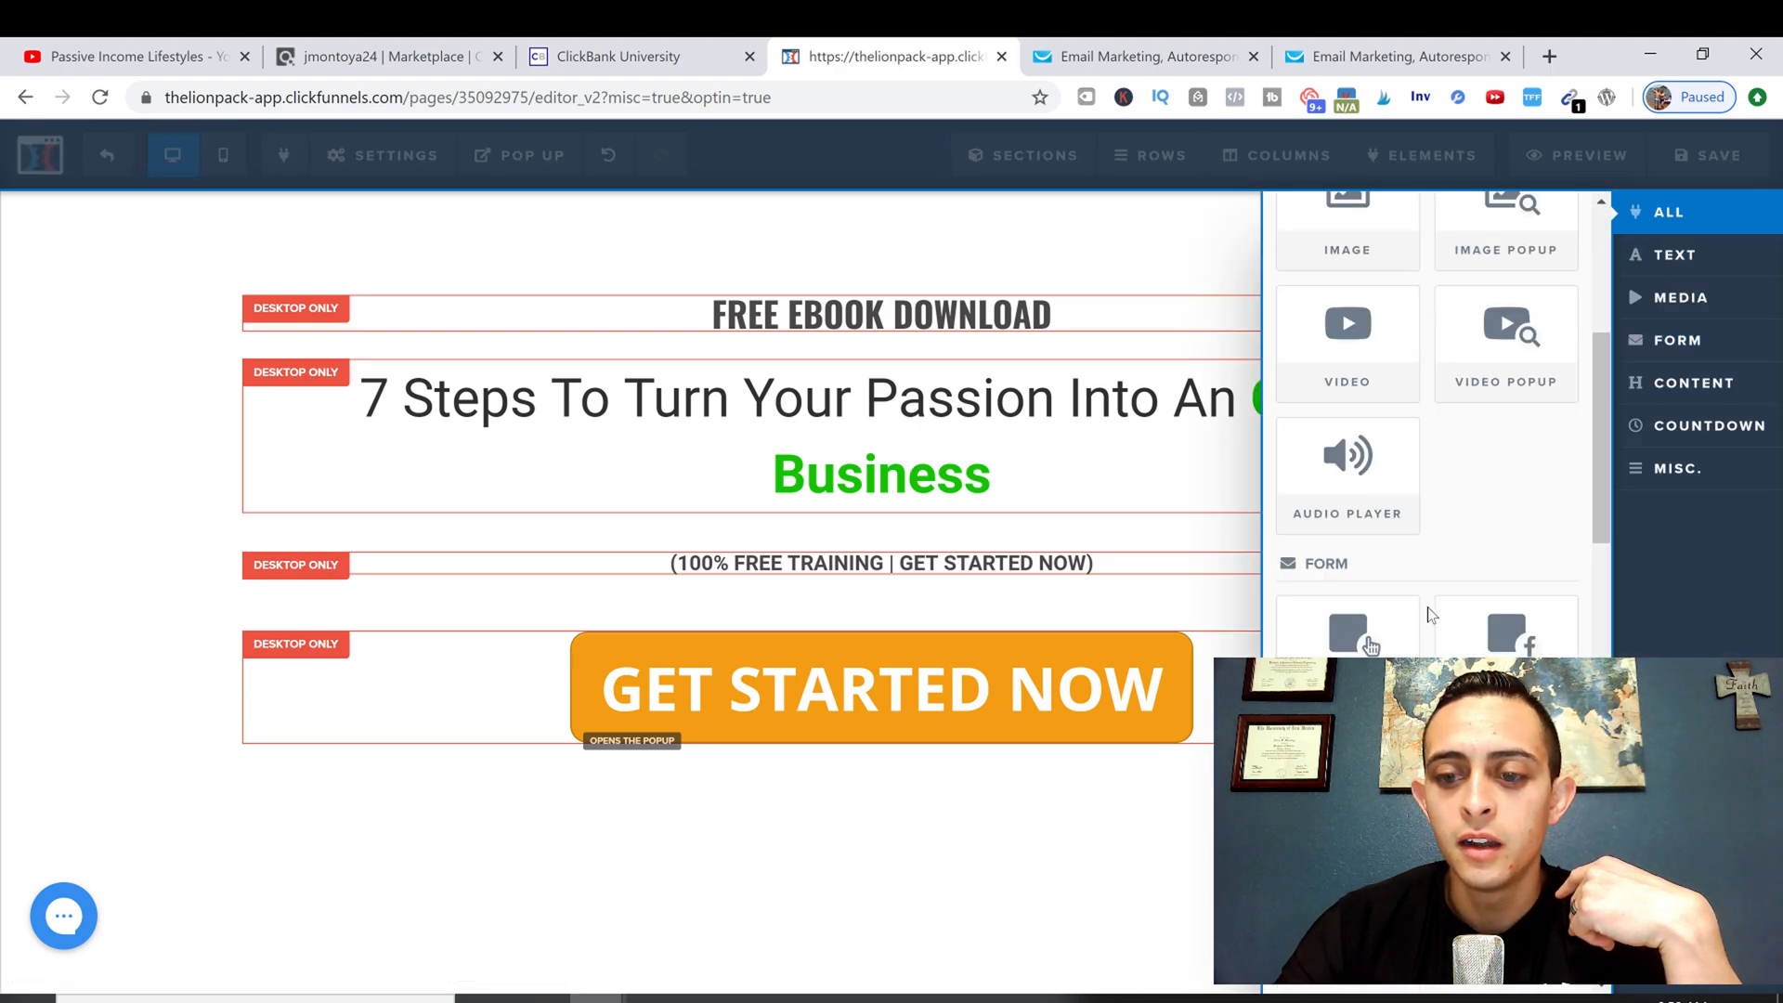
left_click(920, 634)
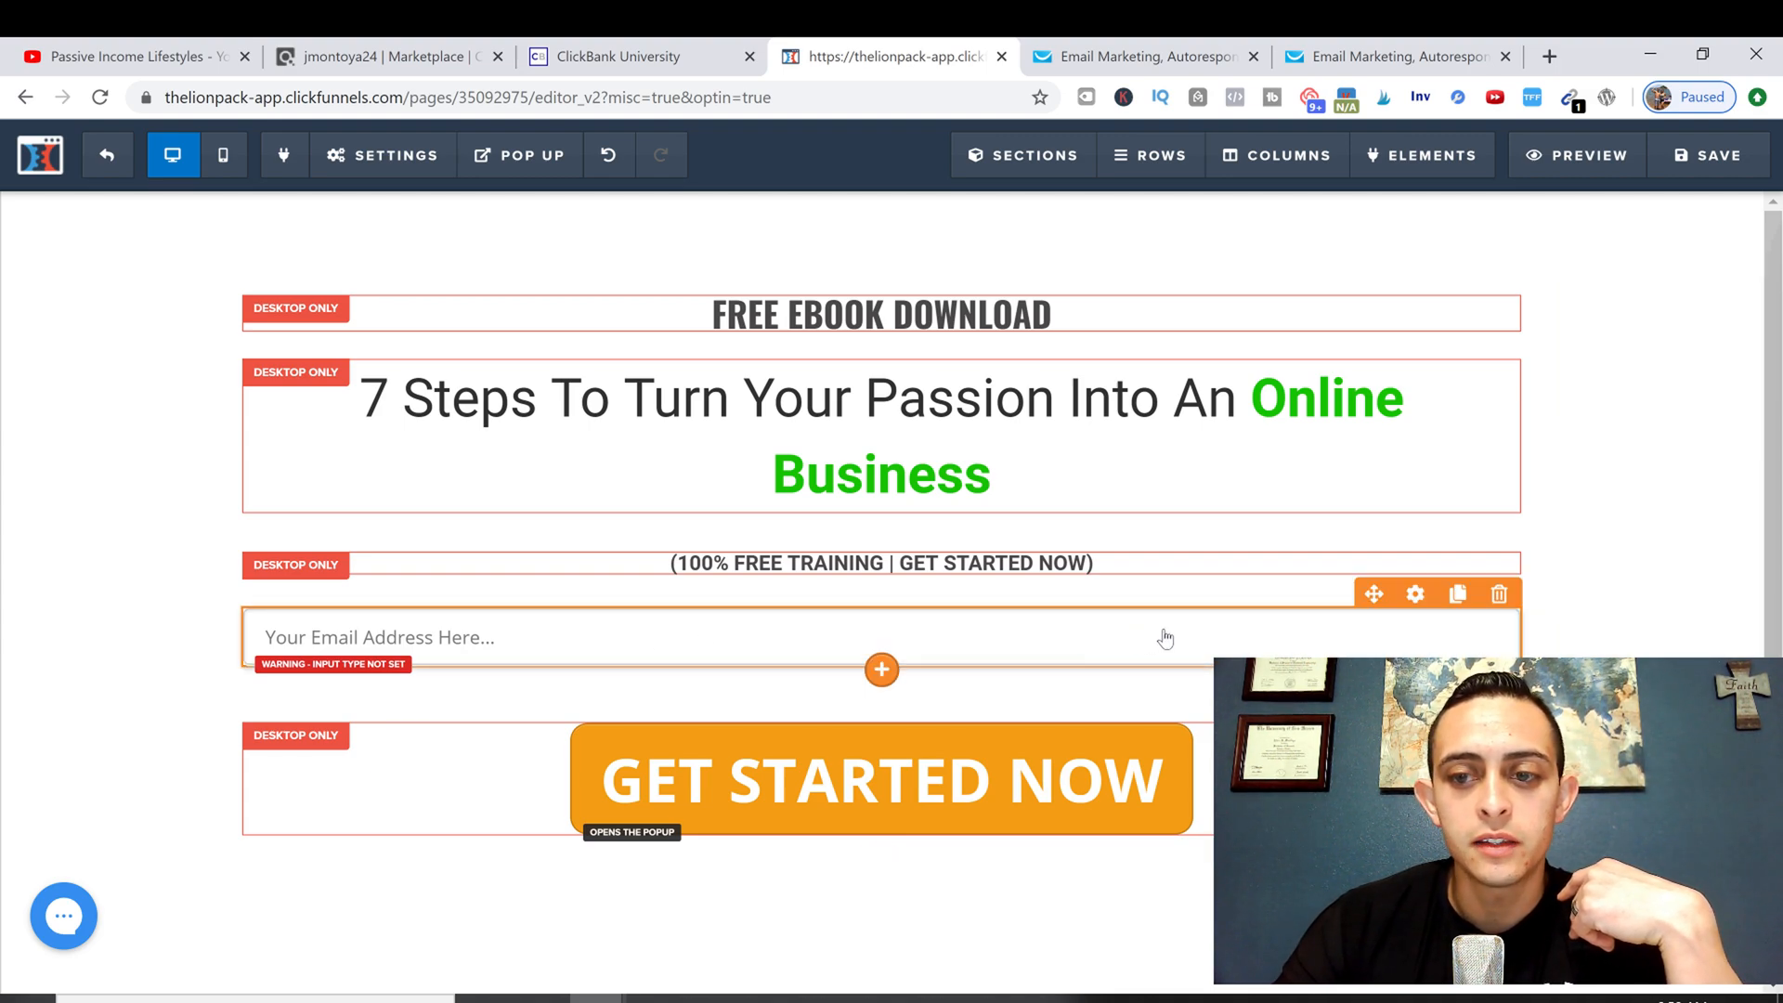
left_click(1499, 593)
left_click(1004, 228)
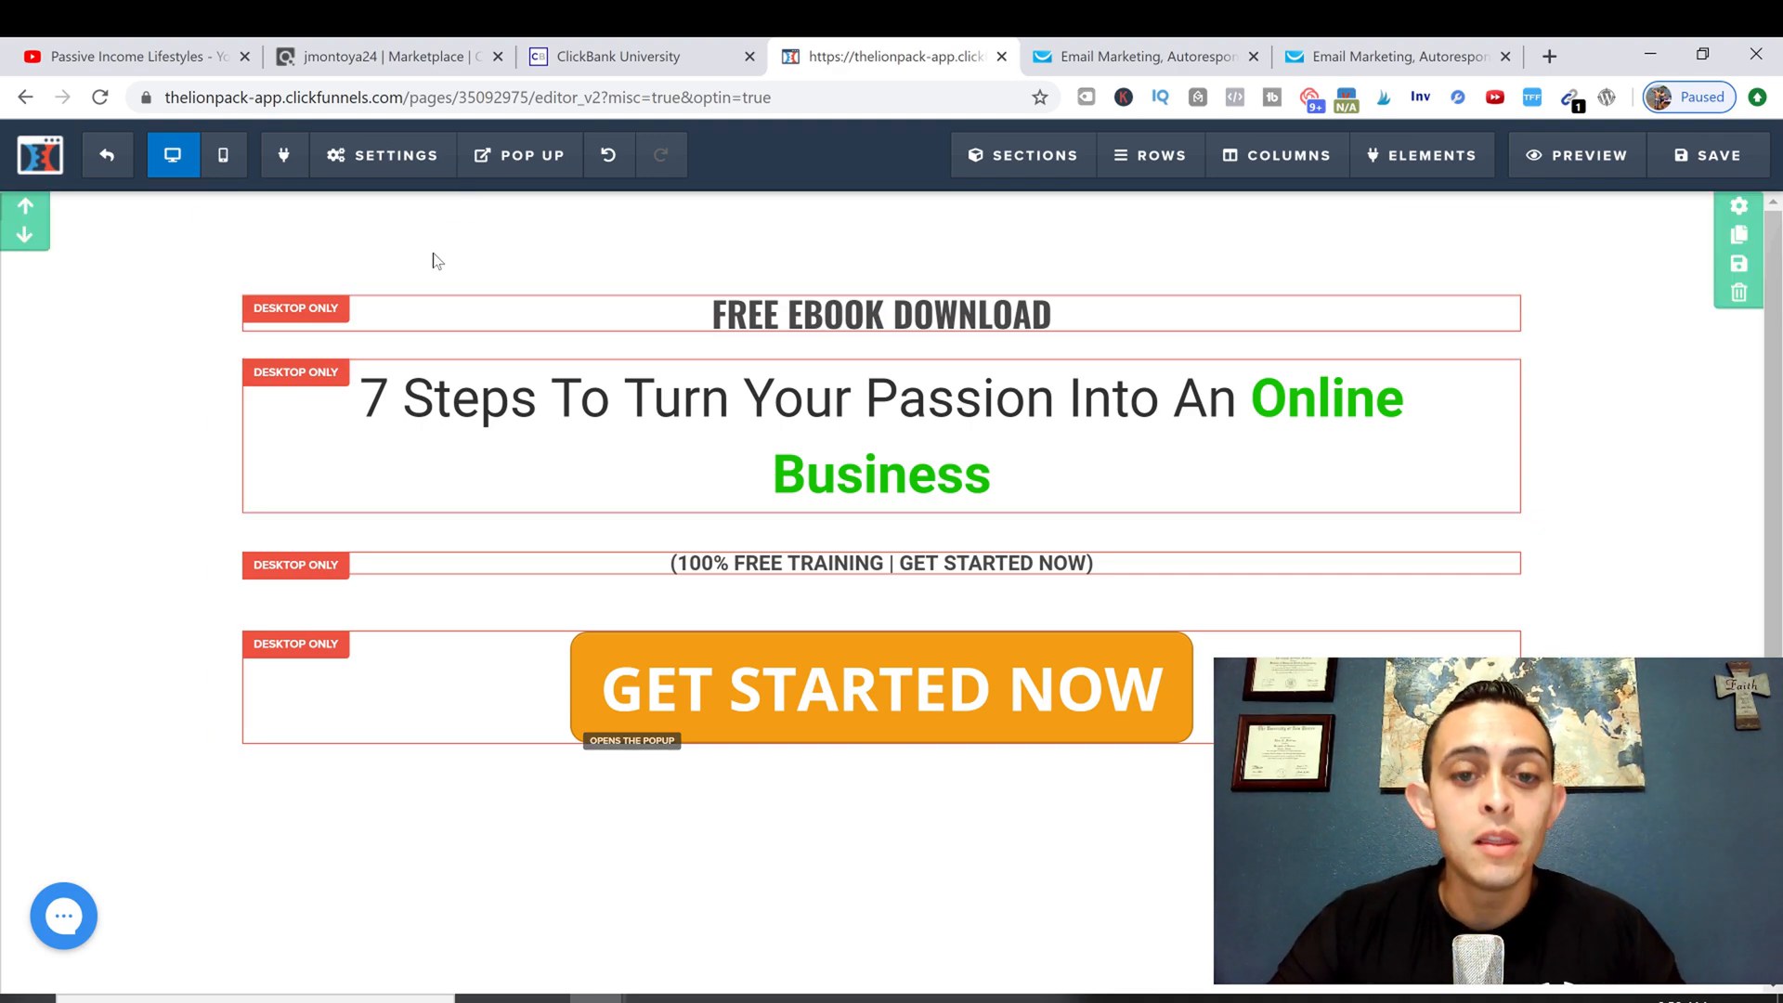
Step: Replace the On Submit Go To address in the page's general settings with the encrypted HopLink copied from the ClickBank HopLink Generator
left_click(418, 158)
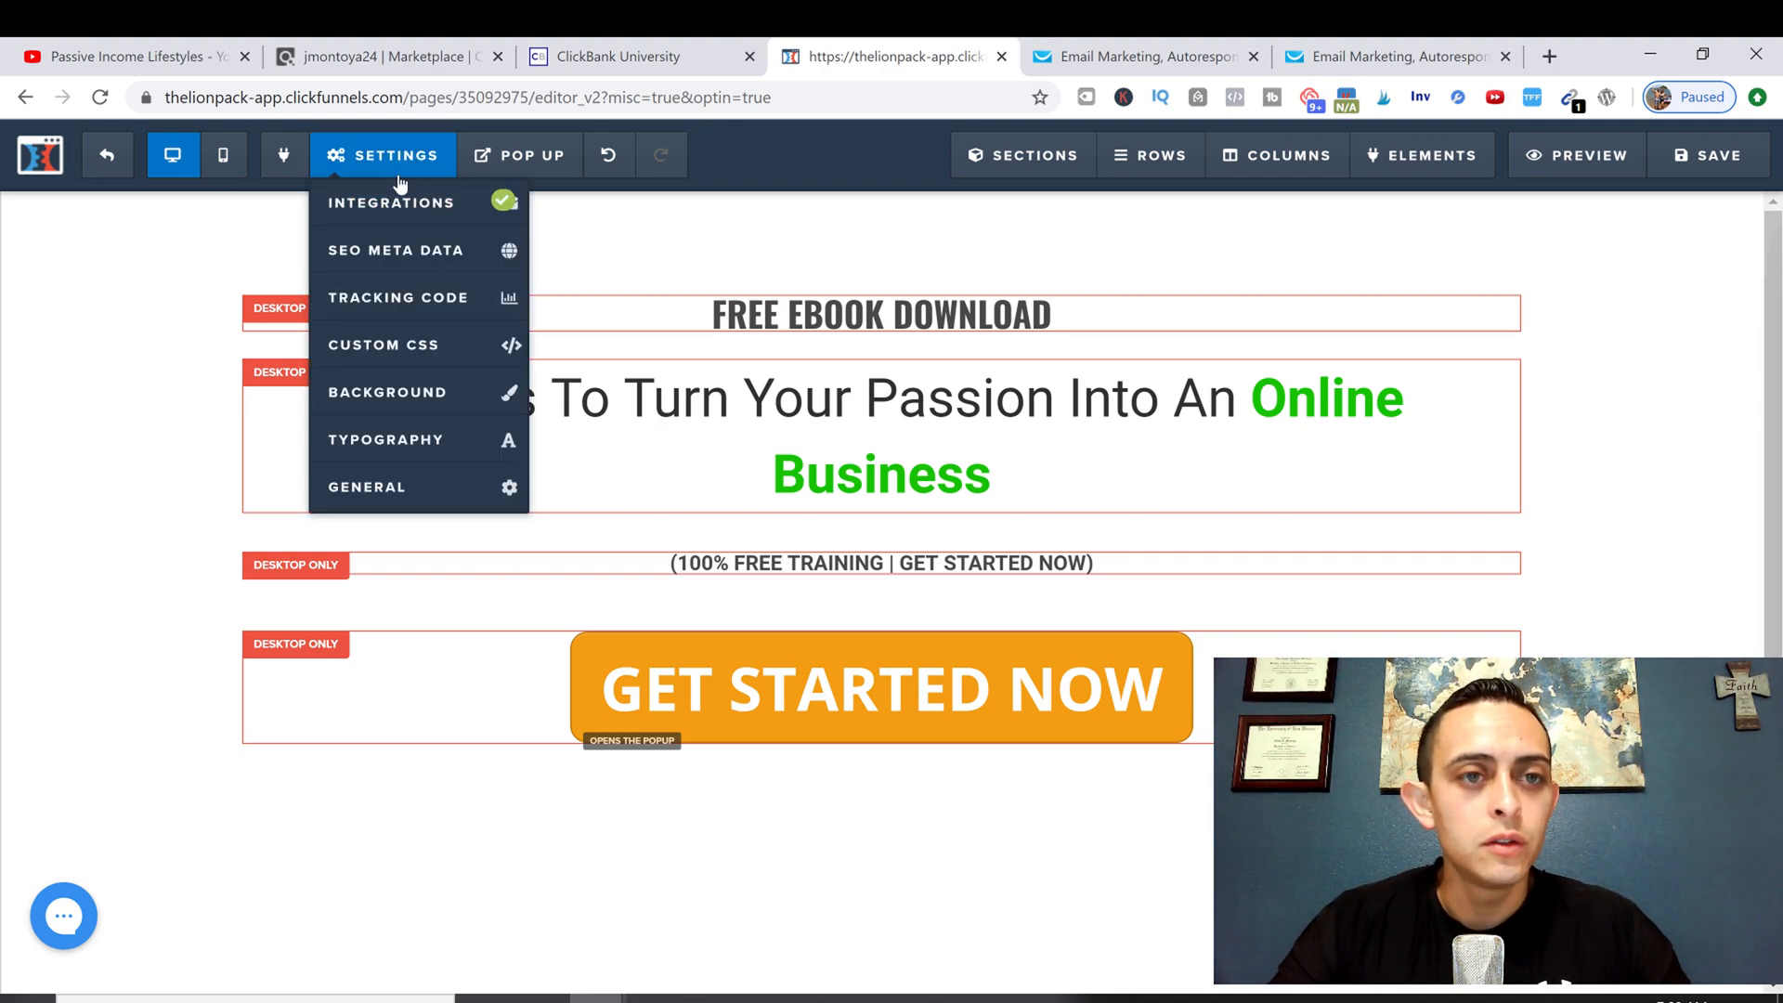
left_click(398, 489)
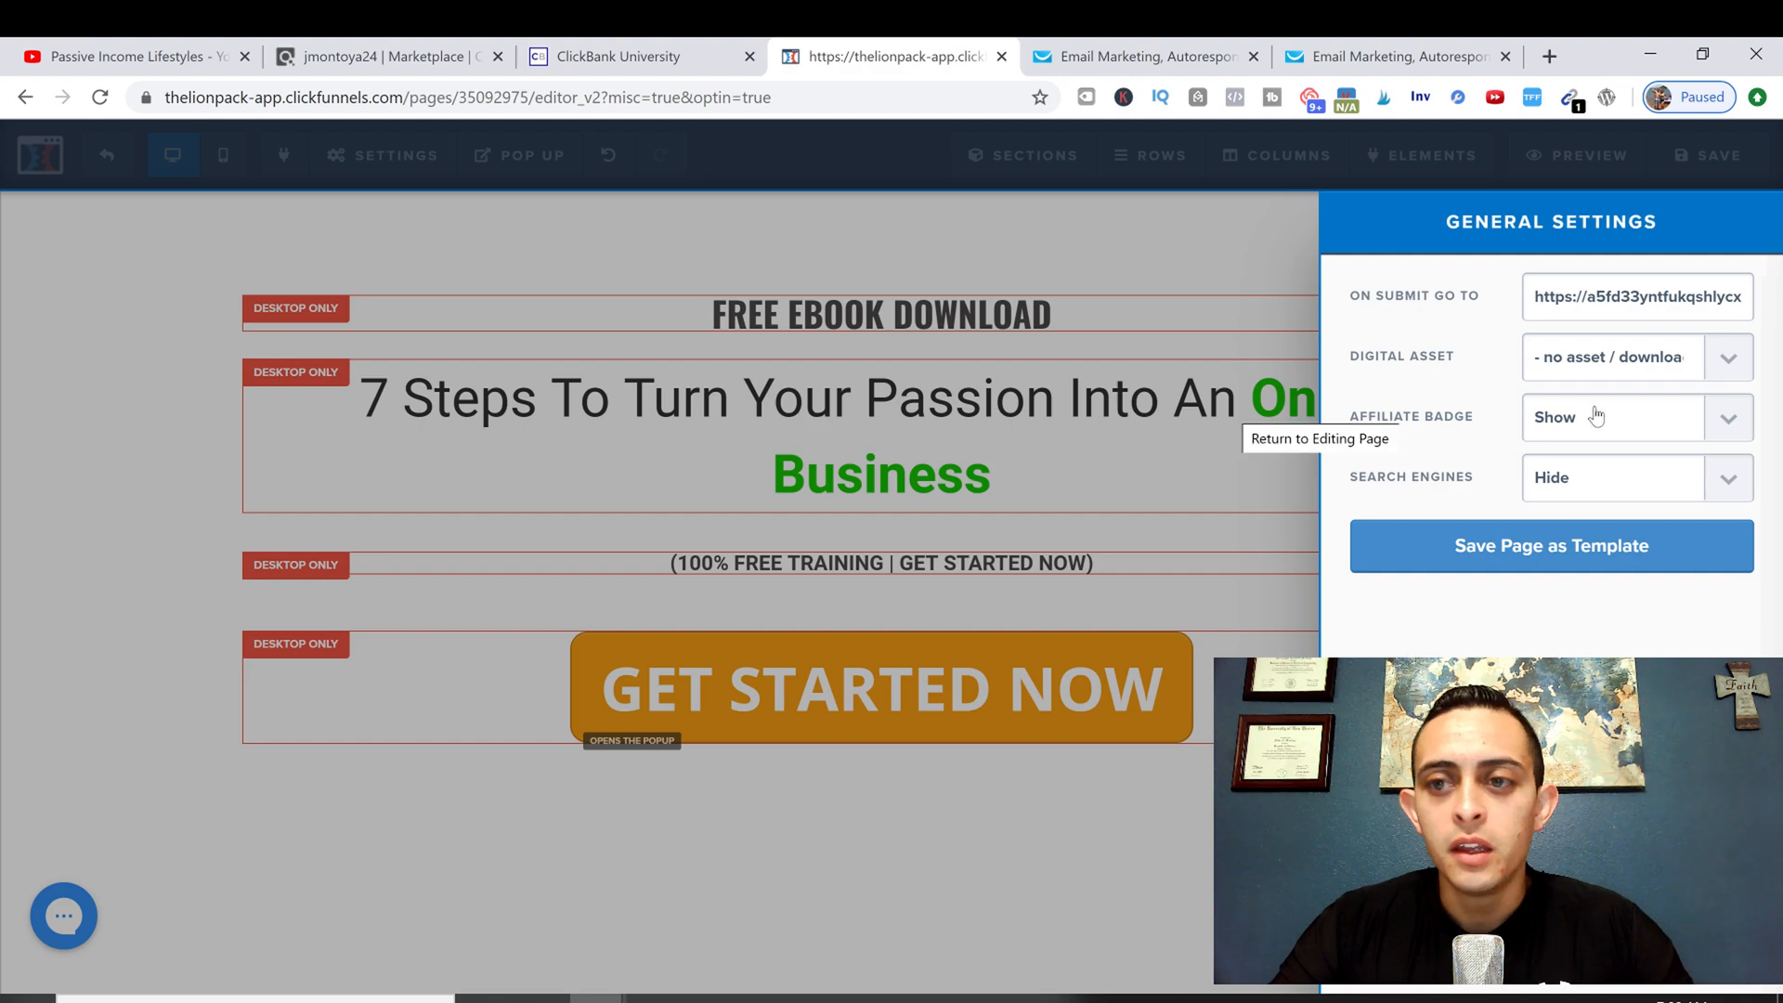
left_click_drag(1534, 296, 1781, 297)
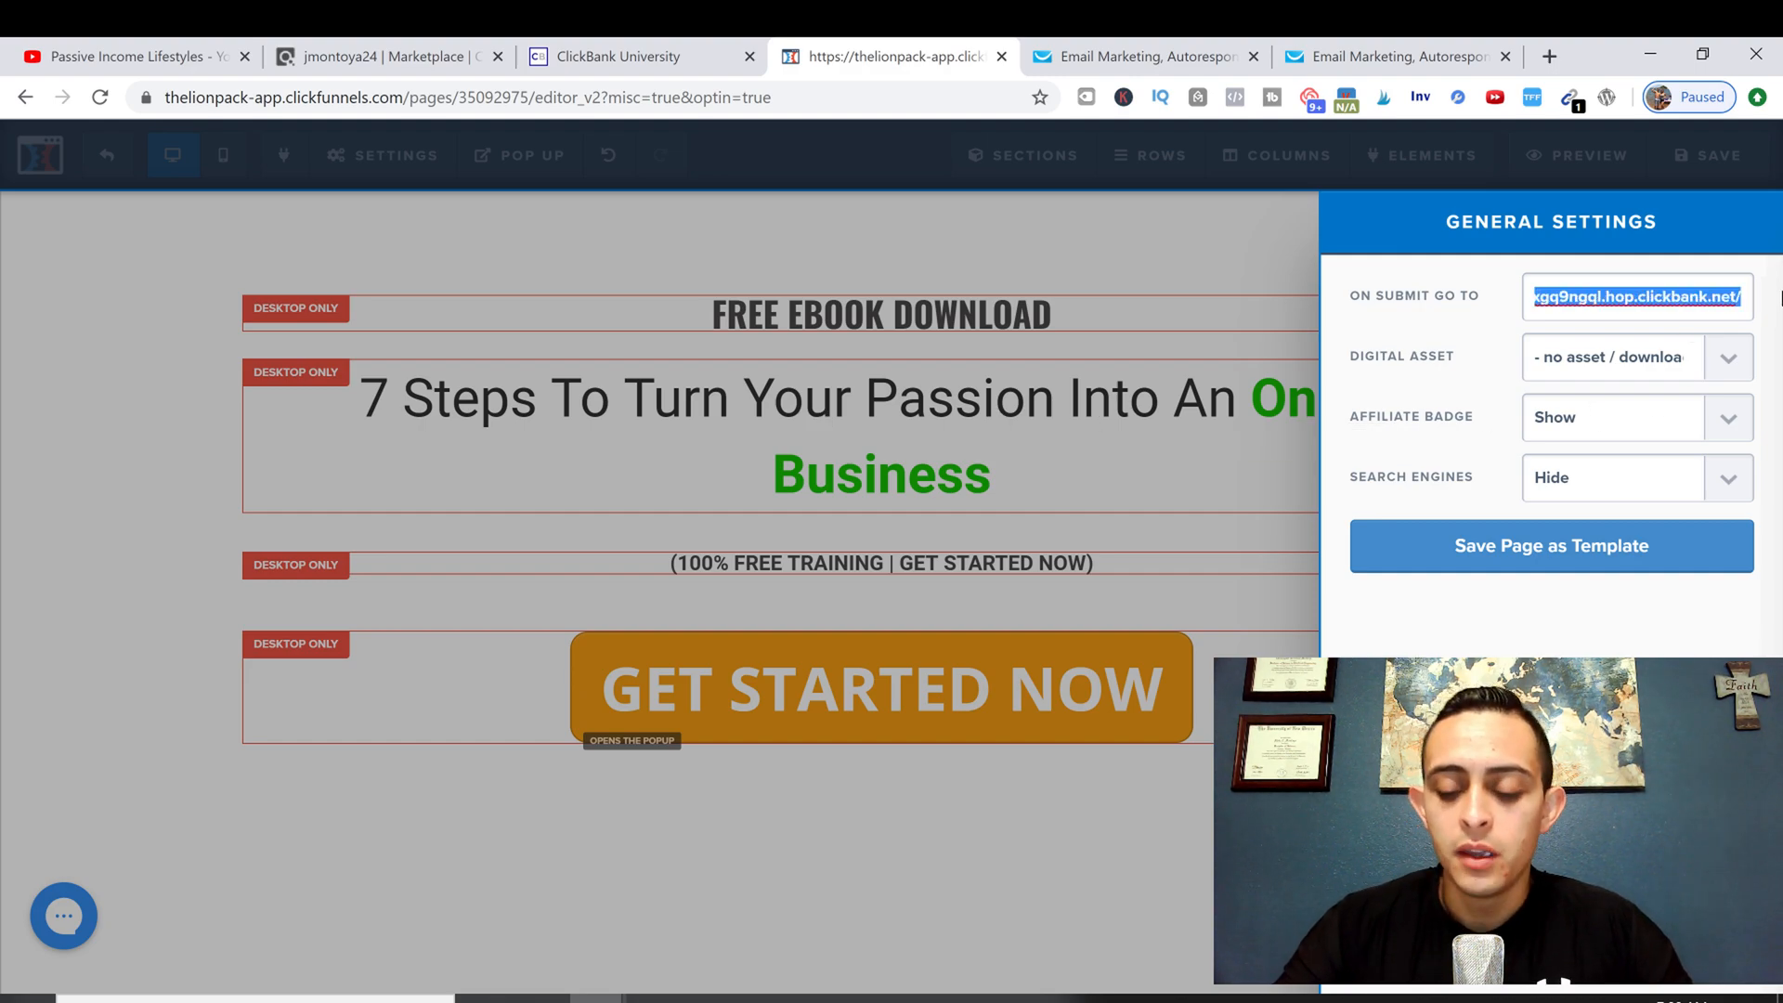
key("BackSpace")
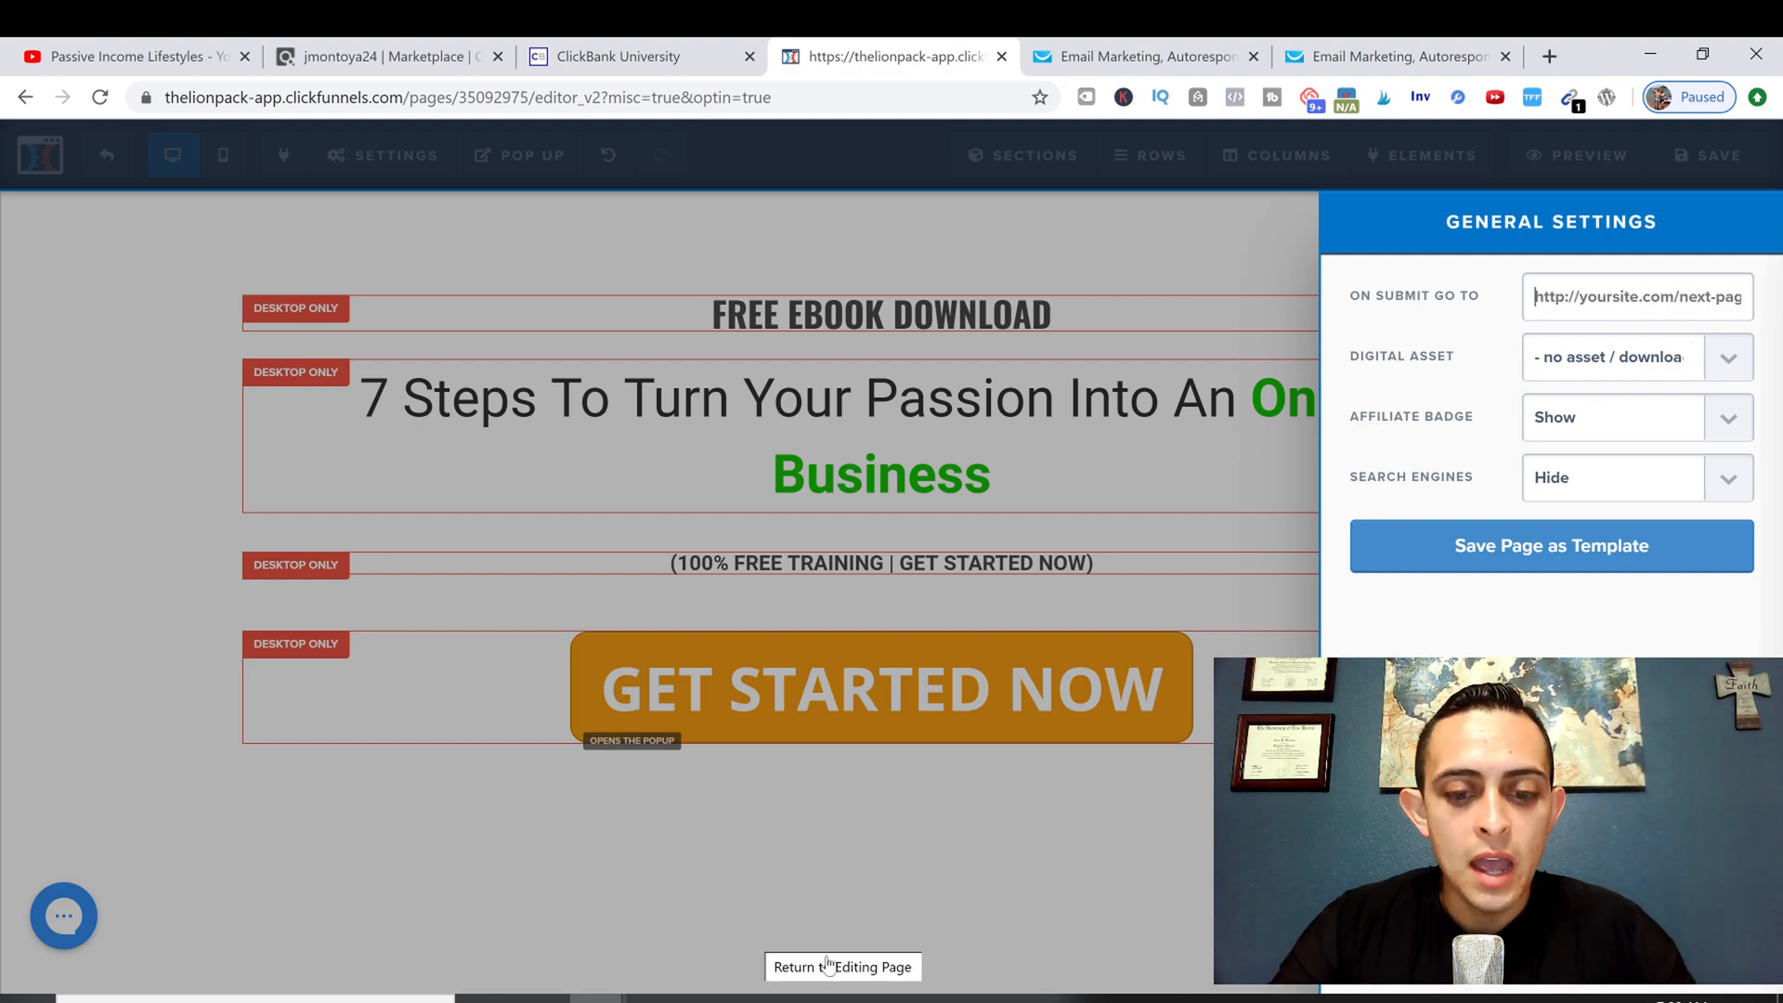
mouse_move(613, 998)
left_click(843, 895)
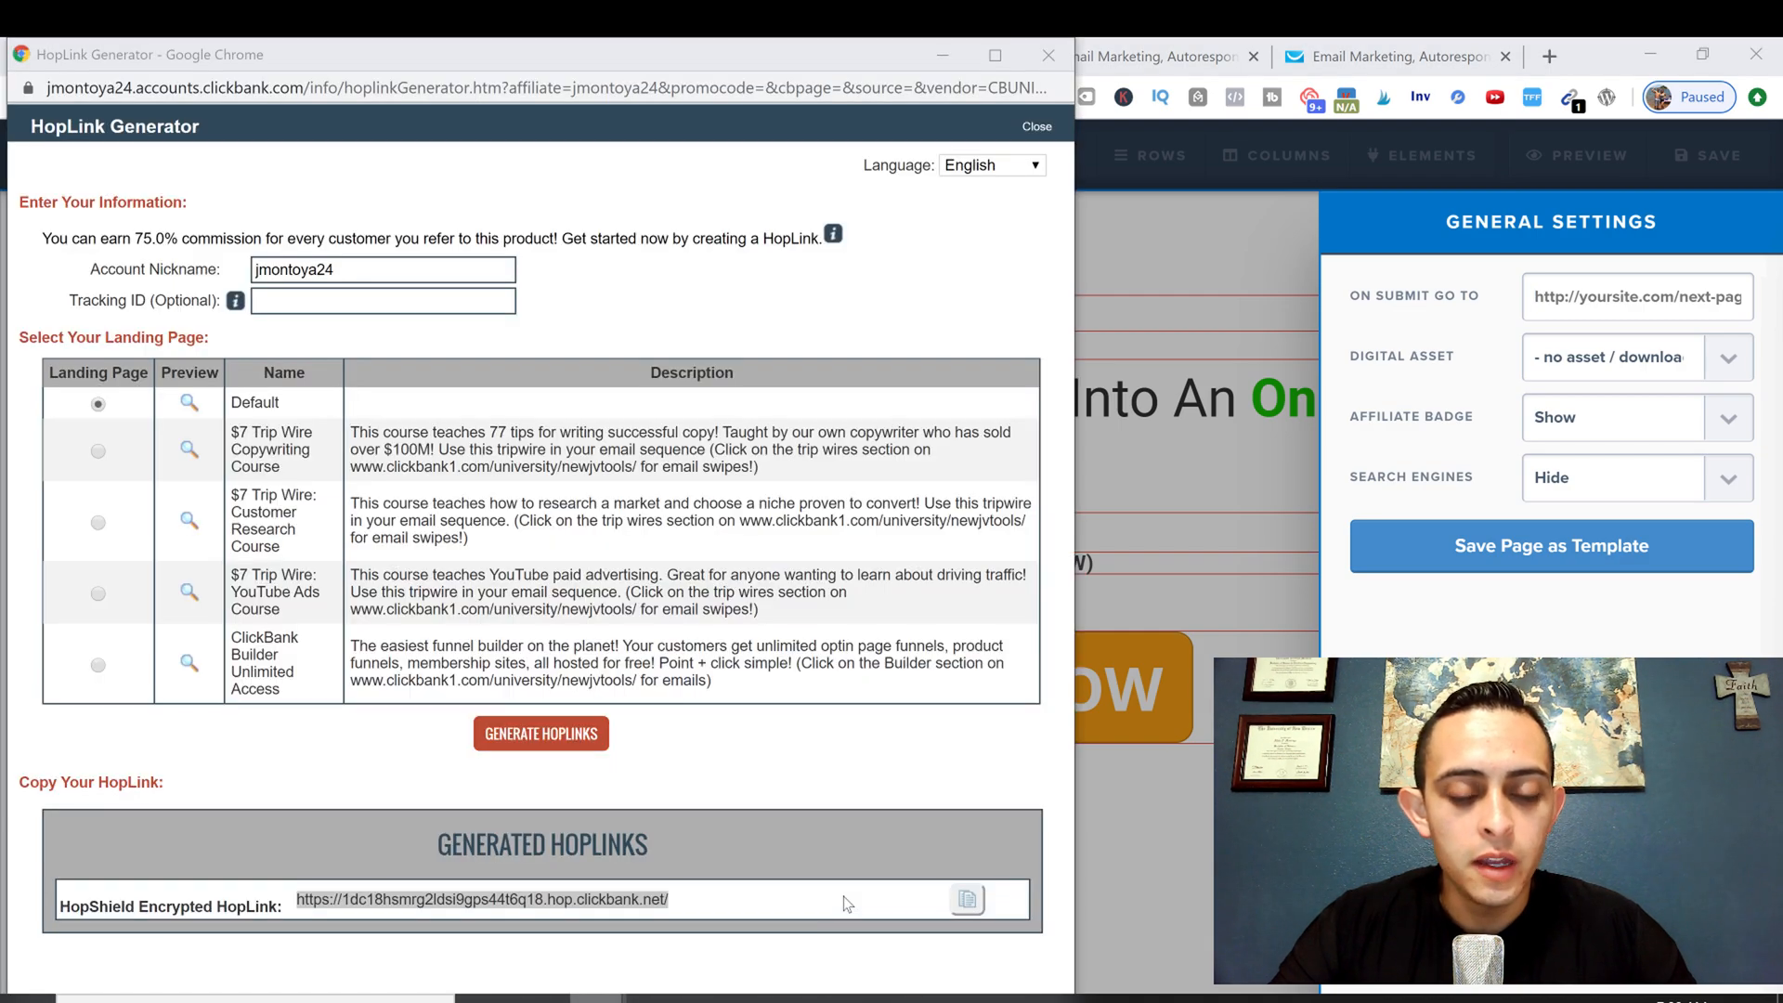
left_click(956, 899)
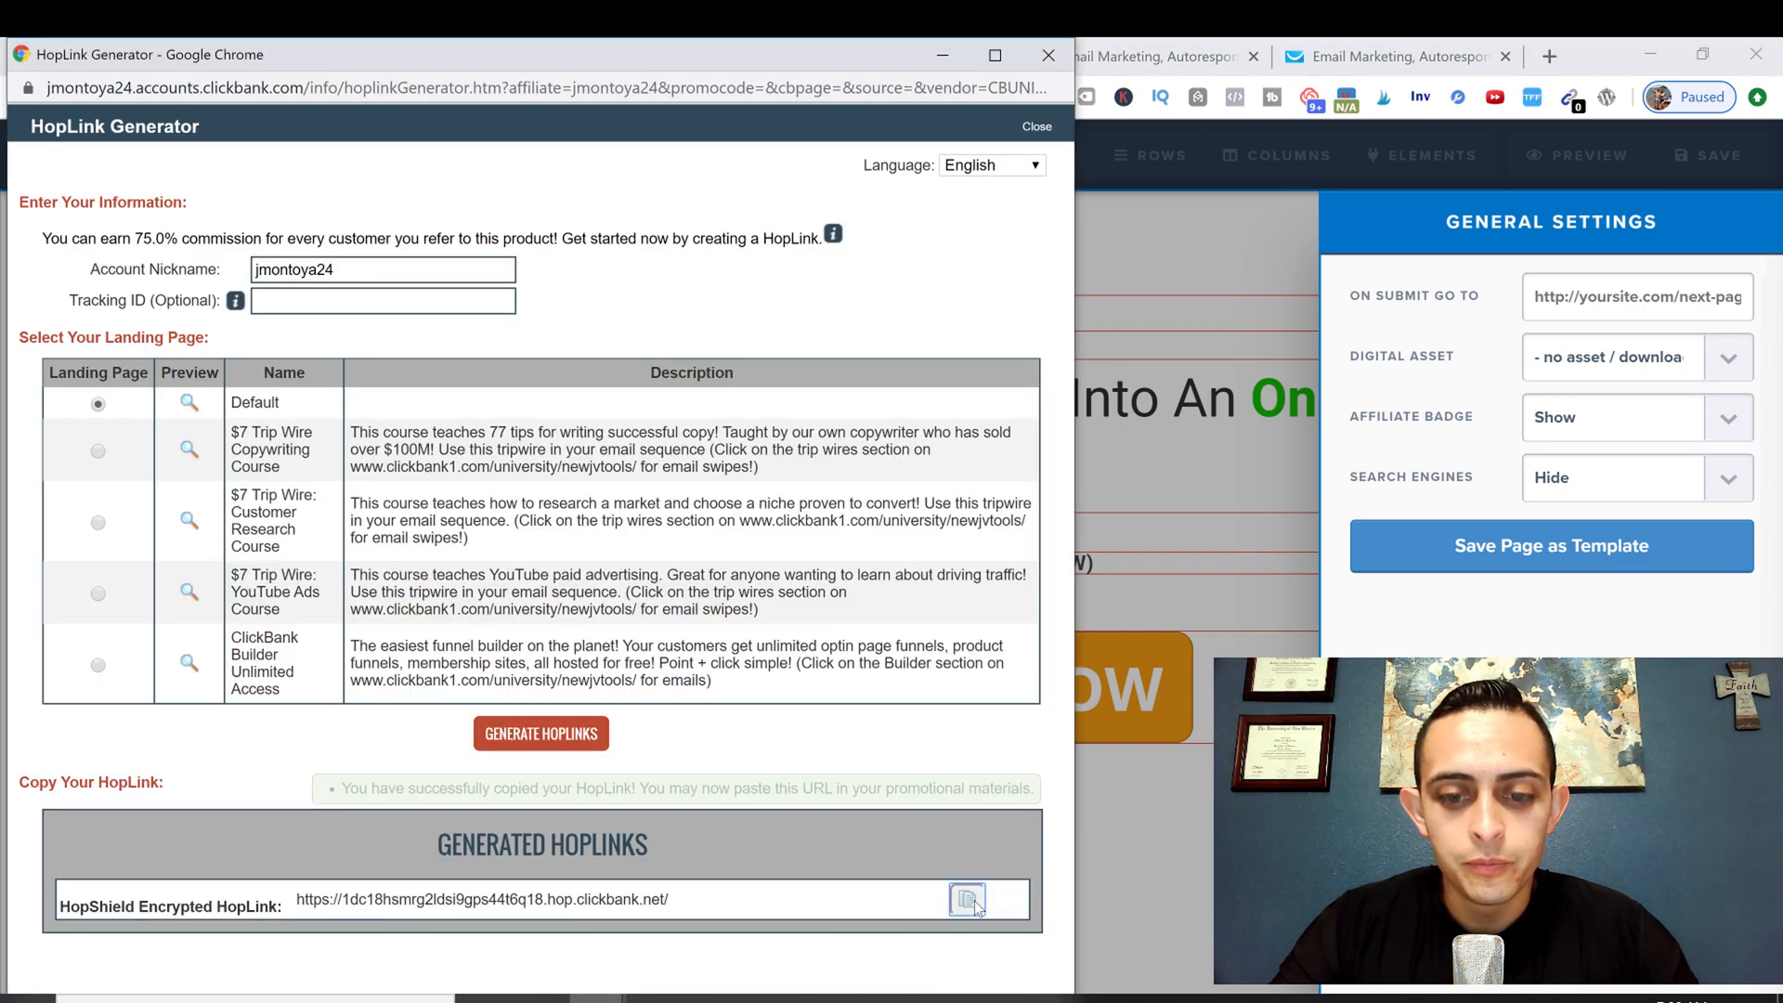
key("alt+Tab")
key("ctrl+v")
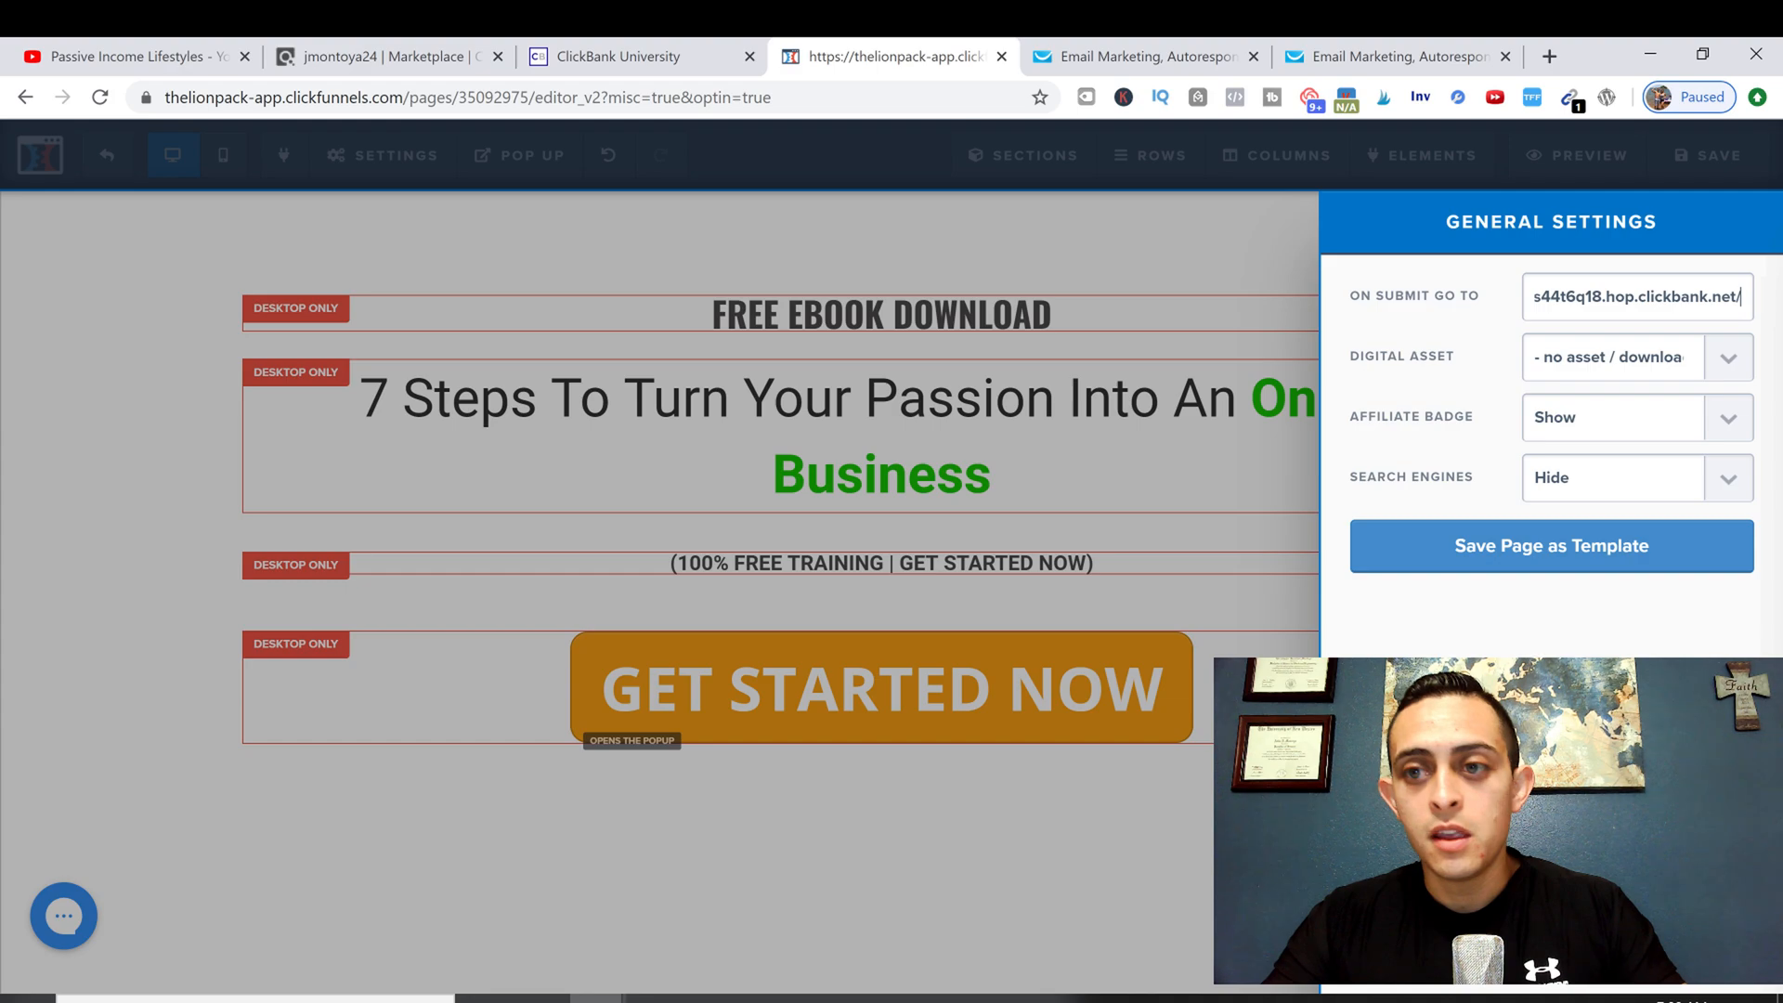
left_click(669, 481)
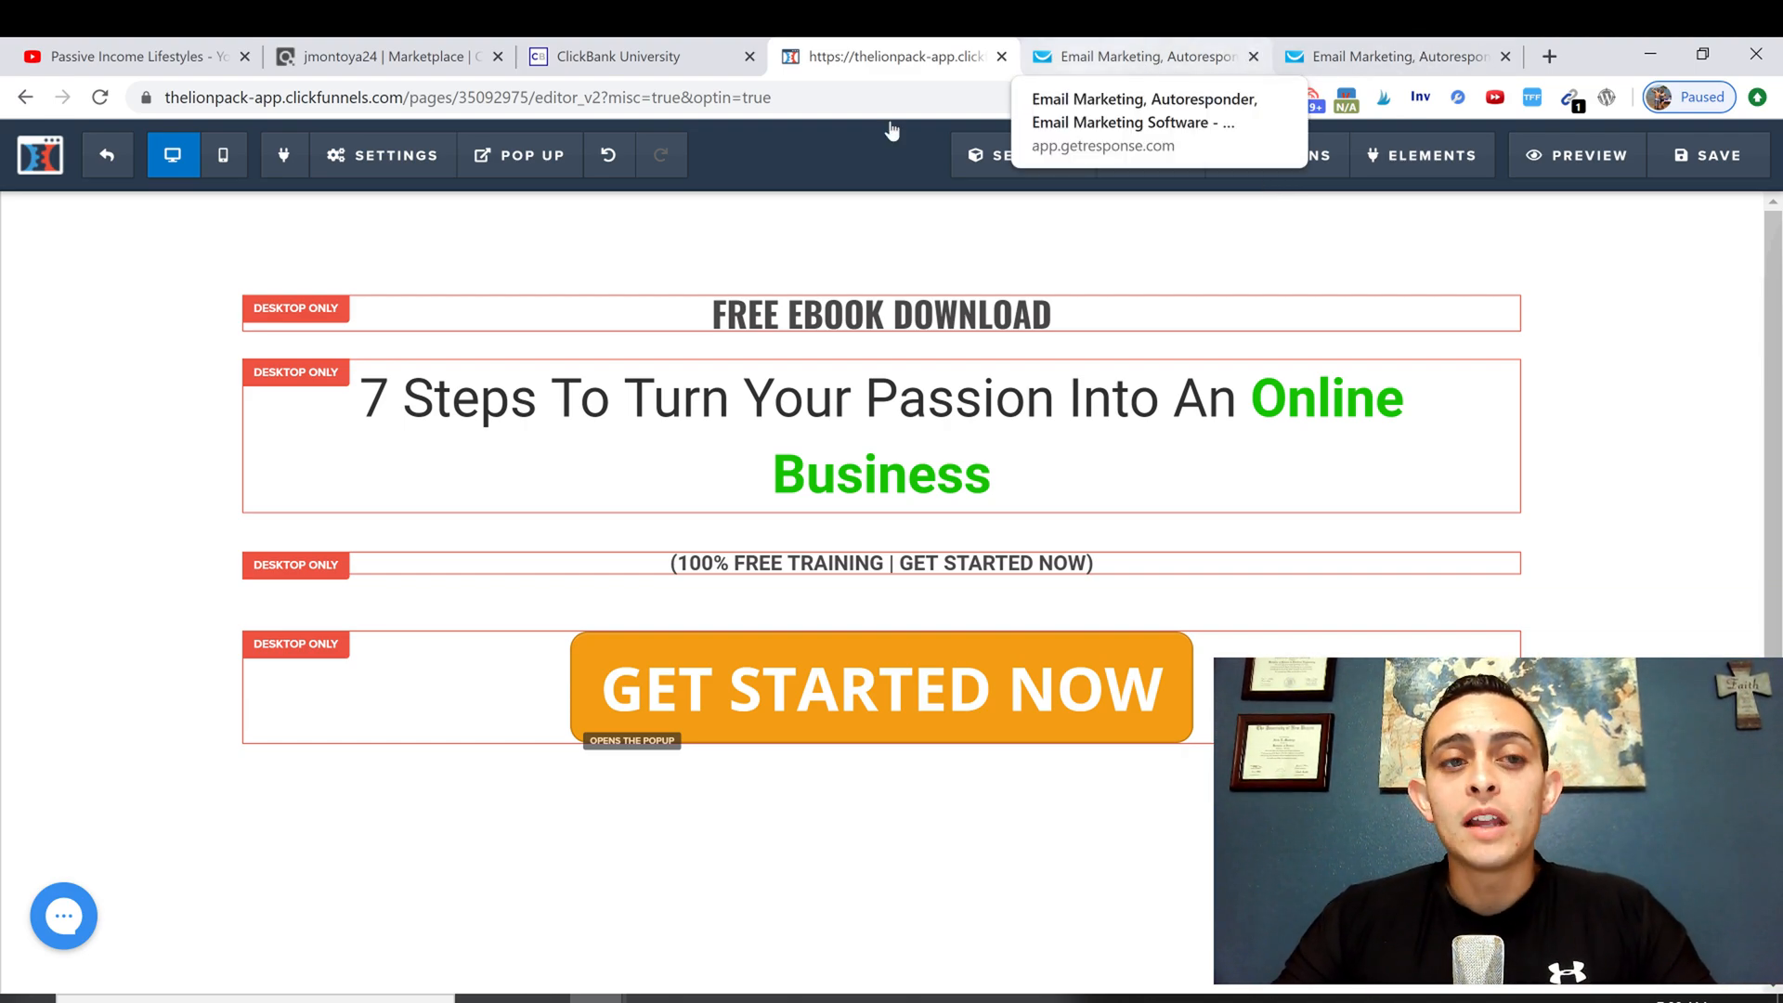
Step: Switch to GetResponse and review the contact lists with their creation dates and numbers of contacts
left_click(1184, 62)
left_click(1363, 288)
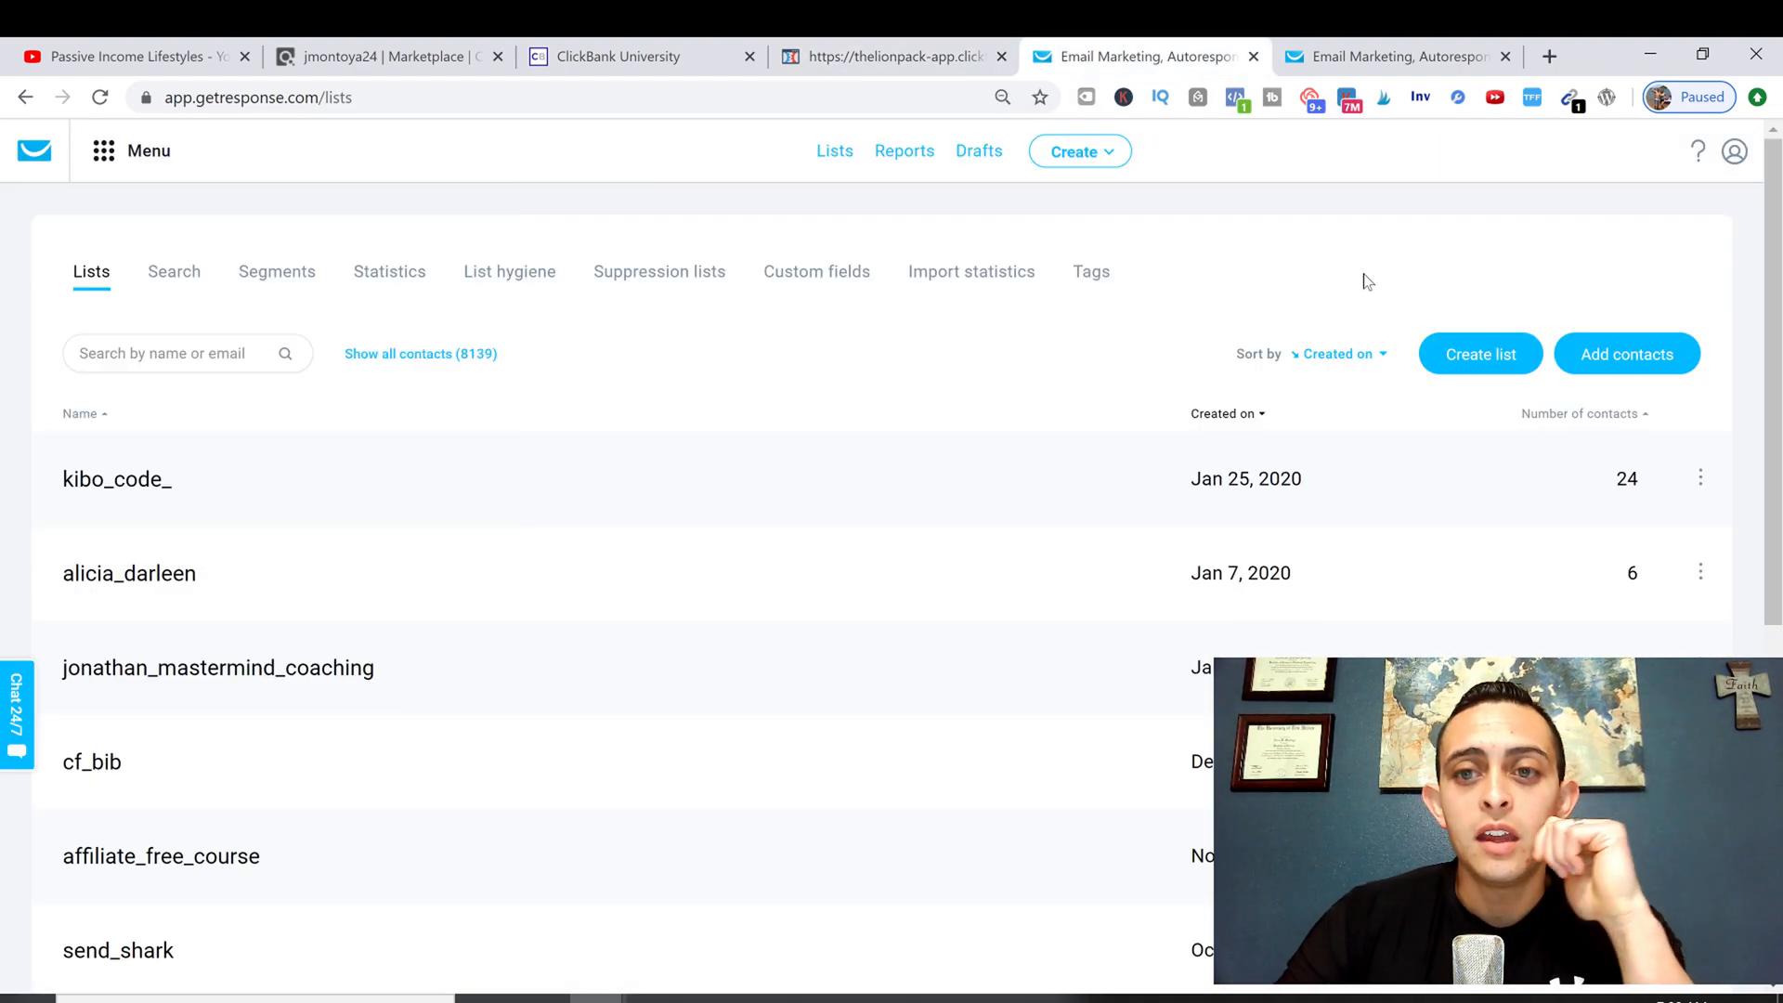
scroll(891, 275, "down", 5)
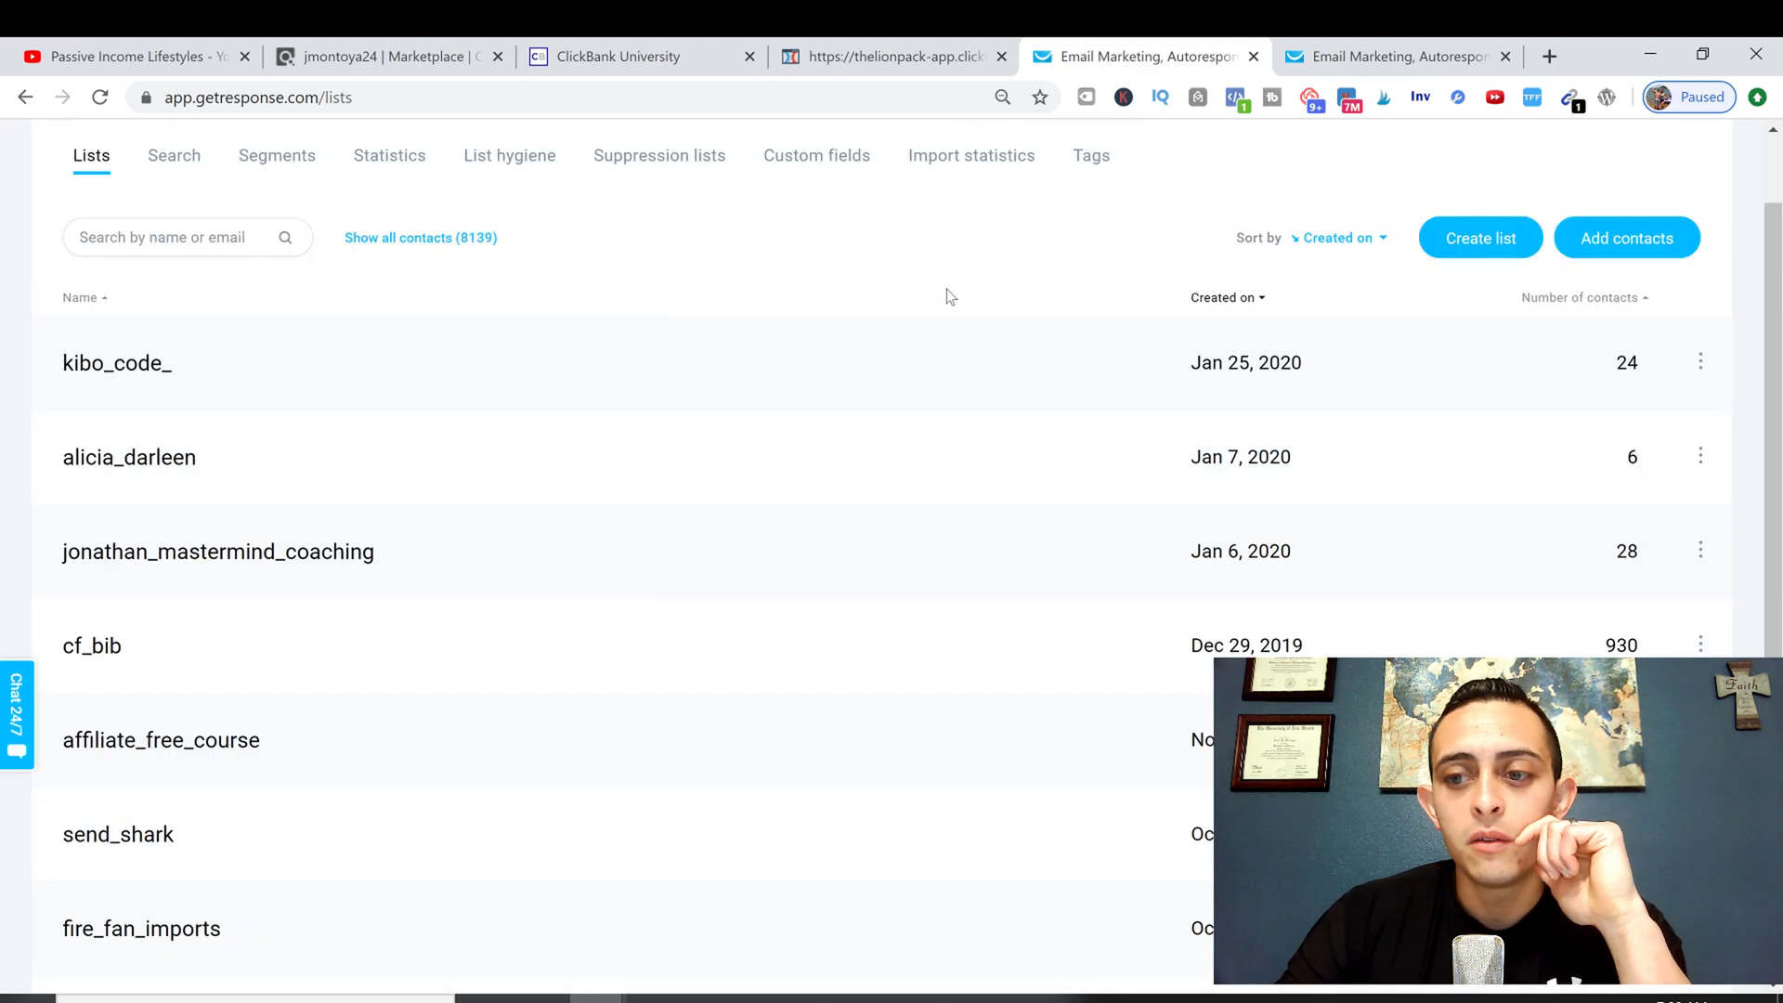
scroll(1504, 376, "down", 1)
scroll(1662, 422, "up", 3)
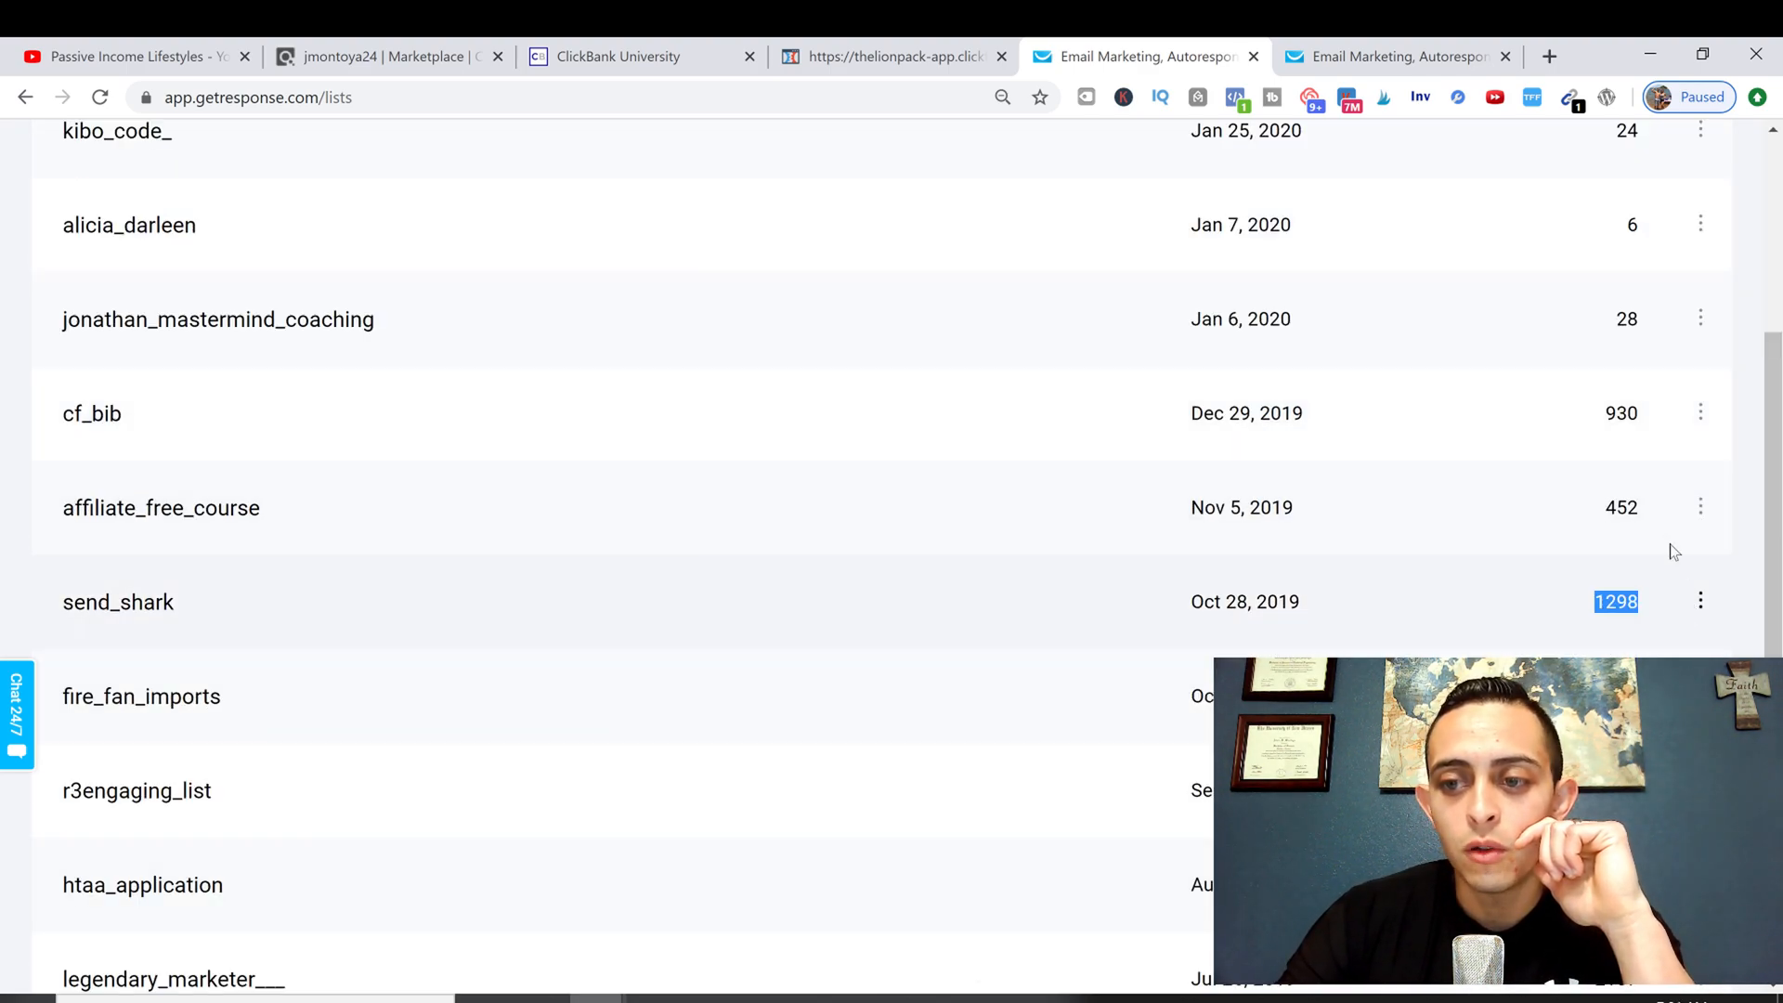
double_click(1615, 601)
scroll(1615, 558, "down", 3)
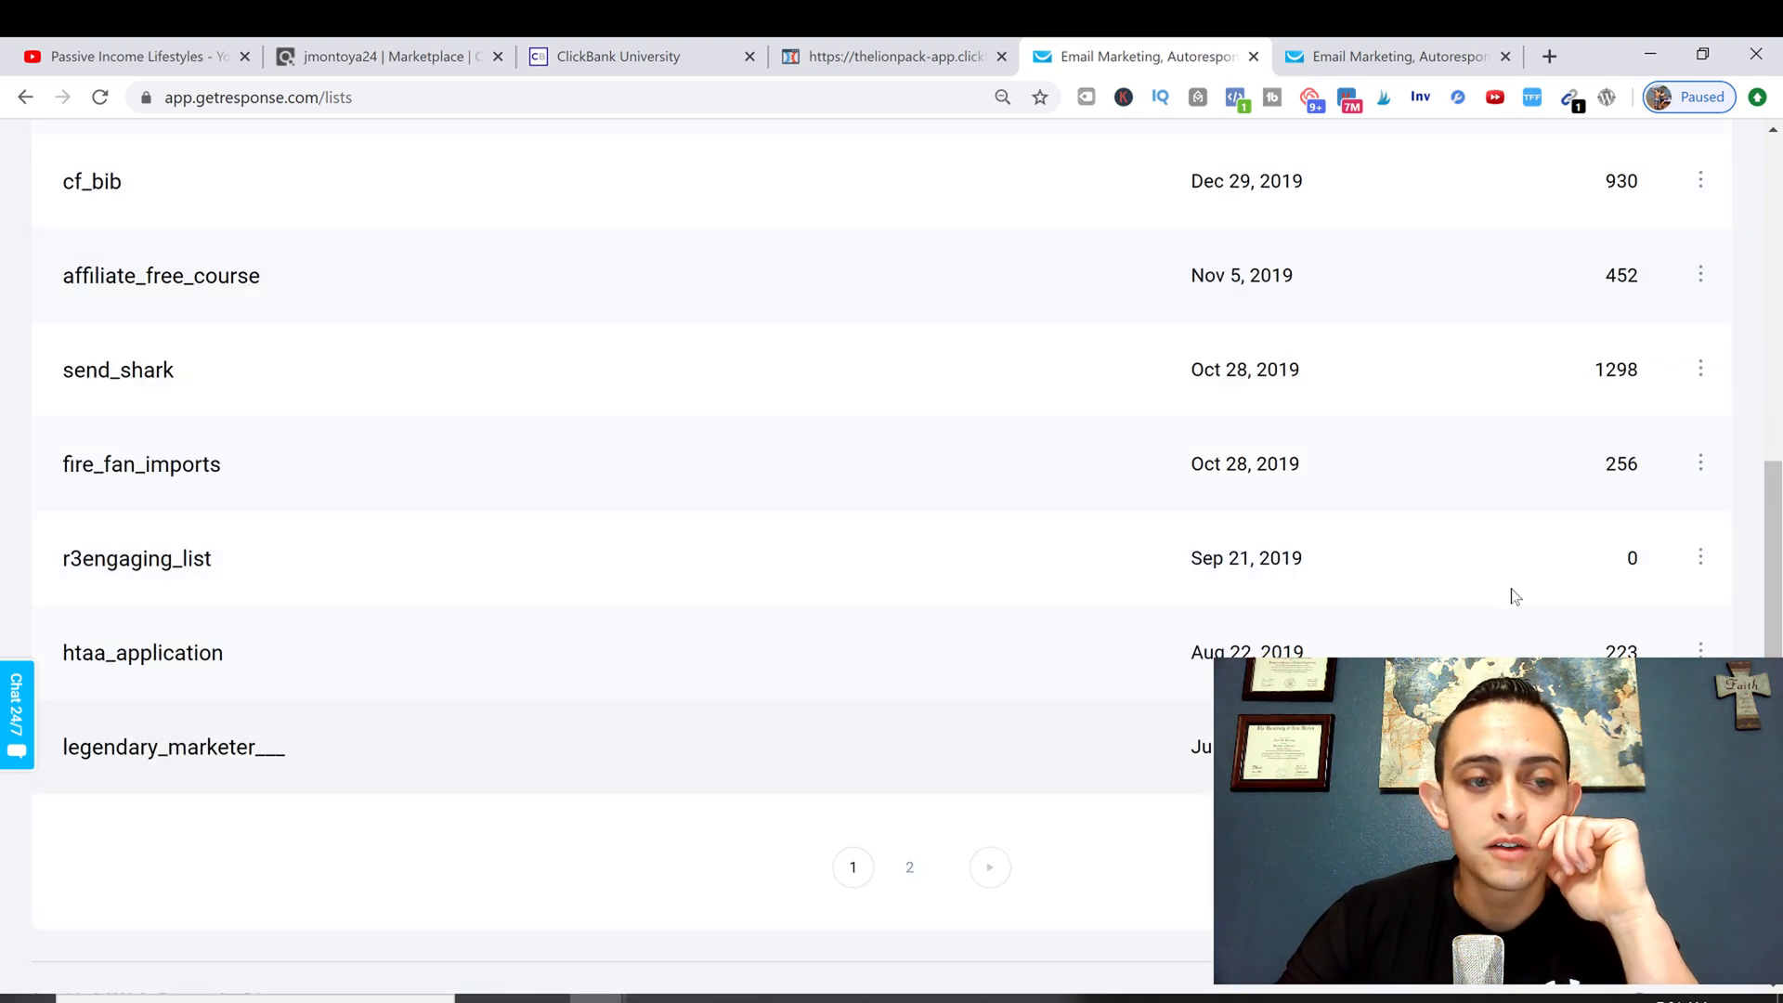
scroll(1496, 585, "up", 4)
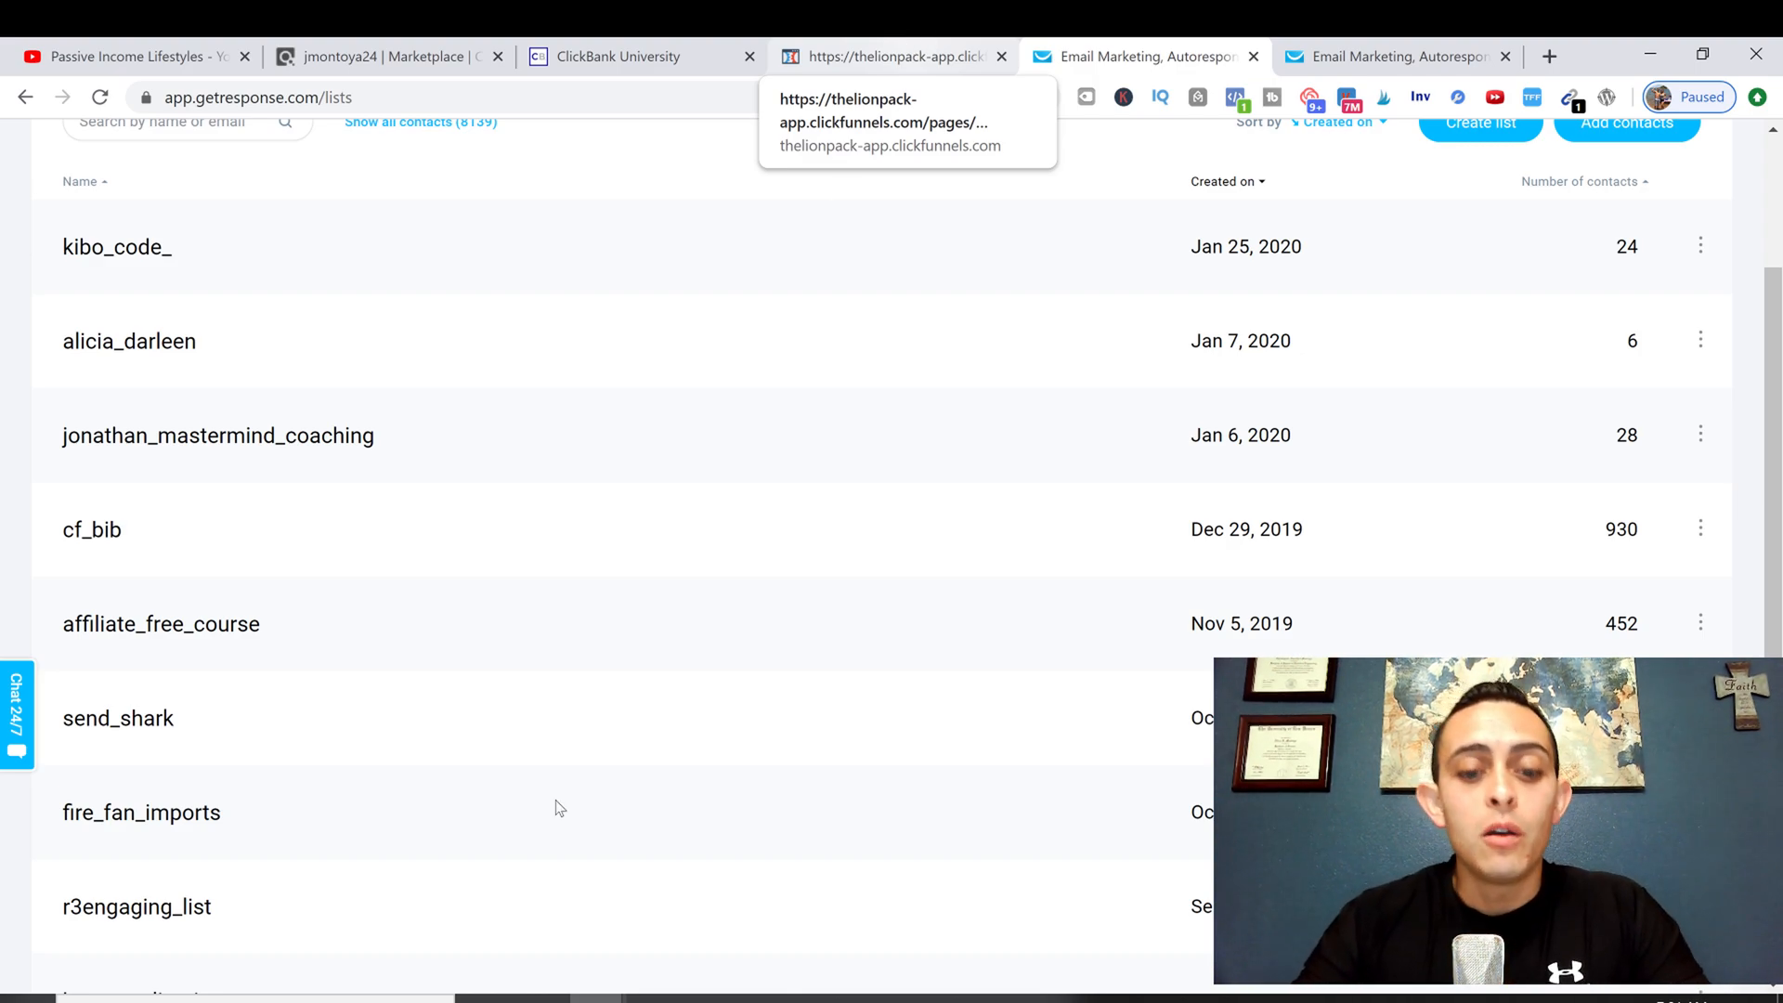
Step: Look at the generated HopLink again, and view the email sequence on GetResponse's Manage autoresponders page
mouse_move(596, 998)
left_click(823, 910)
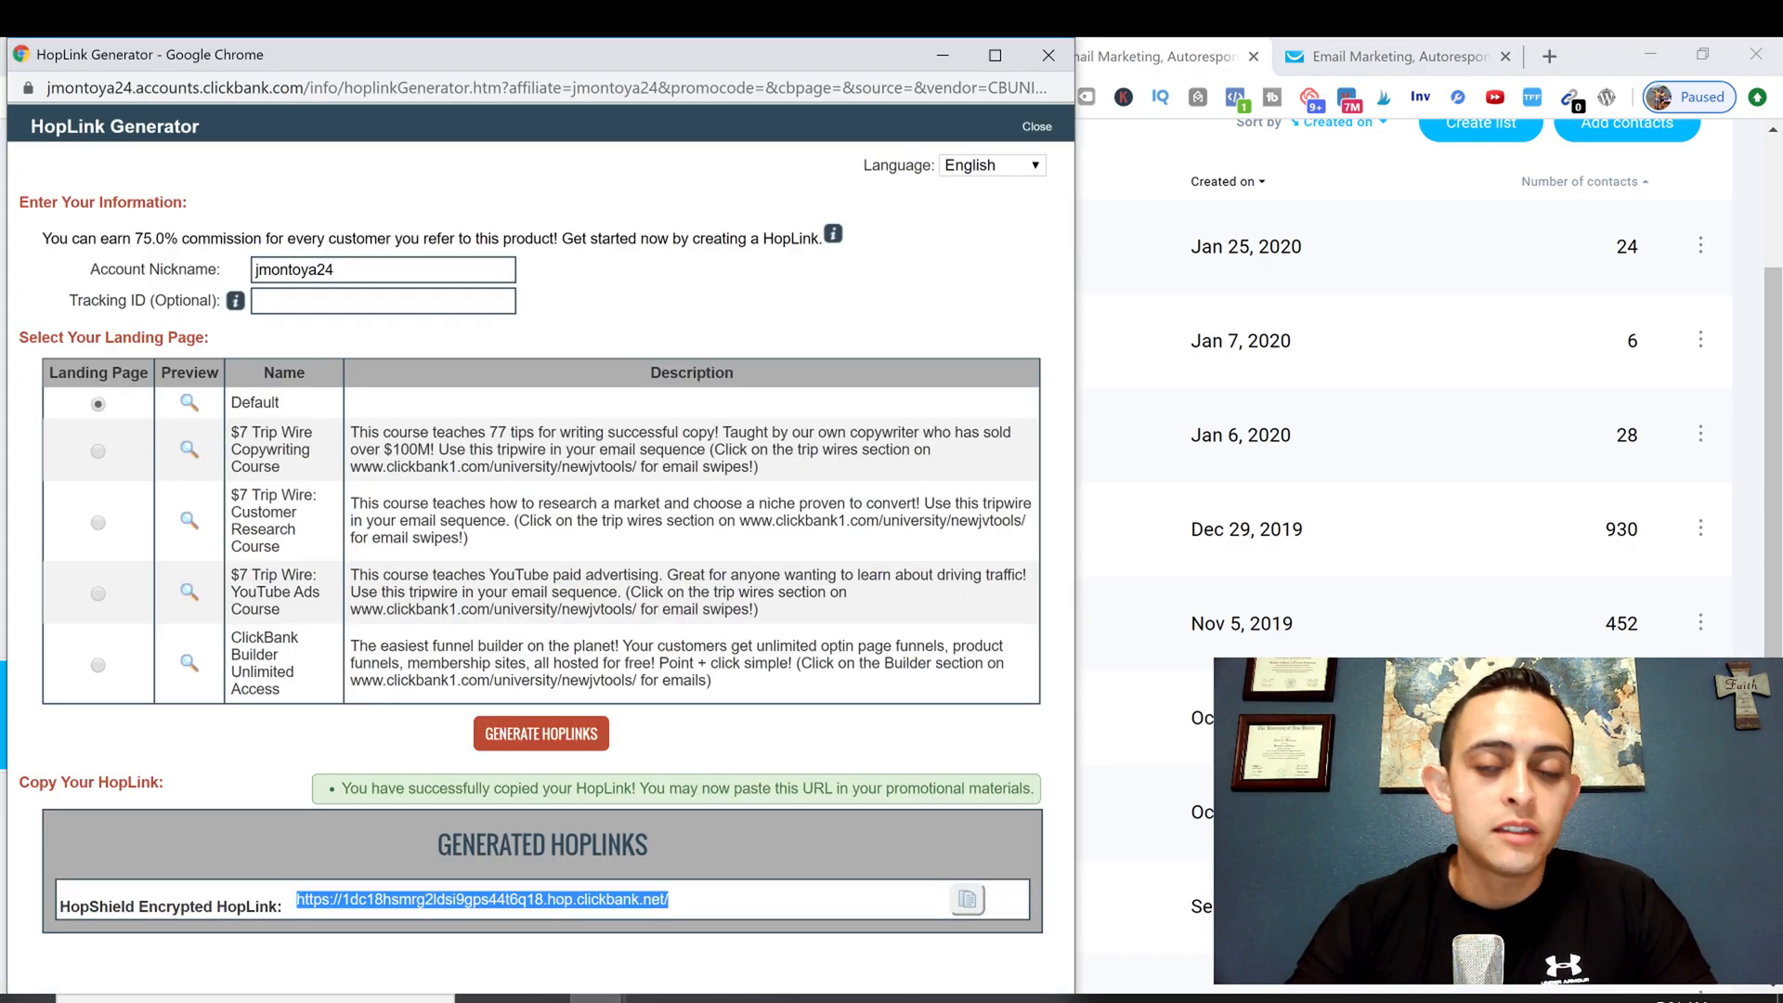
left_click(1168, 167)
left_click(1316, 73)
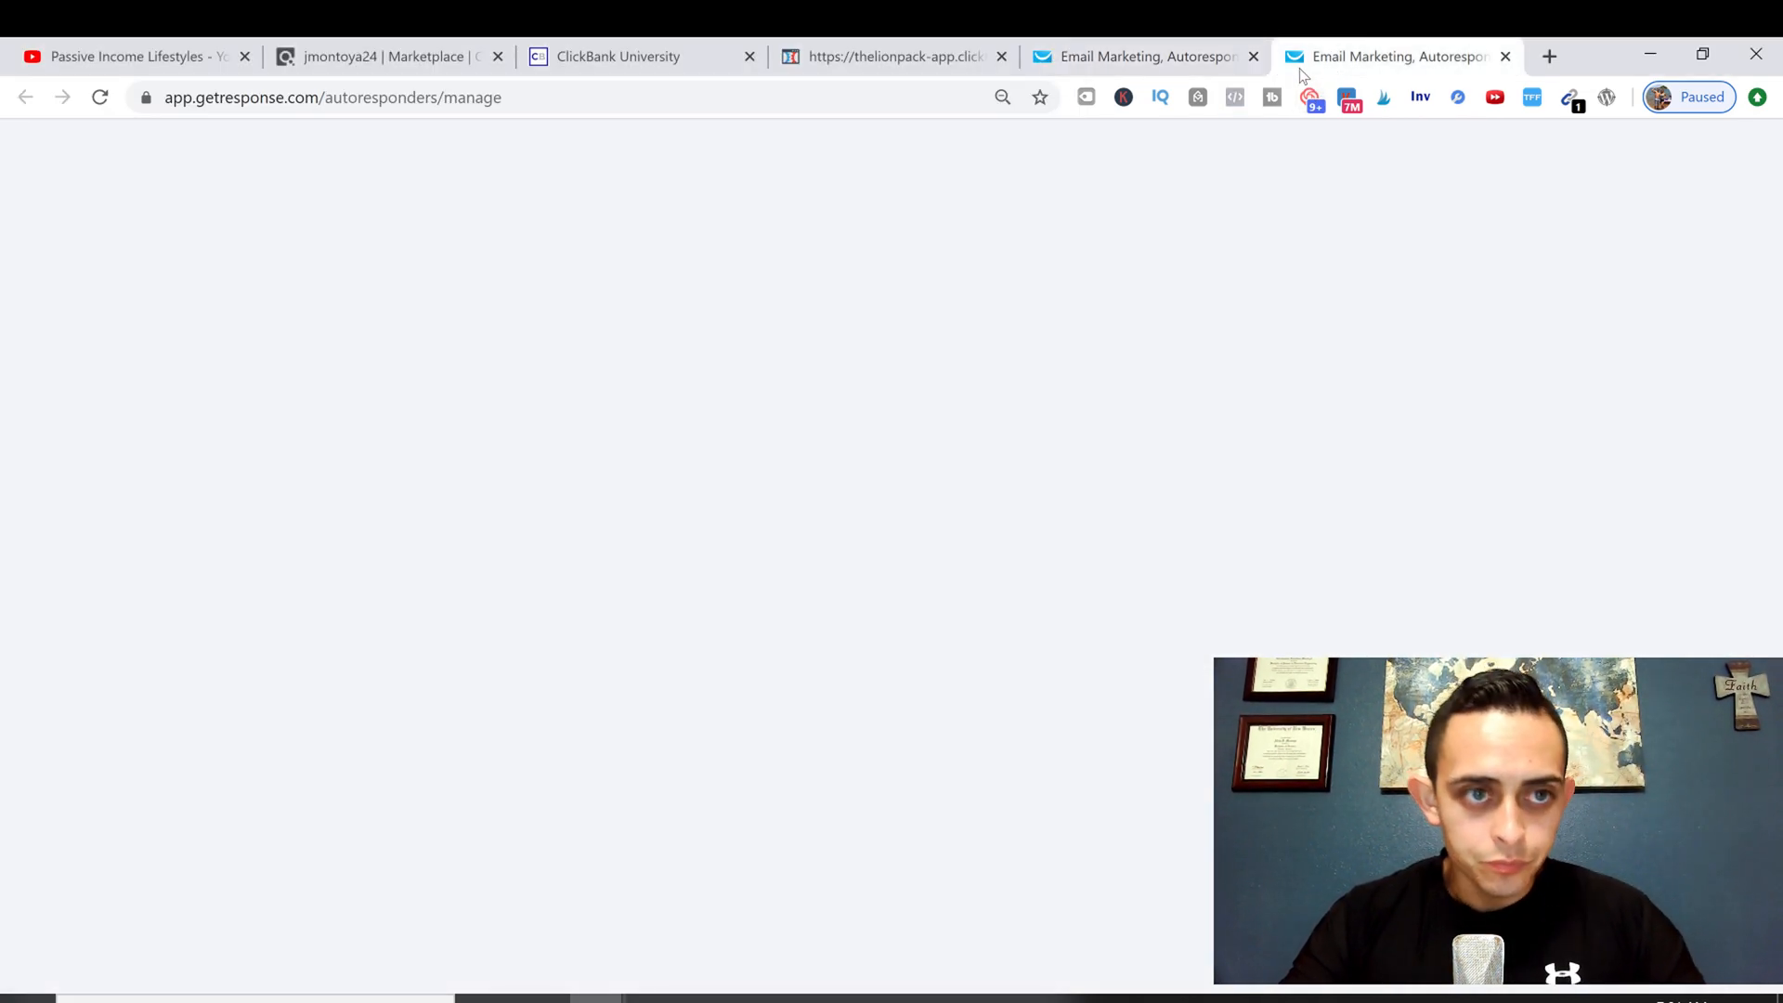
scroll(929, 358, "down", 1)
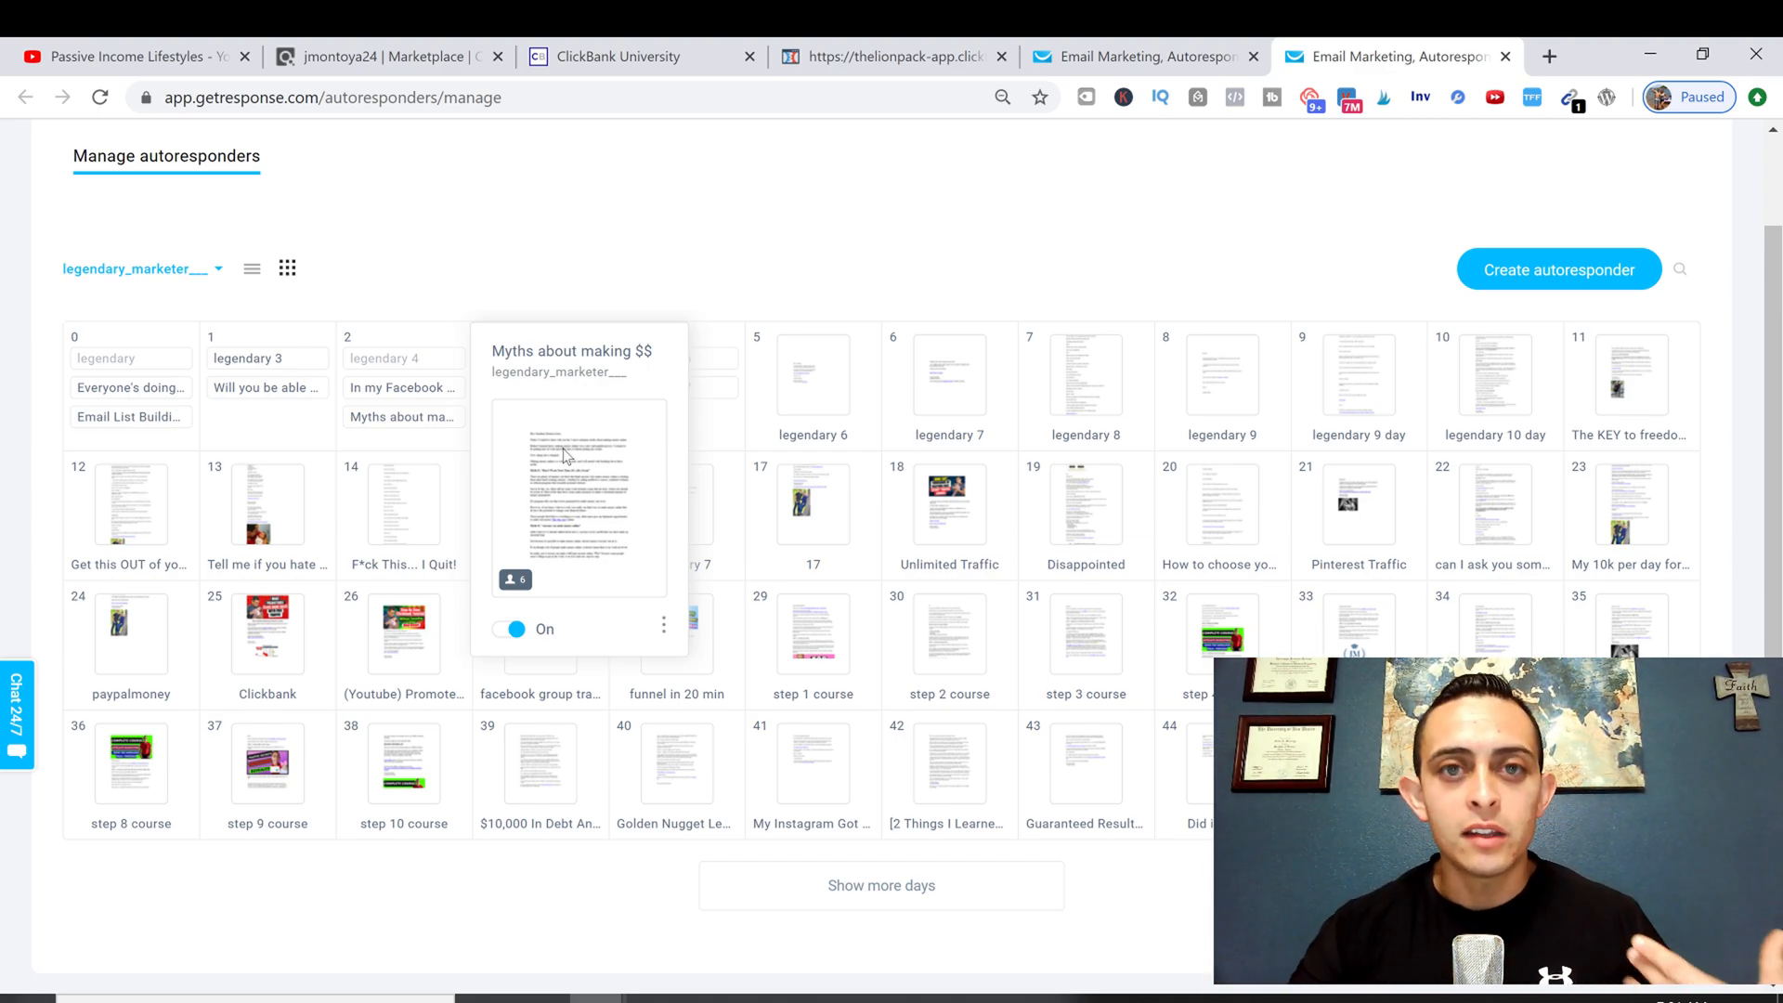
Step: Switch to the ClickBank University affiliate page and look through its email swipes back to Email #1
left_click(628, 55)
scroll(1238, 477, "down", 5)
scroll(1238, 477, "up", 15)
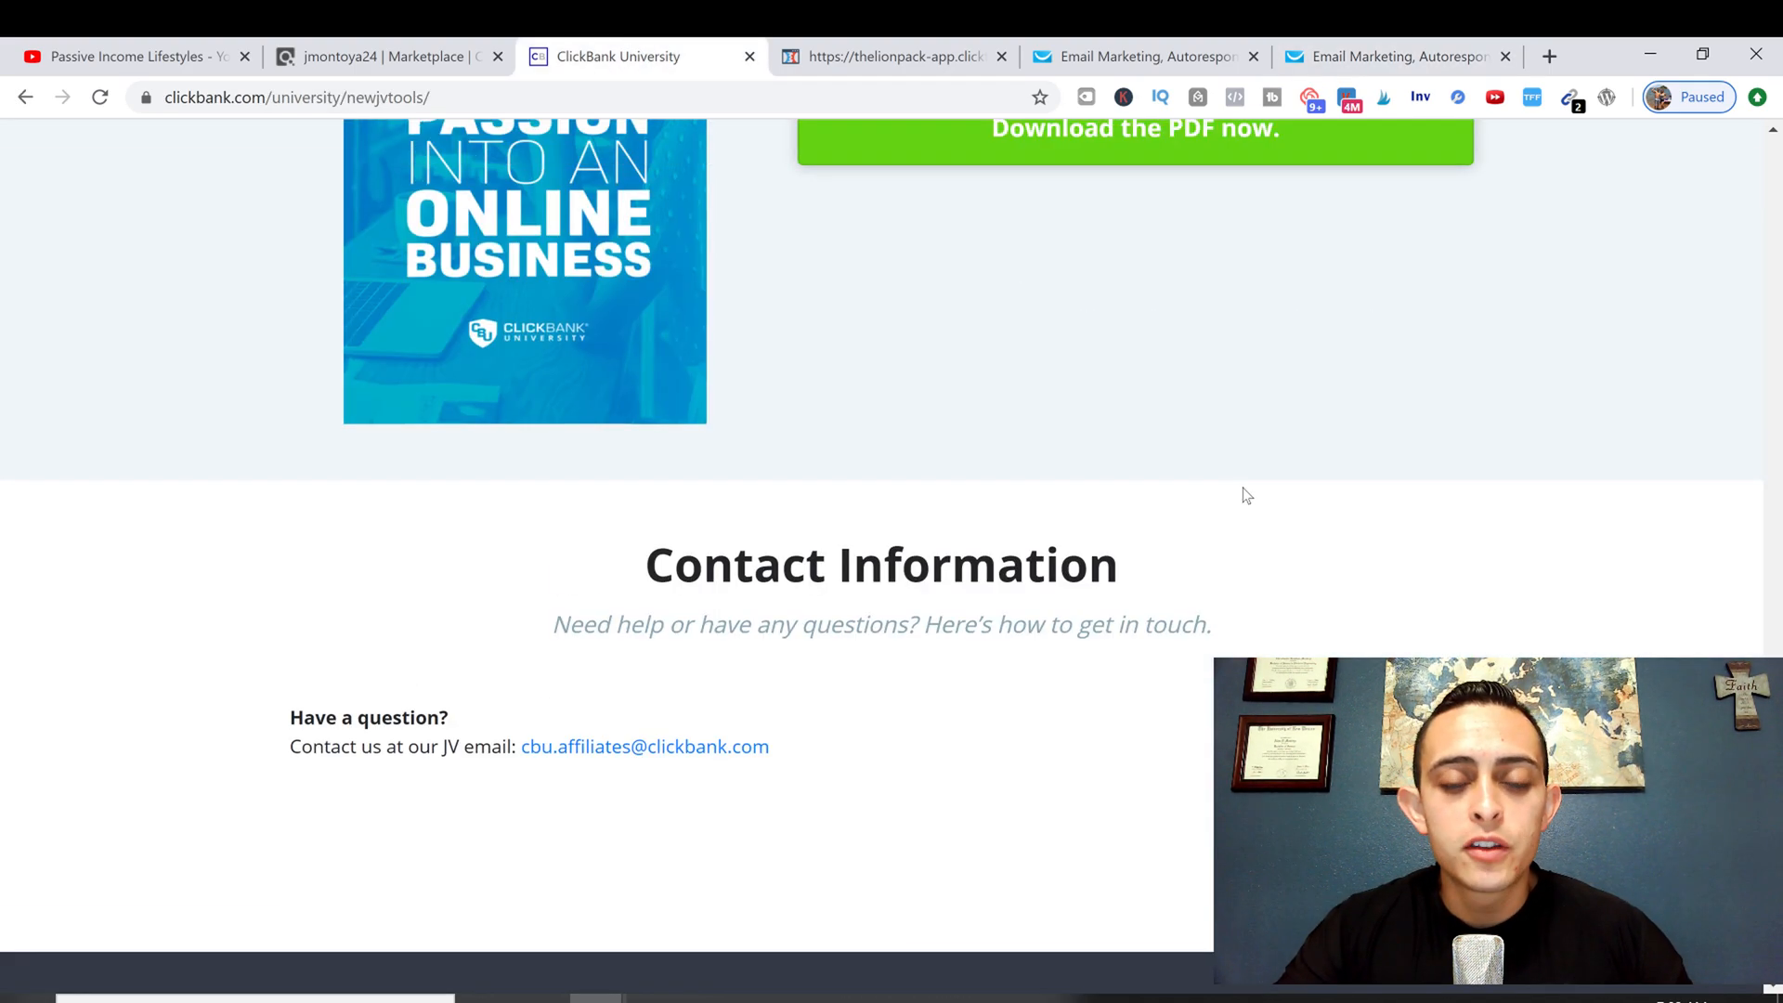
scroll(1263, 512, "up", 15)
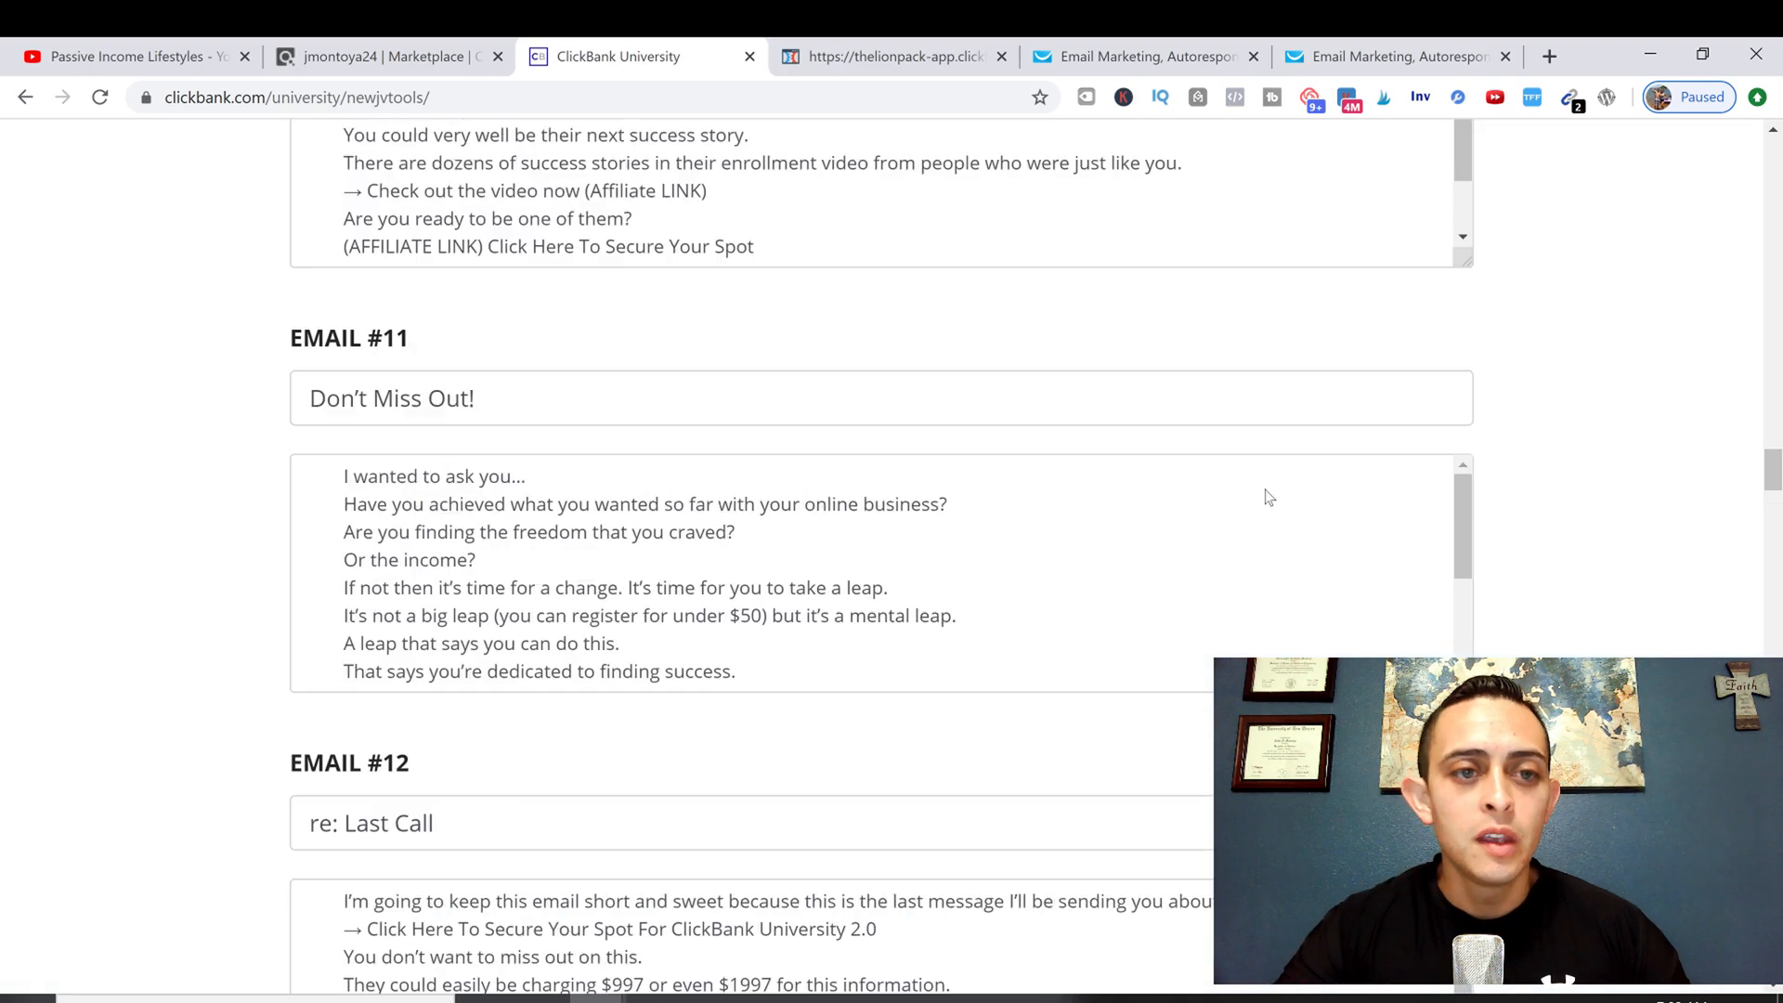
scroll(1272, 516, "up", 15)
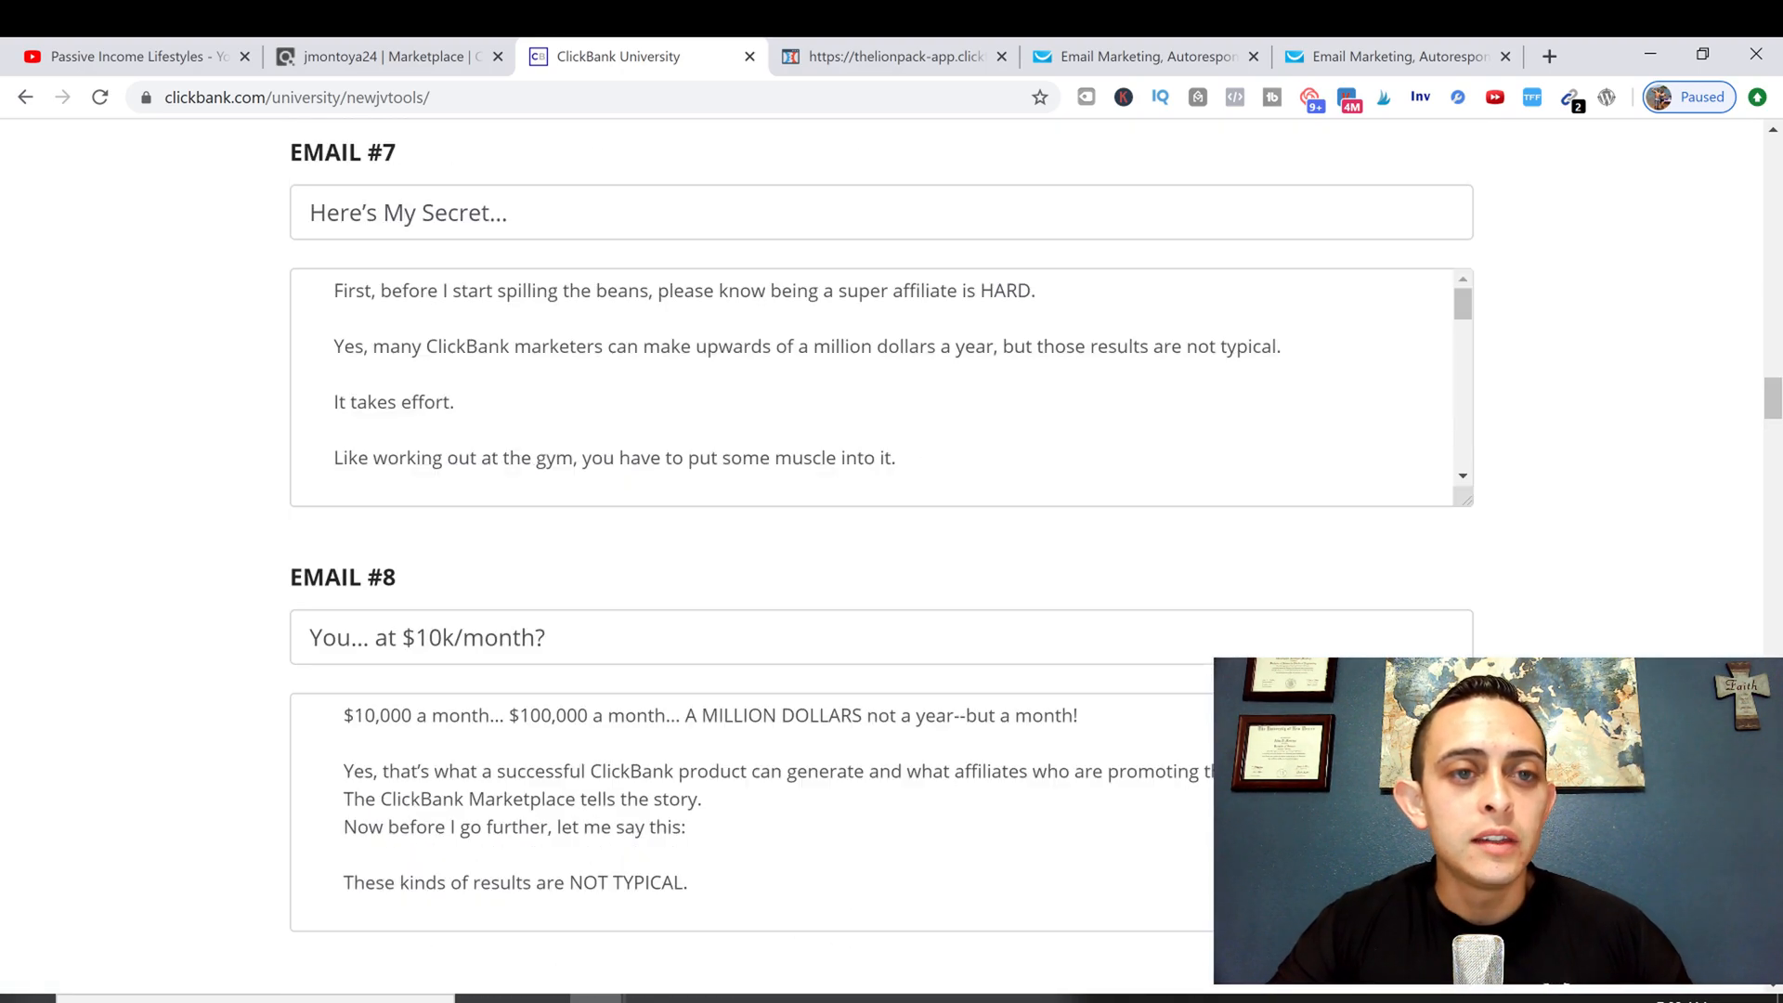
scroll(1035, 386, "up", 10)
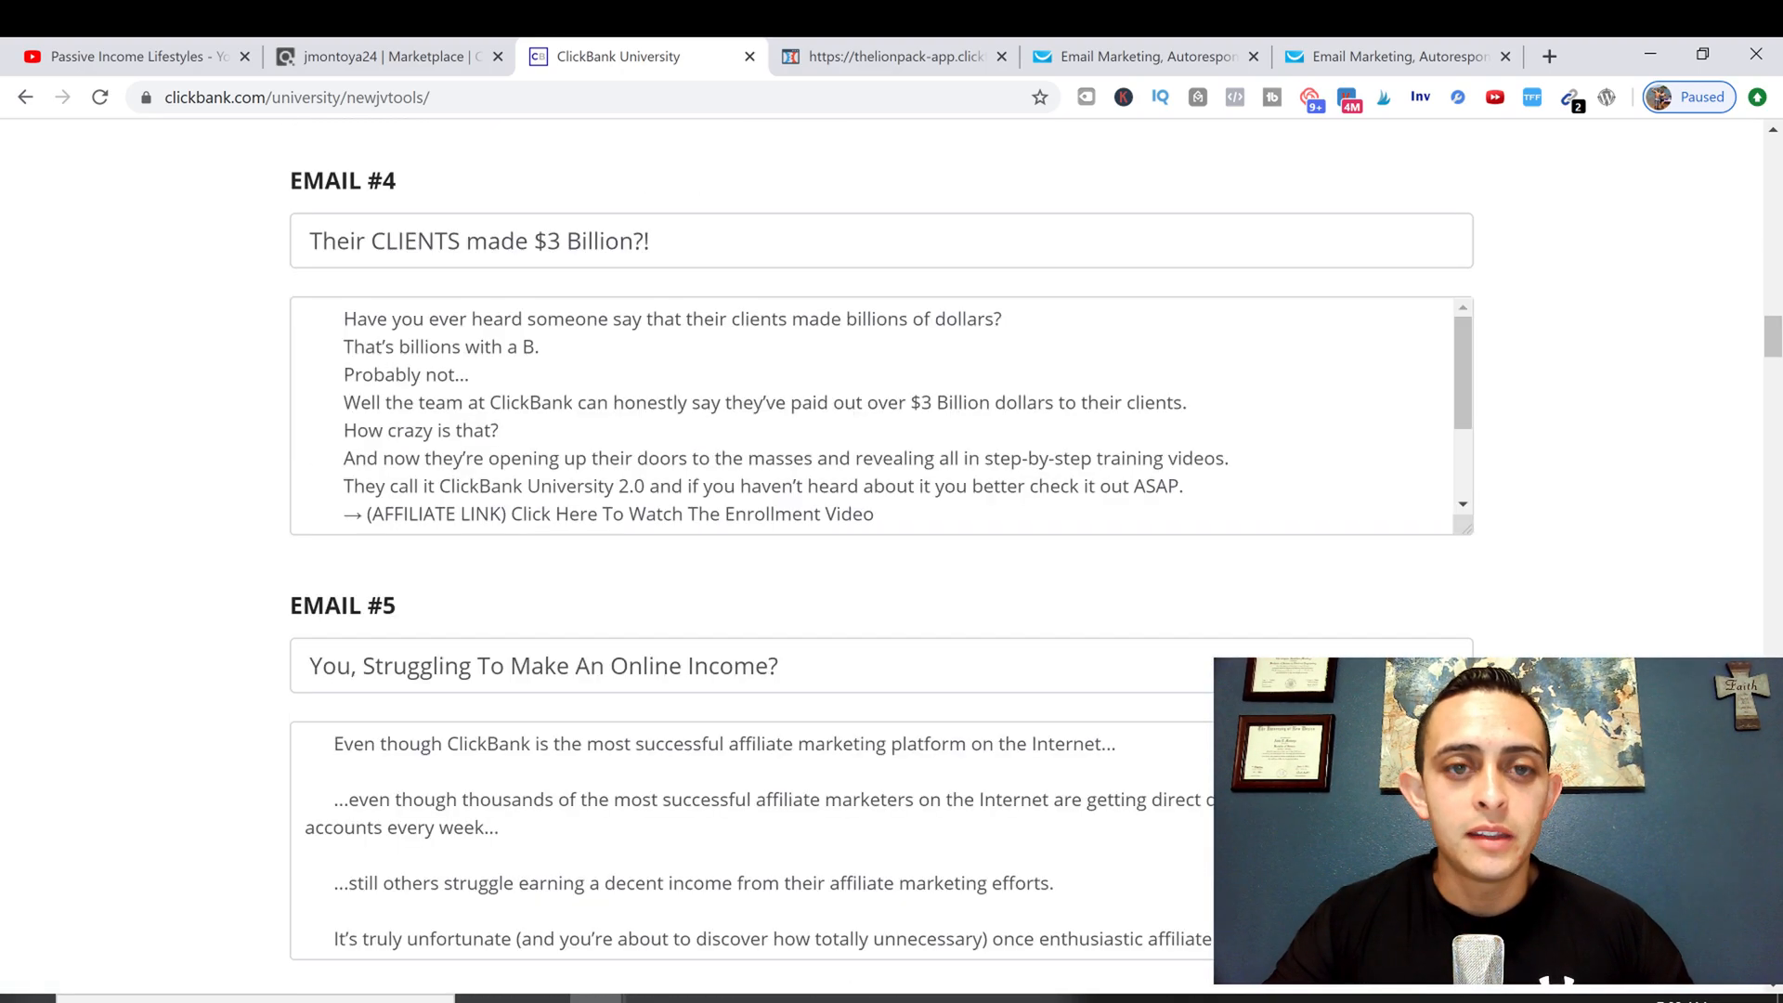
mouse_move(1773, 307)
left_mouse_down()
mouse_move(1774, 225)
mouse_move(1774, 273)
left_mouse_up()
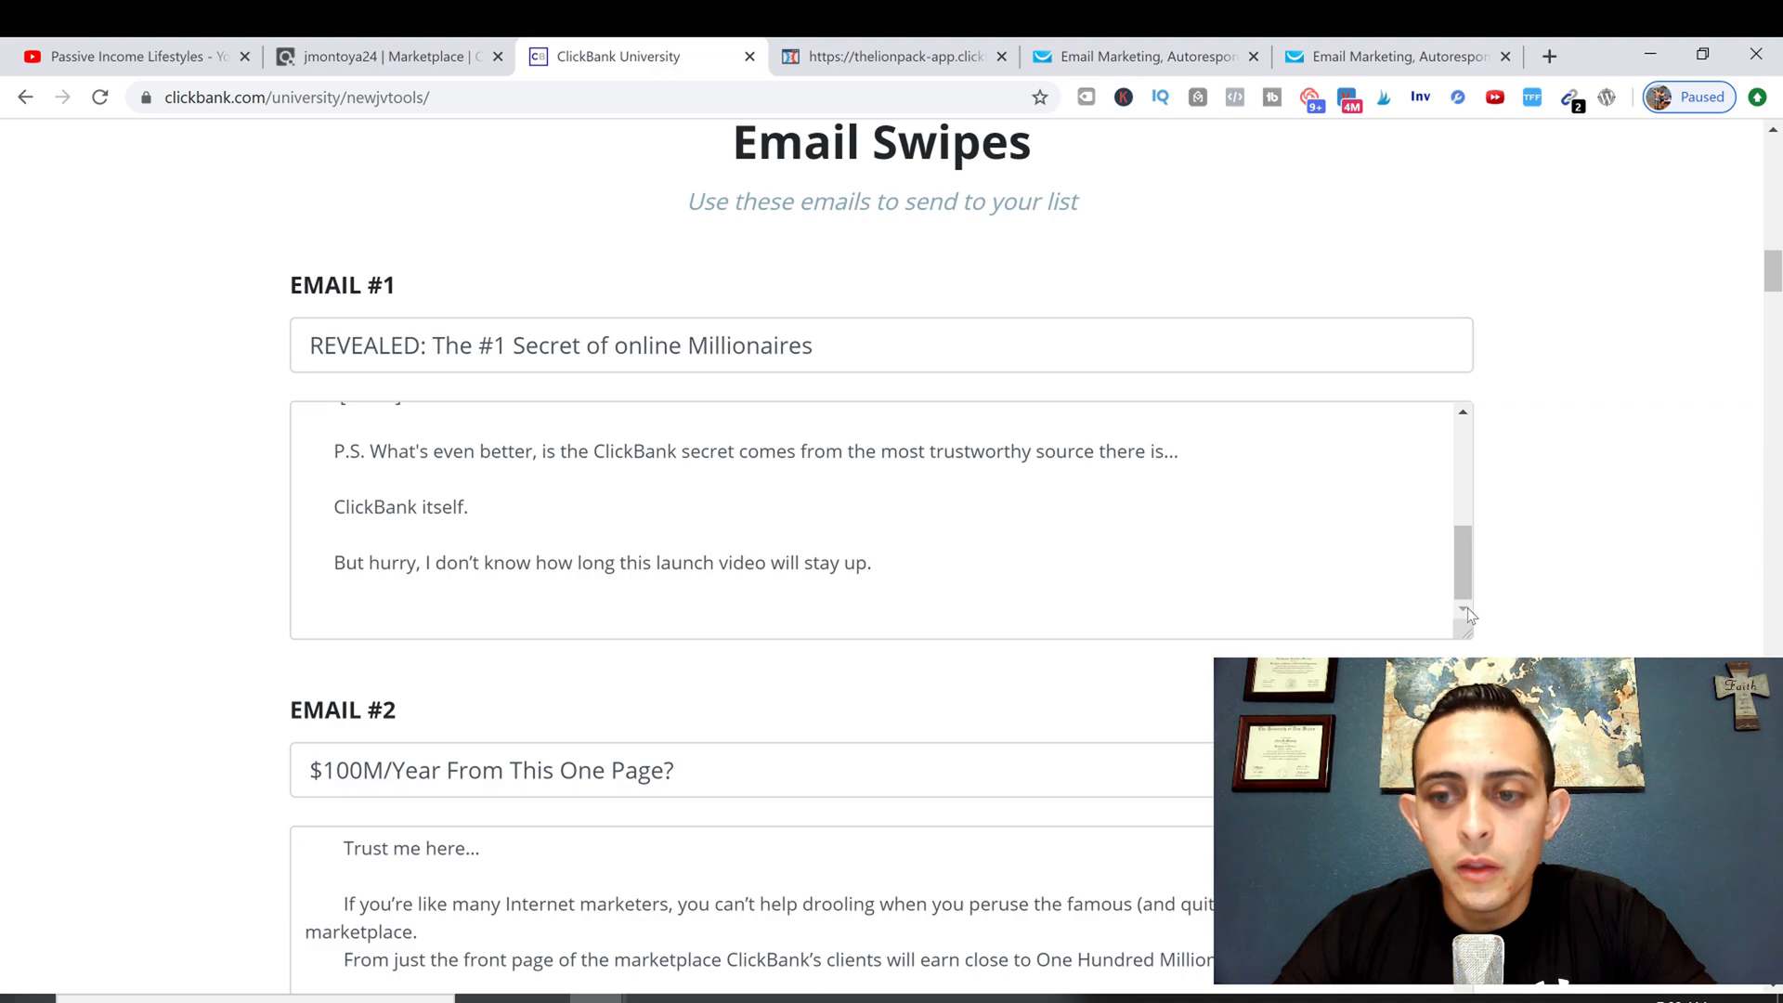
Step: Enlarge the Email #1 text box and read the whole message, highlighting the "[name]" placeholder in its signature
left_click_drag(1465, 631, 1466, 710)
scroll(1465, 711, "down", 3)
scroll(1607, 402, "down", 1)
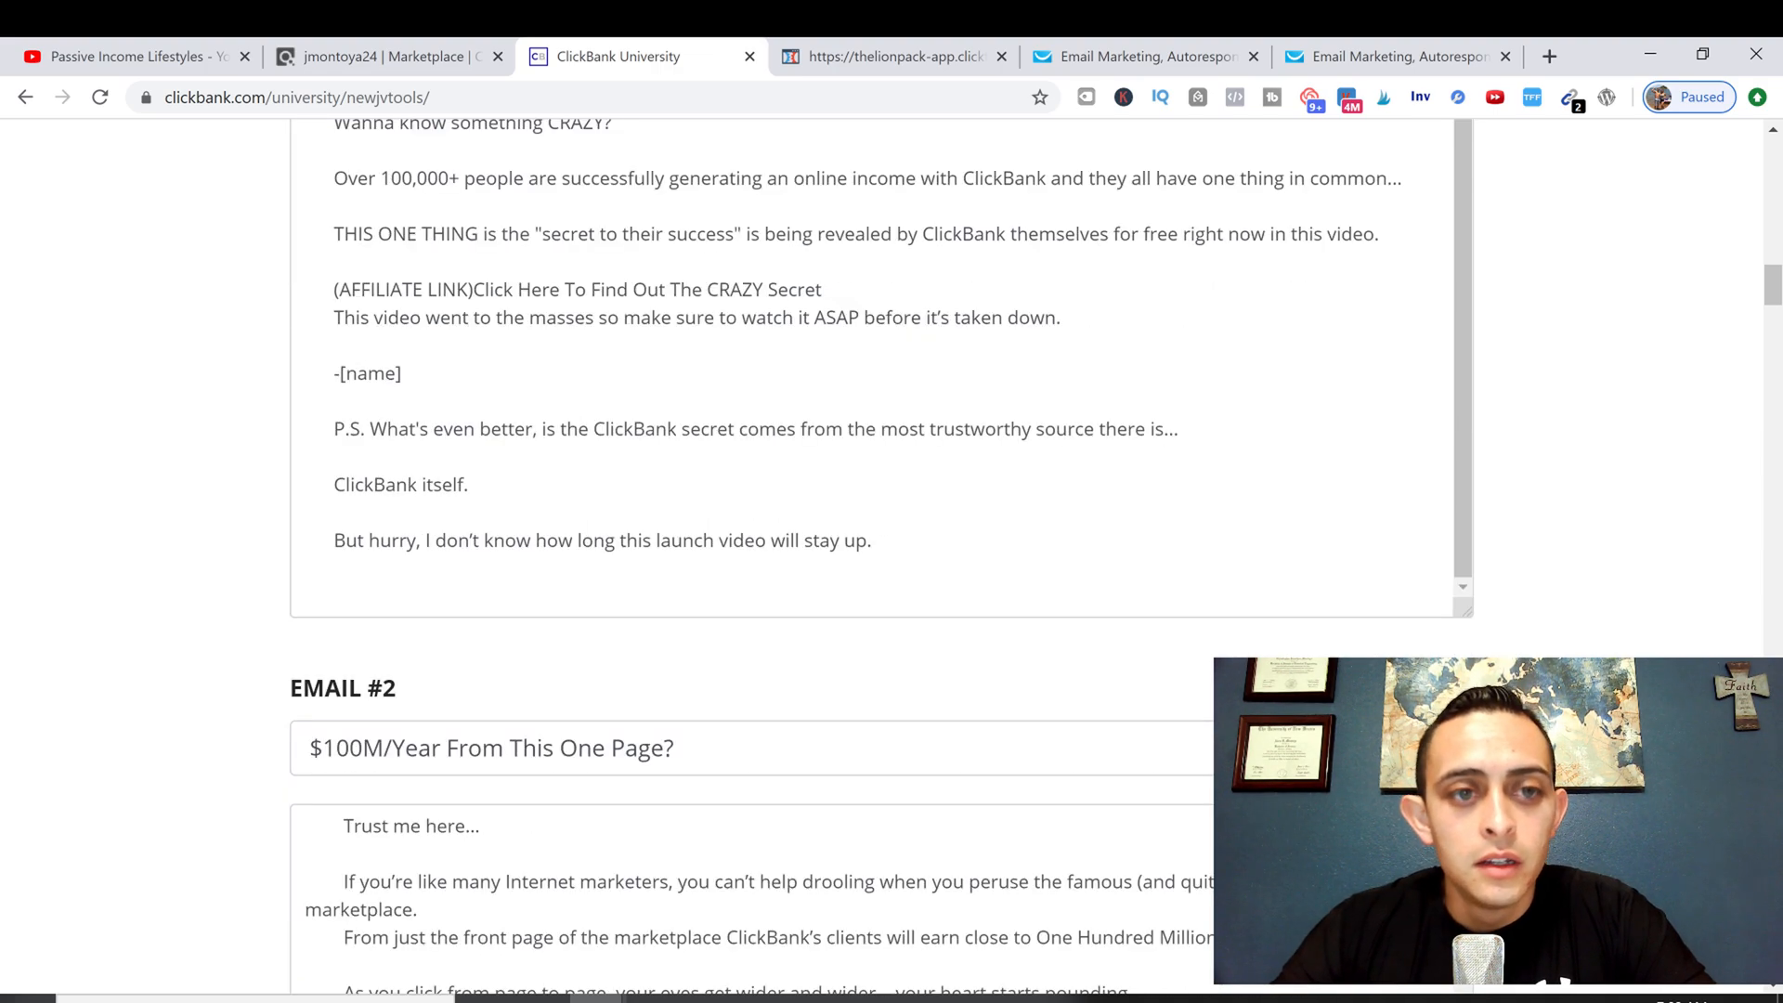
scroll(1607, 402, "up", 4)
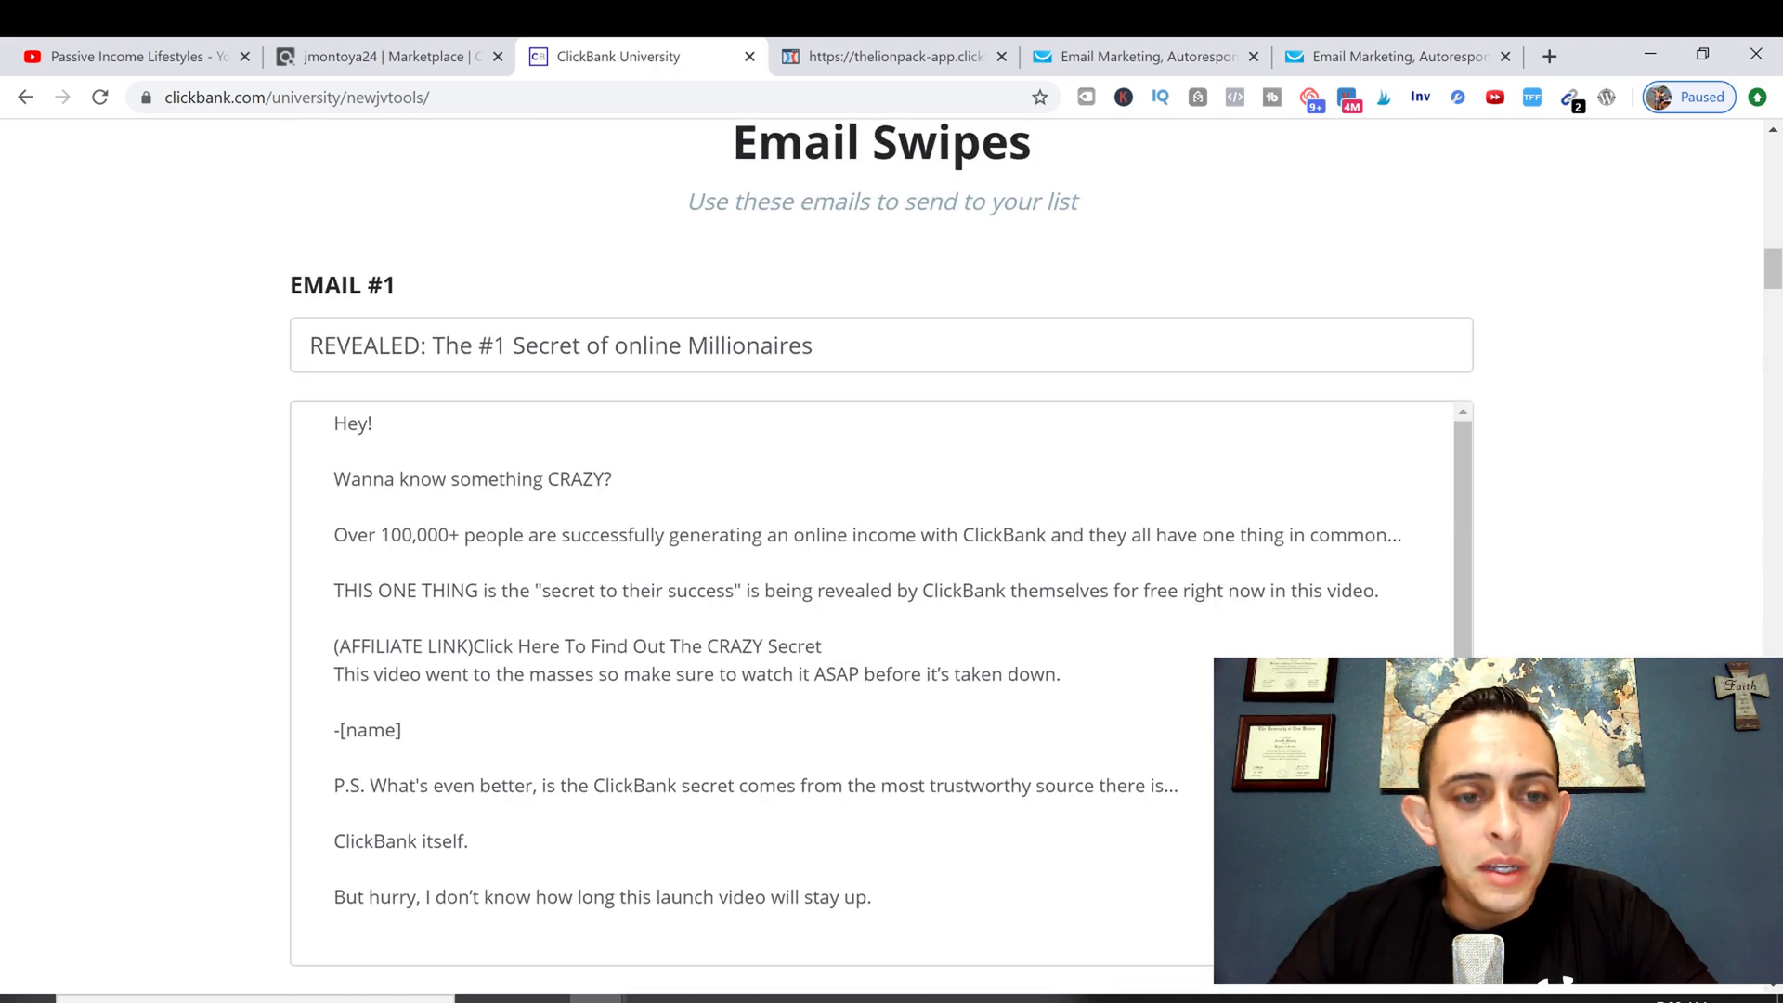
scroll(882, 541, "down", 3)
left_click_drag(340, 434, 401, 434)
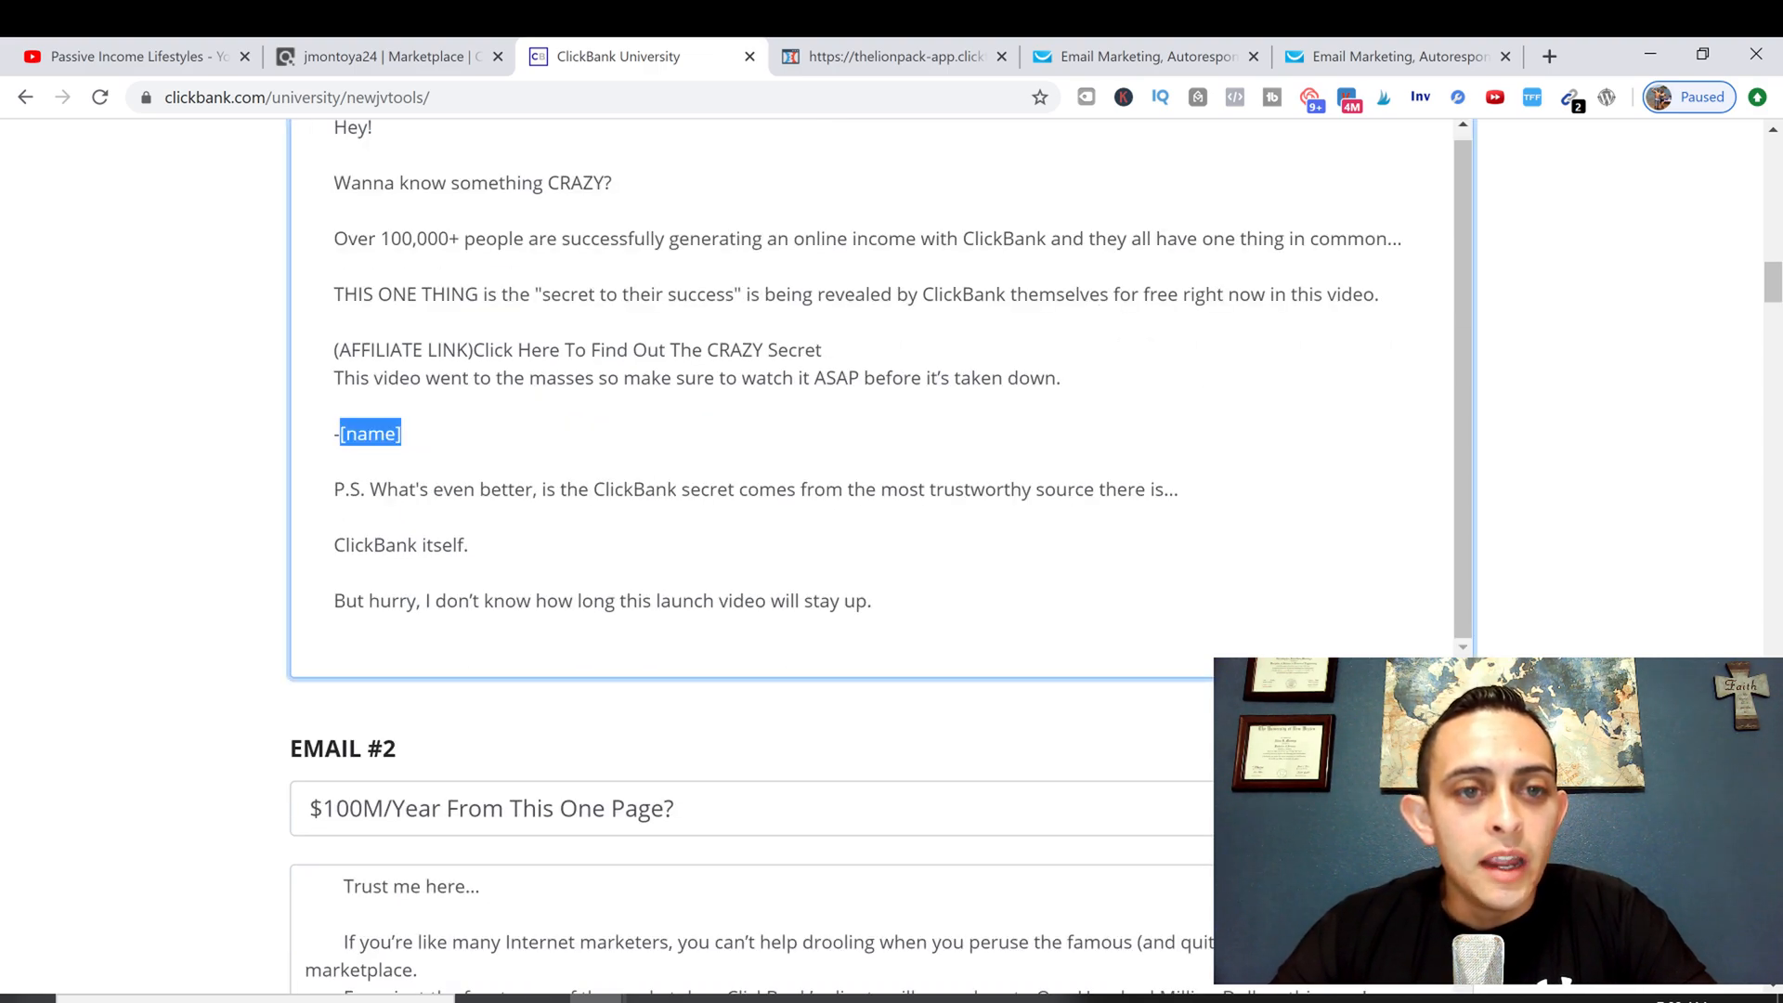
Step: Highlight the "(AFFILIATE LINK)Click Here To Find Out The CRAZY Secret" line in Email #1 and look at the generated HopLink
left_click_drag(822, 350, 340, 349)
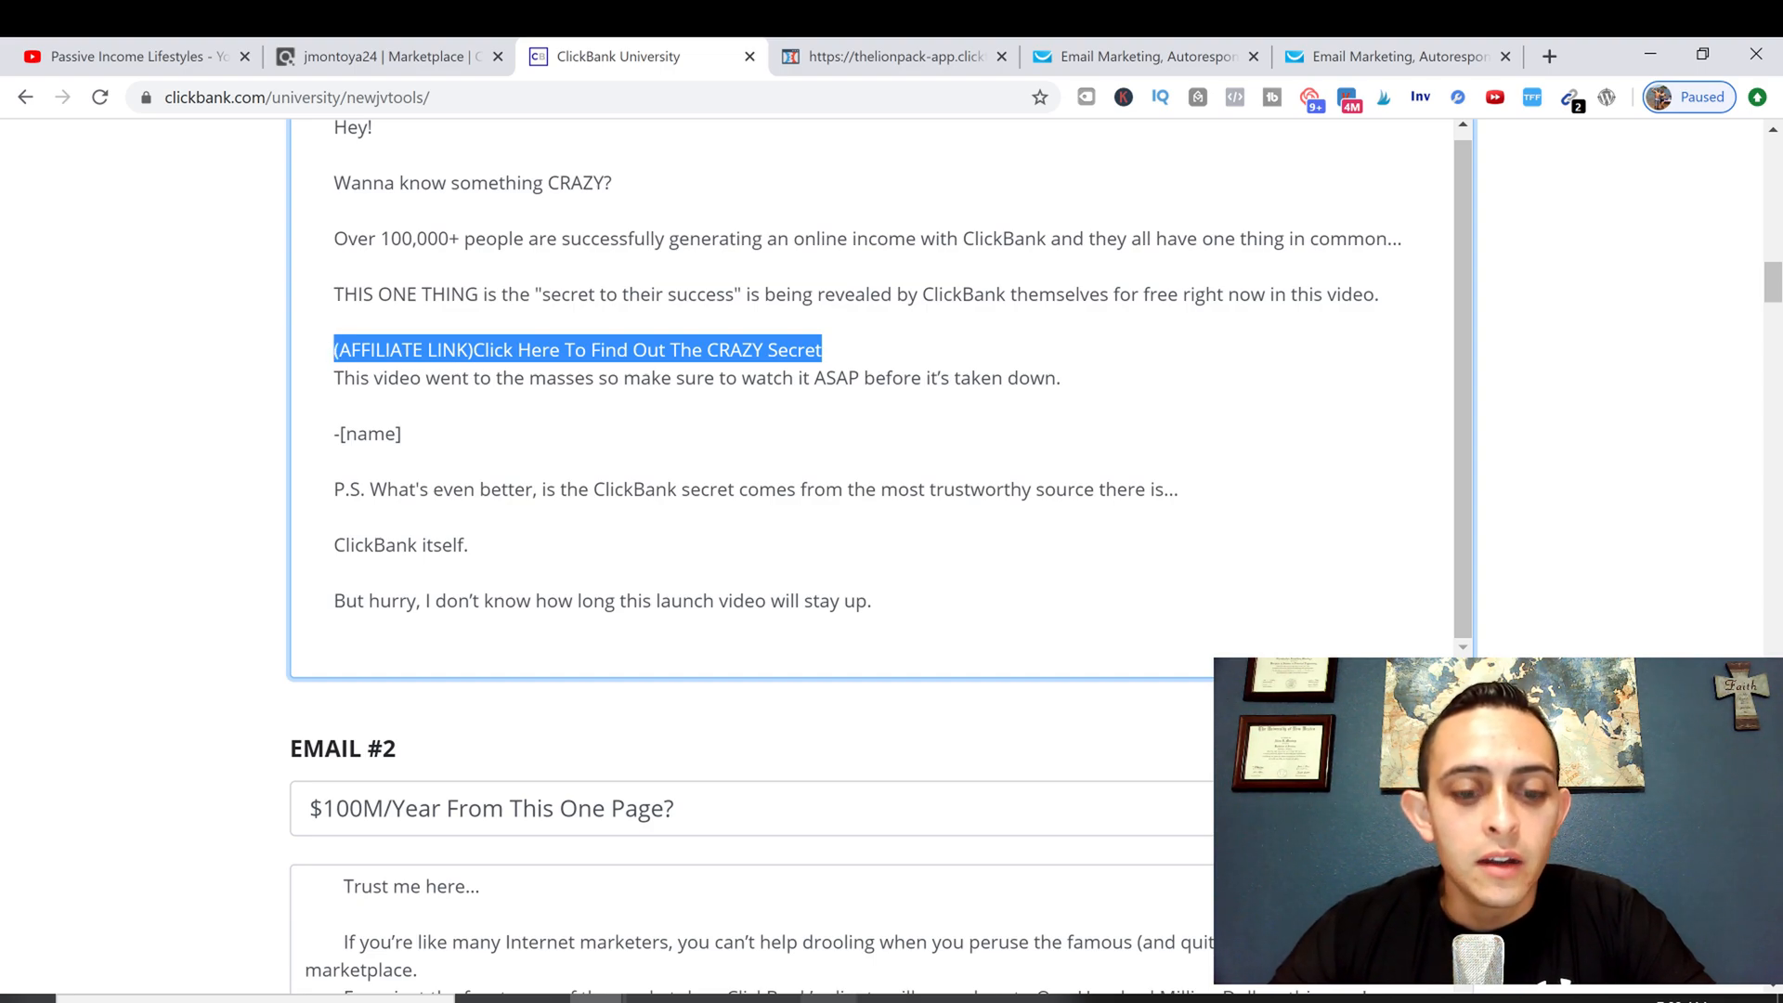
left_click(599, 999)
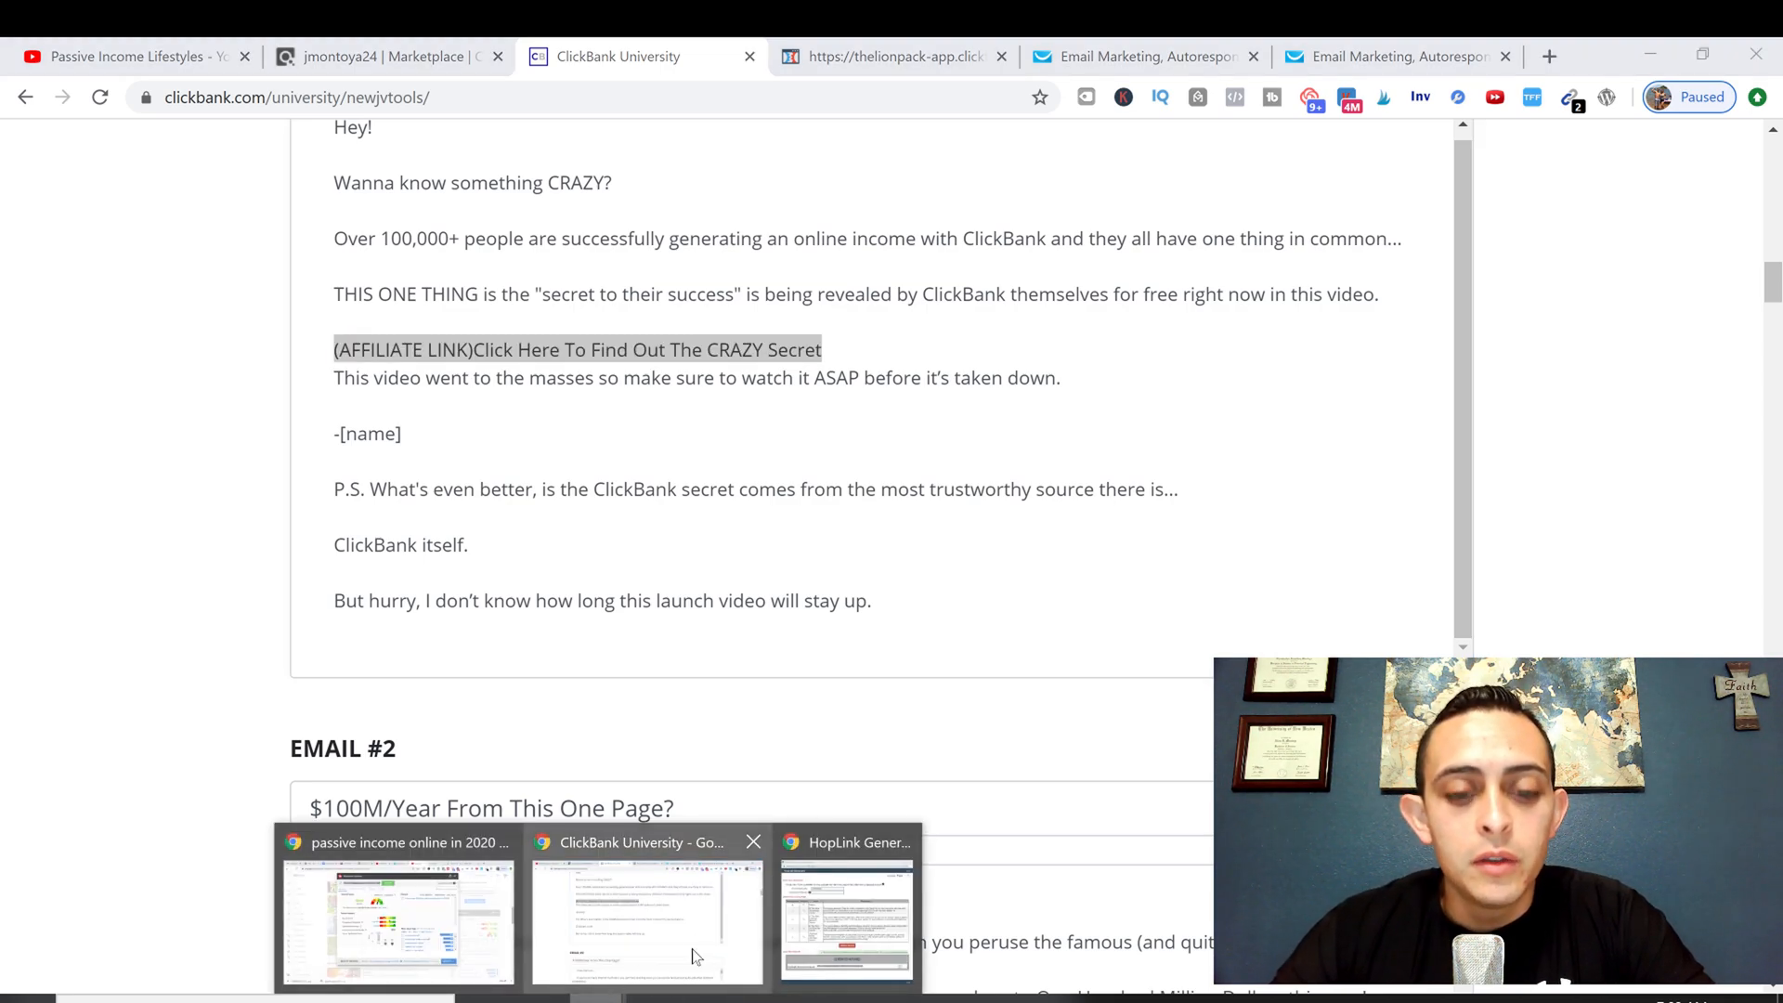
scroll(882, 464, "up", 3)
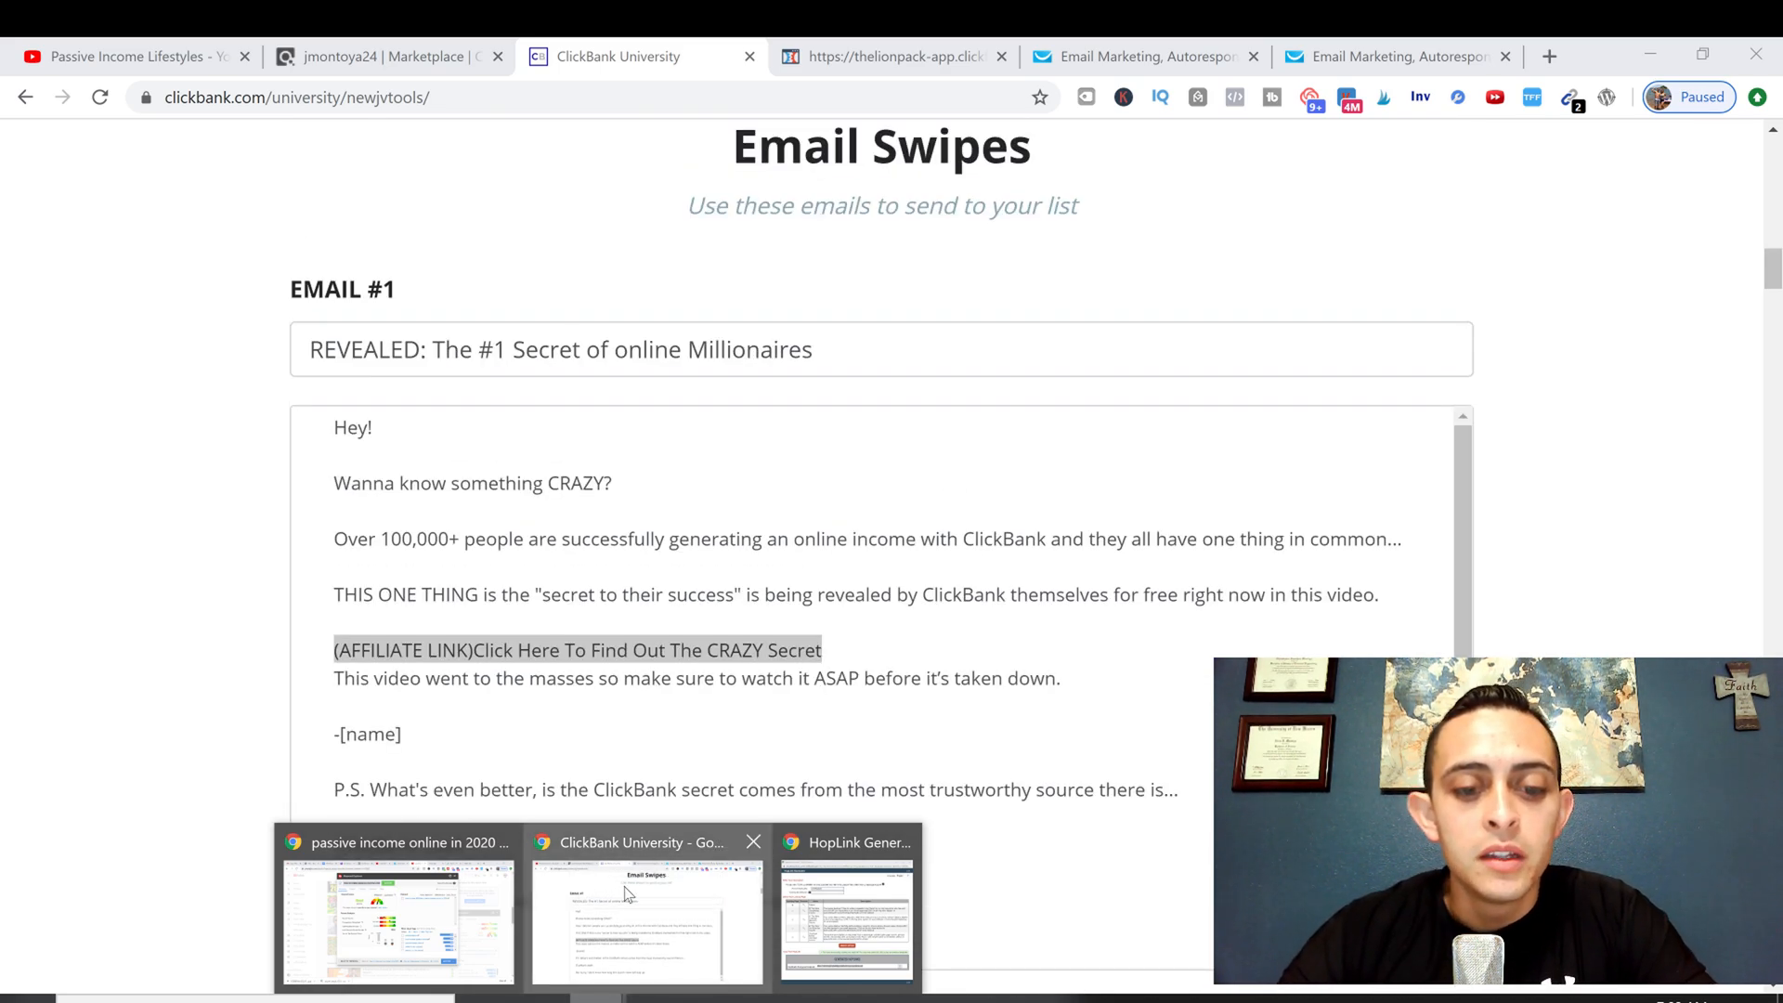
left_click(926, 56)
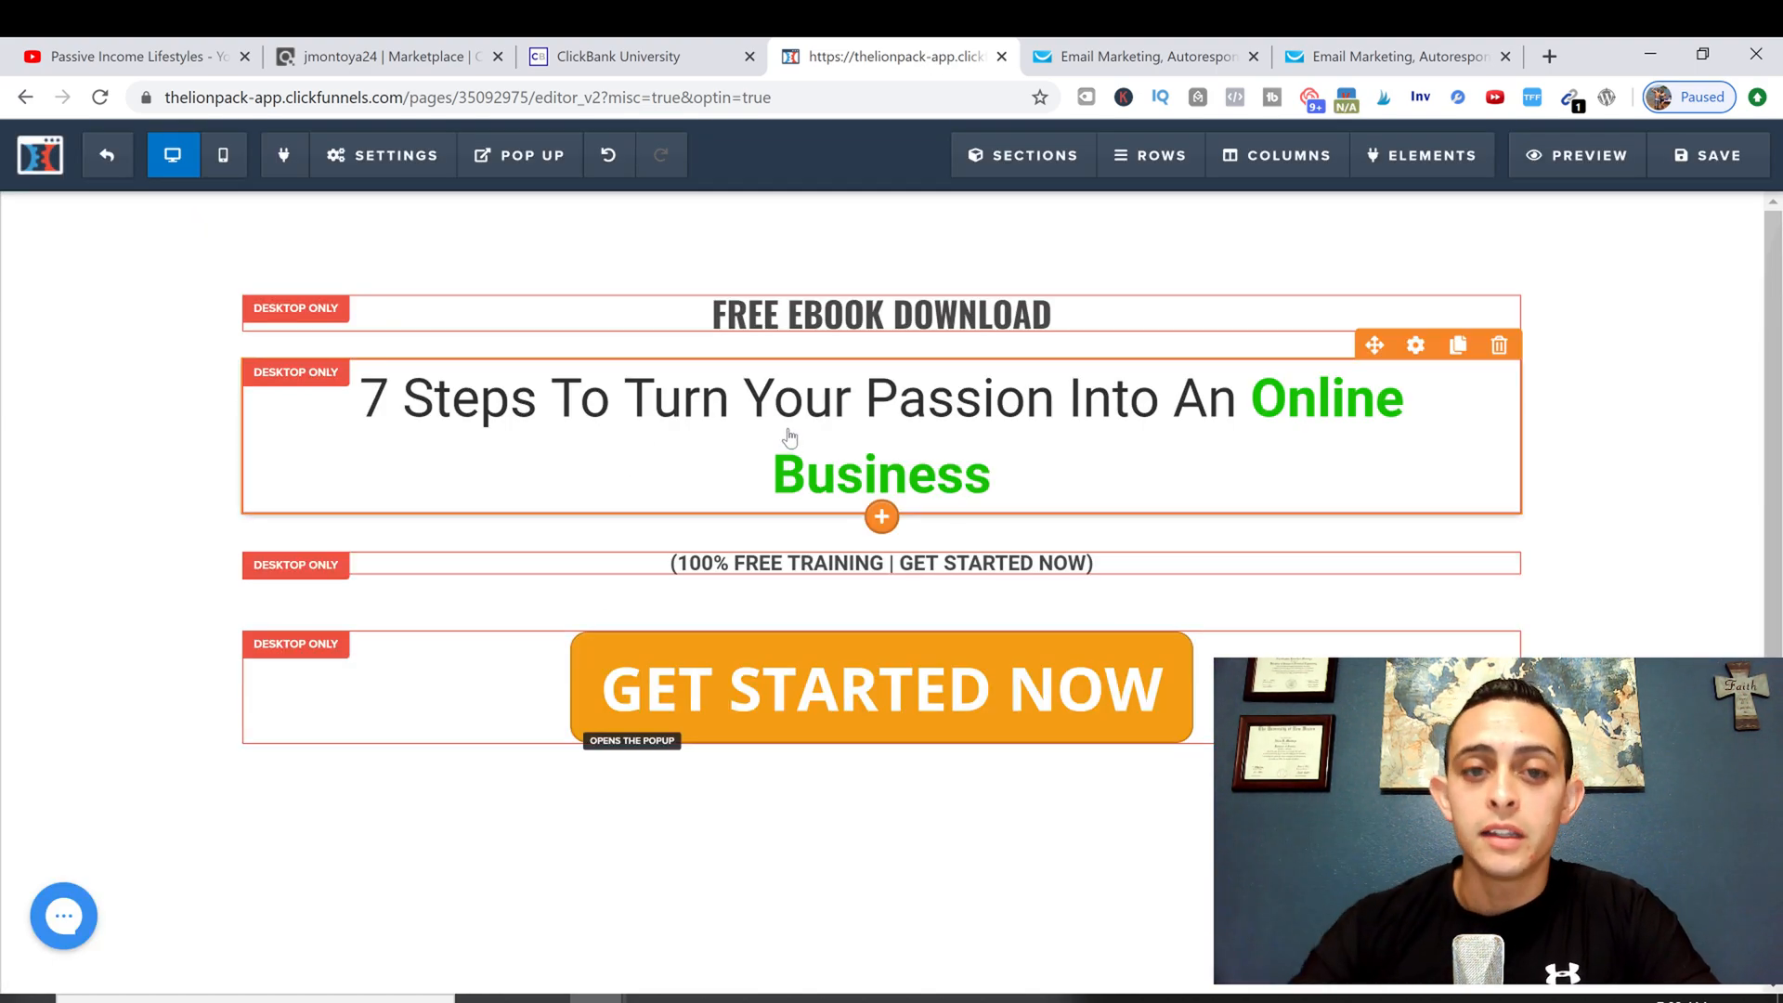
left_click(724, 56)
left_click(763, 650)
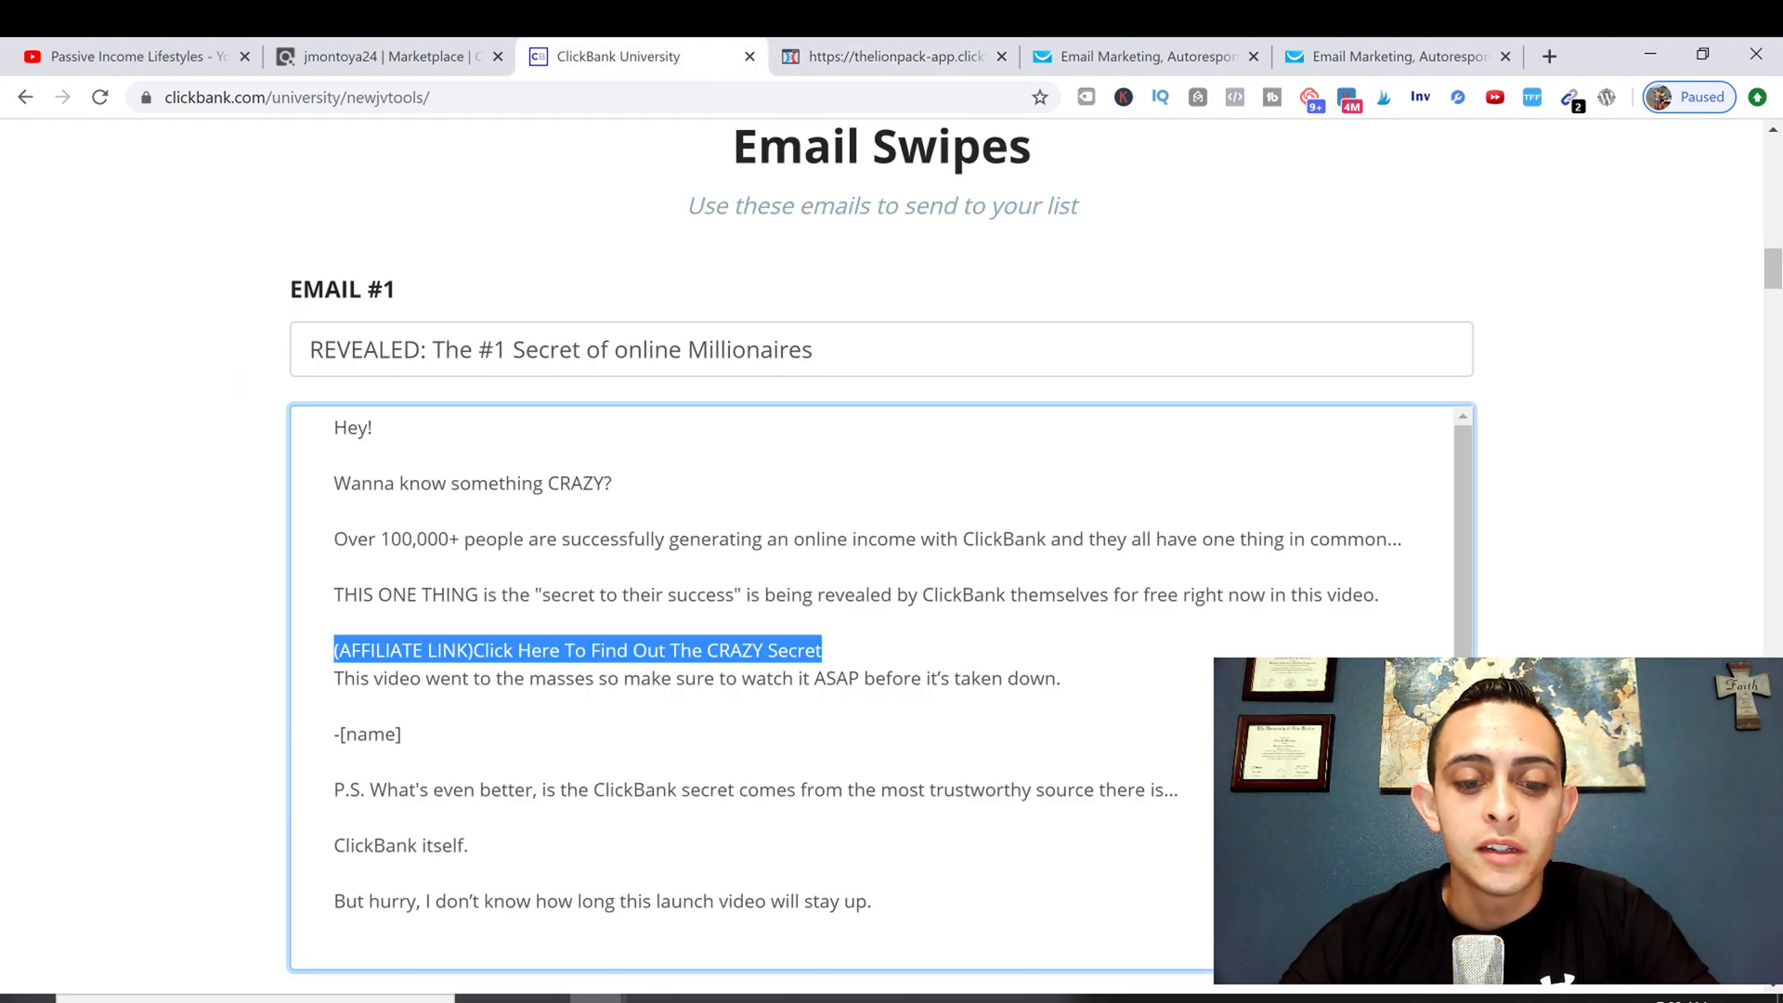
mouse_move(596, 999)
left_click(843, 905)
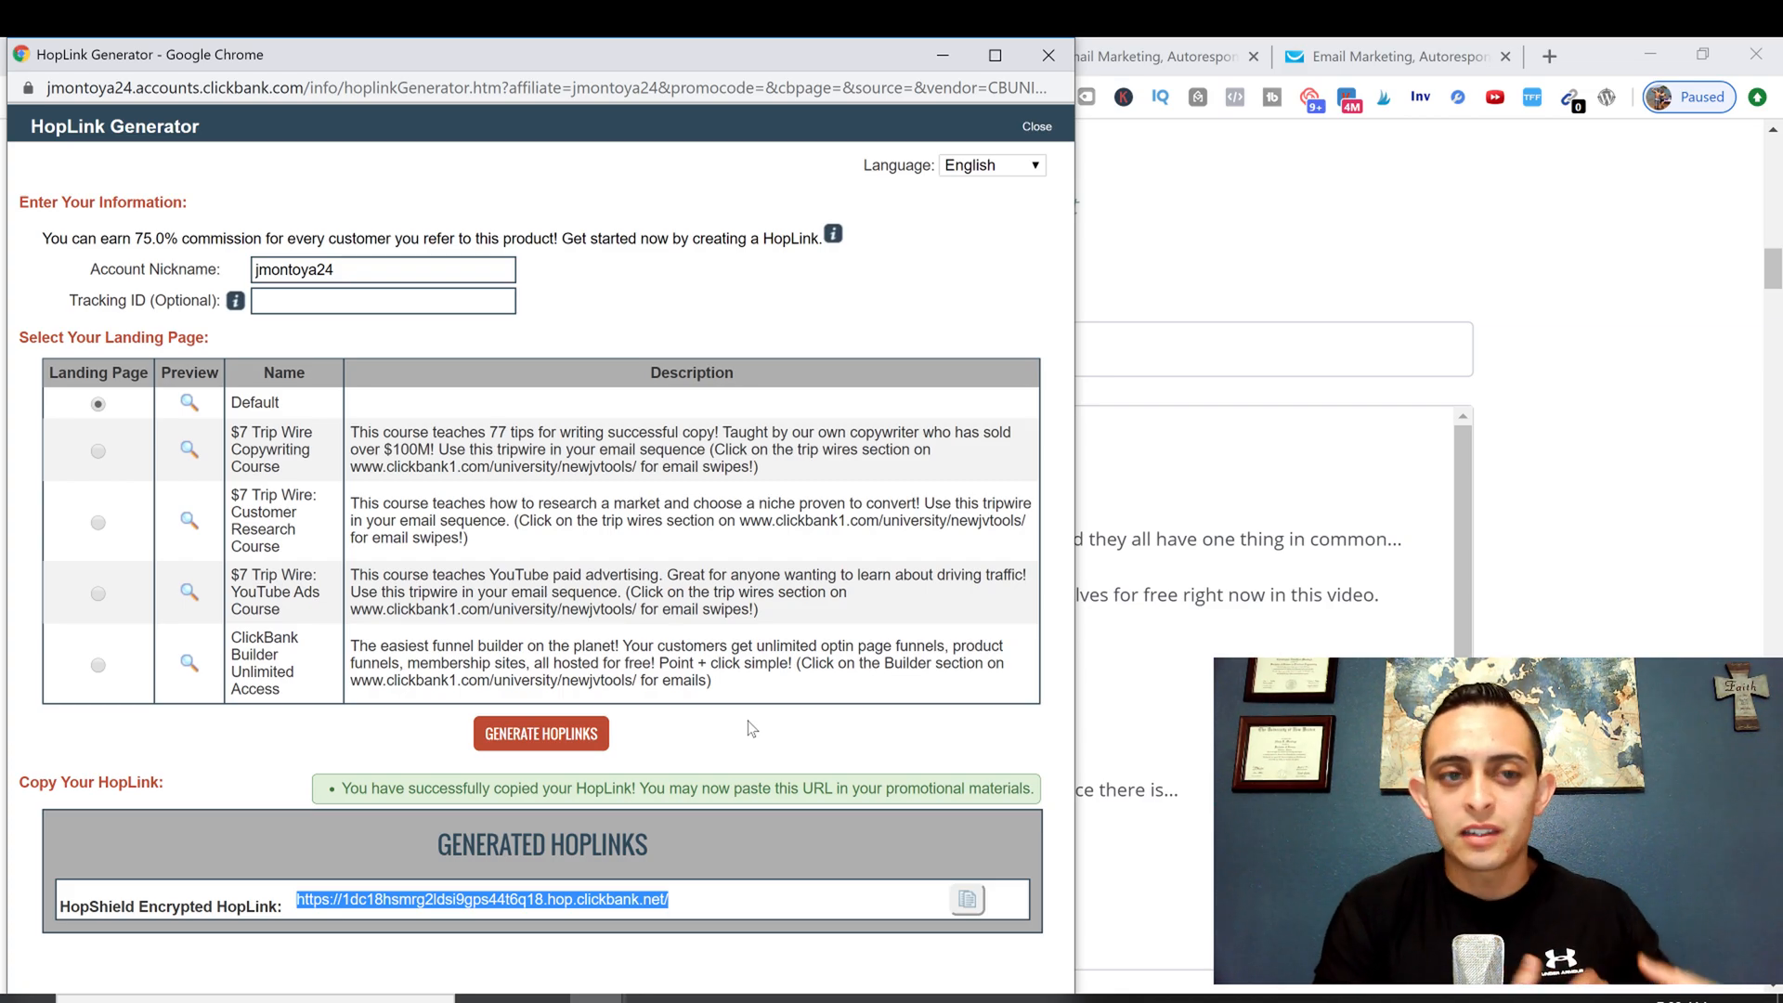
left_click(1583, 246)
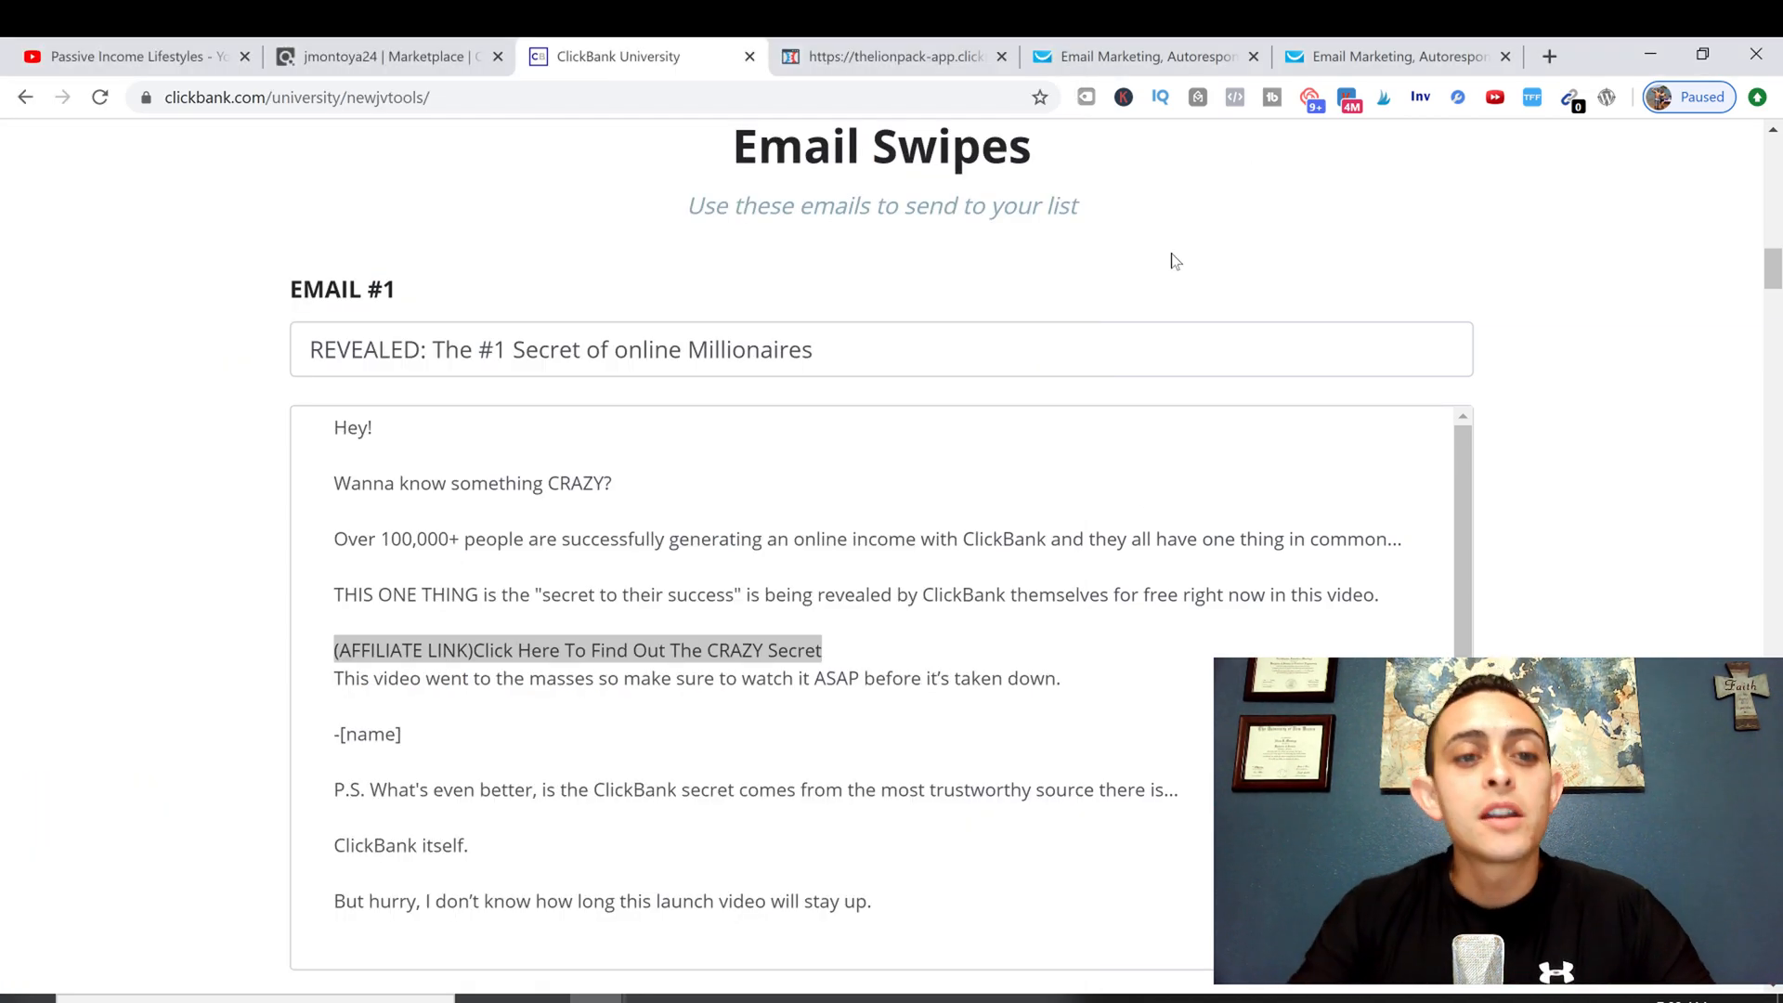
Step: Look through the remaining email swipes, GetResponse's autoresponder sequence and the ClickFunnels free-ebook opt-in page
scroll(1175, 255, "down", 6)
scroll(1167, 260, "down", 6)
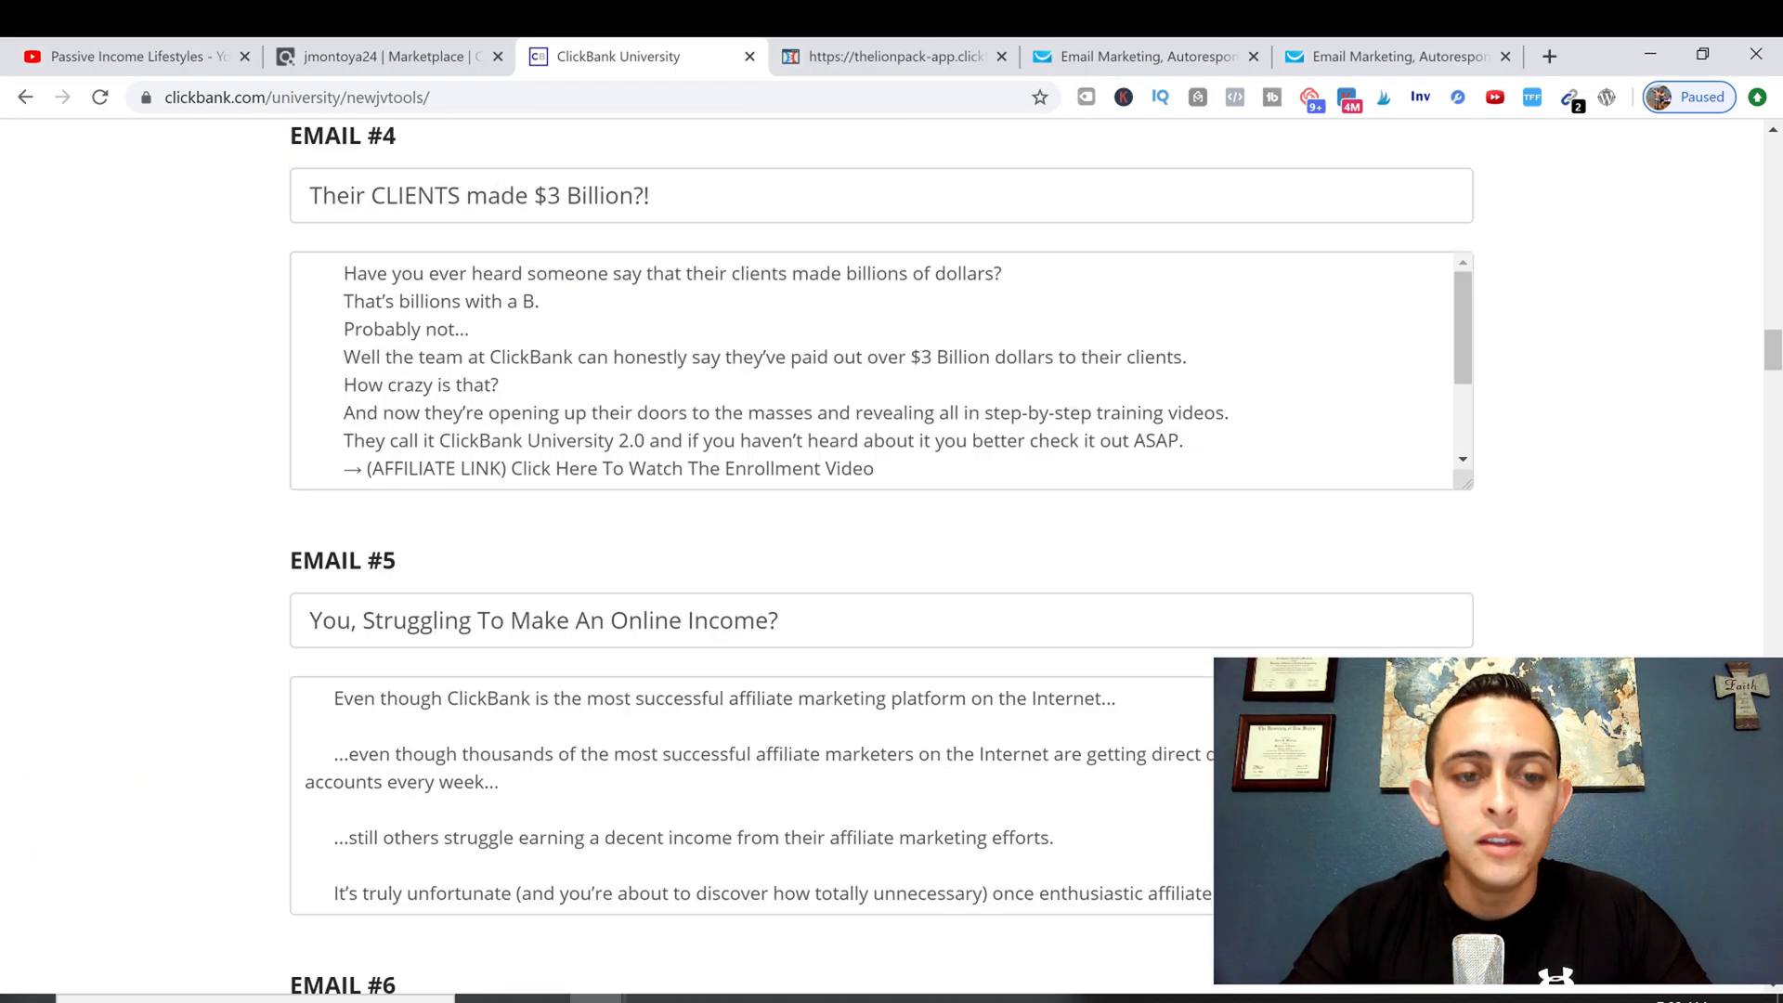
scroll(882, 557, "down", 10)
left_click(1348, 57)
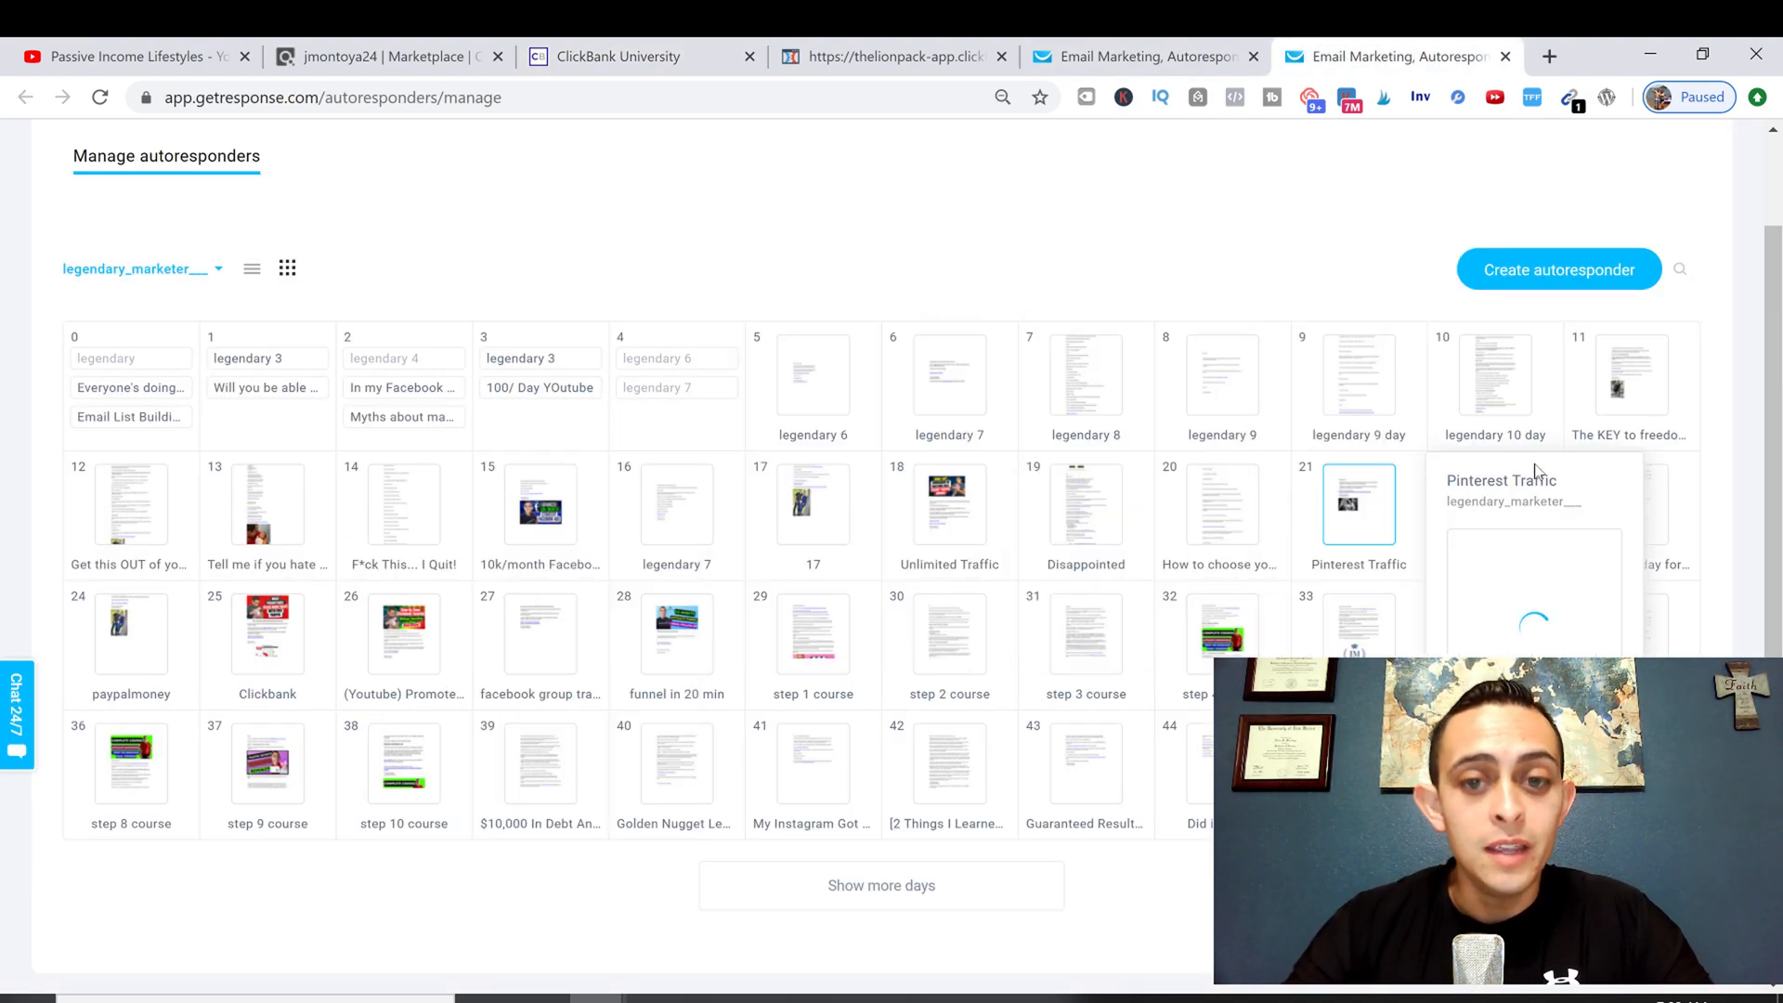
mouse_move(1048, 520)
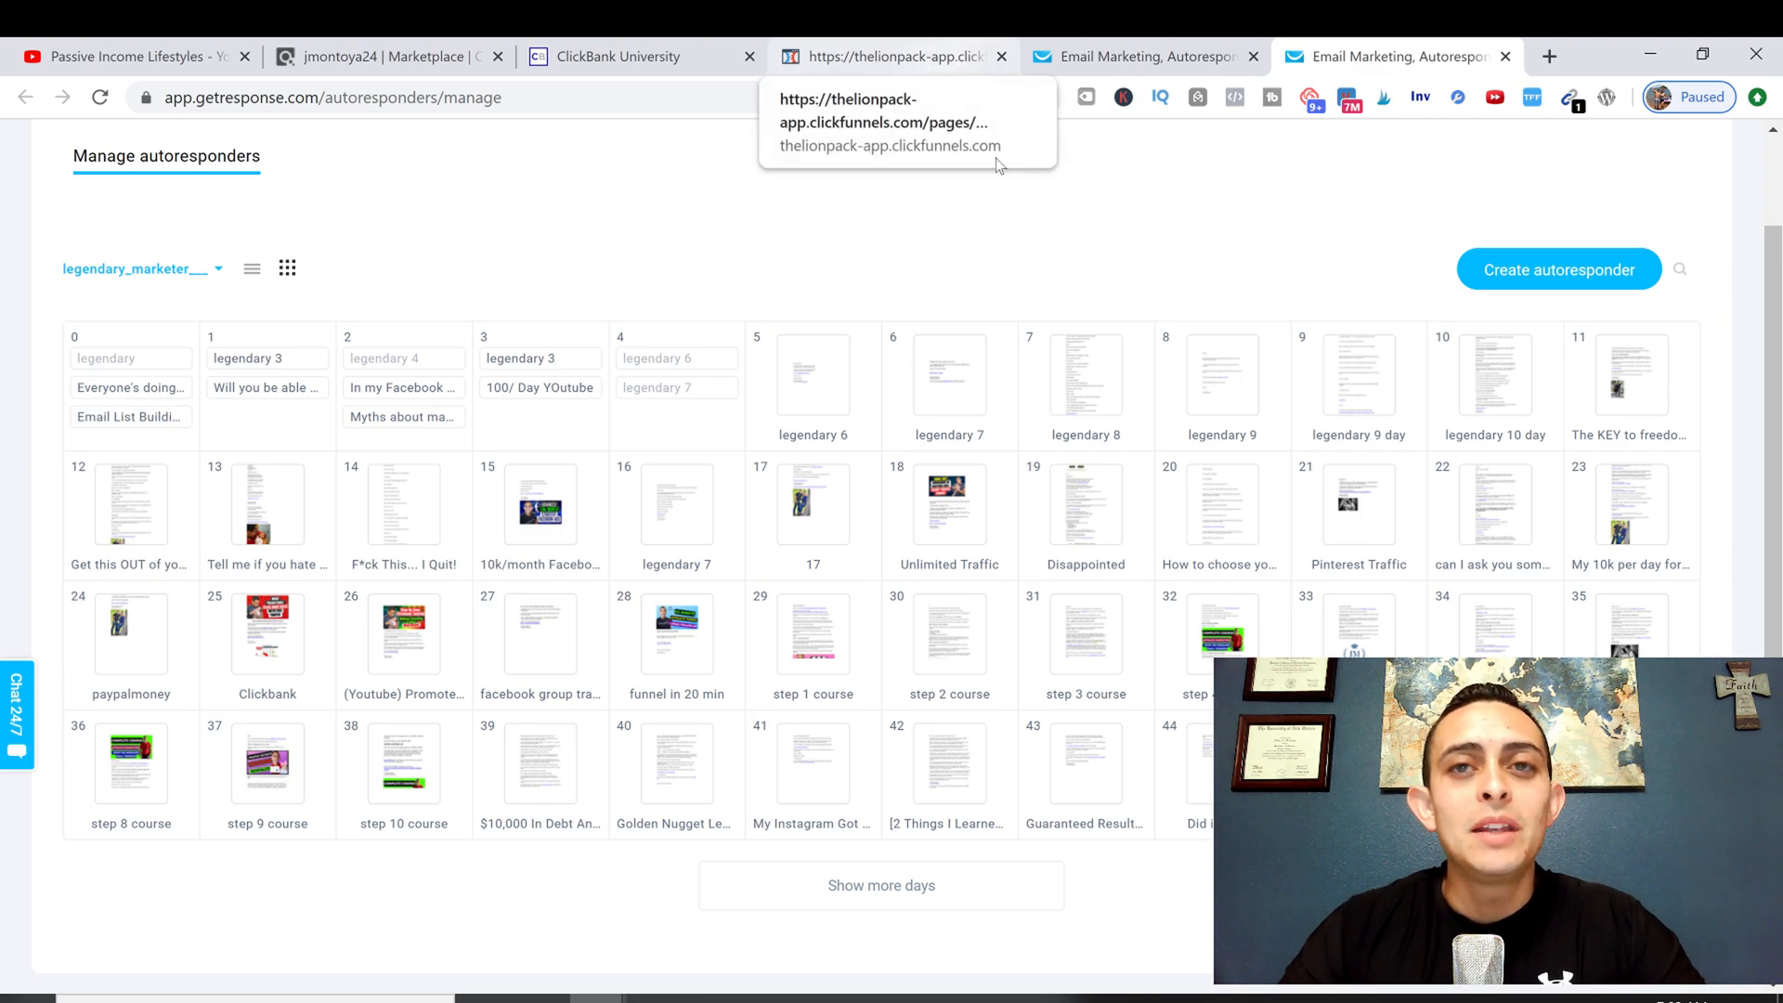
mouse_move(637, 509)
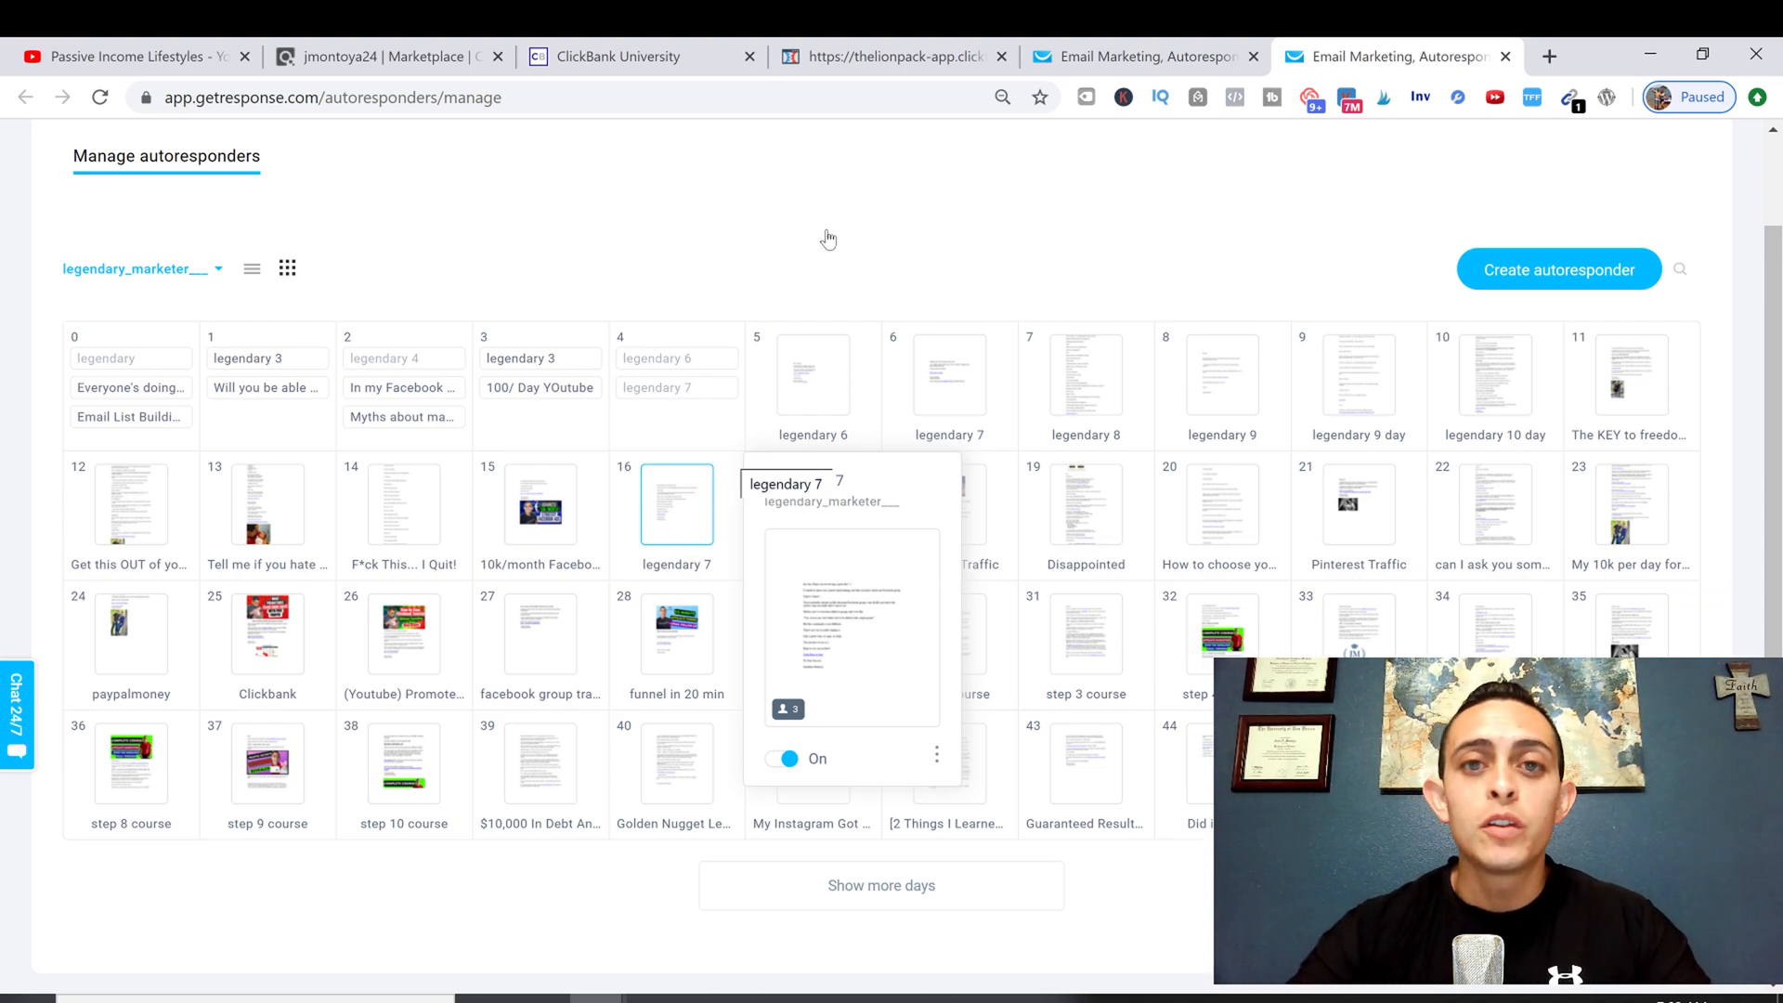
left_click(861, 58)
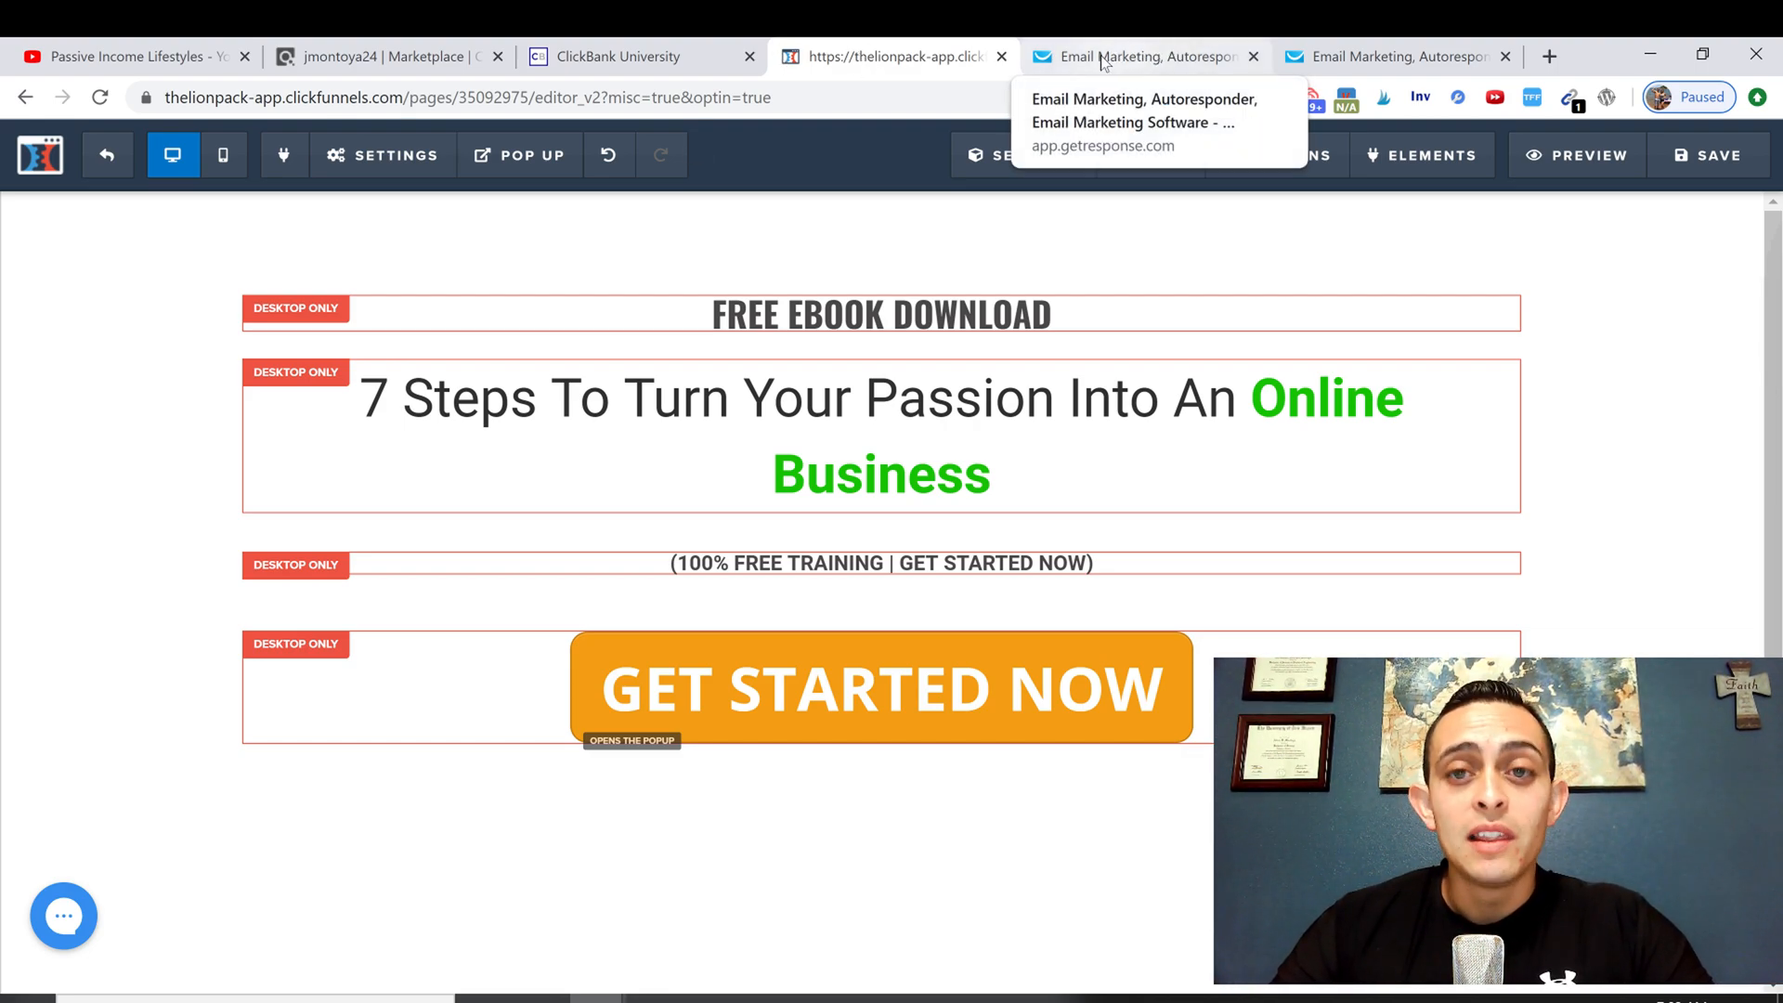
mouse_move(1168, 154)
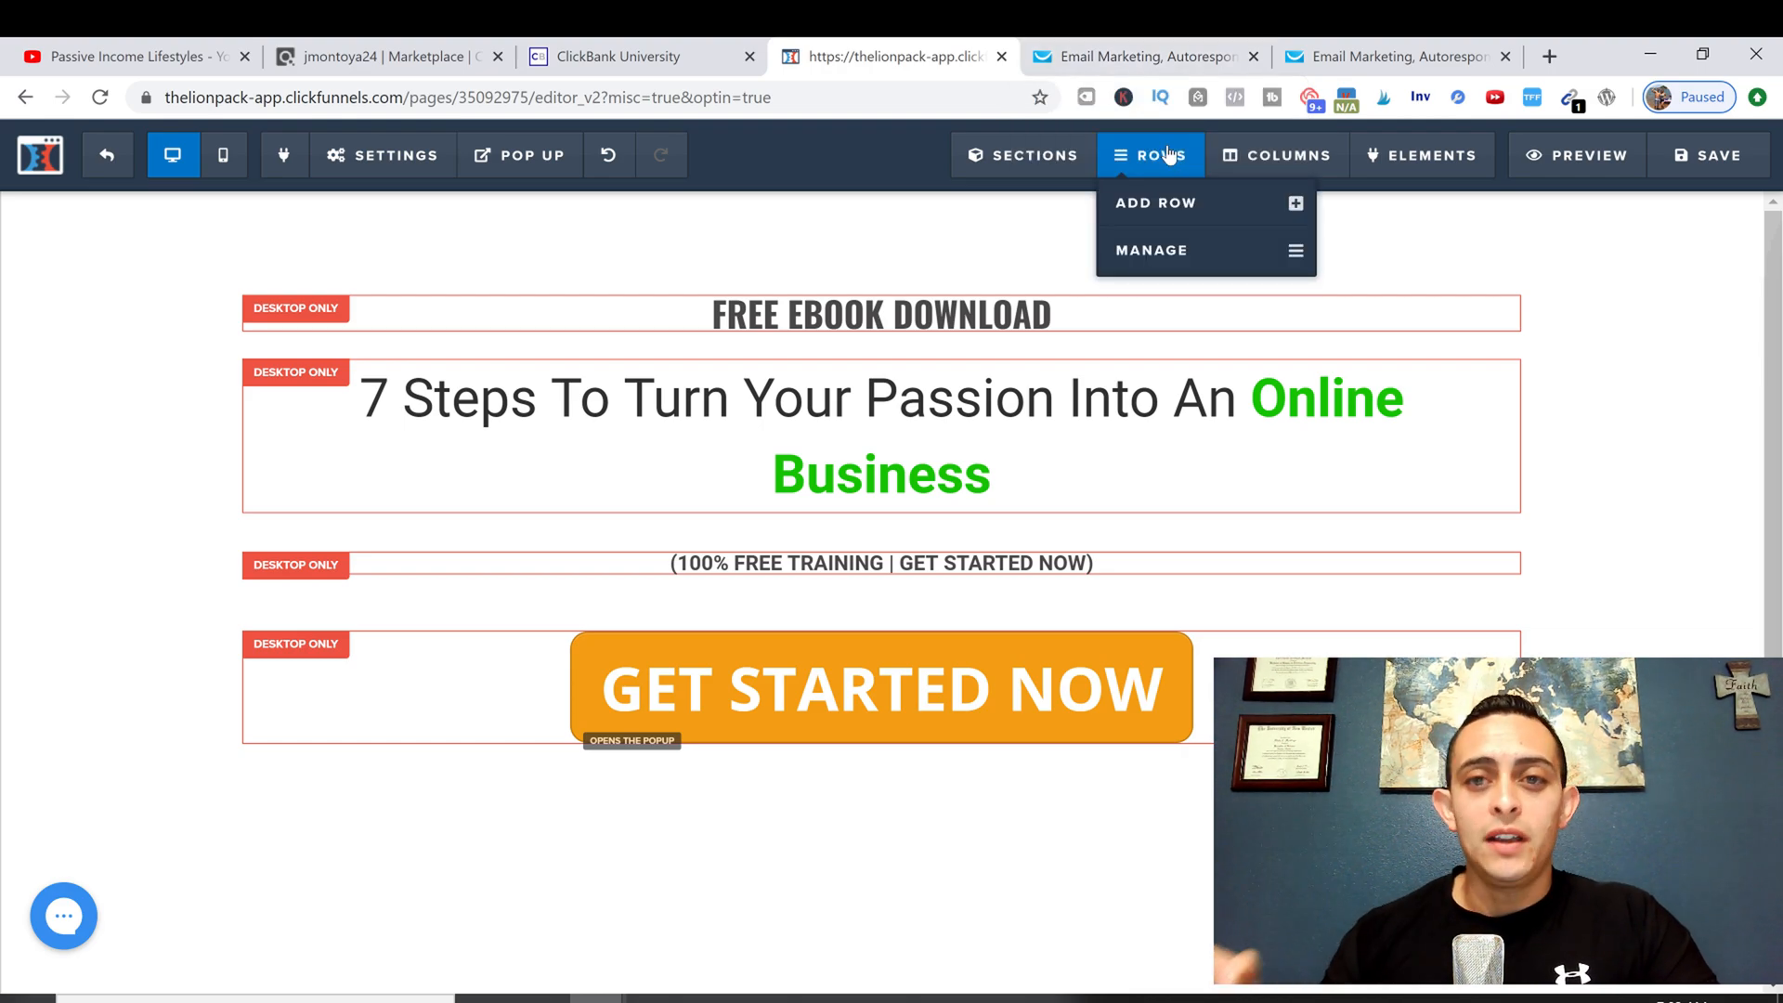
Step: Open udimi.com in a new browser tab and review the affiliate details and past solo ad orders
key("ctrl+t")
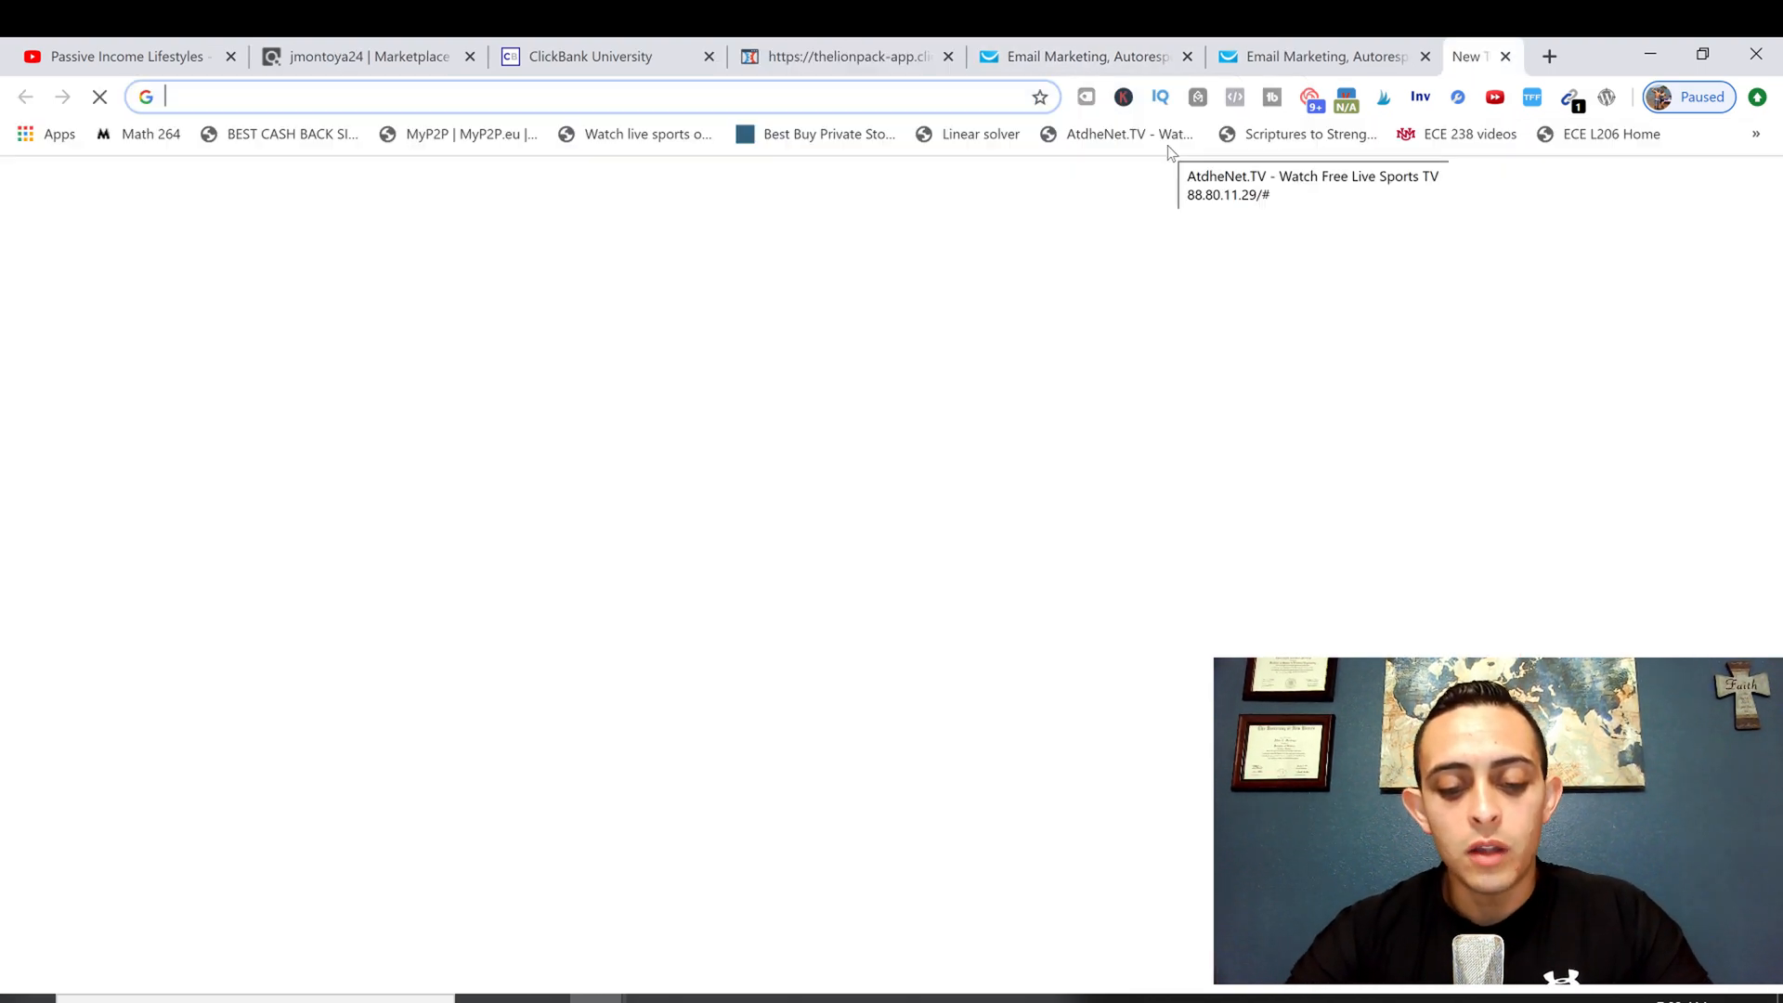
type("ud")
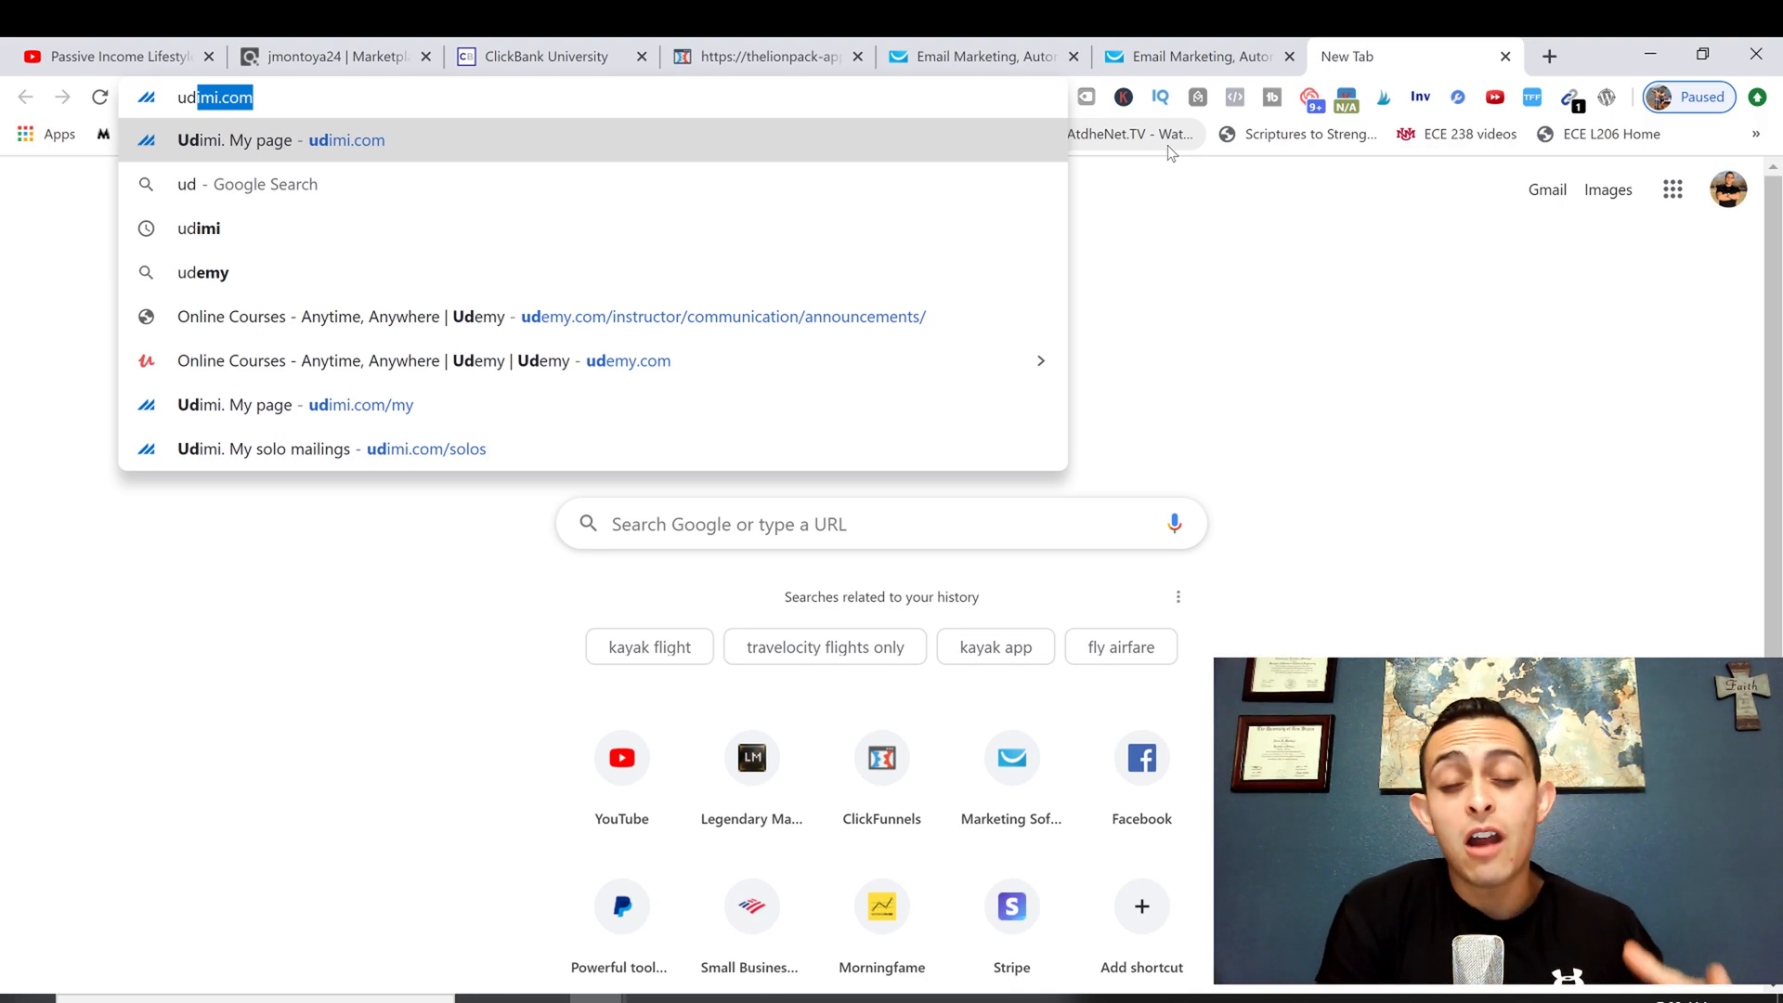
key("Return")
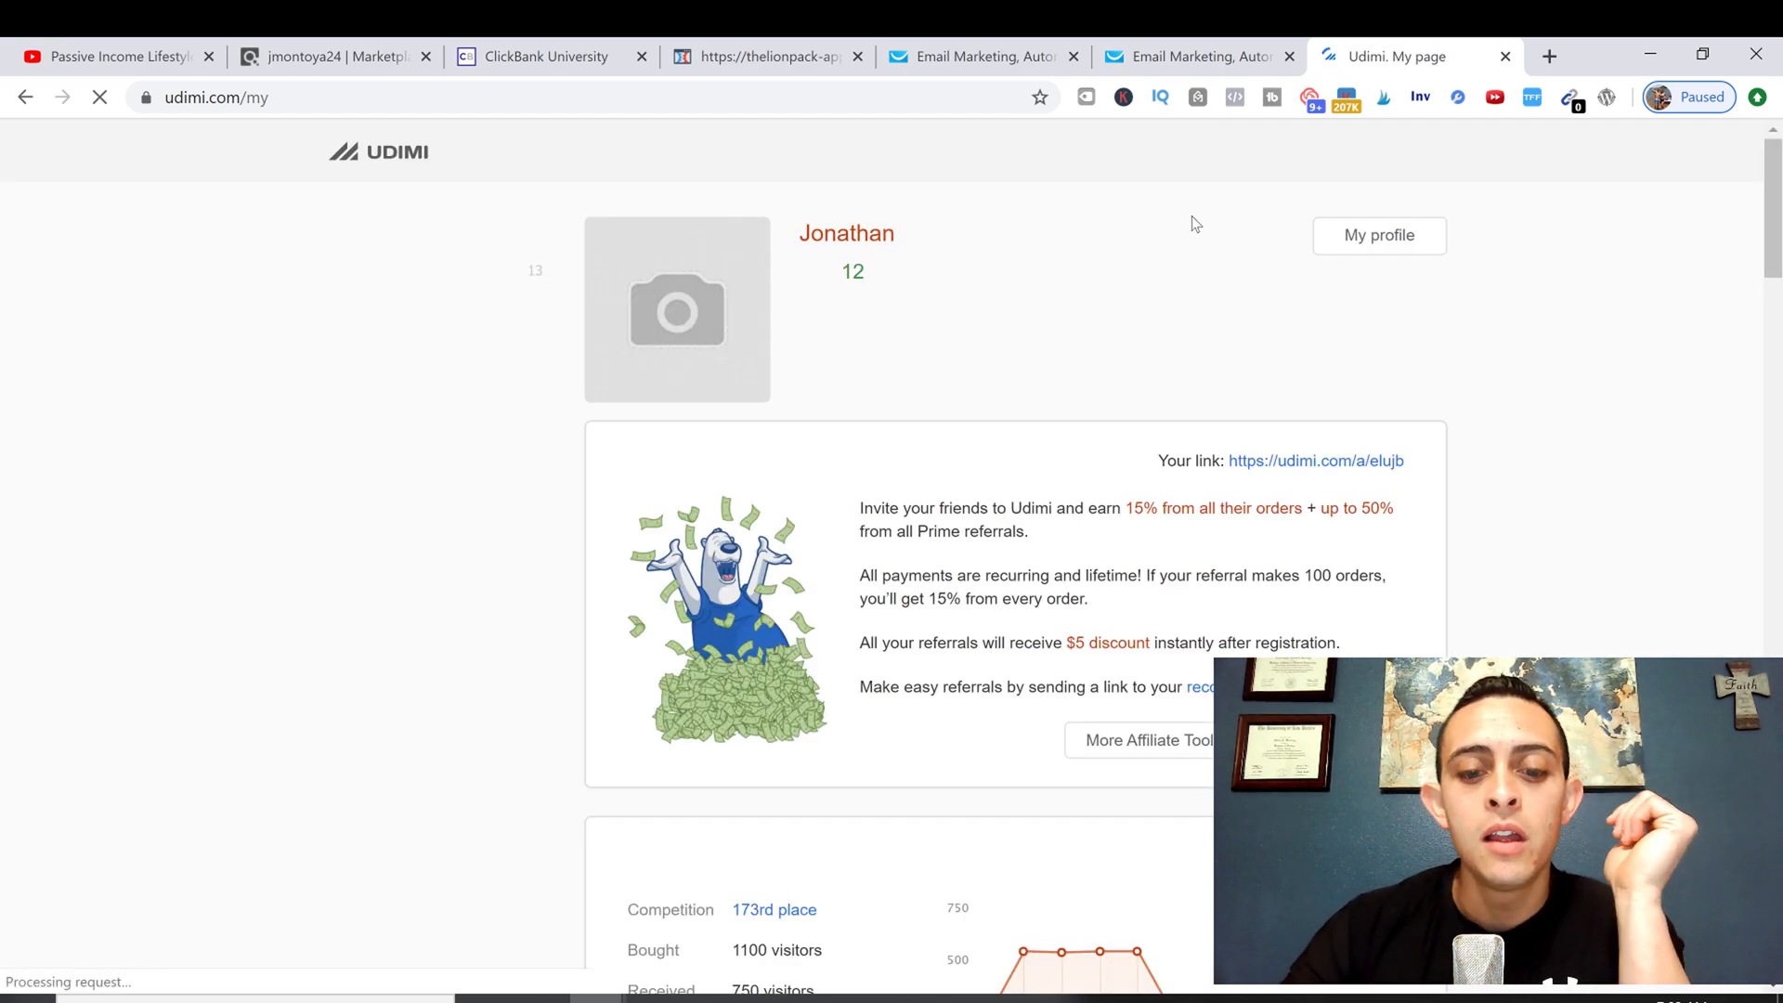
scroll(1579, 371, "down", 4)
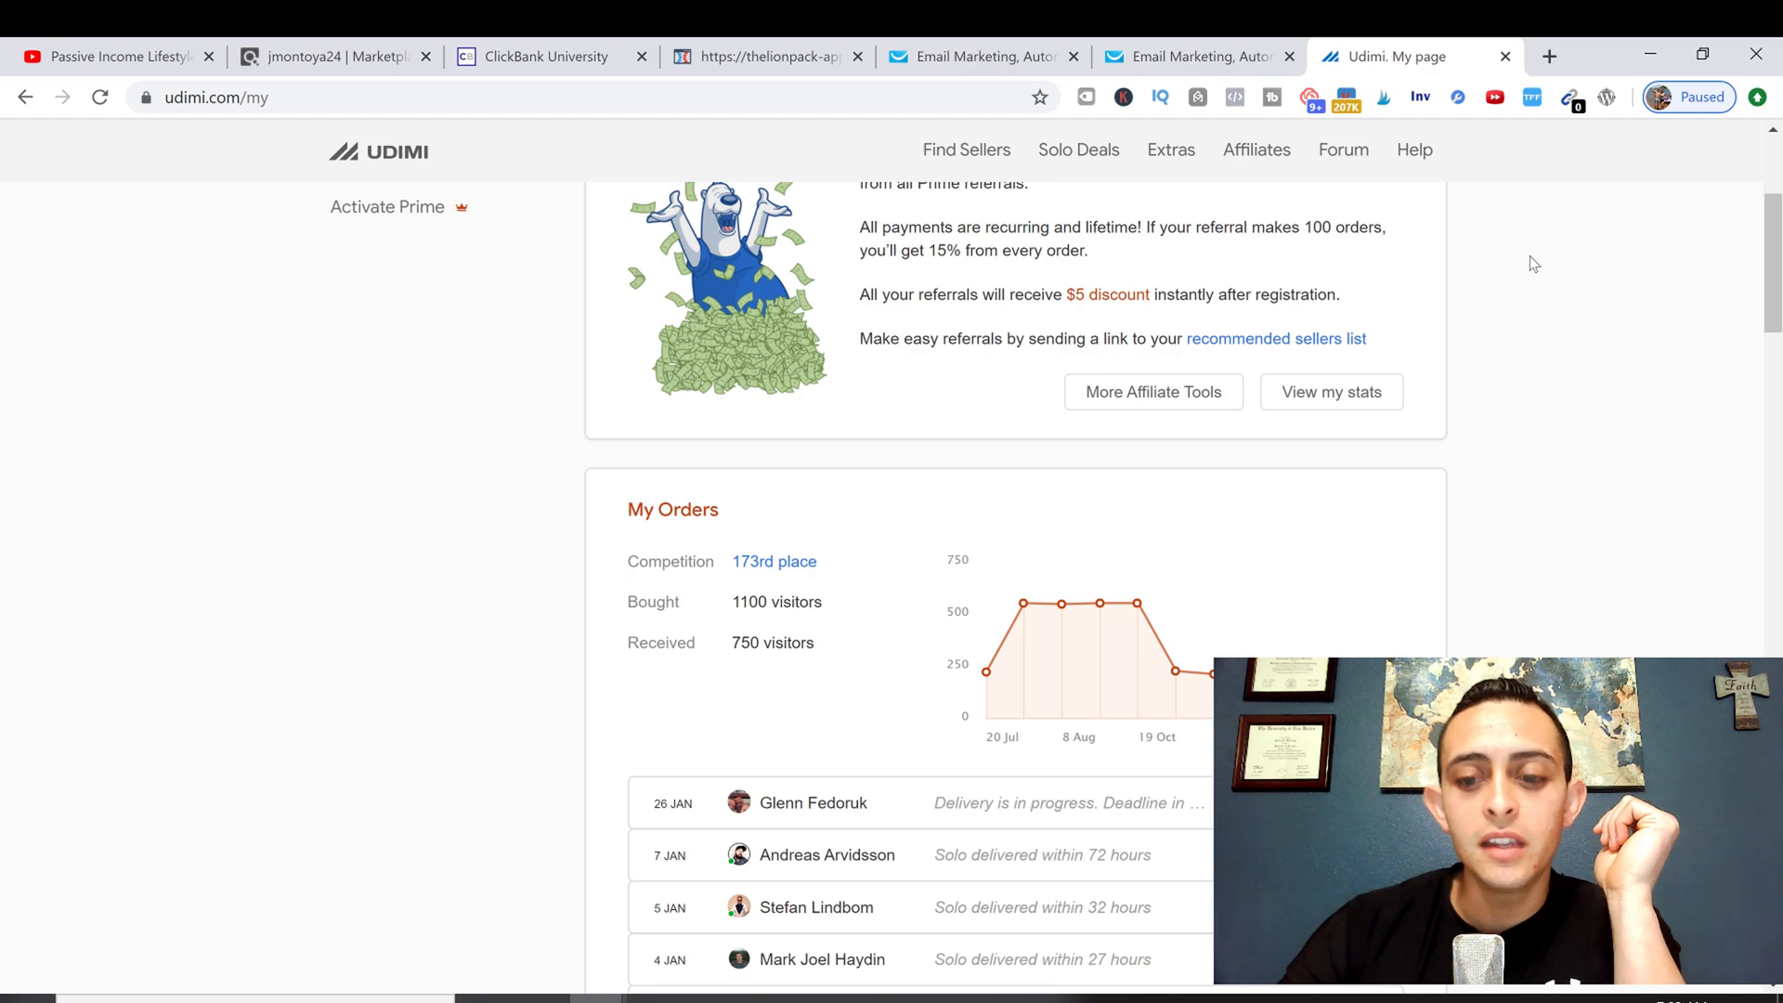
scroll(1529, 258, "down", 3)
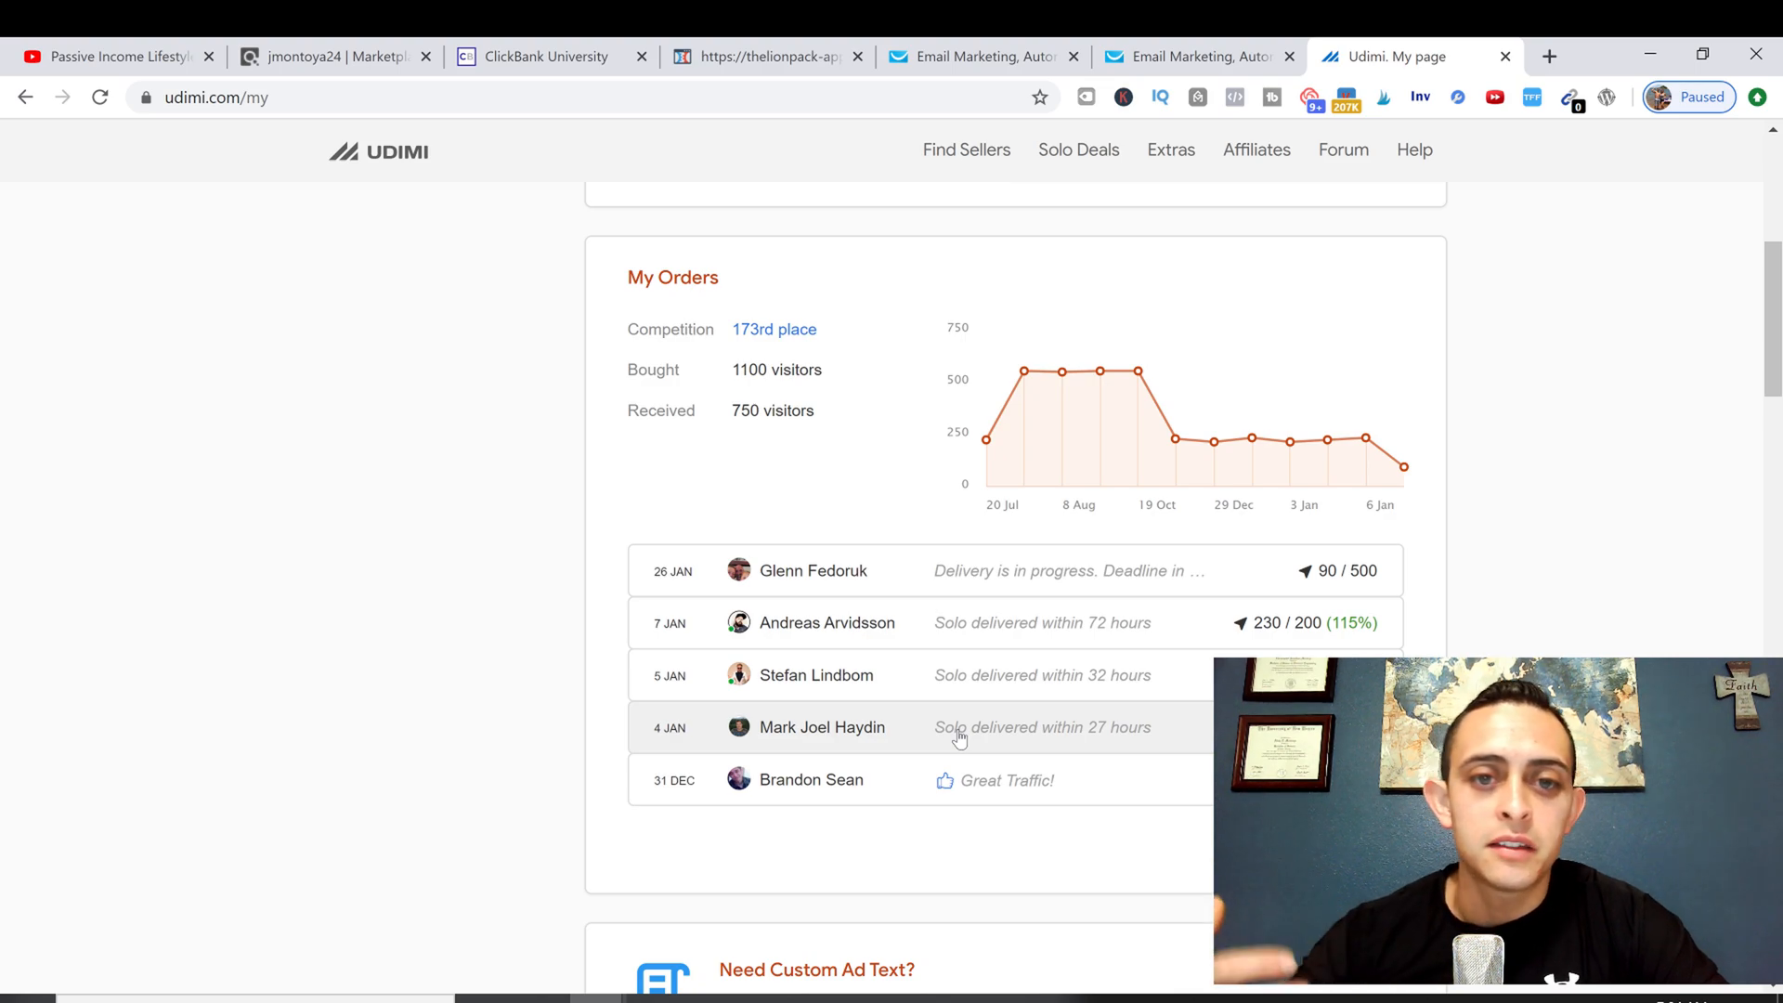
scroll(1179, 687, "up", 6)
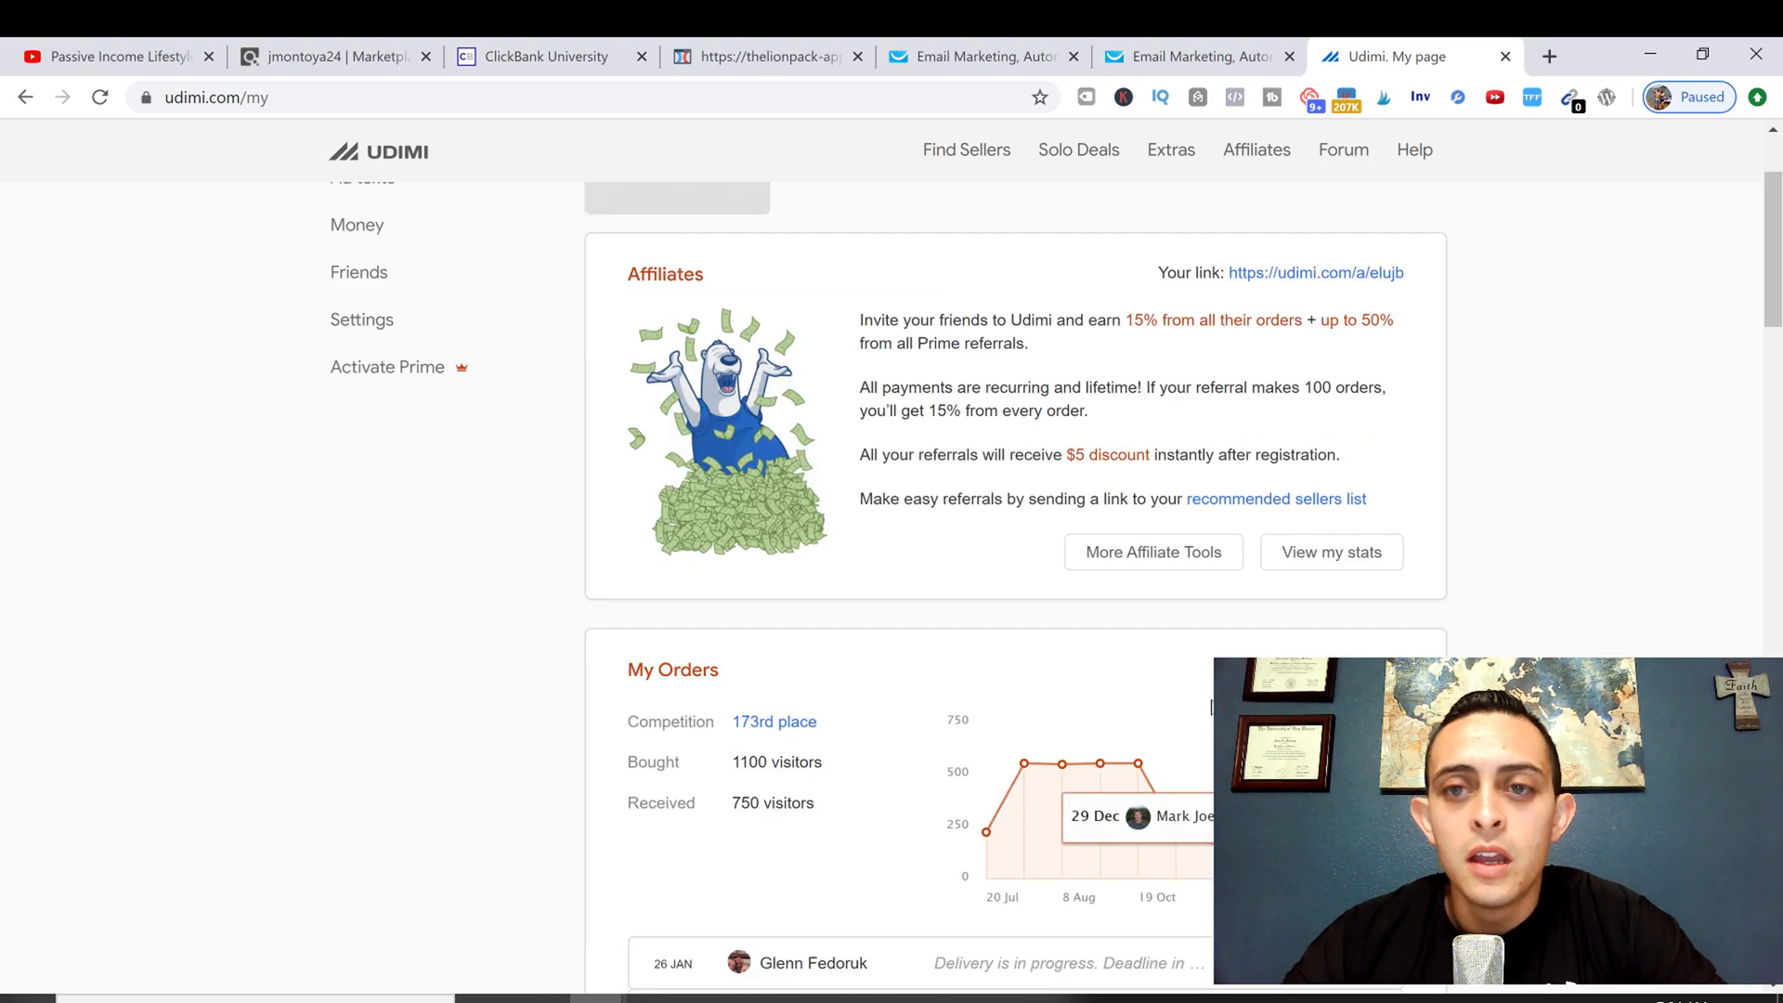
Step: Find Udimi solo ad sellers, open the profile of the promoted seller charging 48¢, and set the order to 200 visitors
left_click(956, 149)
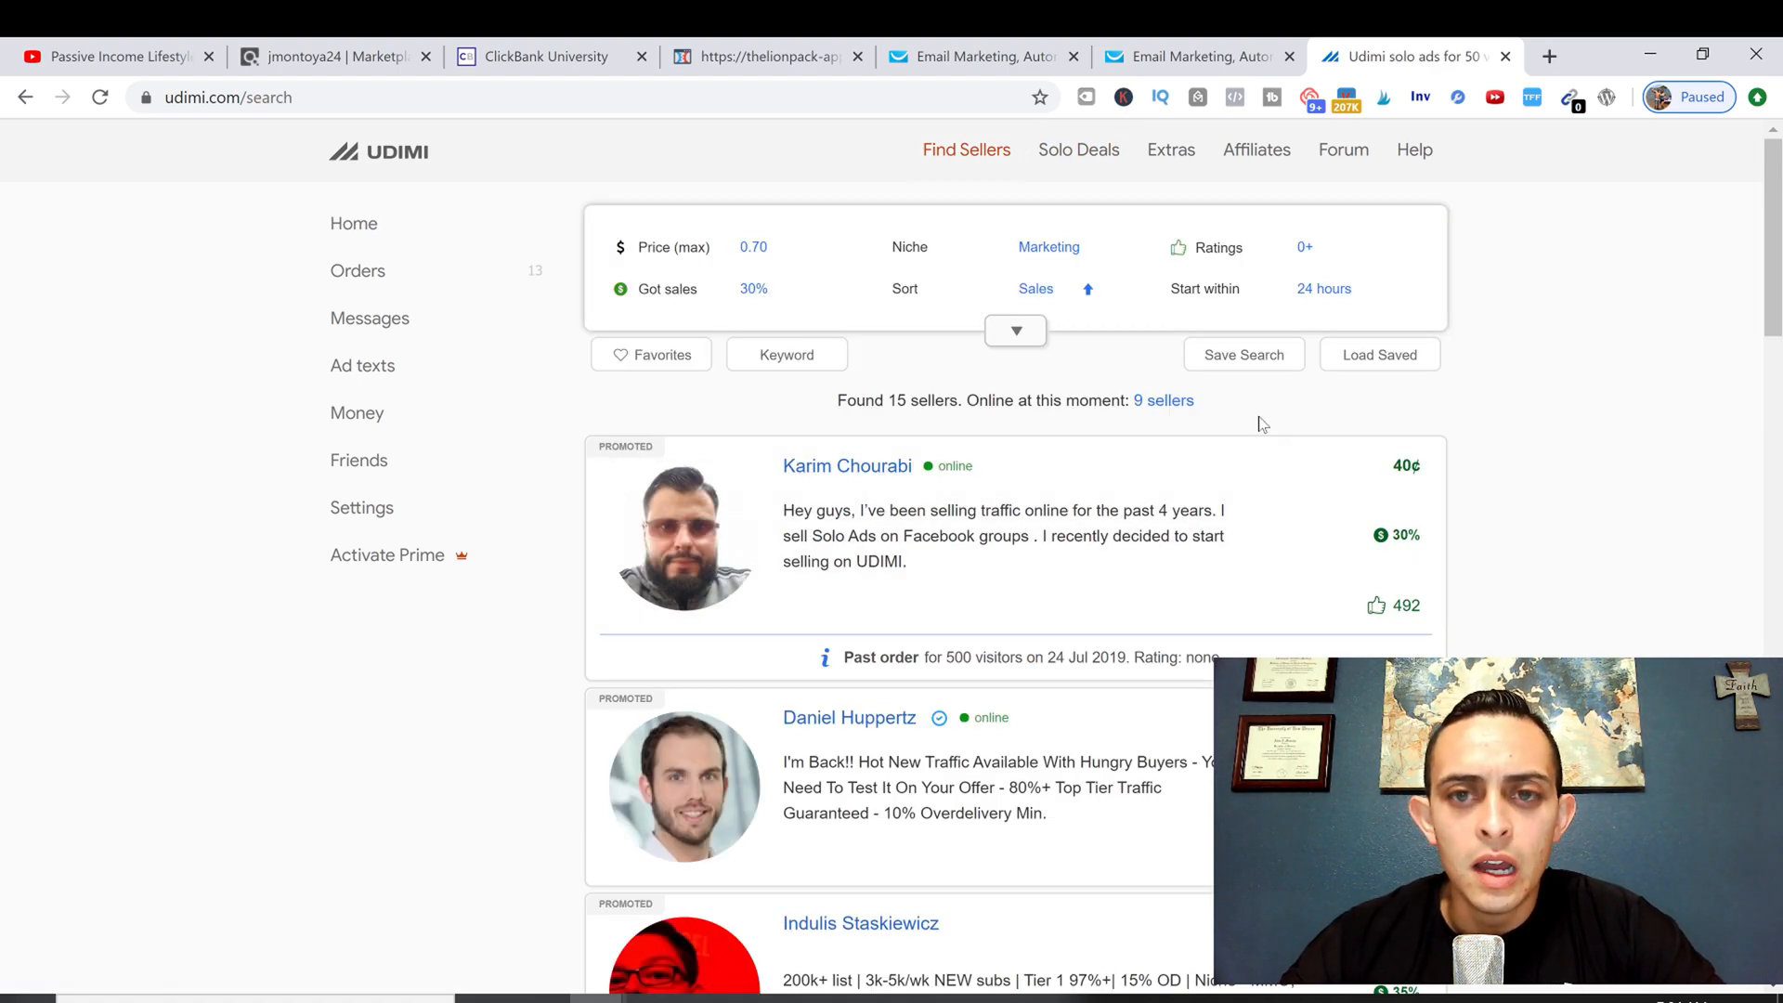
scroll(1219, 413, "down", 1)
scroll(1198, 464, "up", 1)
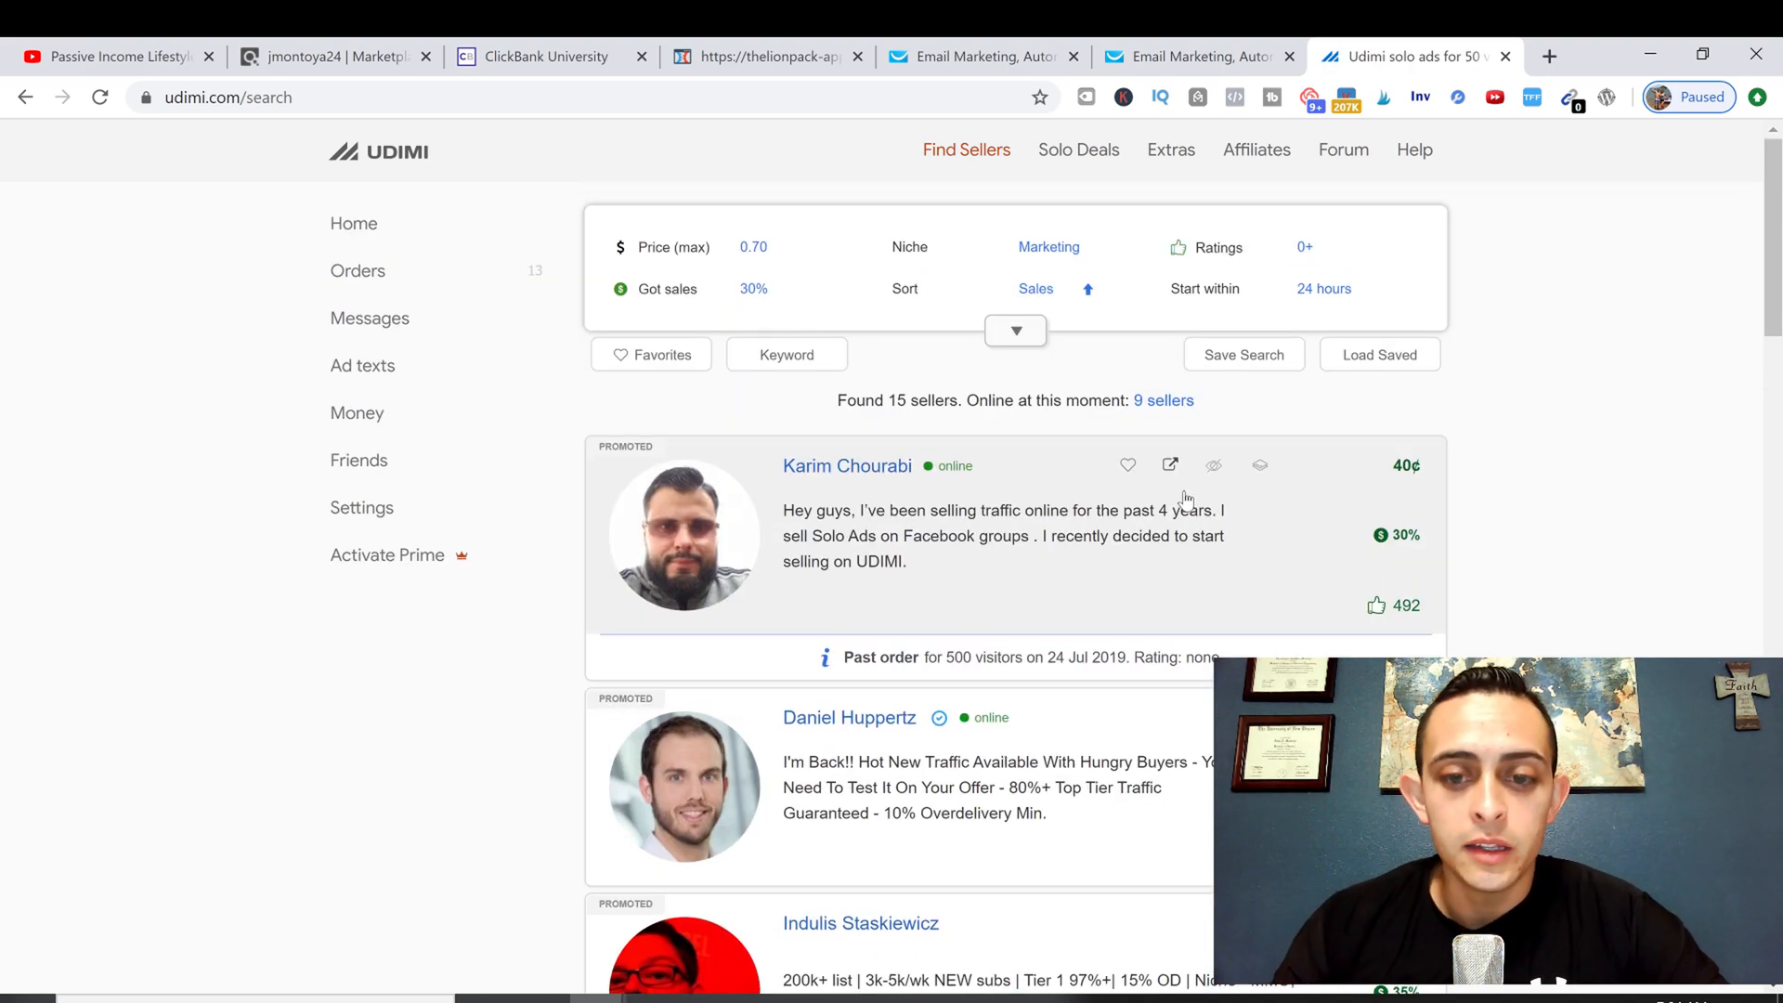
scroll(1187, 498, "down", 3)
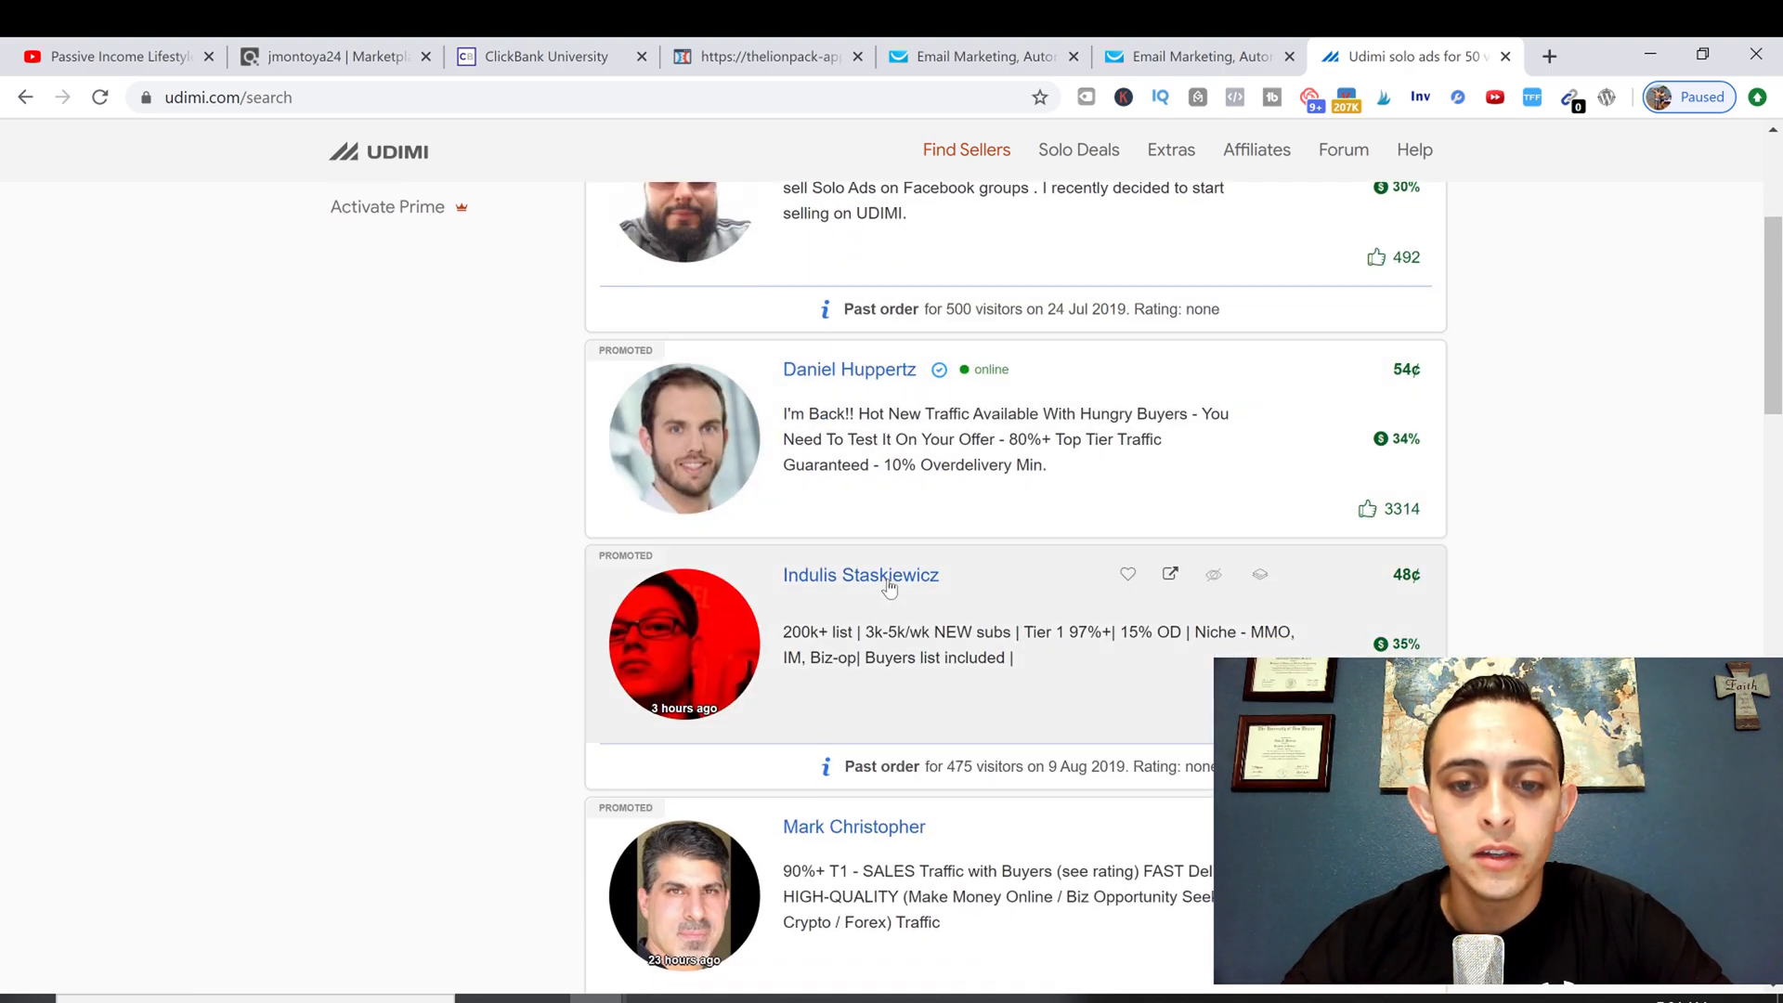
left_click(1029, 563)
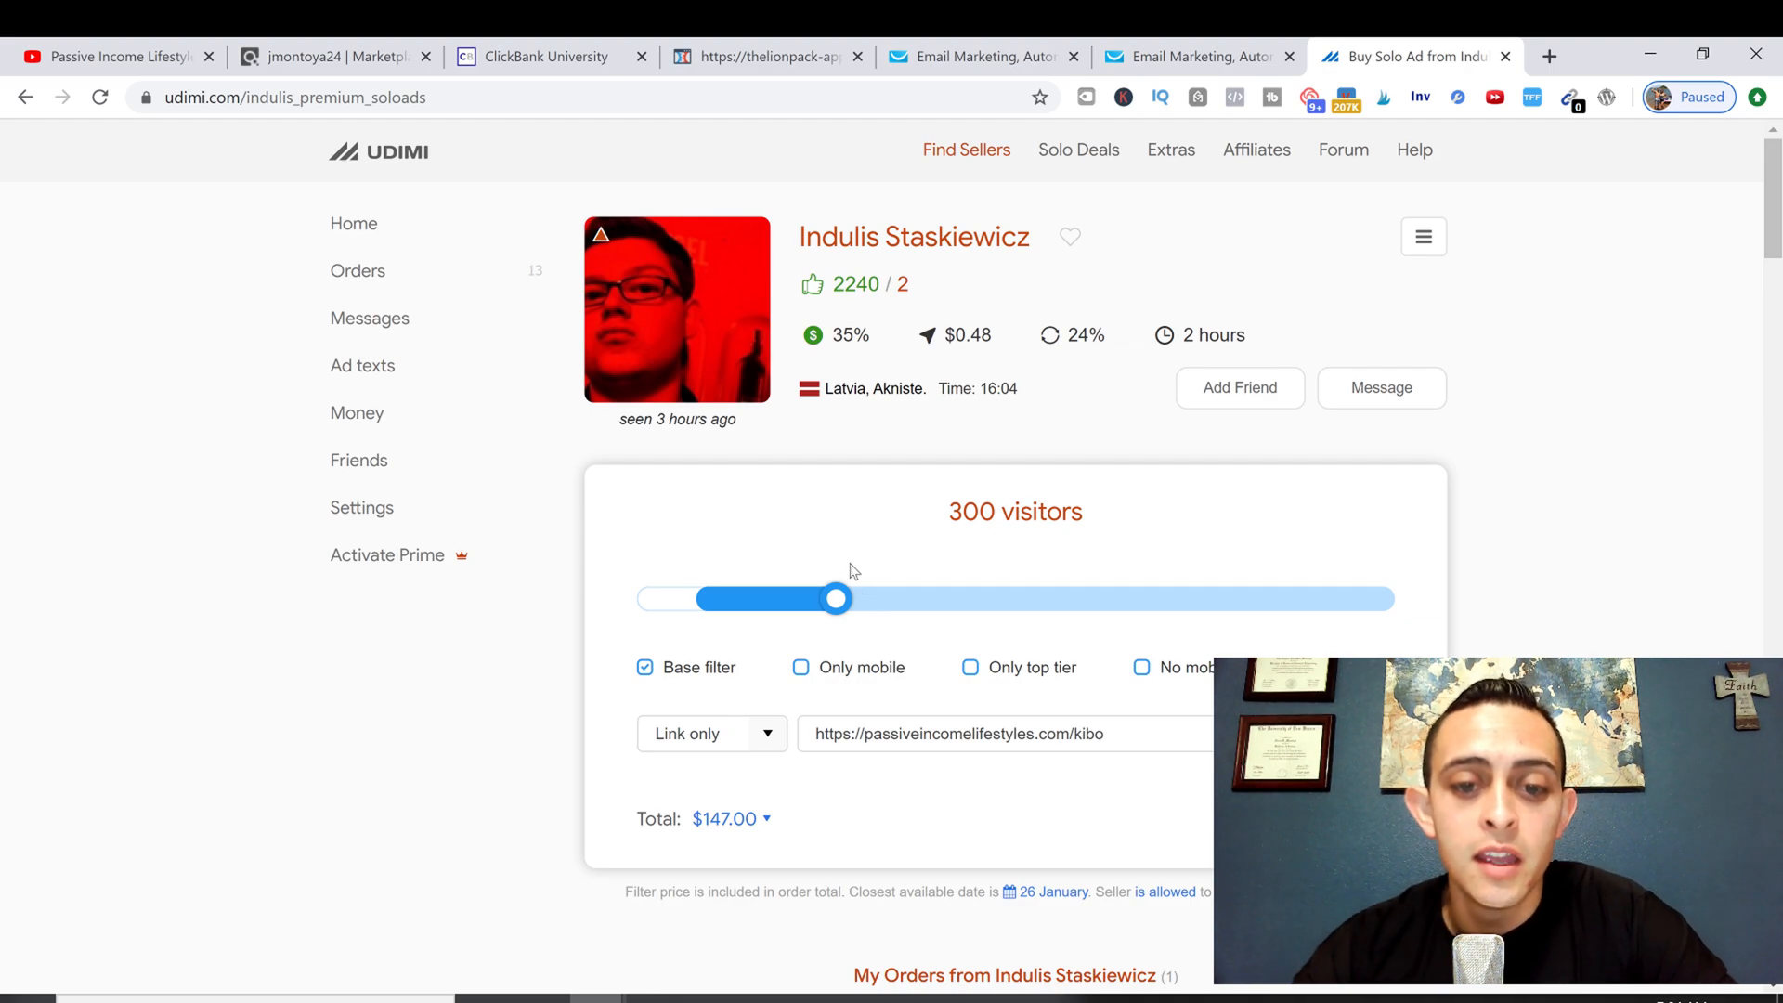
left_click_drag(839, 601, 753, 601)
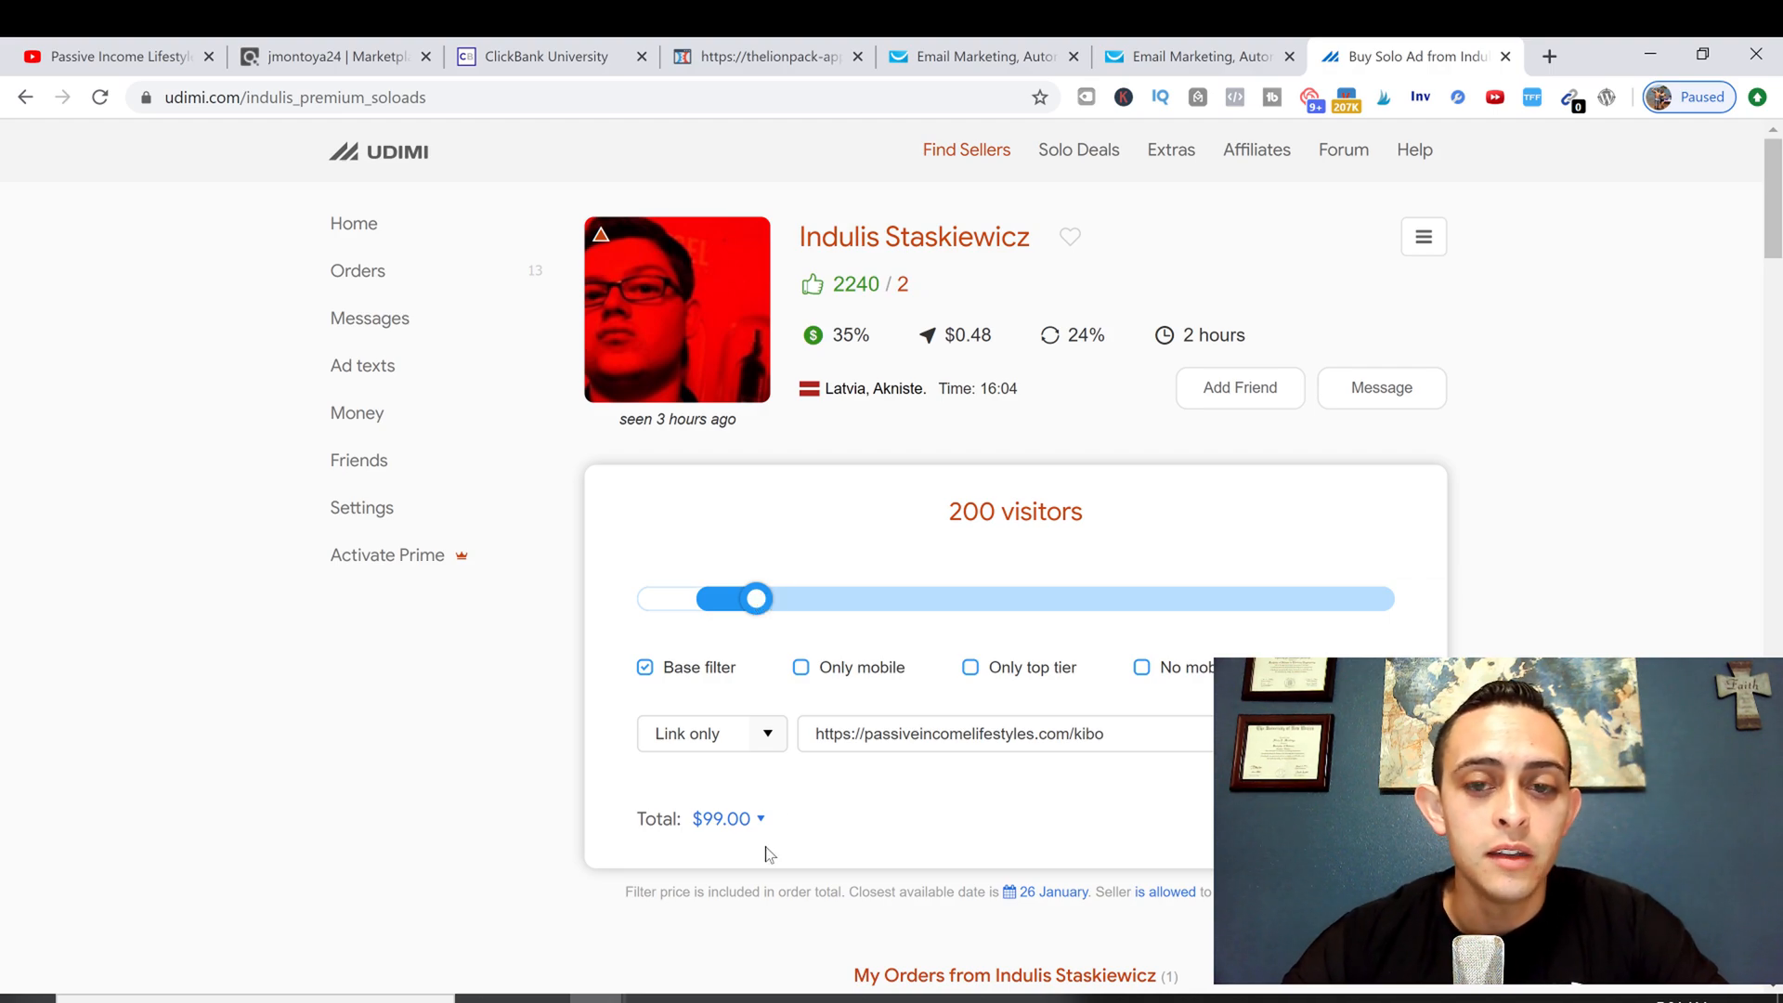
Step: Switch to ClickFunnels, save the free-ebook opt-in page and exit the editor to the Optin step overview
left_click(811, 56)
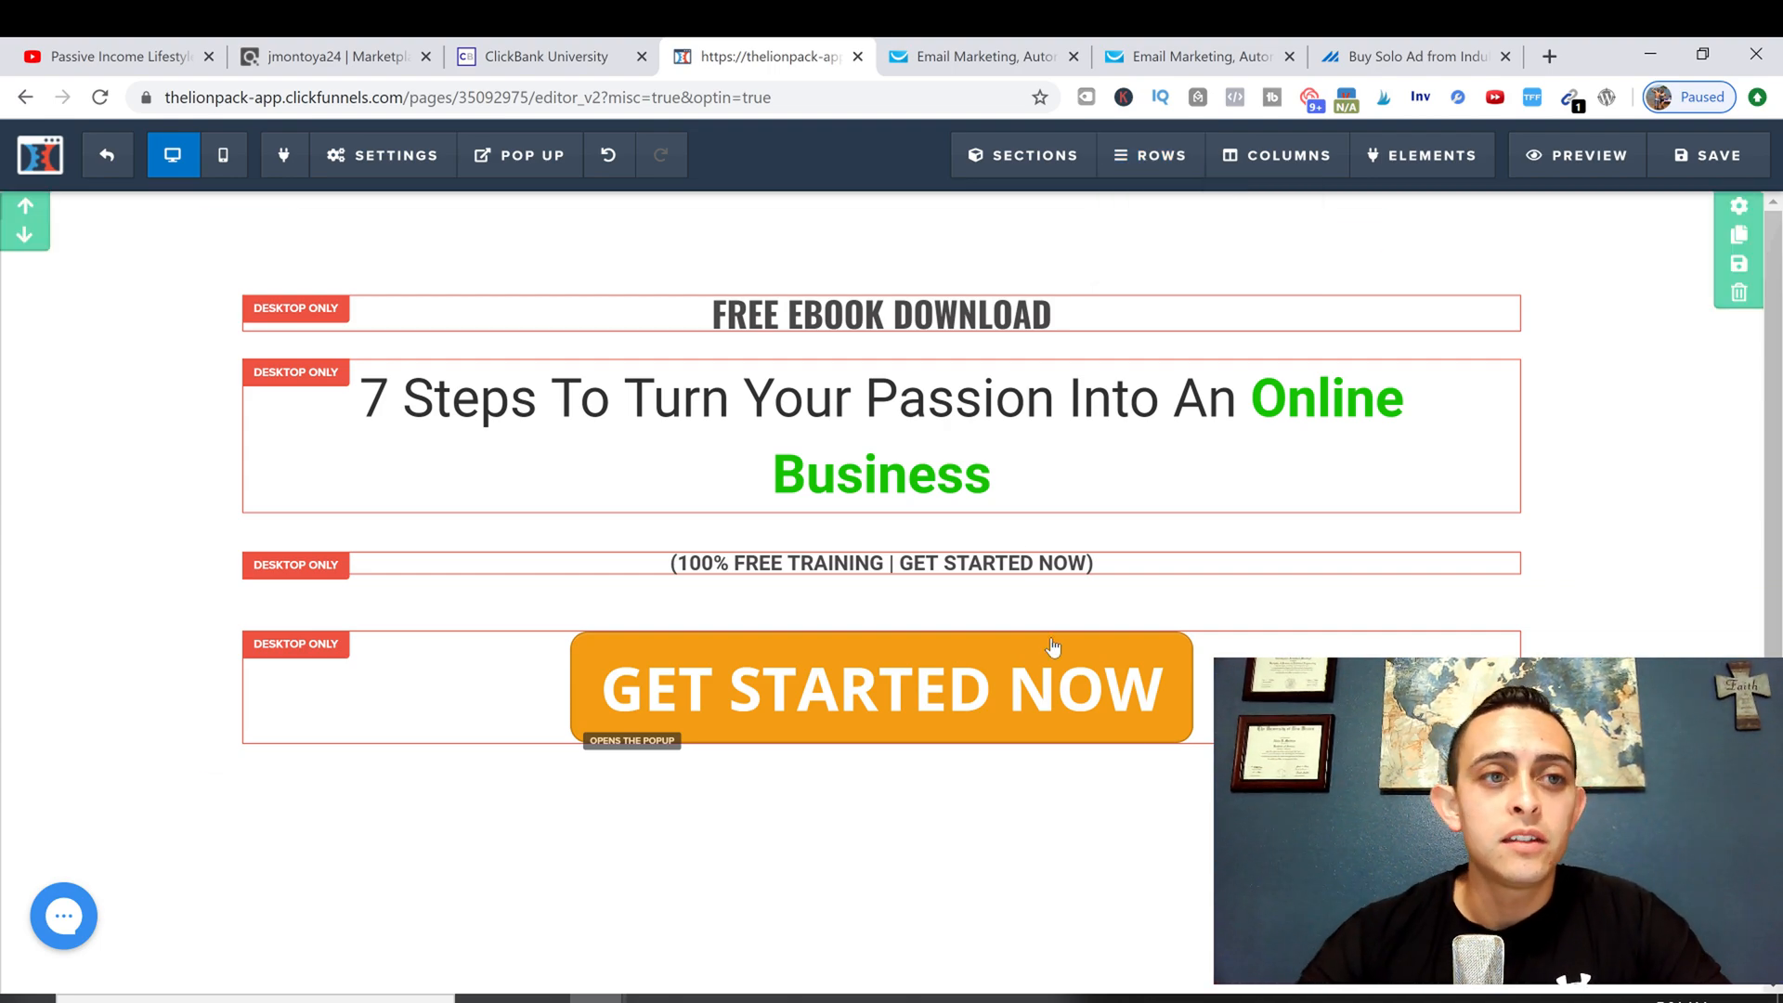
left_click(1712, 156)
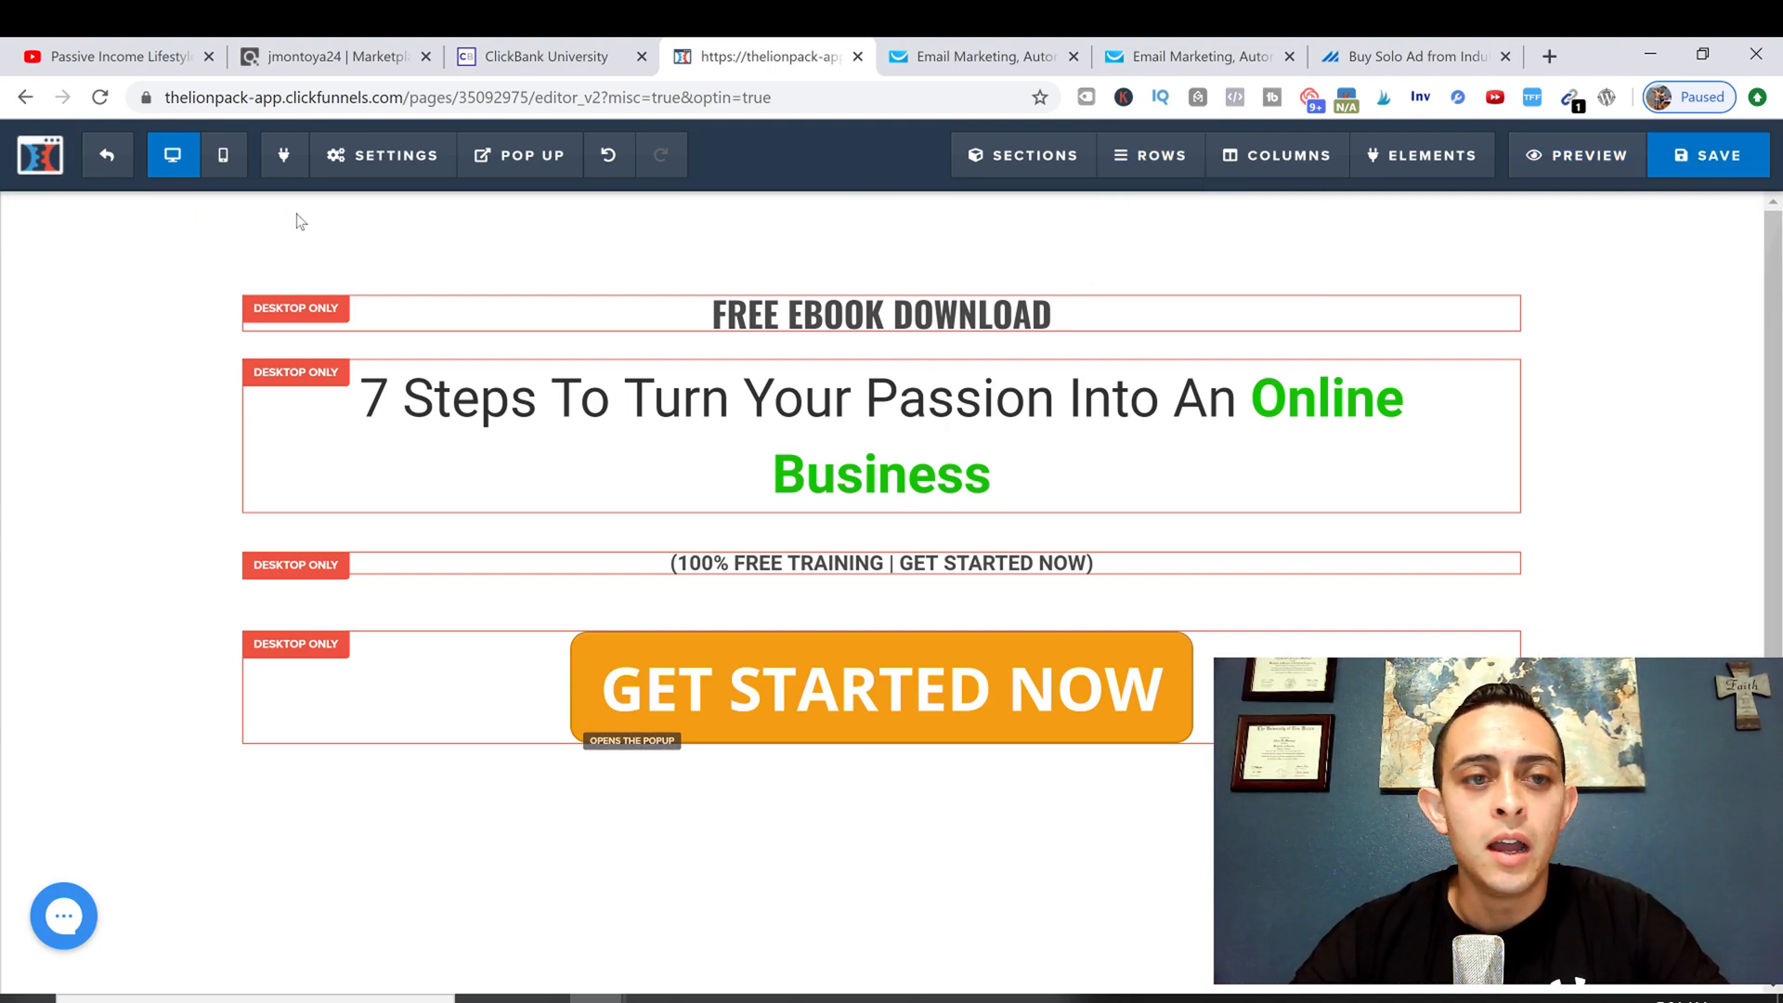
left_click(109, 163)
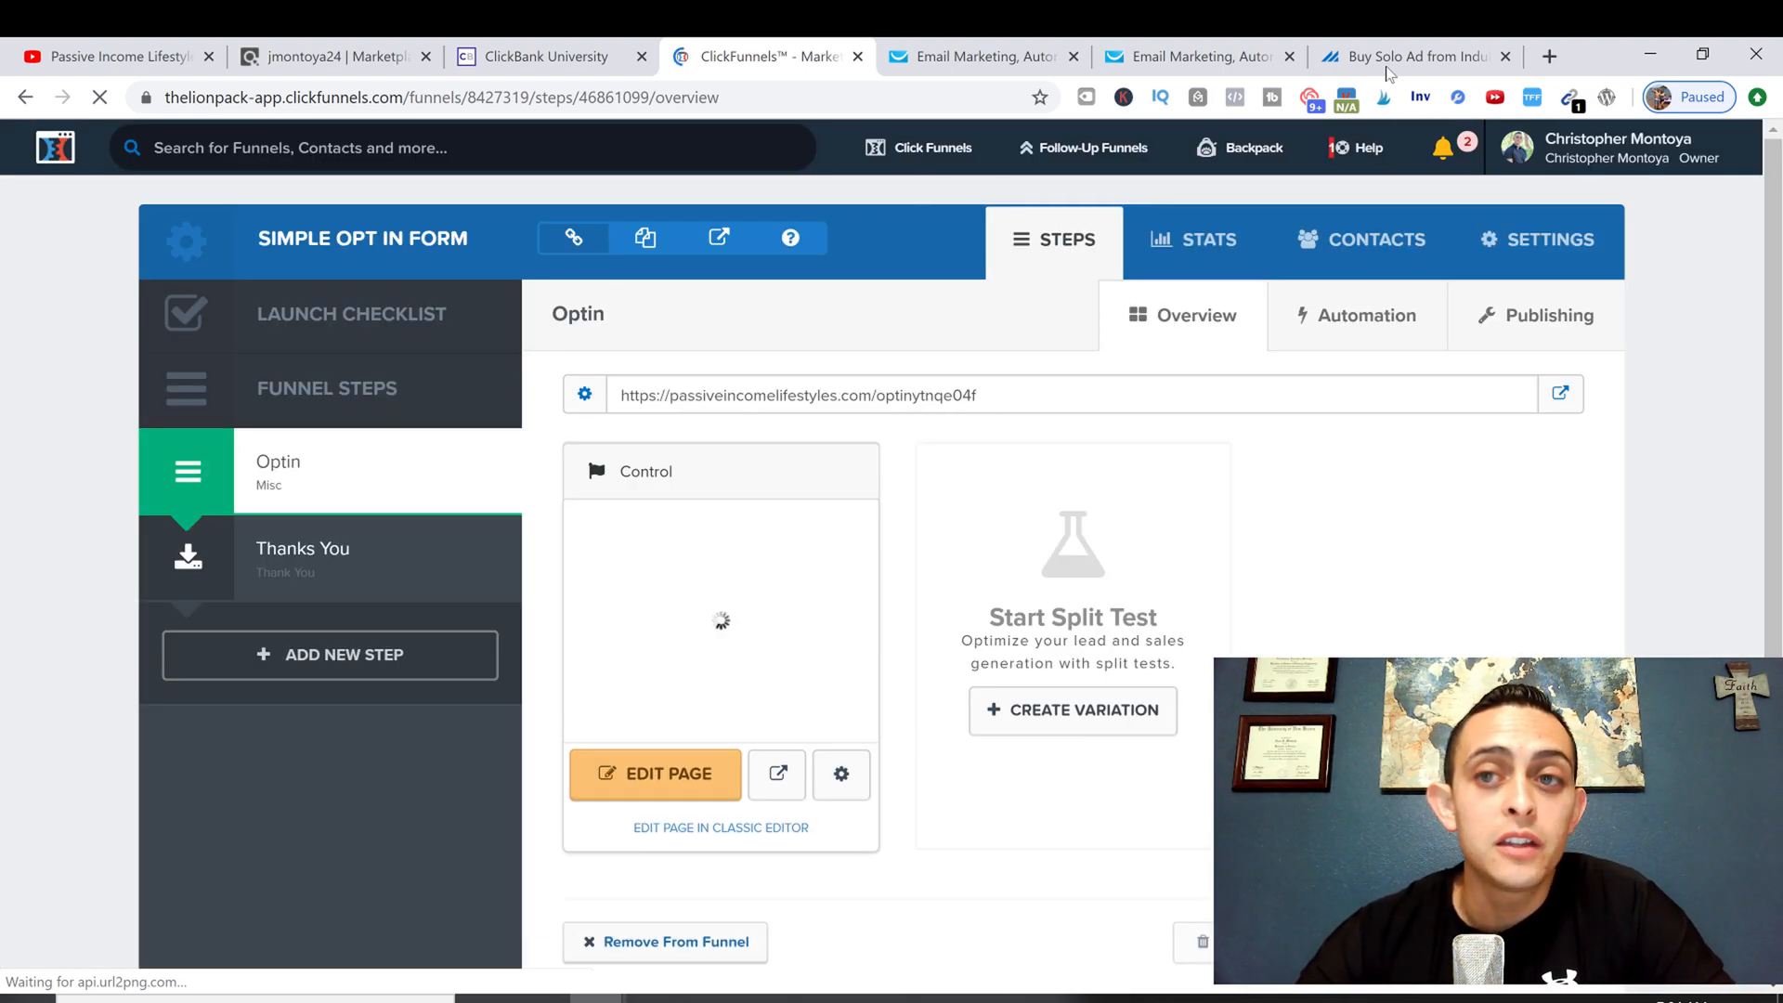
Step: Return to the Udimi solo ad order and clear its existing destination link
left_click(1401, 55)
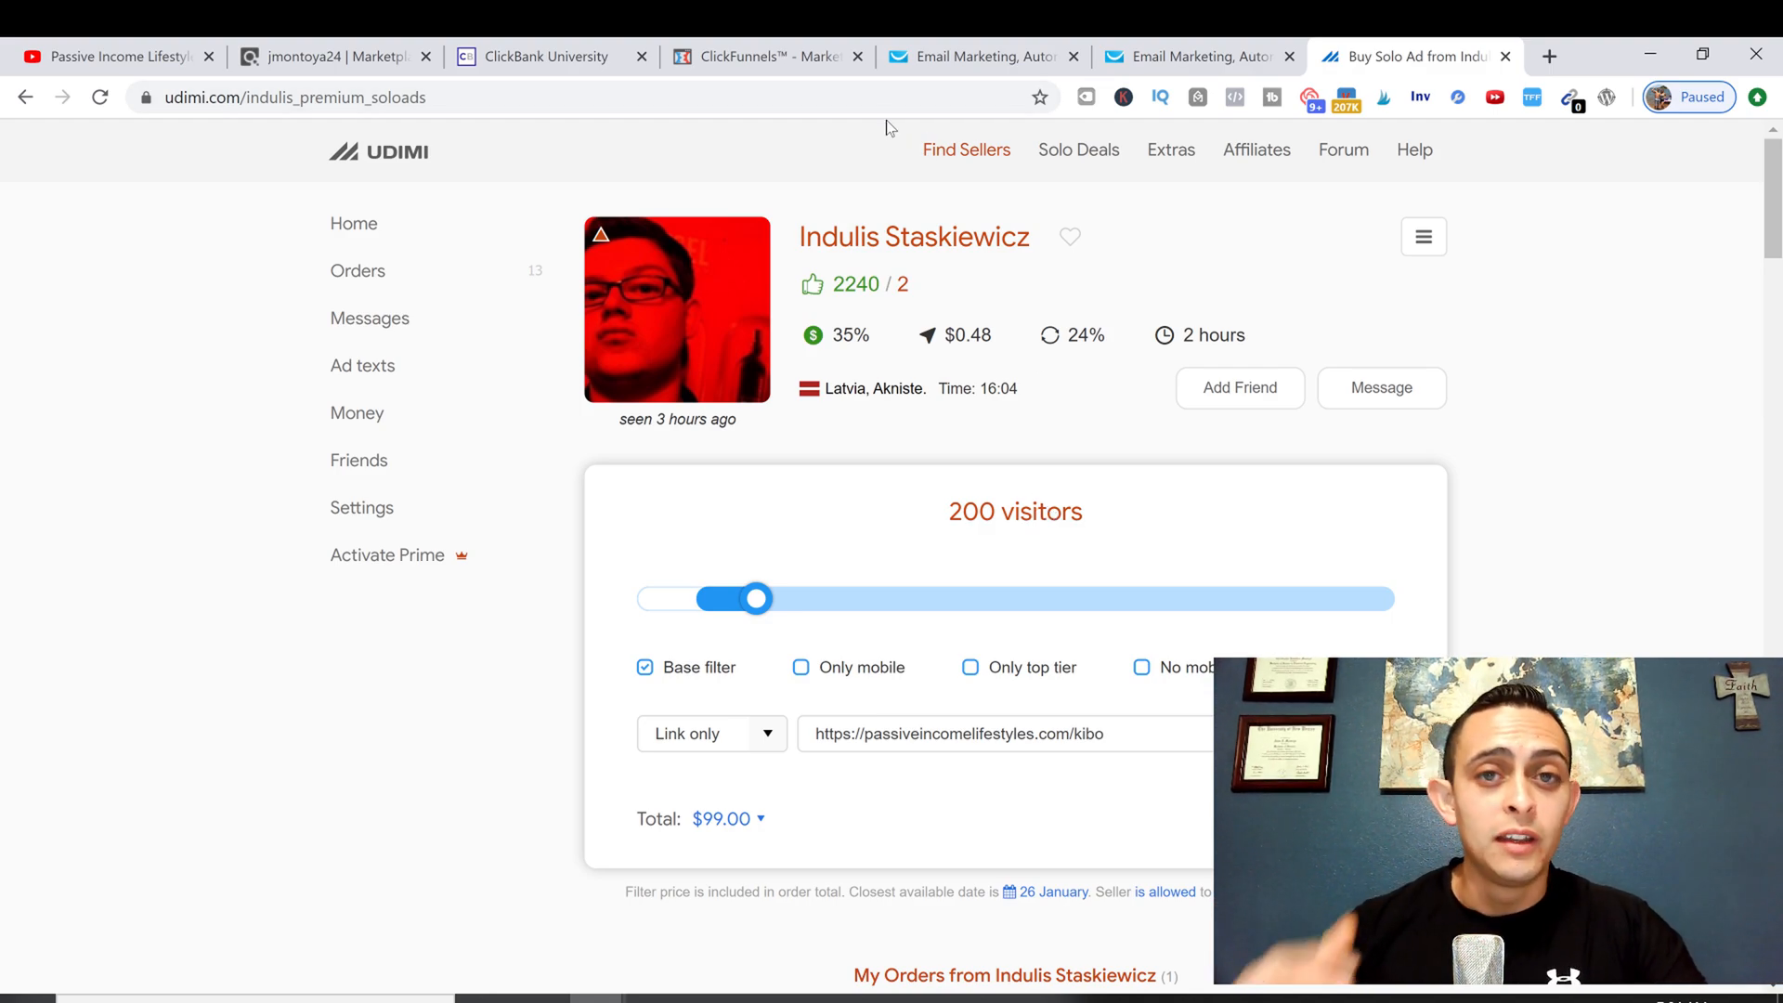
left_click(793, 57)
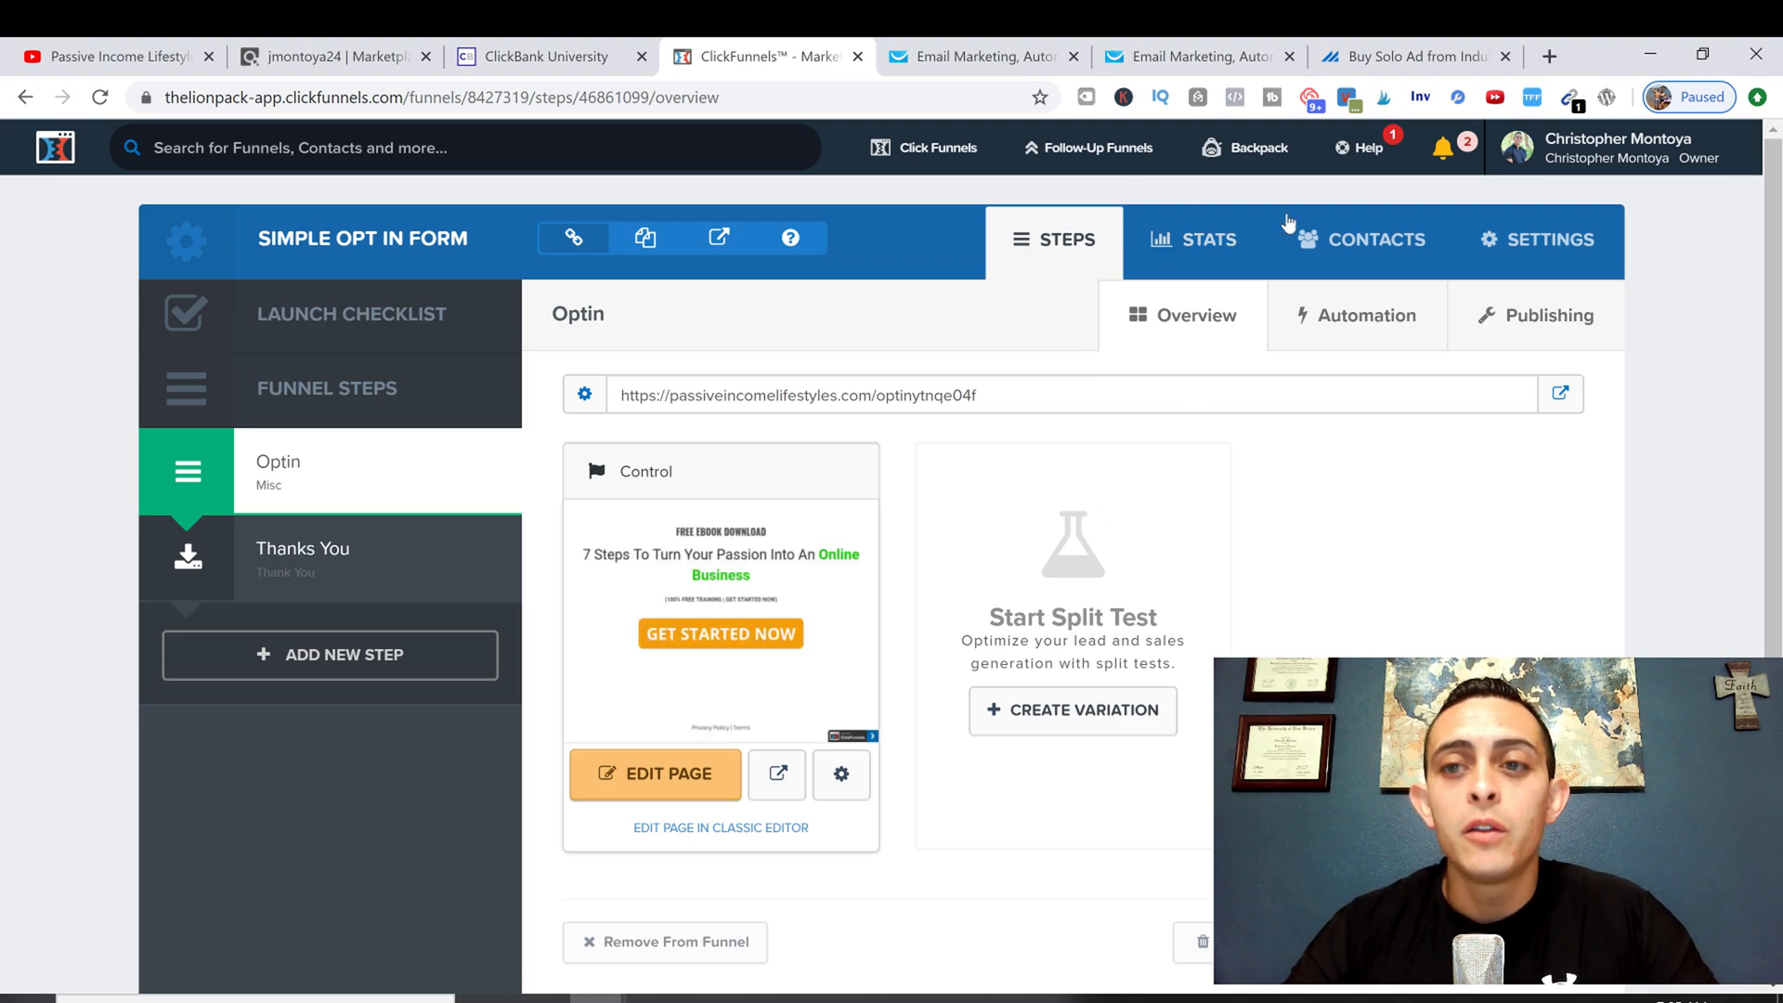
left_click(1368, 65)
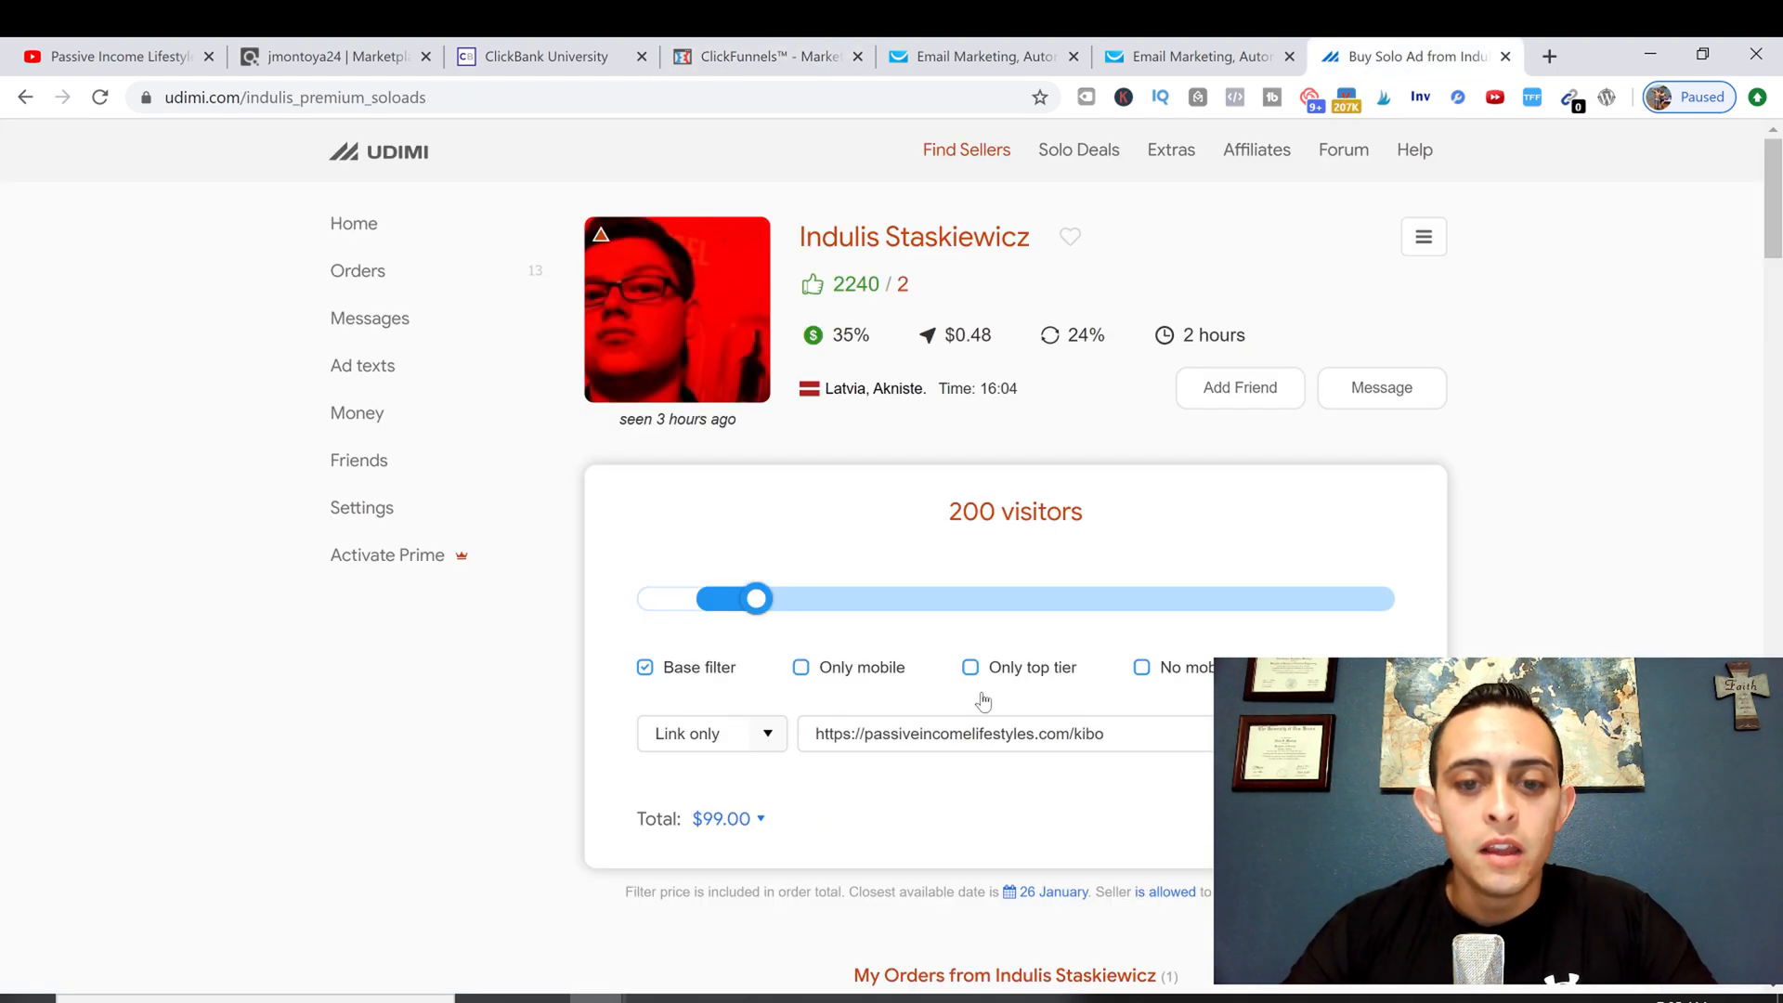
triple_click(1025, 733)
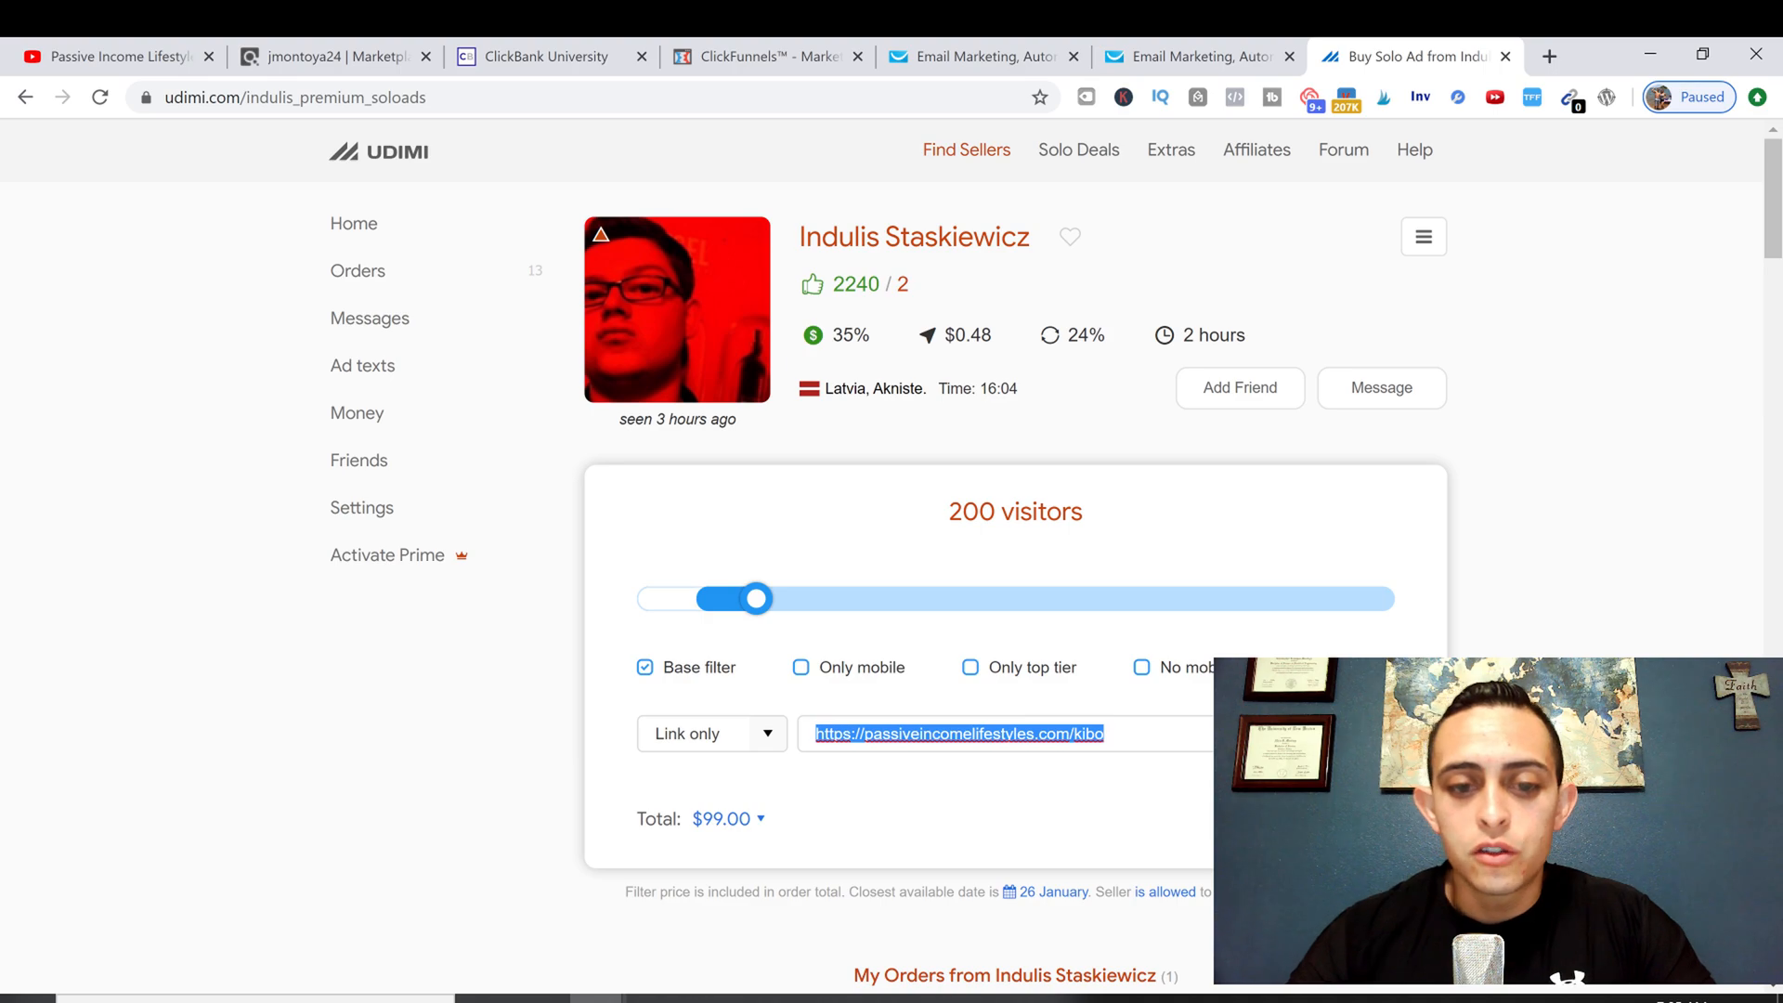
key("BackSpace")
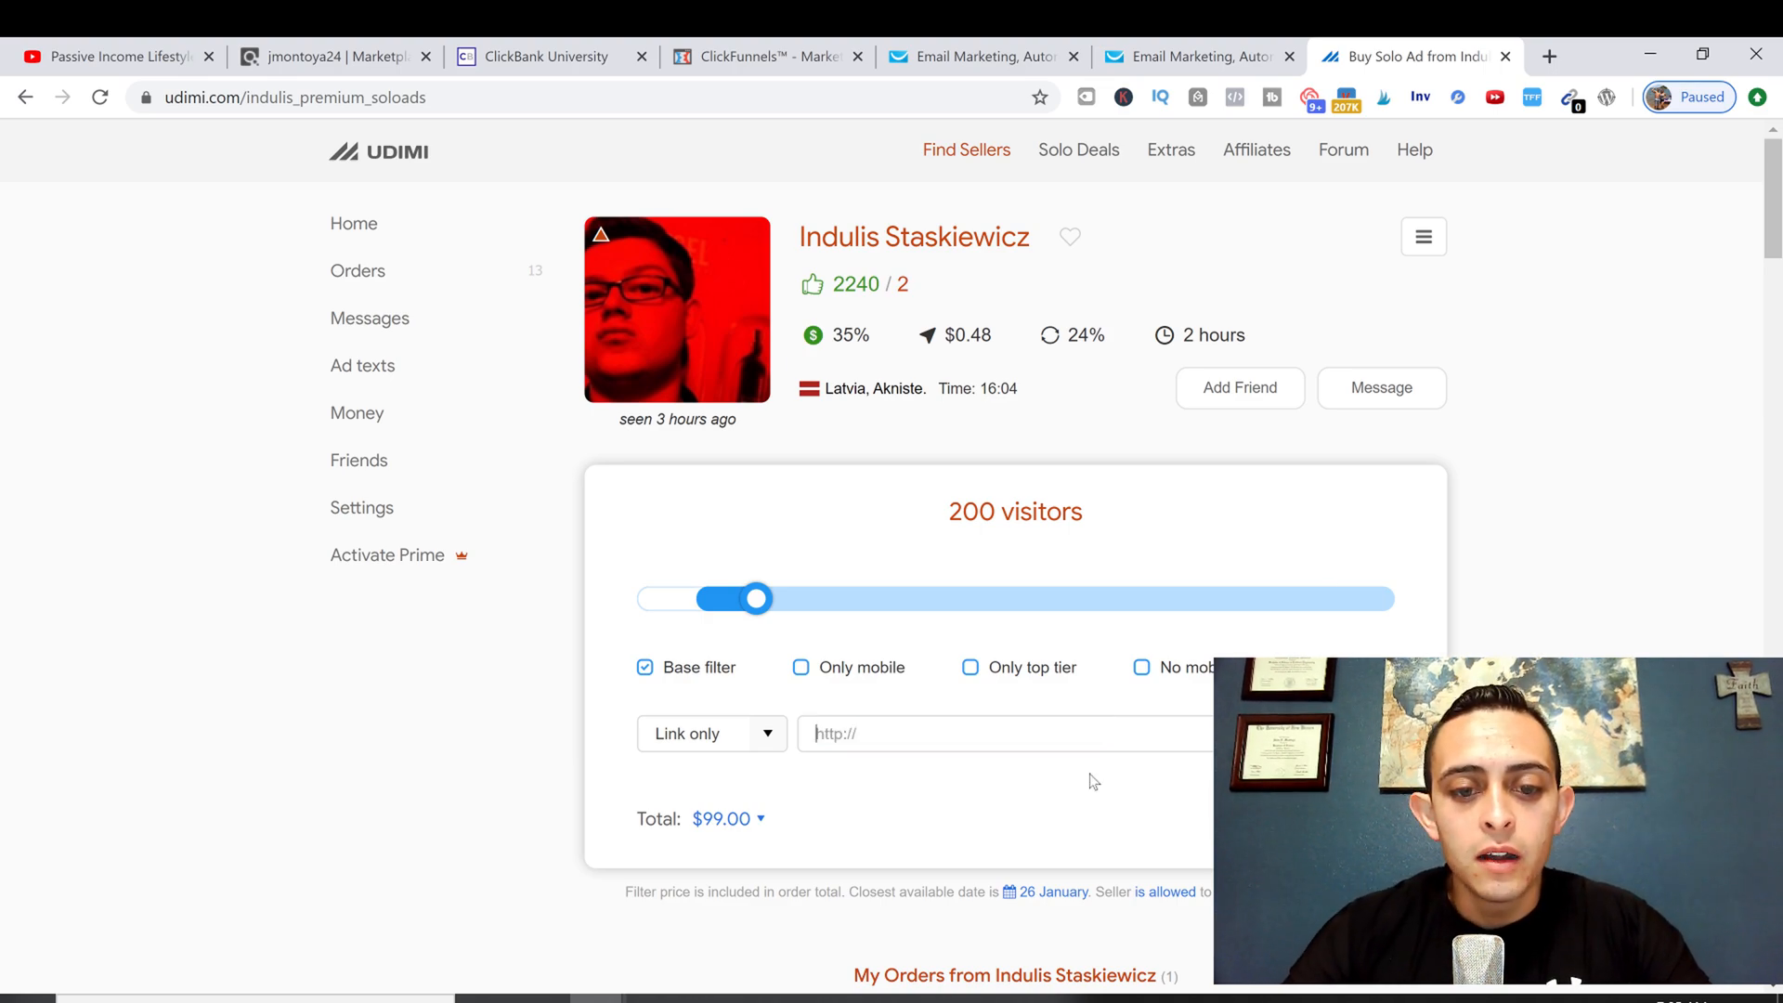
Step: Switch to the ClickFunnels Optin step overview and check the generated HopLink against the opt-in page's URL
left_click(774, 58)
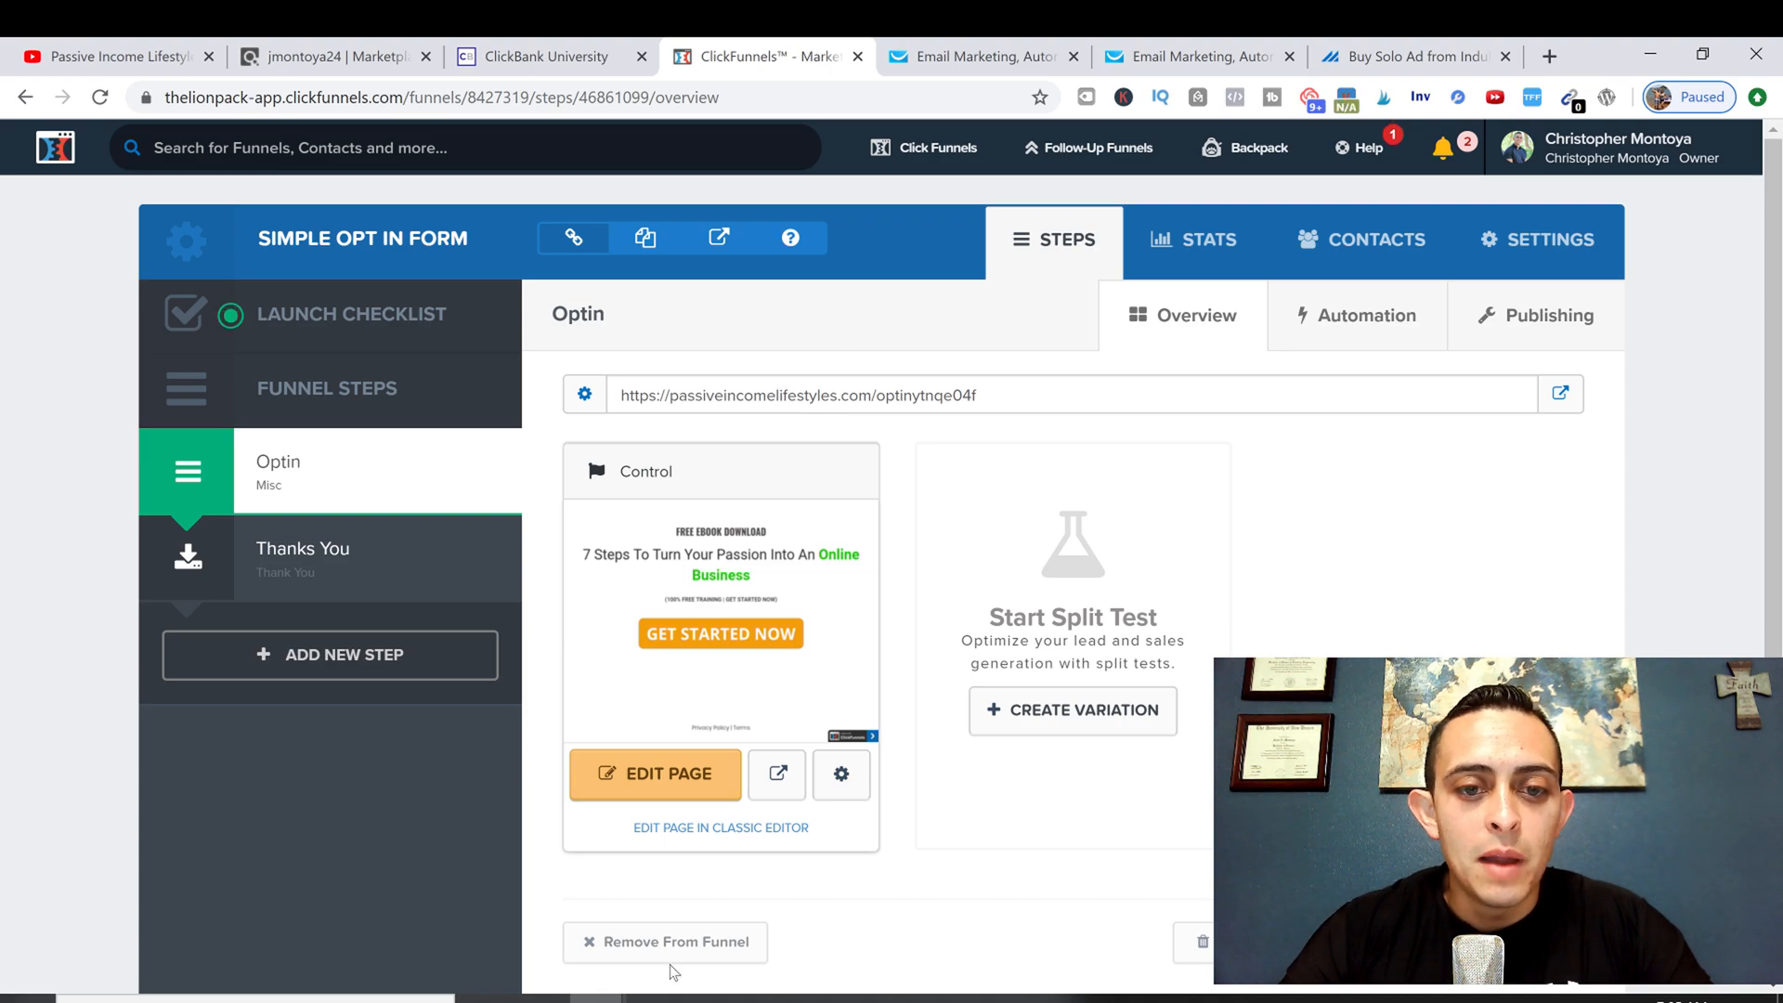
mouse_move(656, 999)
left_click(845, 896)
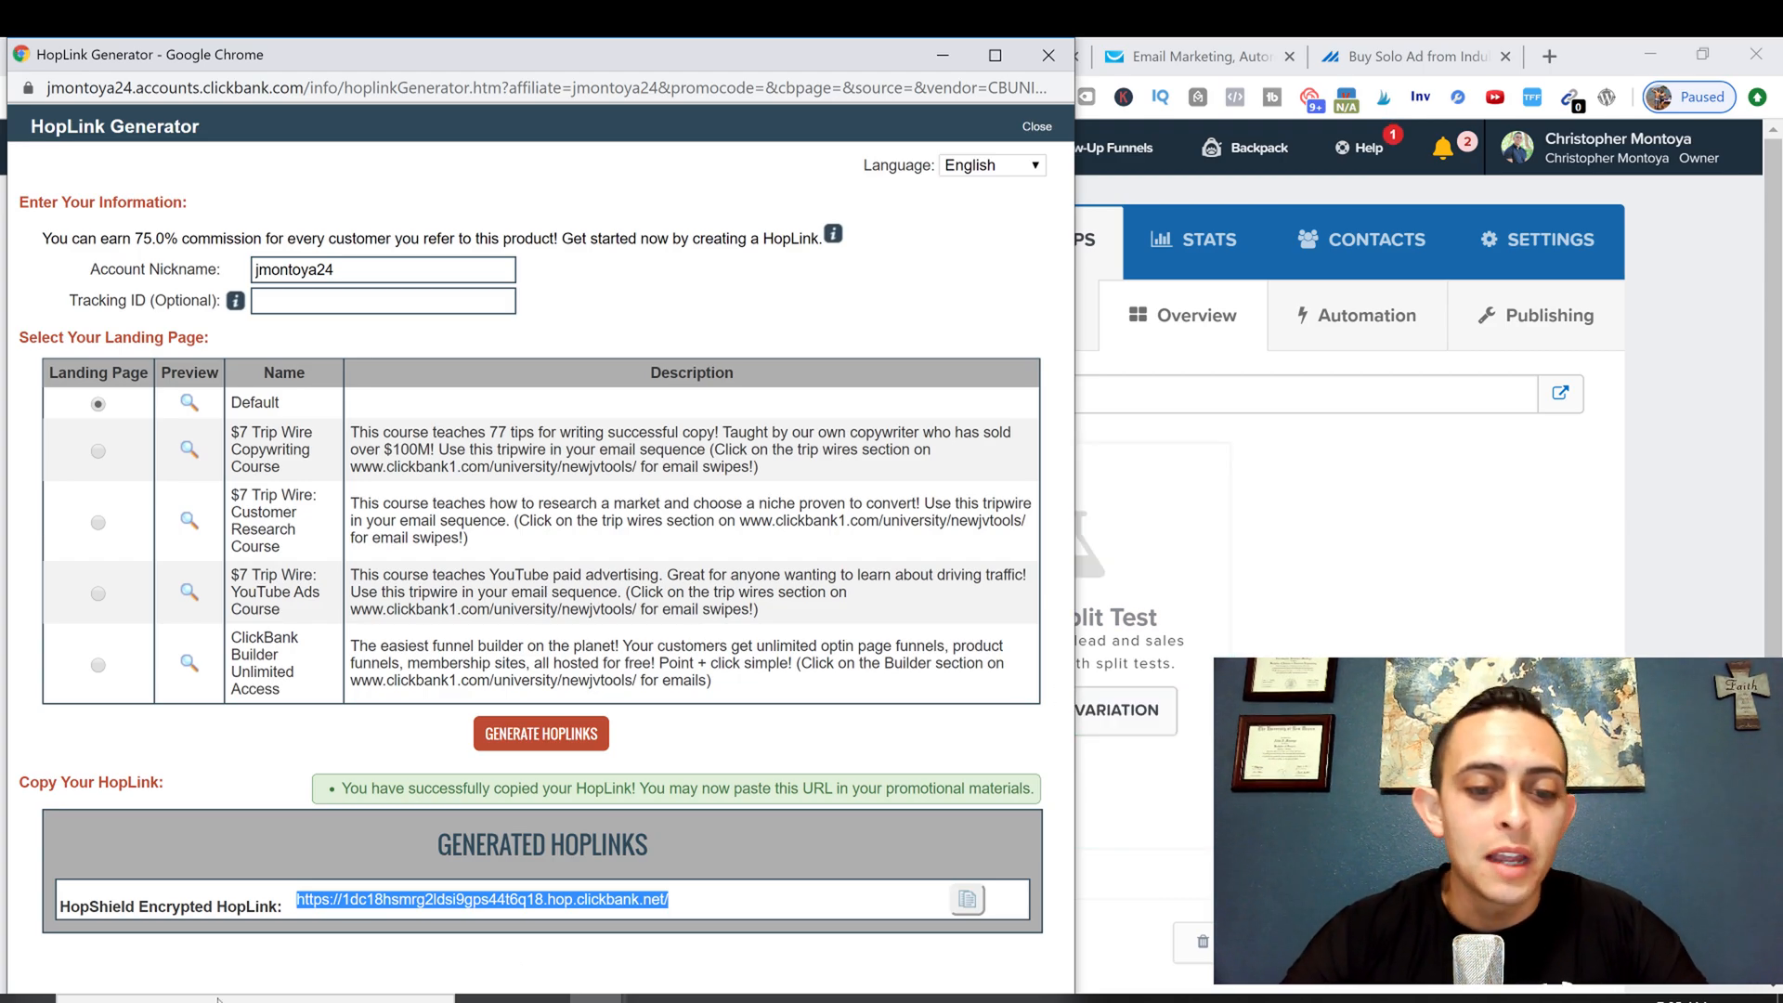
key("alt+Tab")
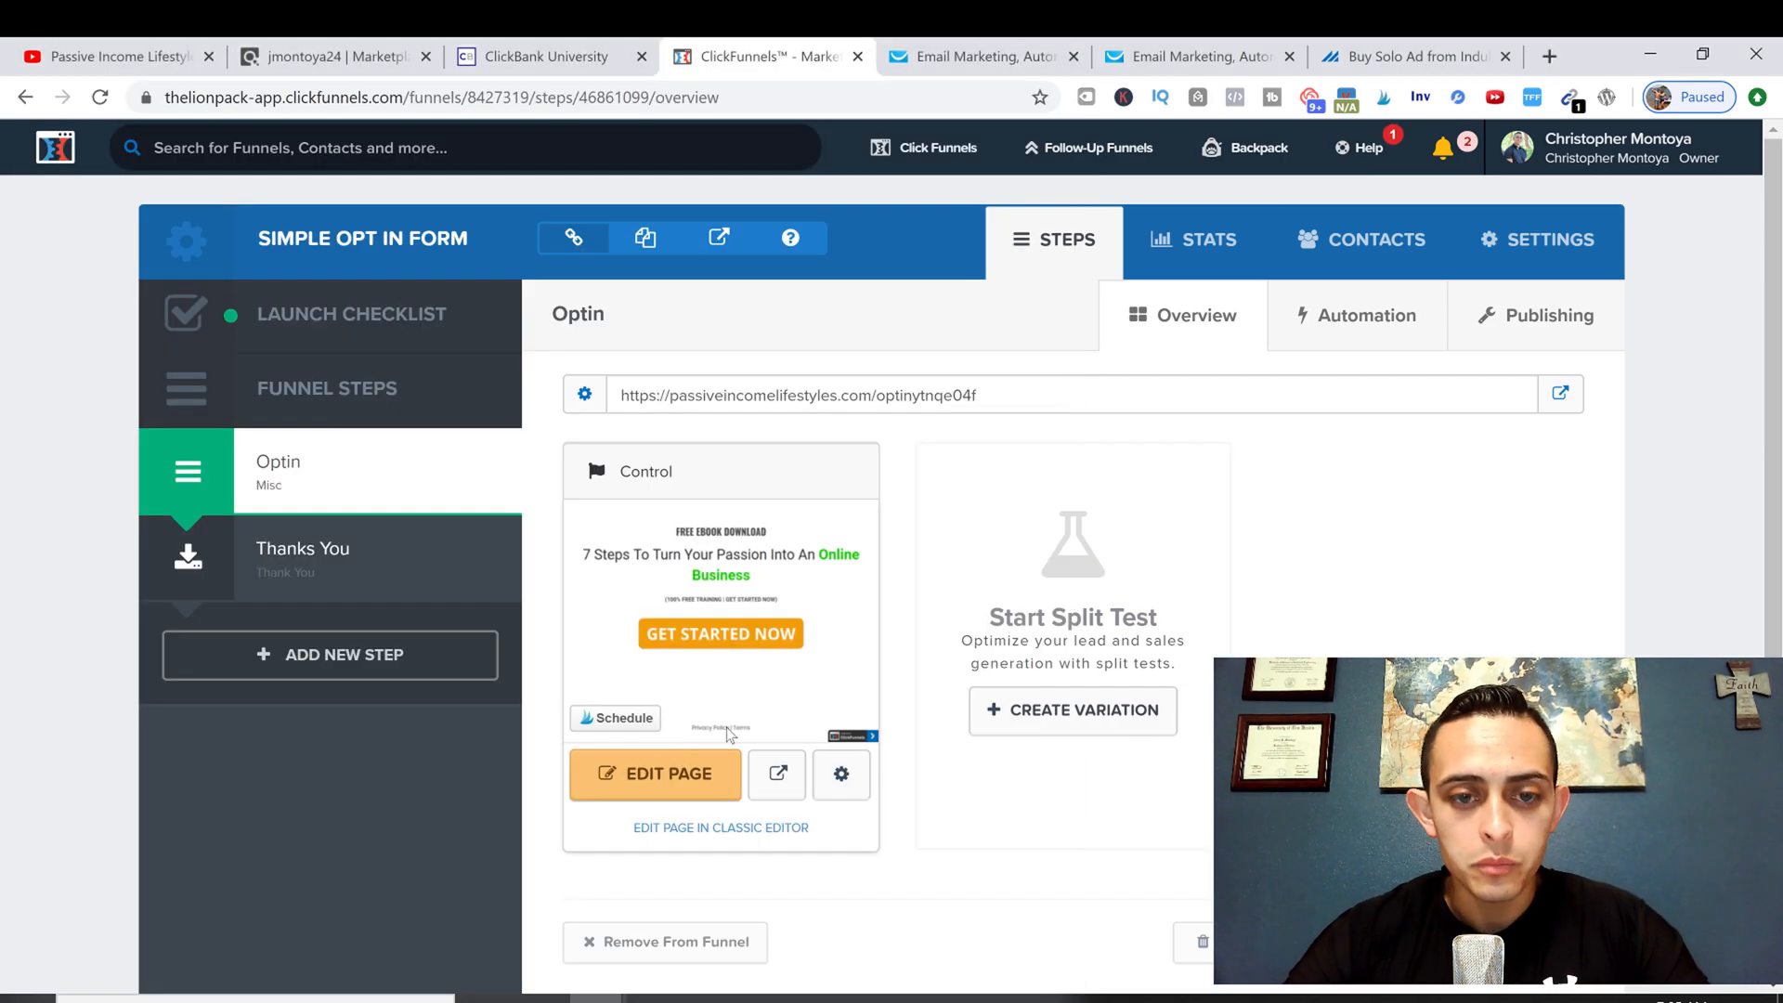
triple_click(791, 407)
key("ctrl+c")
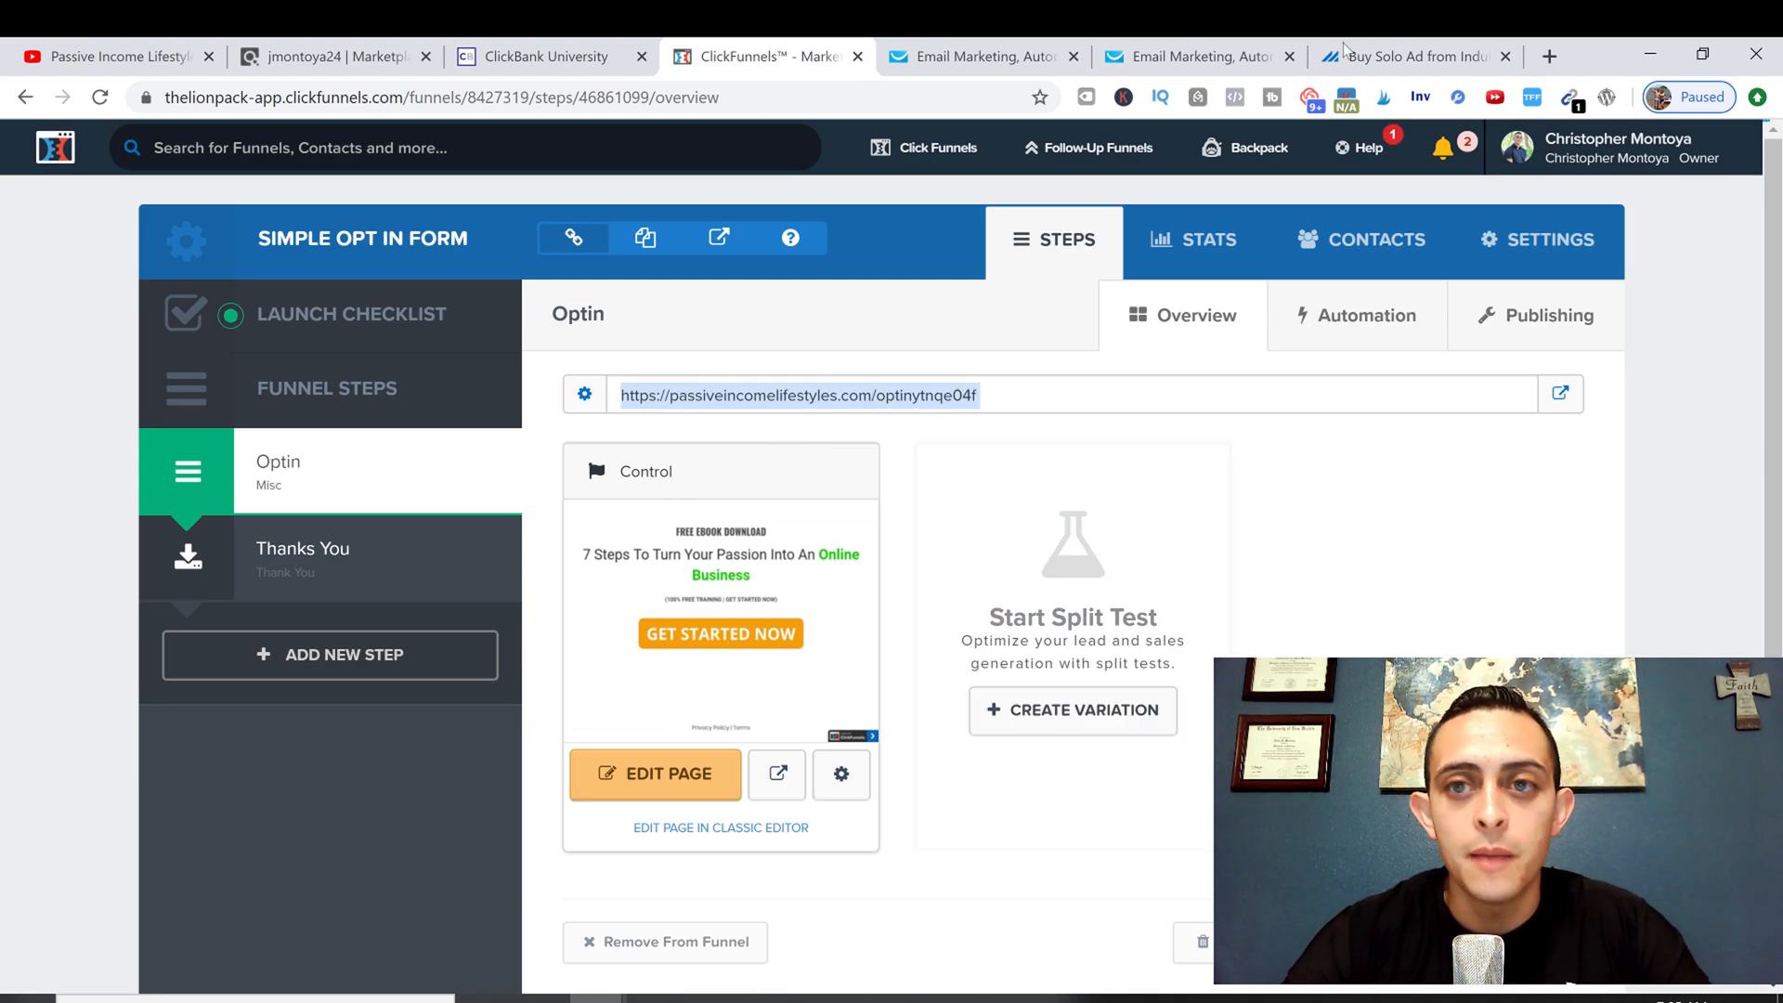
left_click(1404, 63)
left_click(928, 734)
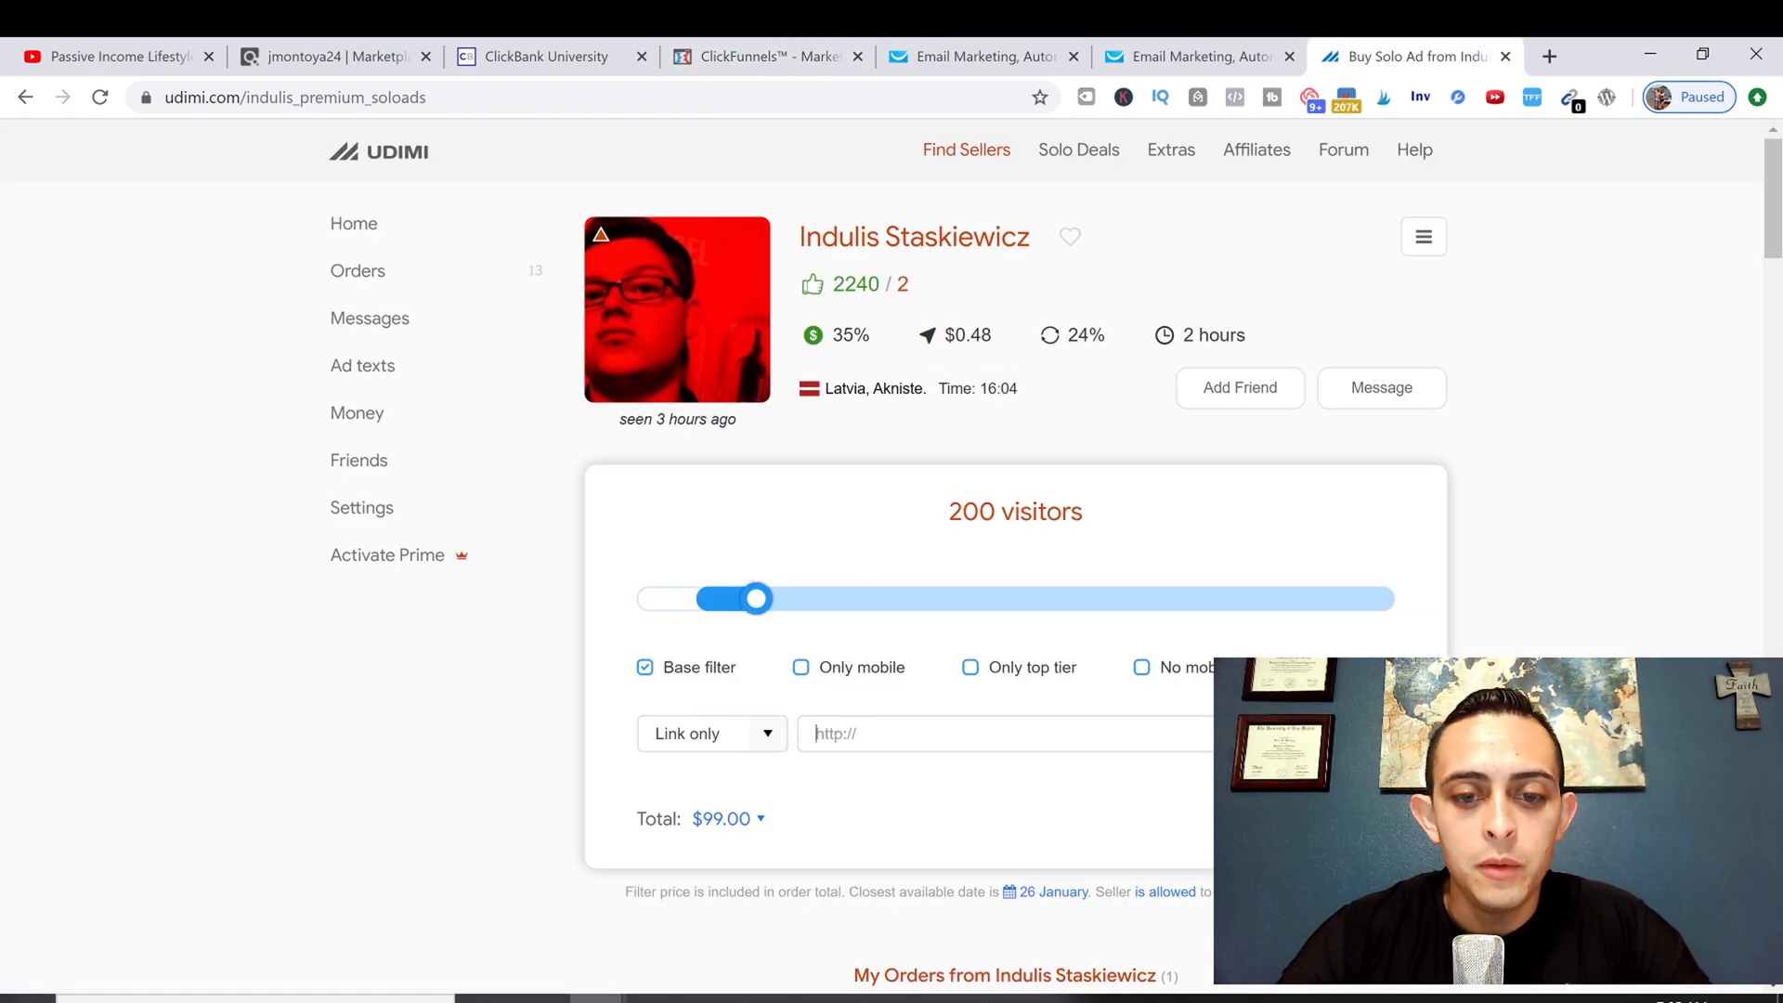
key("ctrl+v")
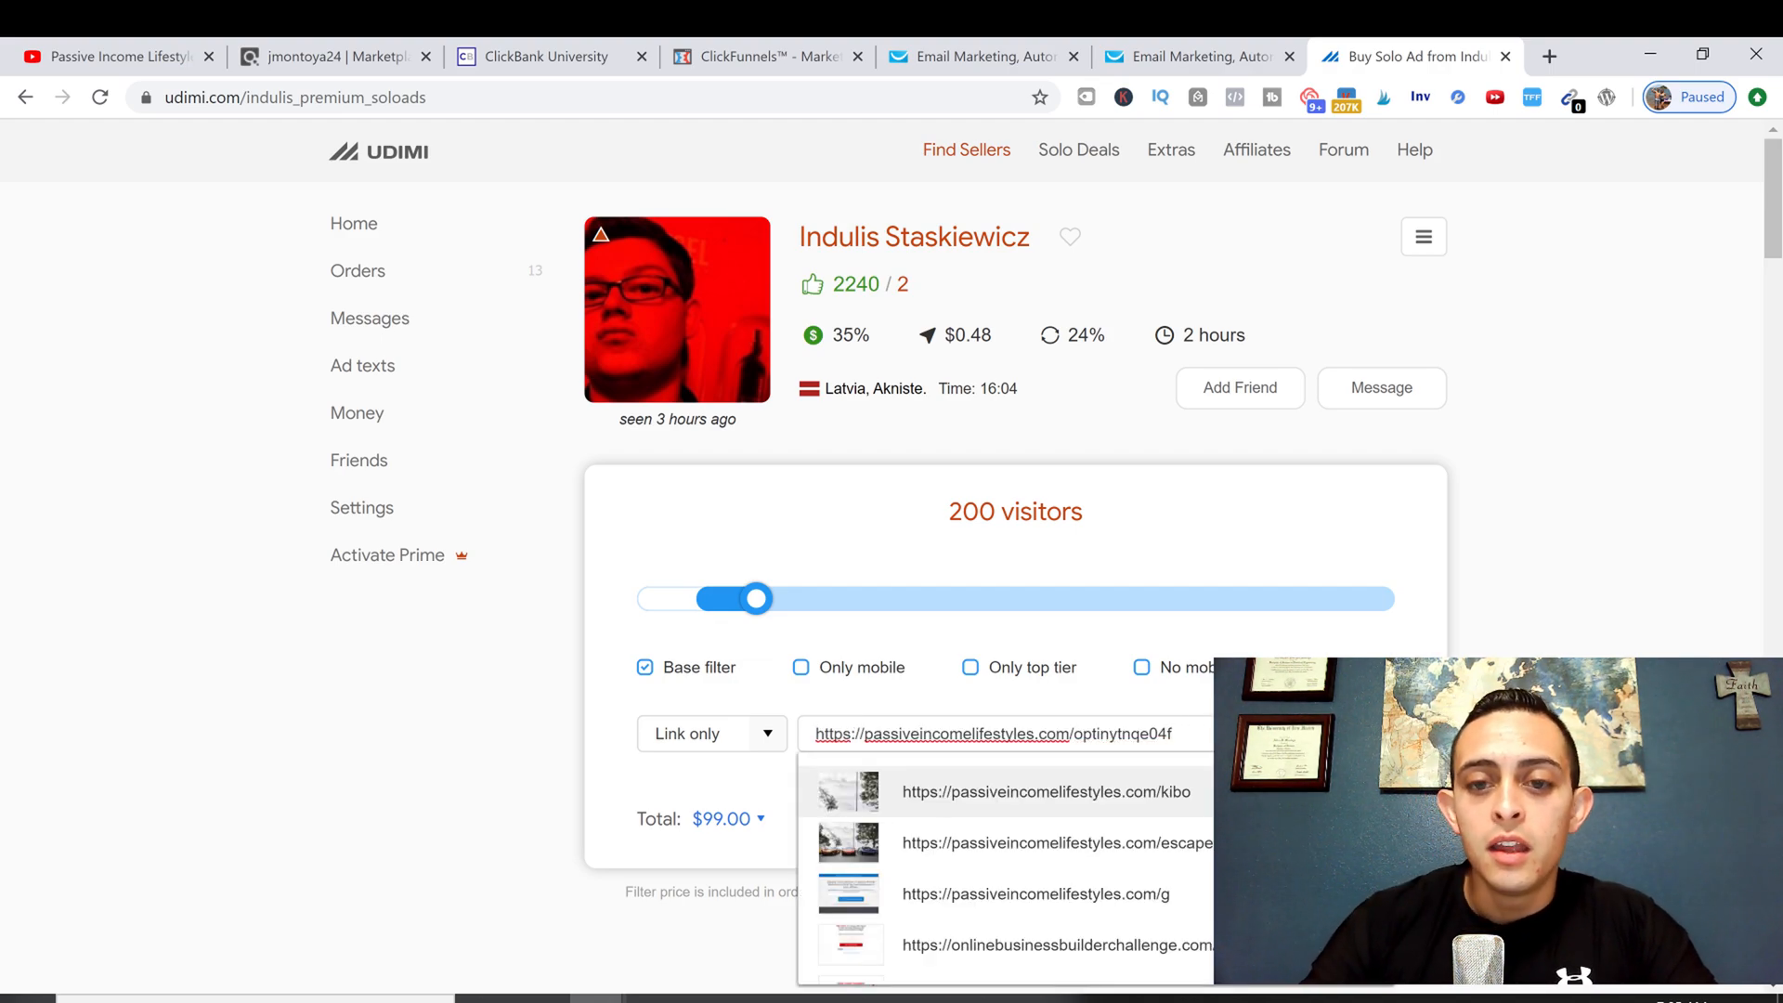
left_click(1033, 512)
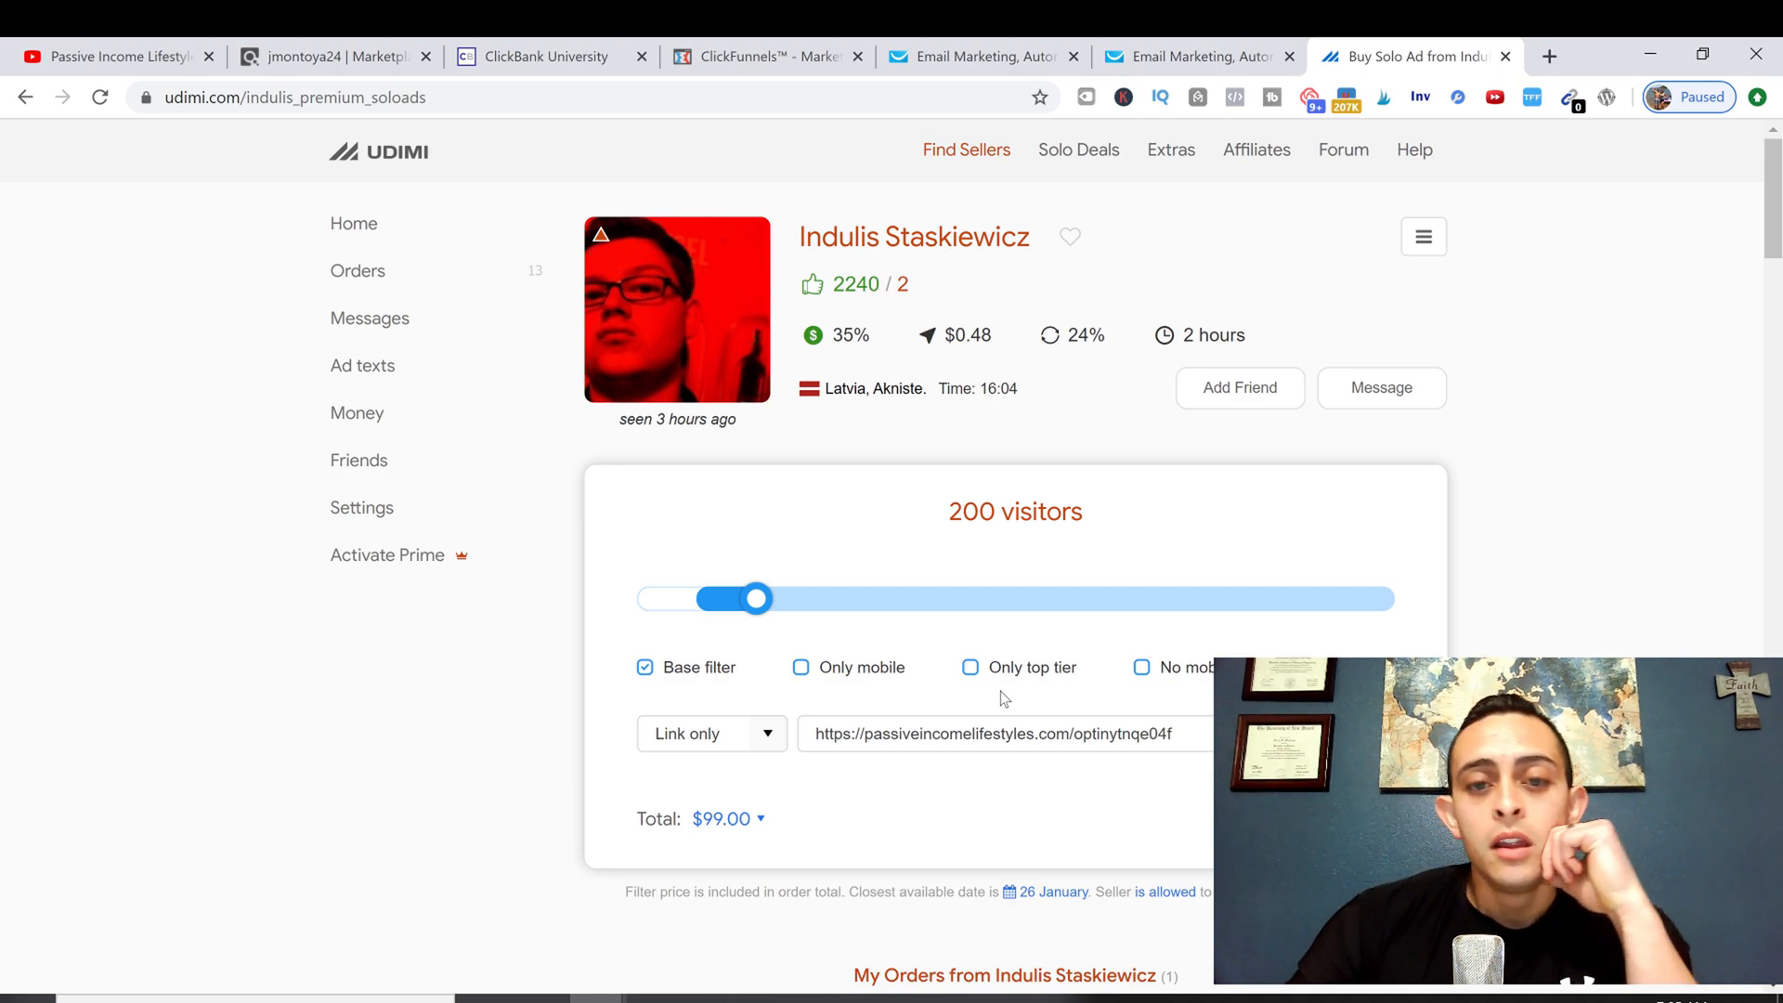
Step: Examine the Udimi seller's ratings, lead-quality claims and average traffic geography, and switch to the YouTube channel's videos page
scroll(1641, 587, "down", 1)
scroll(1641, 587, "down", 12)
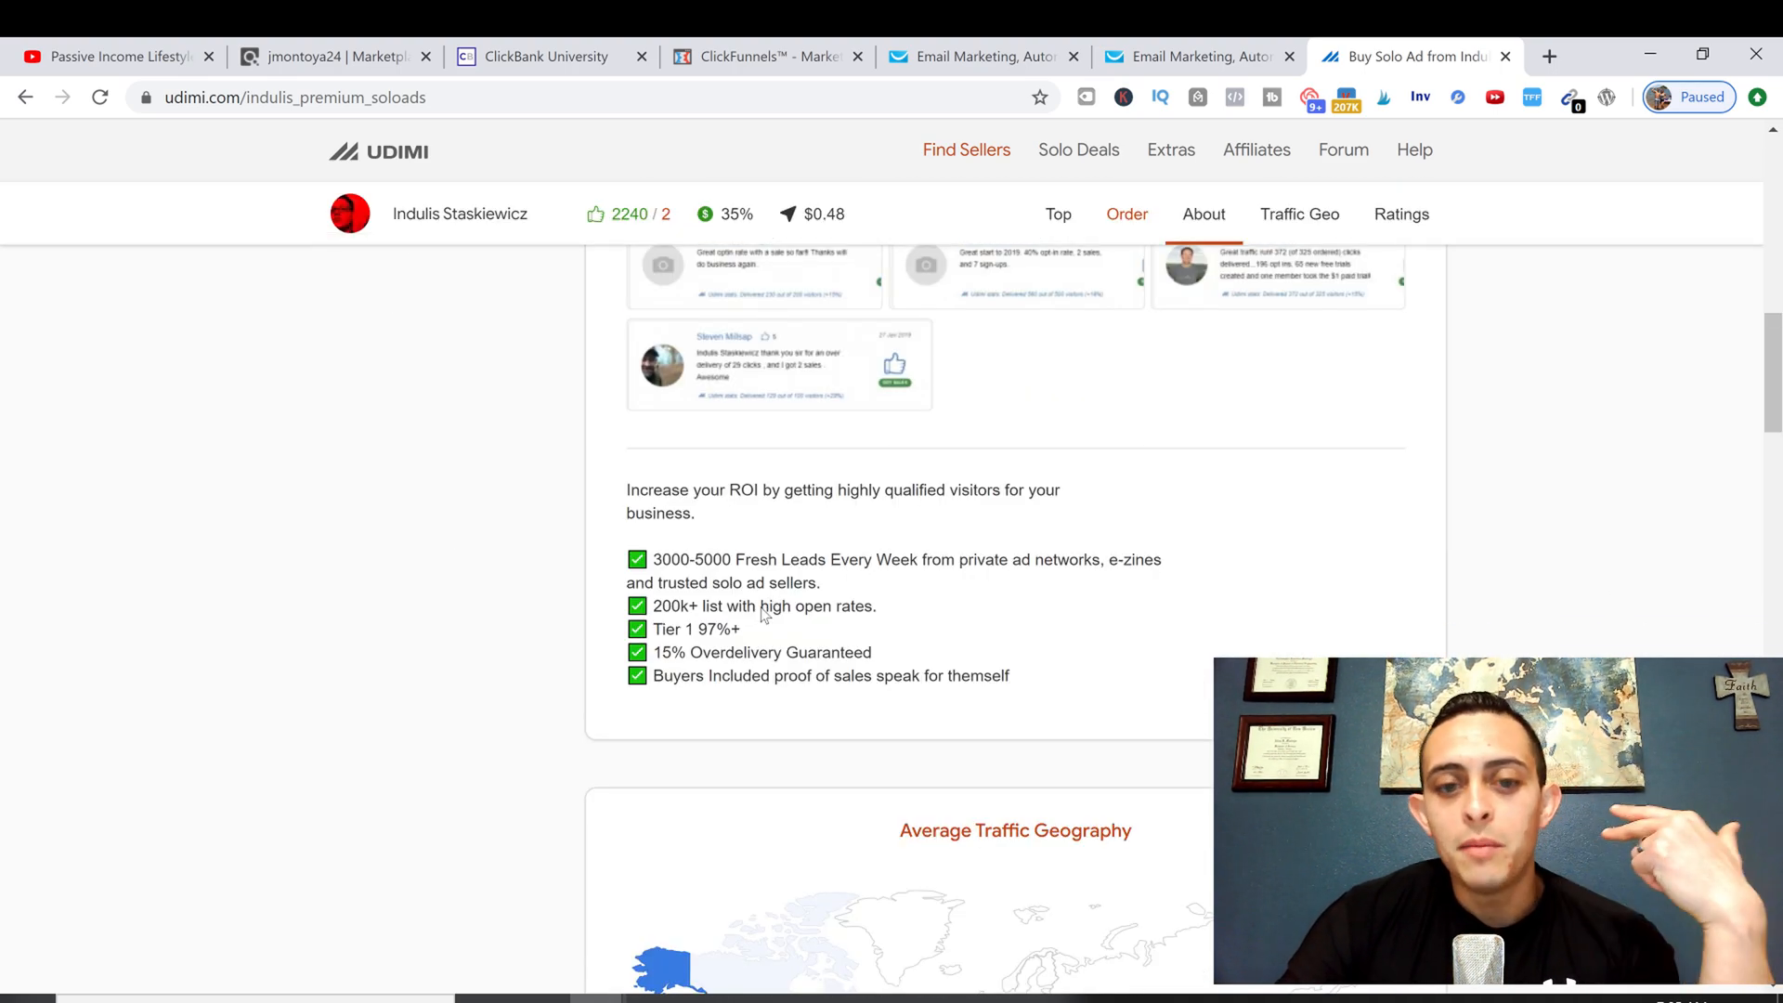
scroll(767, 599, "up", 6)
scroll(894, 514, "up", 7)
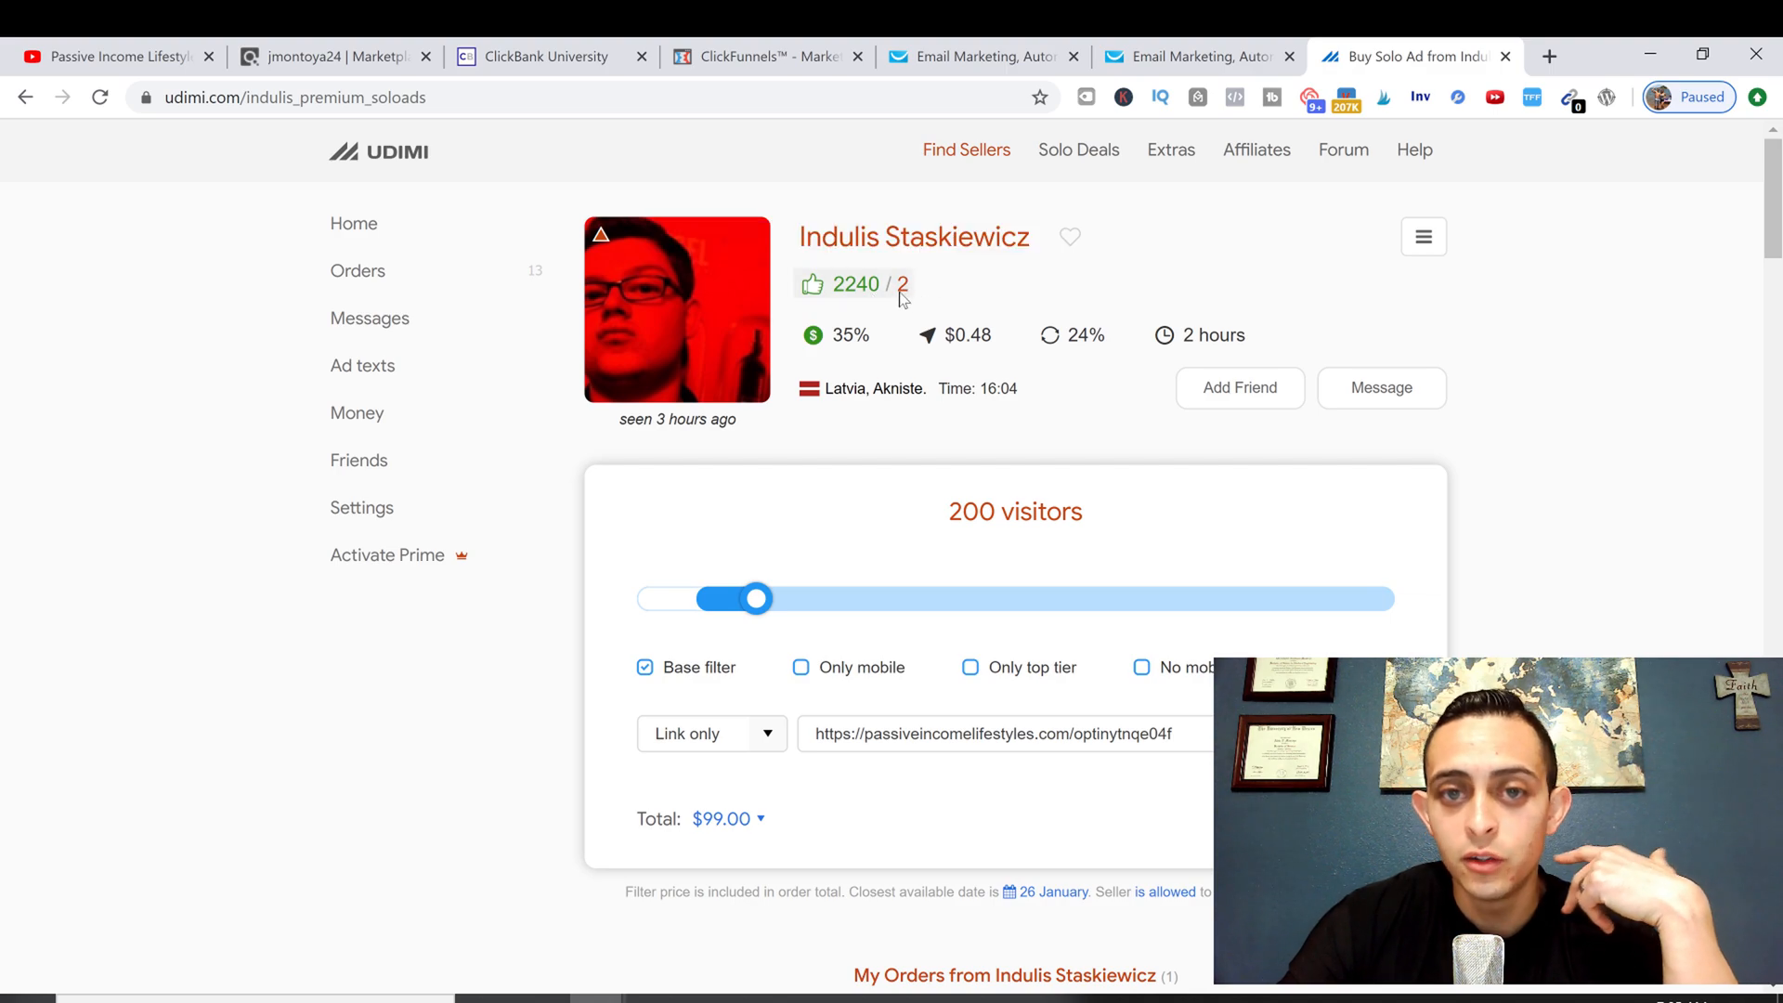
scroll(1143, 459, "down", 15)
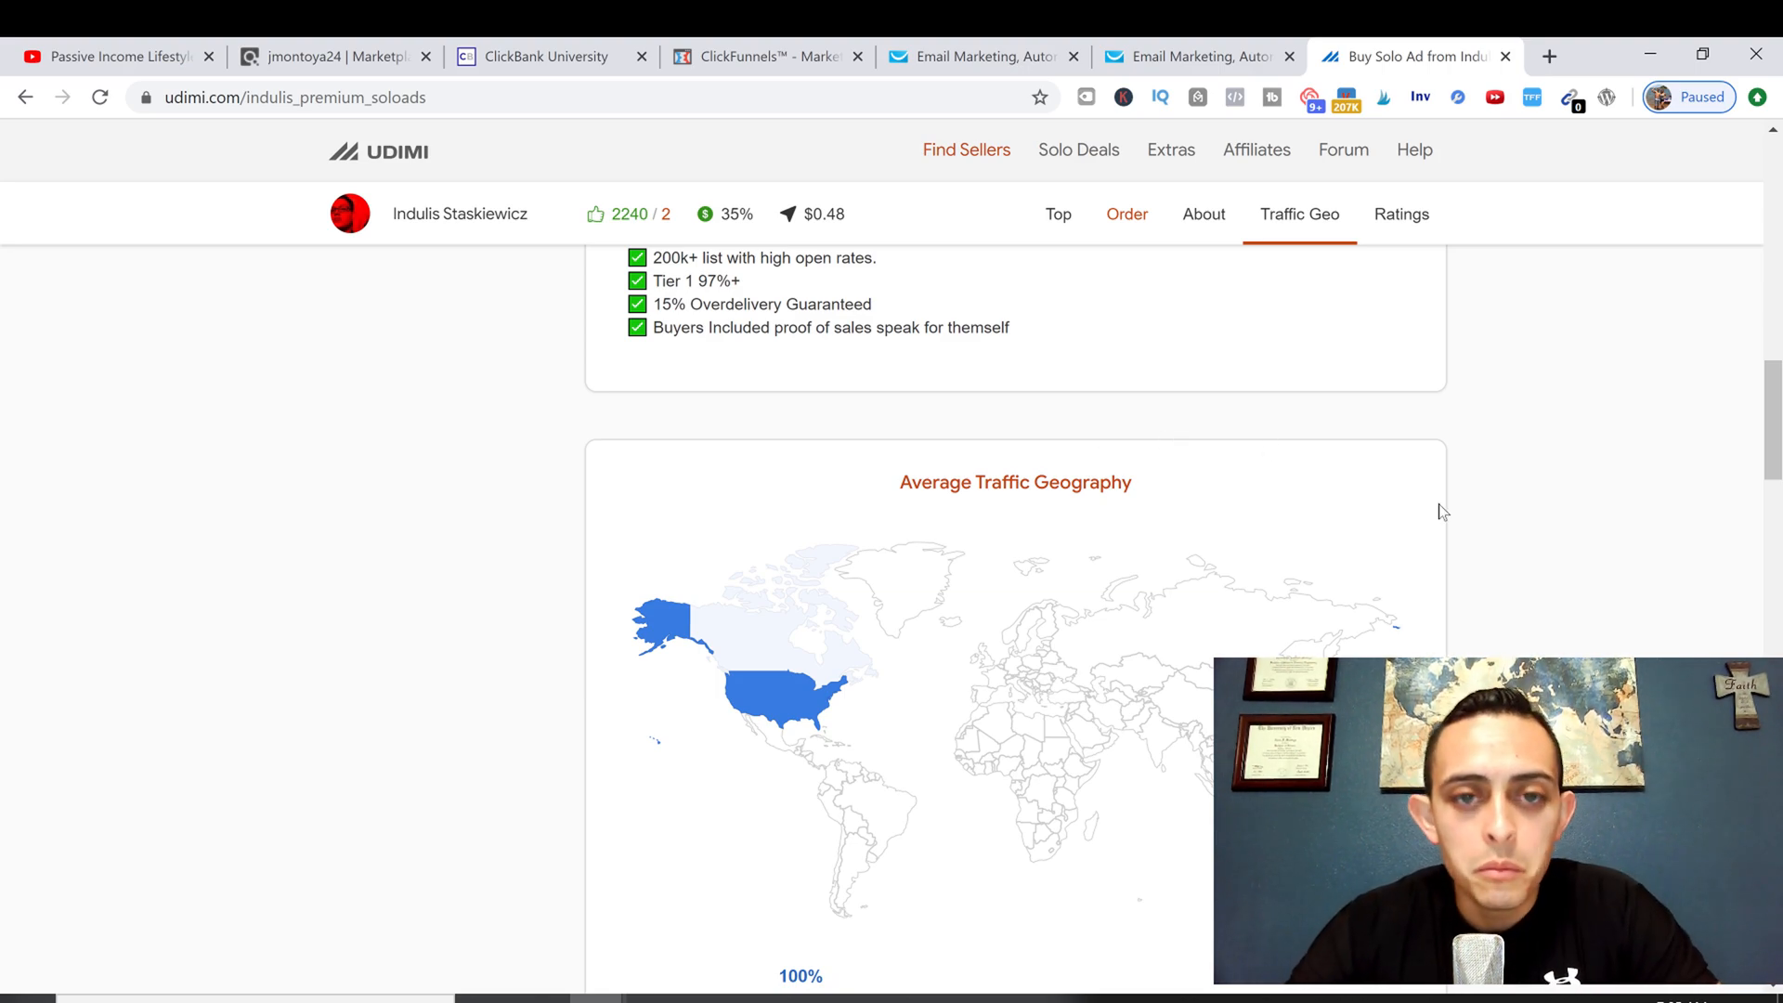
scroll(1435, 576, "up", 4)
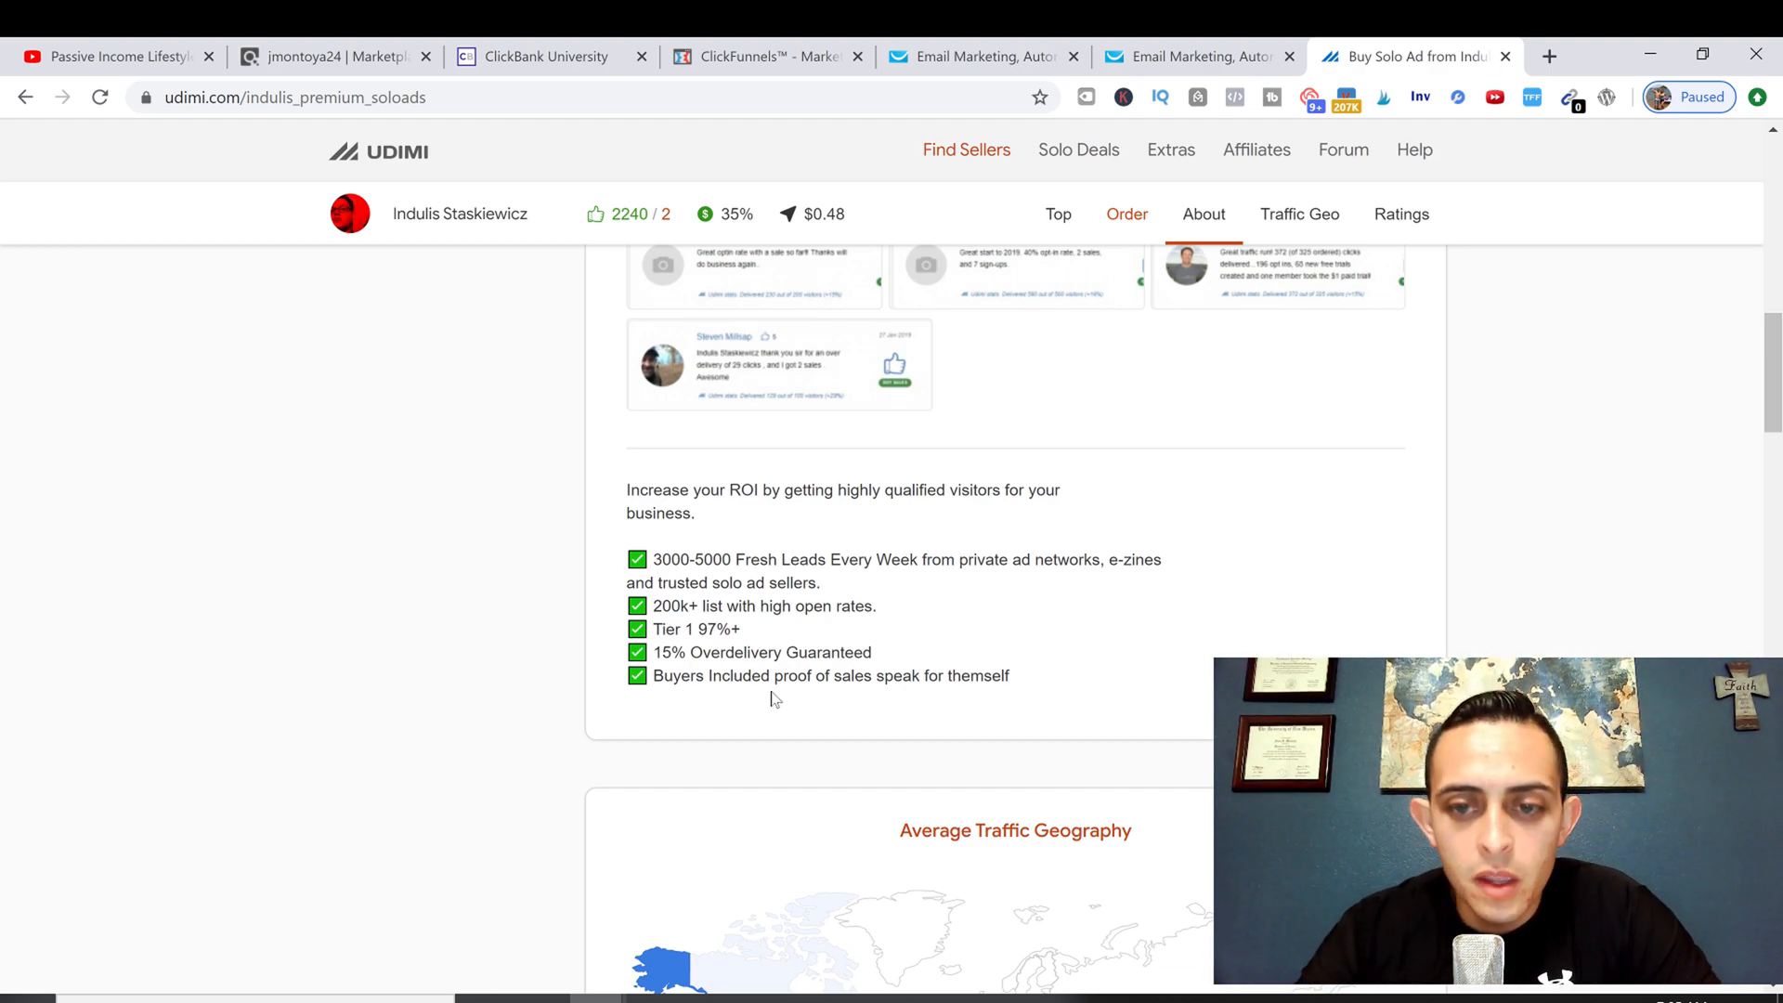
scroll(1165, 594, "down", 3)
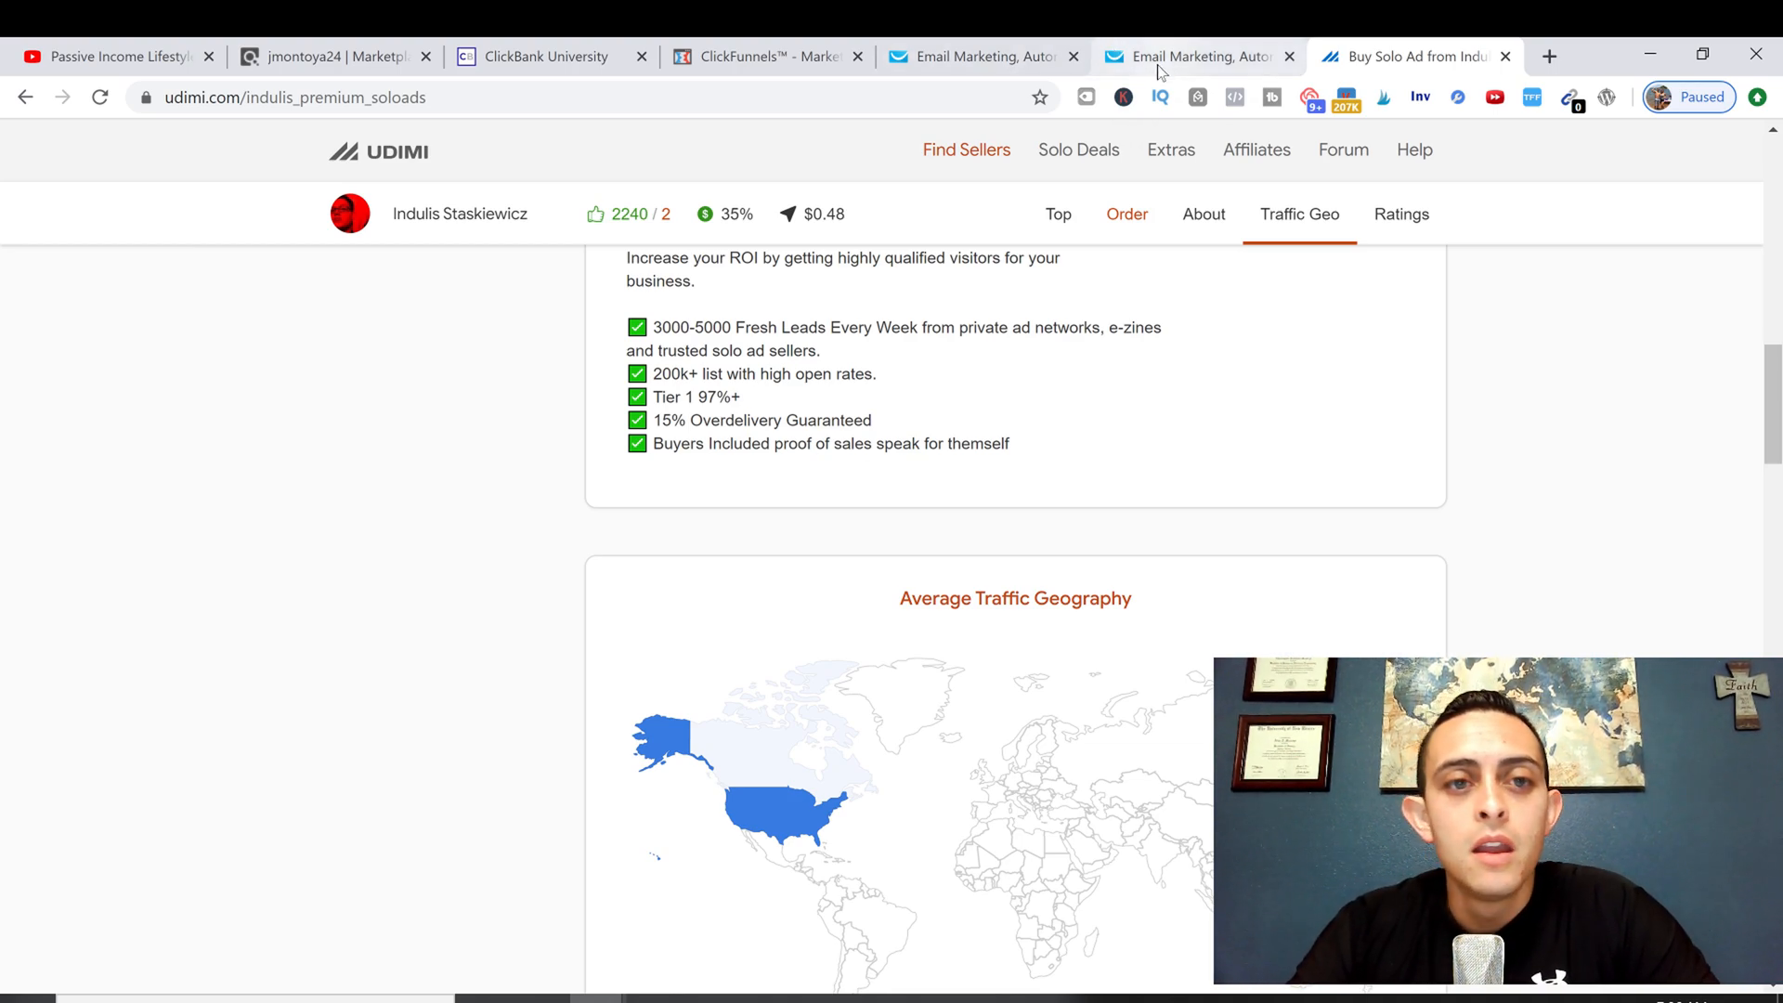
scroll(1106, 483, "up", 15)
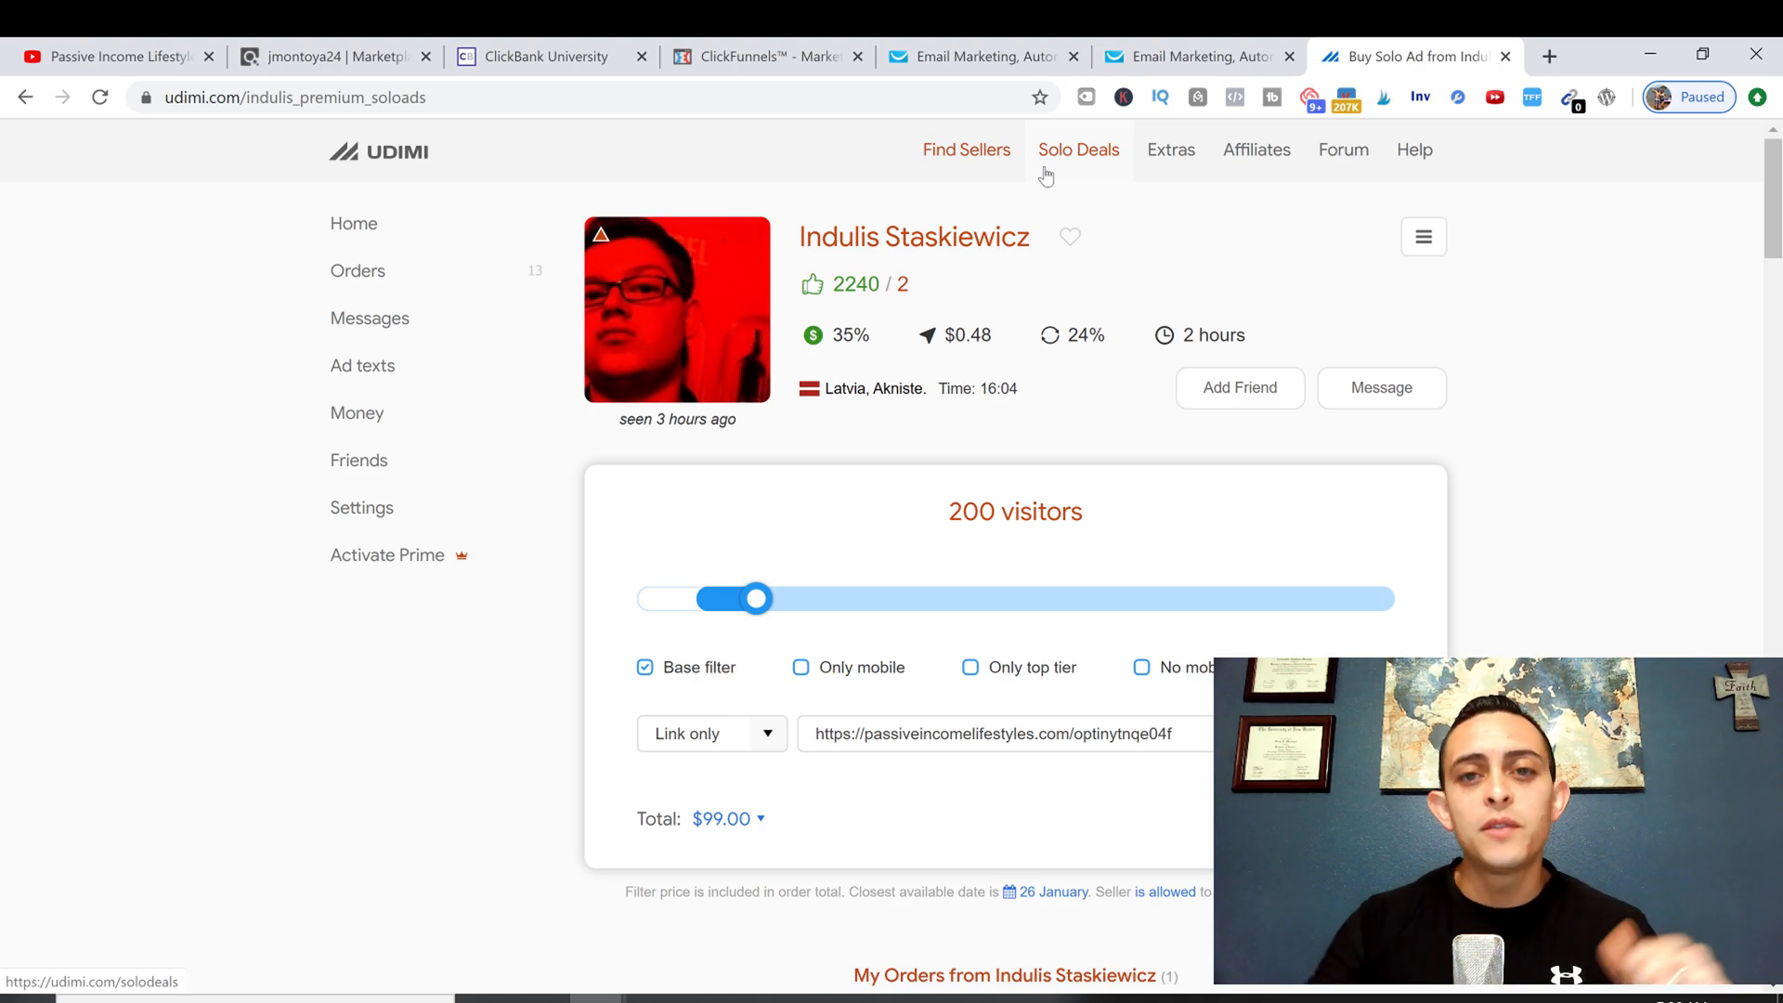
key("ctrl+1")
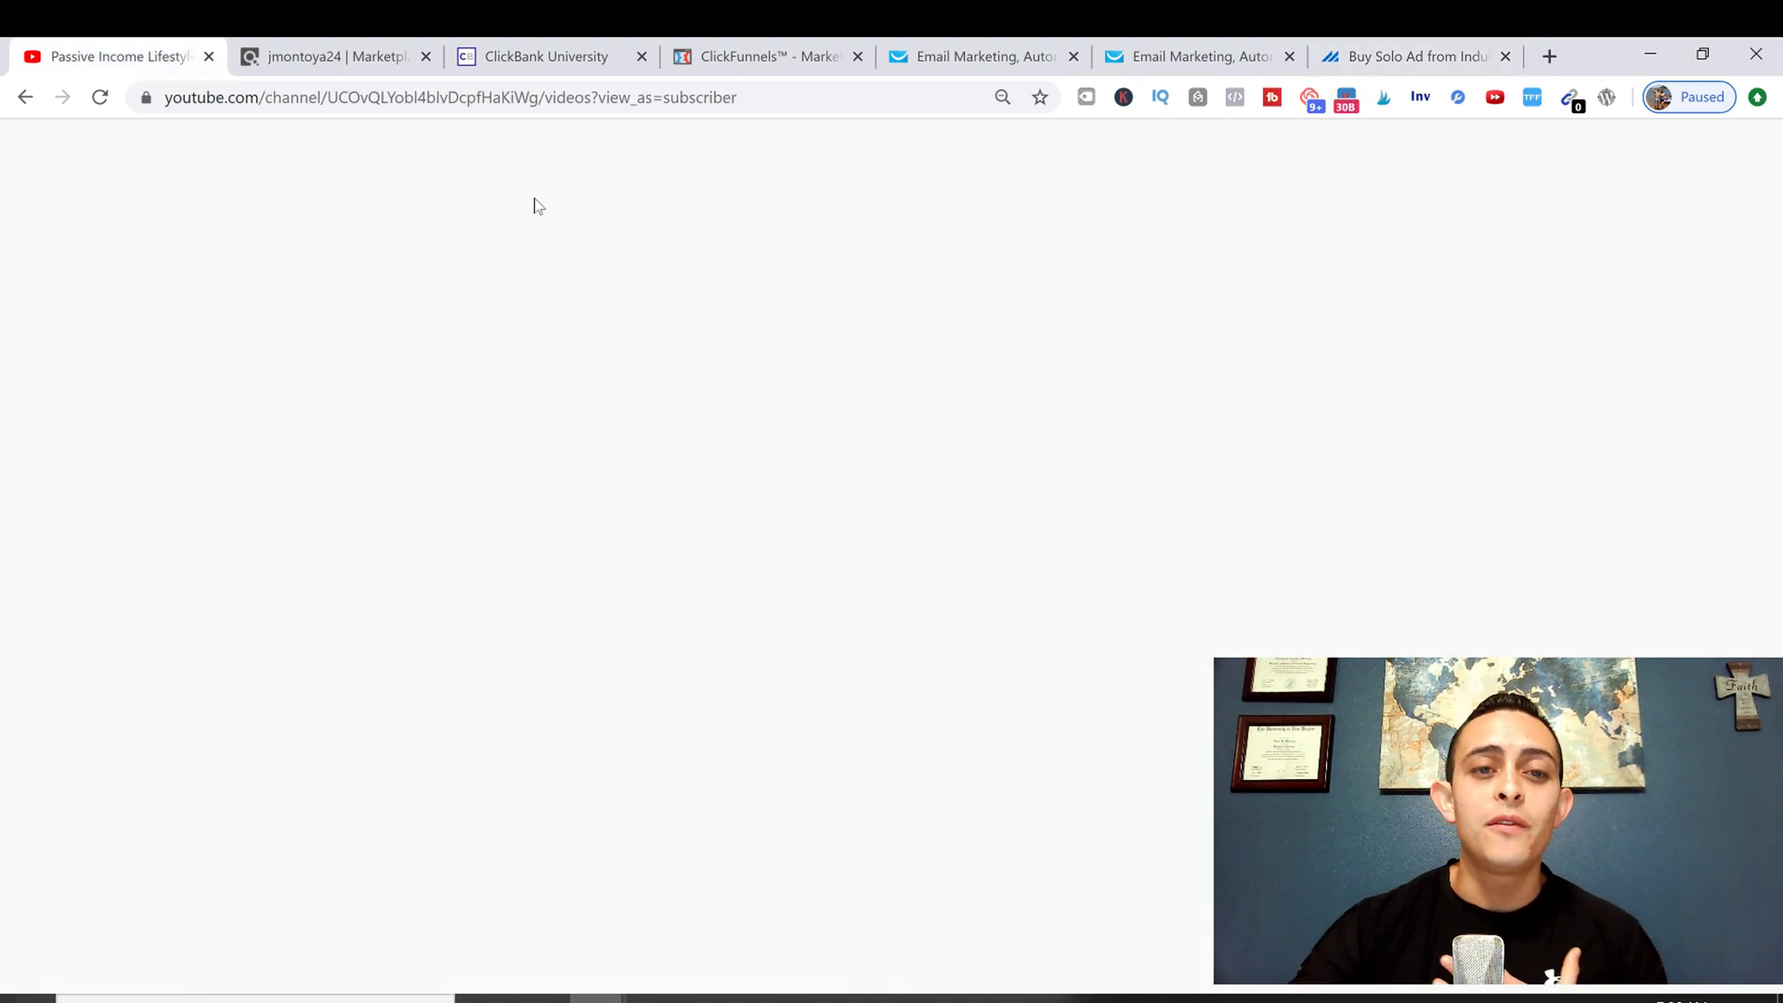